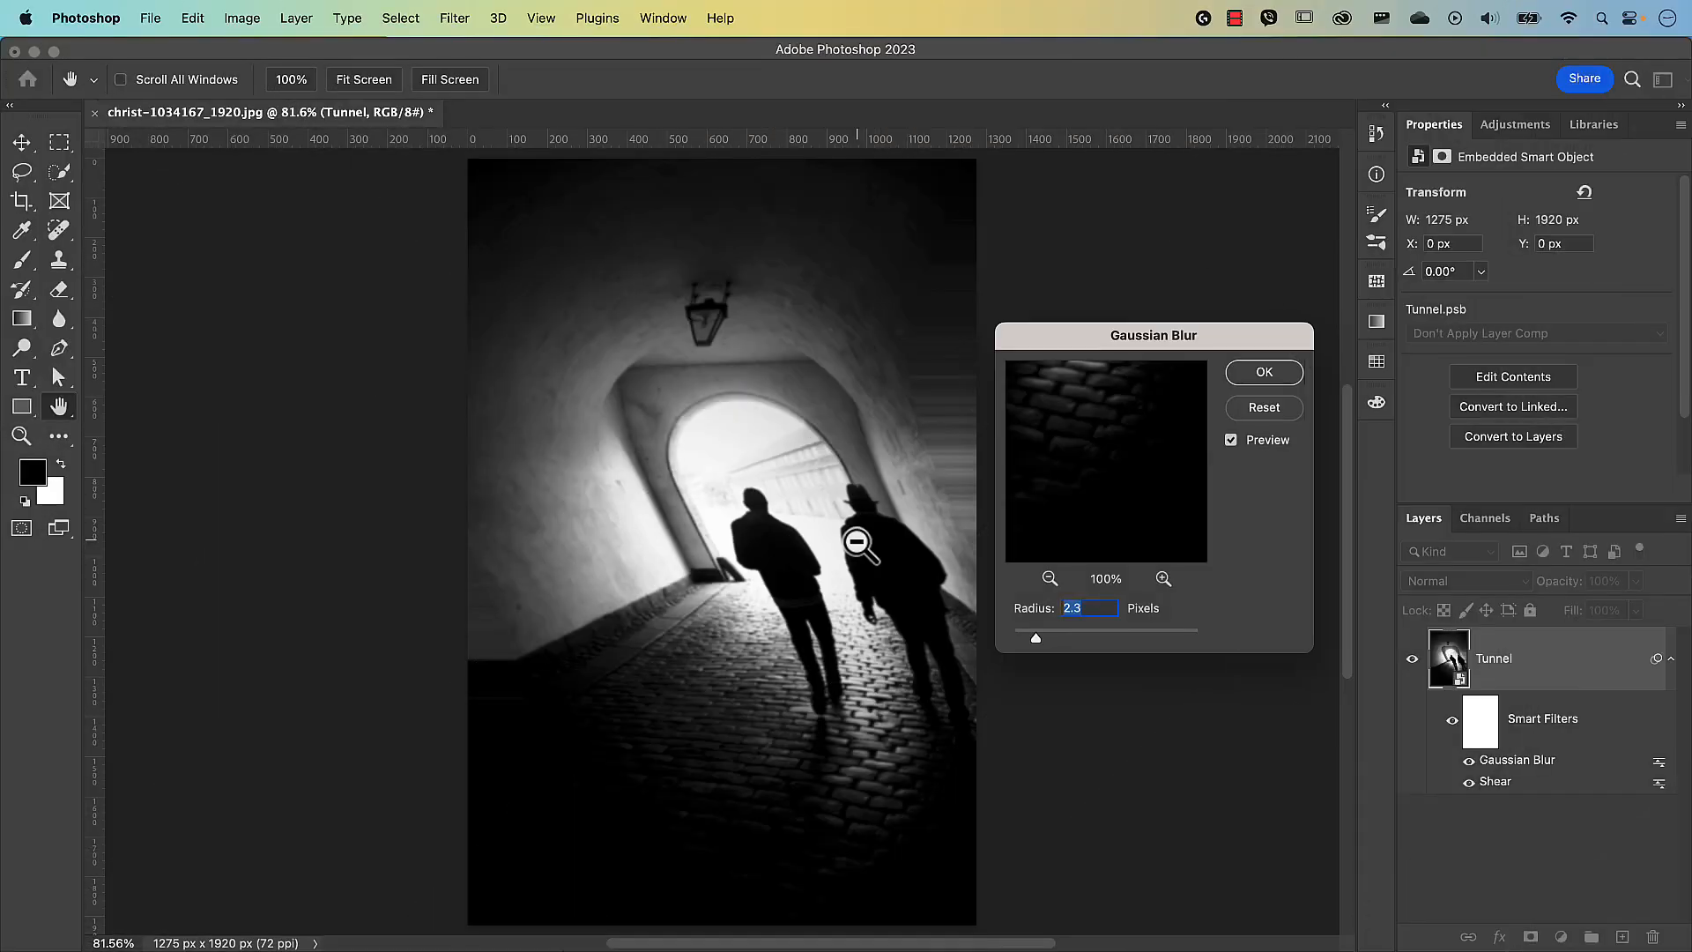
Enlarge the broken-glass texture and stamp white fingerprints for the title, including one sideways.
scroll(857, 544, up, 2)
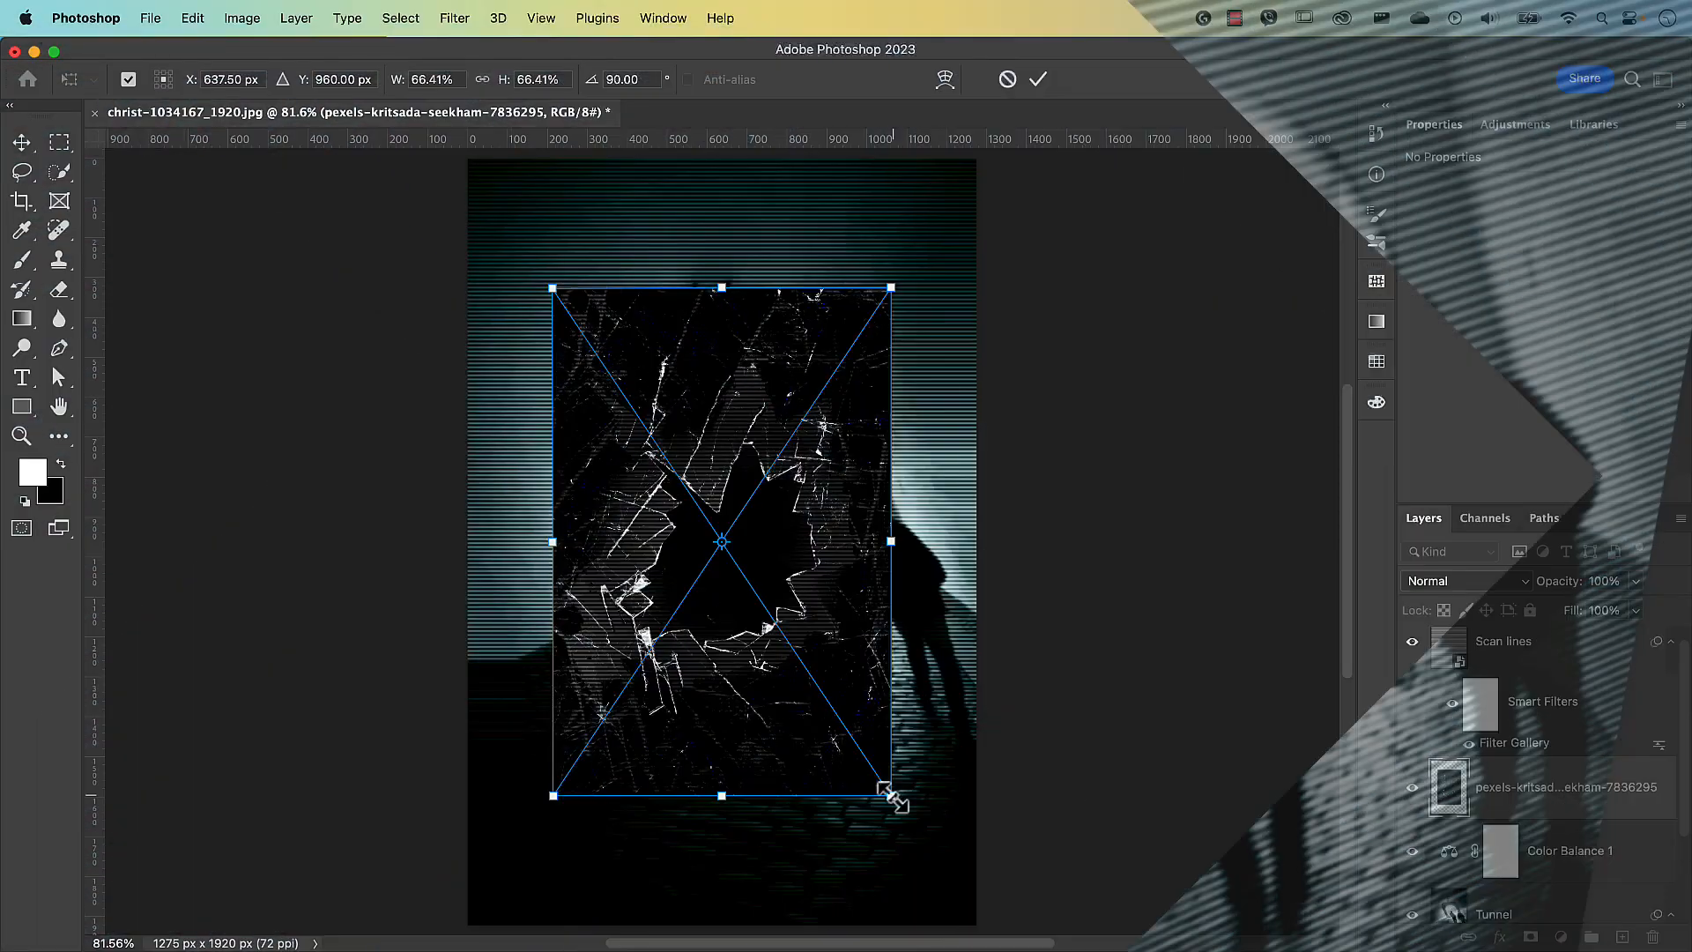
drag(885, 791, 1001, 922)
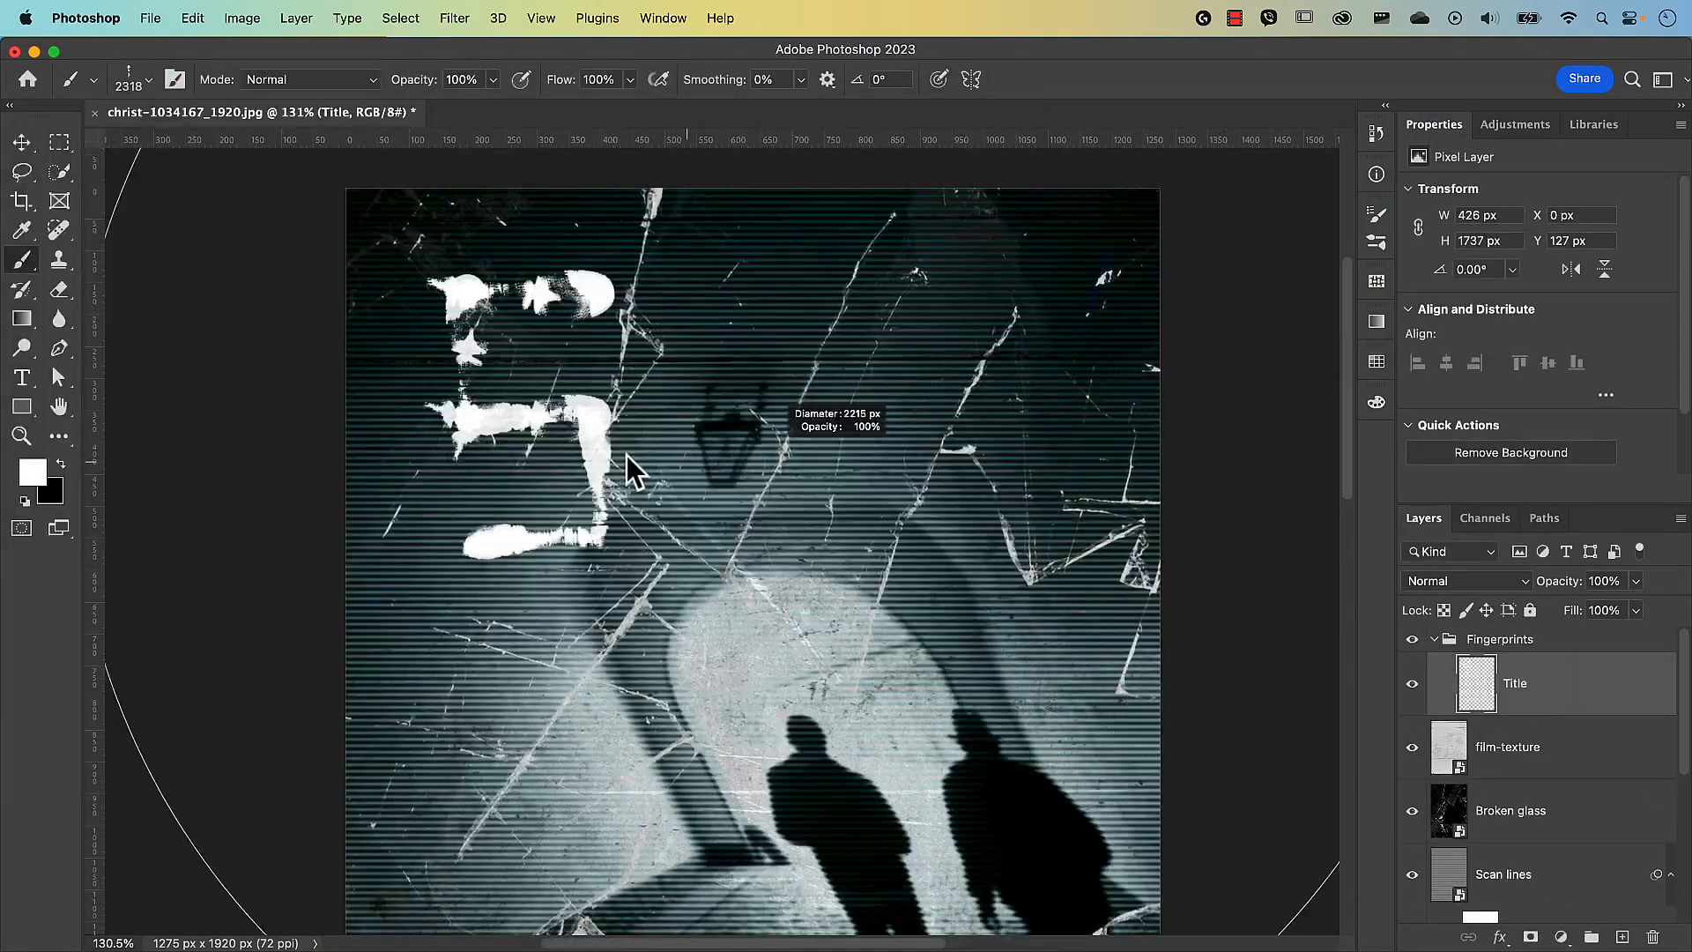
drag(627, 456, 7, 461)
drag(1066, 468, 604, 489)
click(683, 397)
click(847, 396)
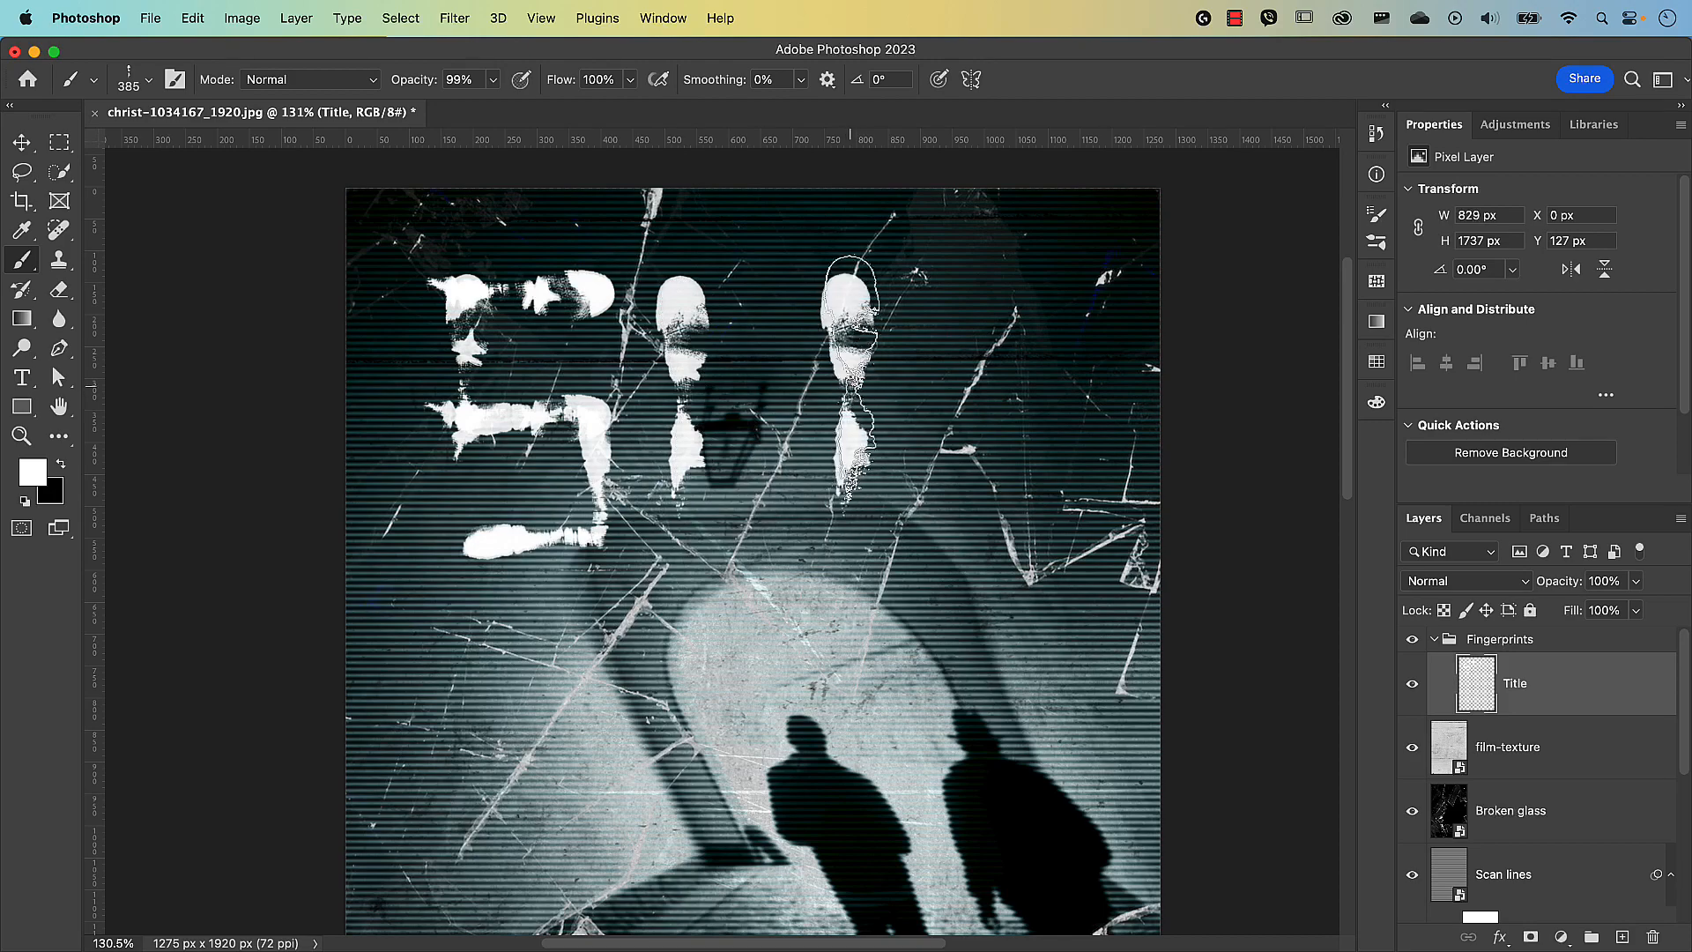
click(695, 400)
key(shift+Right)
key(shift+Right)
key(shift+Right)
key(shift+Right)
key(shift+Right)
key(shift+Right)
click(786, 527)
Switch to RB Fingerprint Brush 35, shrink it, and stamp two more title fingerprints.
click(149, 80)
click(483, 596)
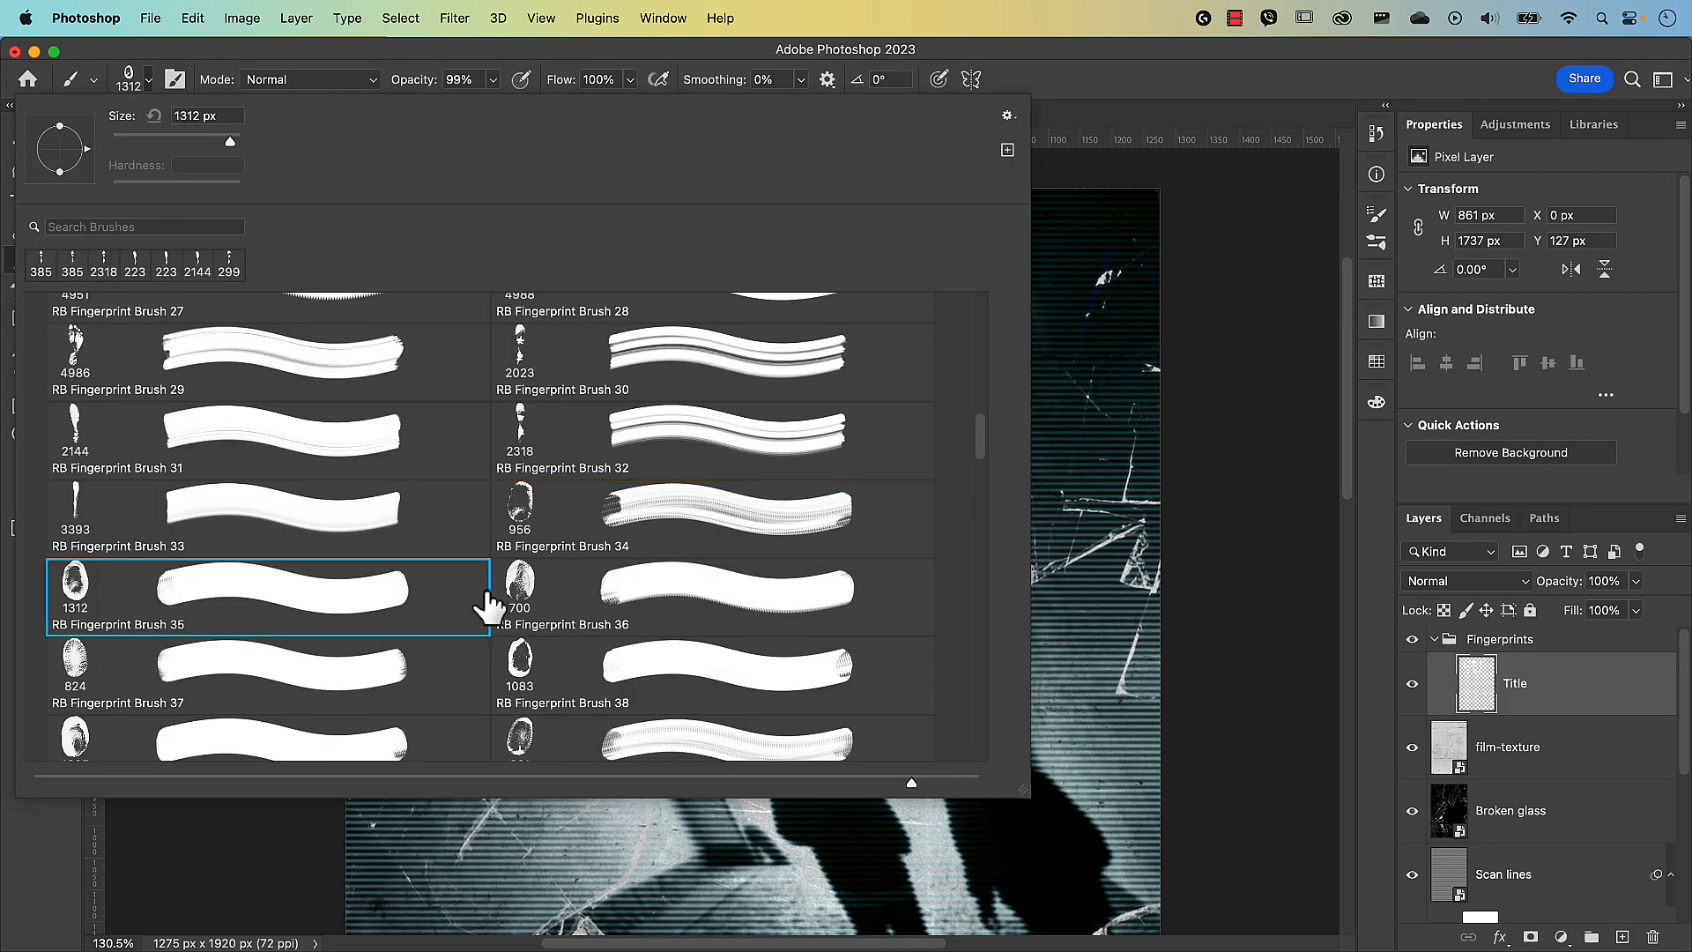
click(1278, 564)
drag(958, 538, 282, 539)
click(851, 491)
click(689, 496)
Try a larger fingerprint brush at about 427 px, then choose RB Fingerprint Brush 31.
click(149, 81)
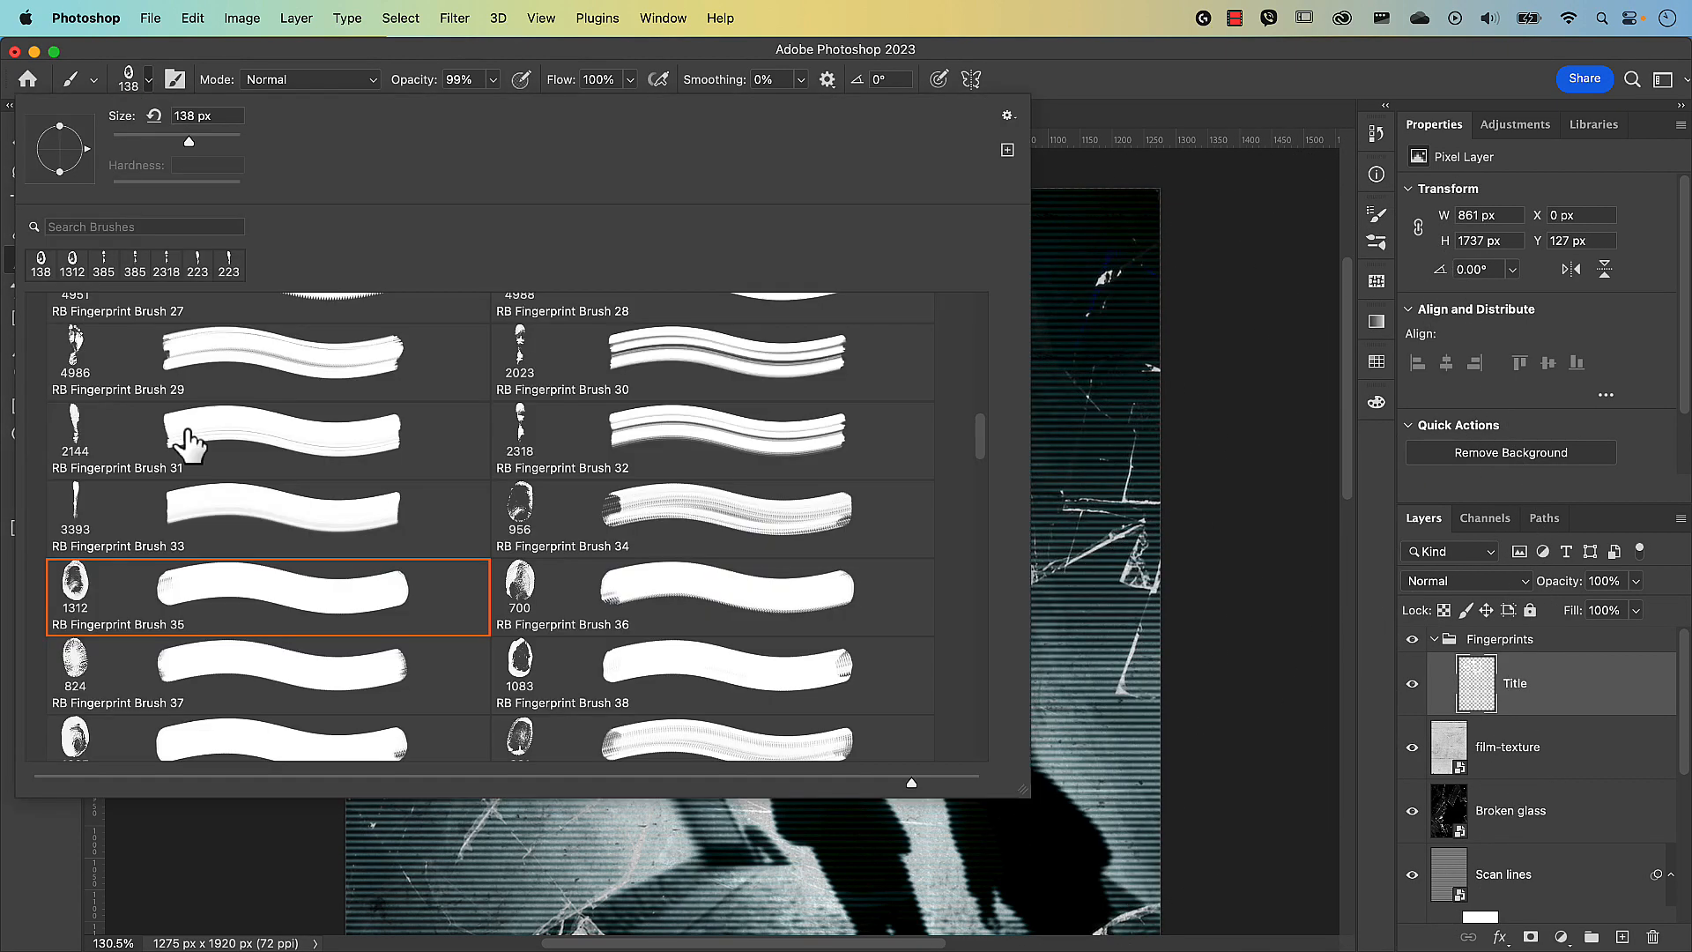
click(189, 524)
click(1084, 426)
drag(1084, 427, 11, 432)
drag(1131, 565, 382, 564)
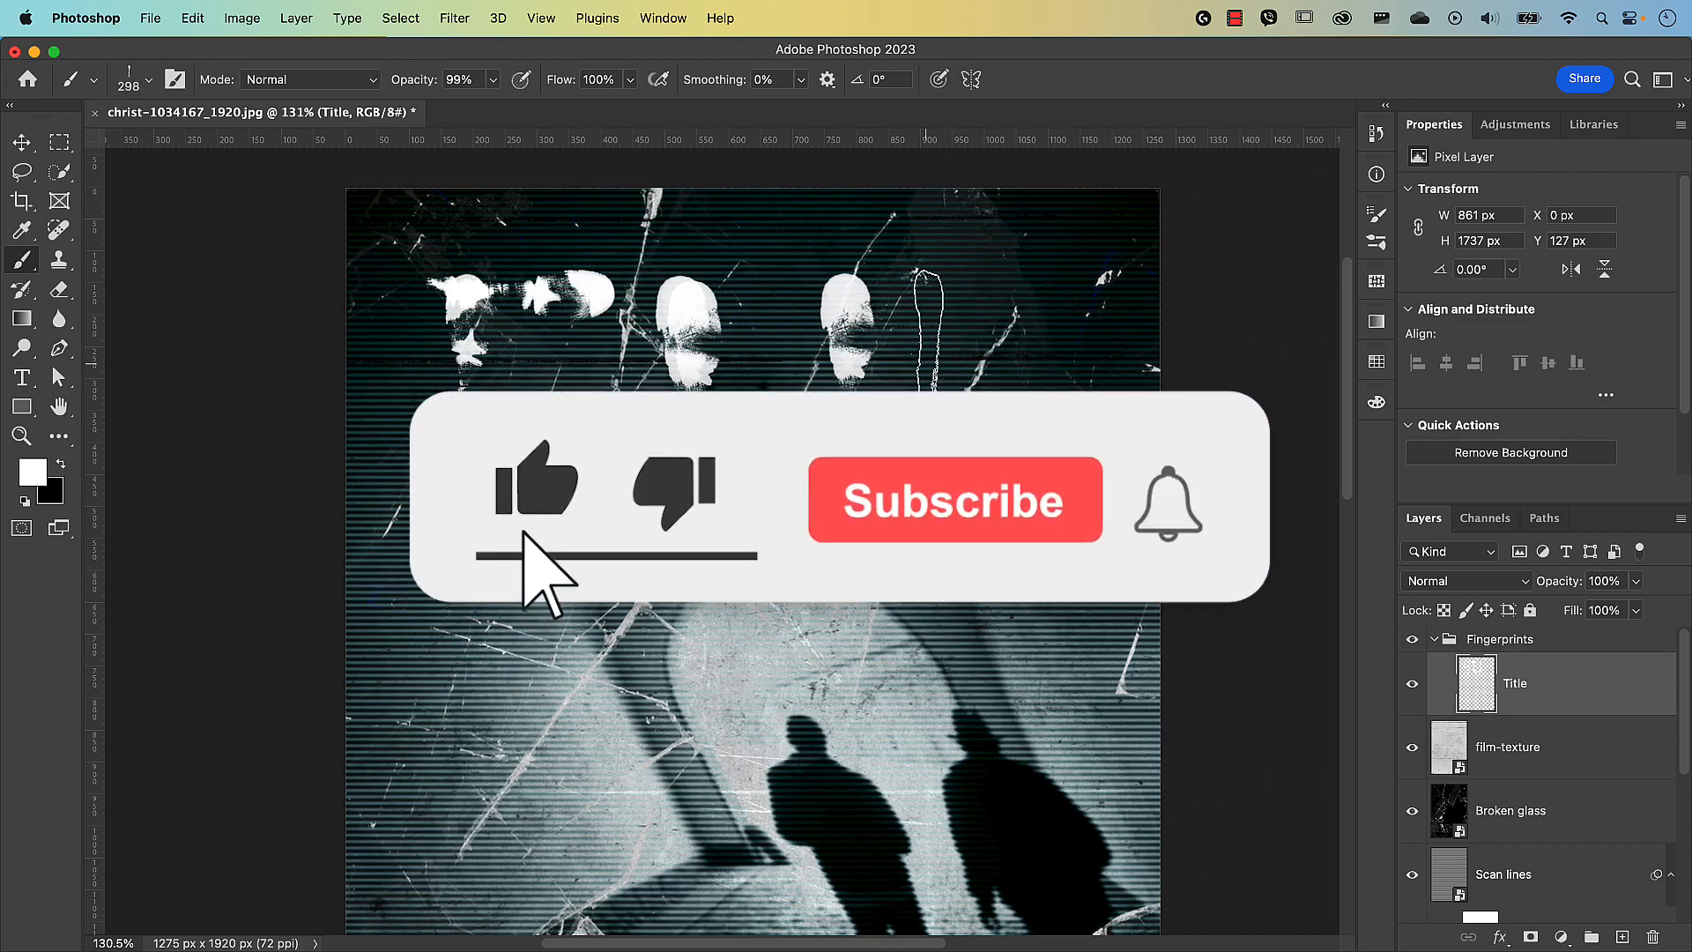
click(149, 80)
click(220, 437)
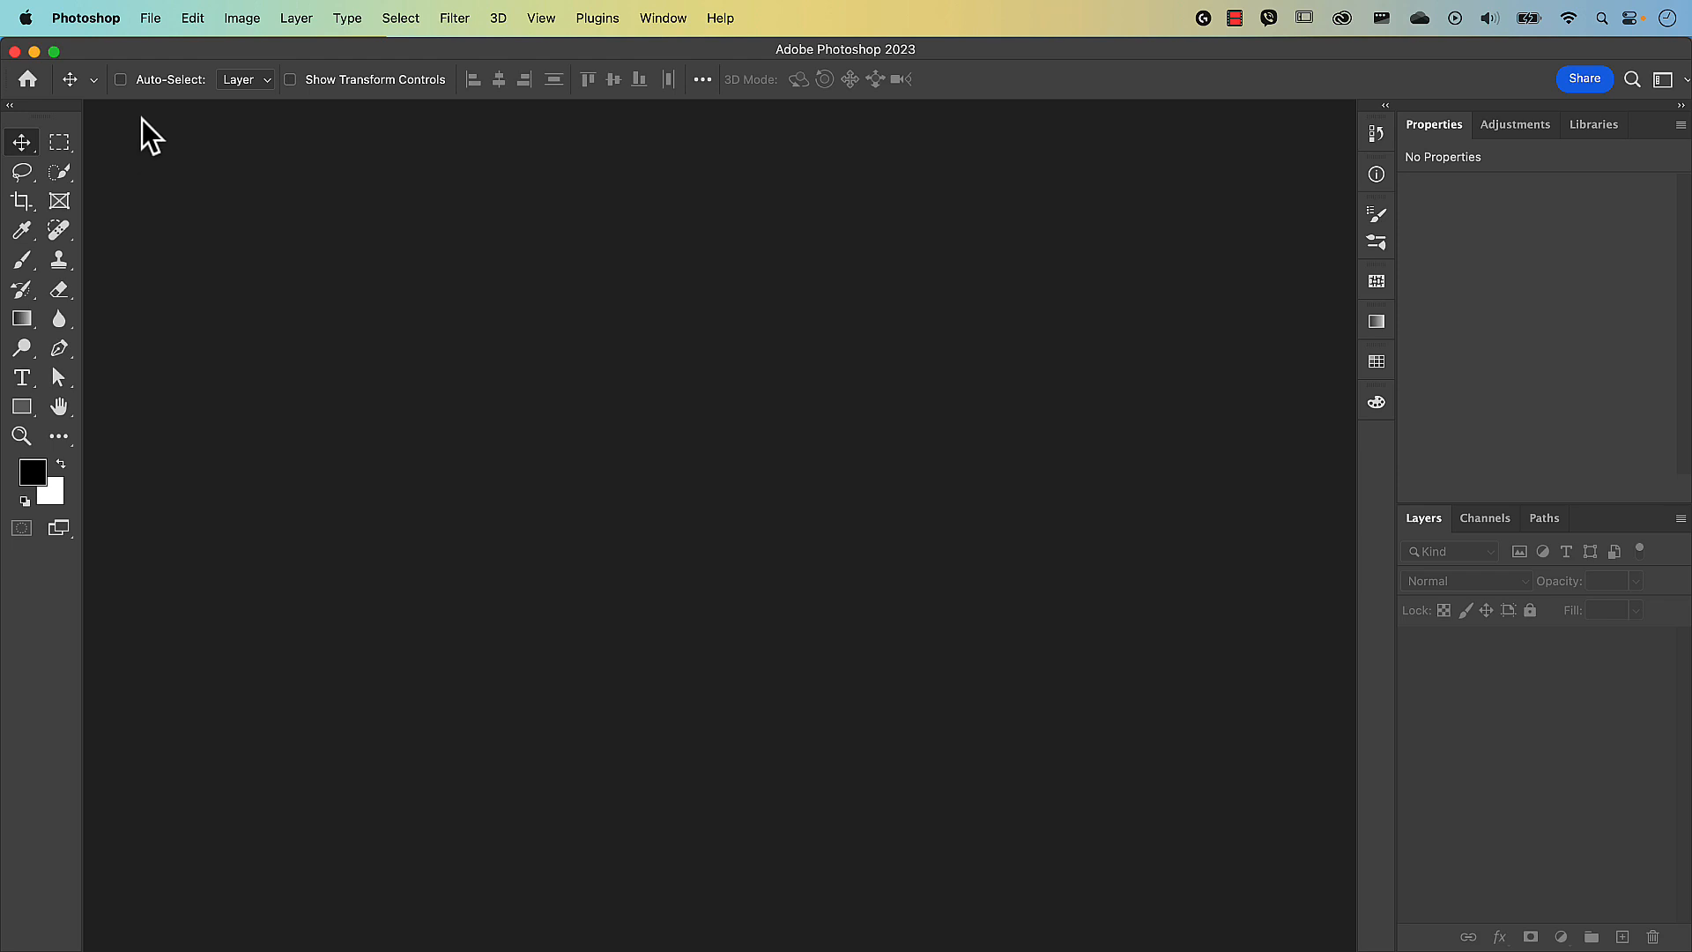
Open christ-1034167_1920.jpg from the Images folder via File > Open.
click(150, 17)
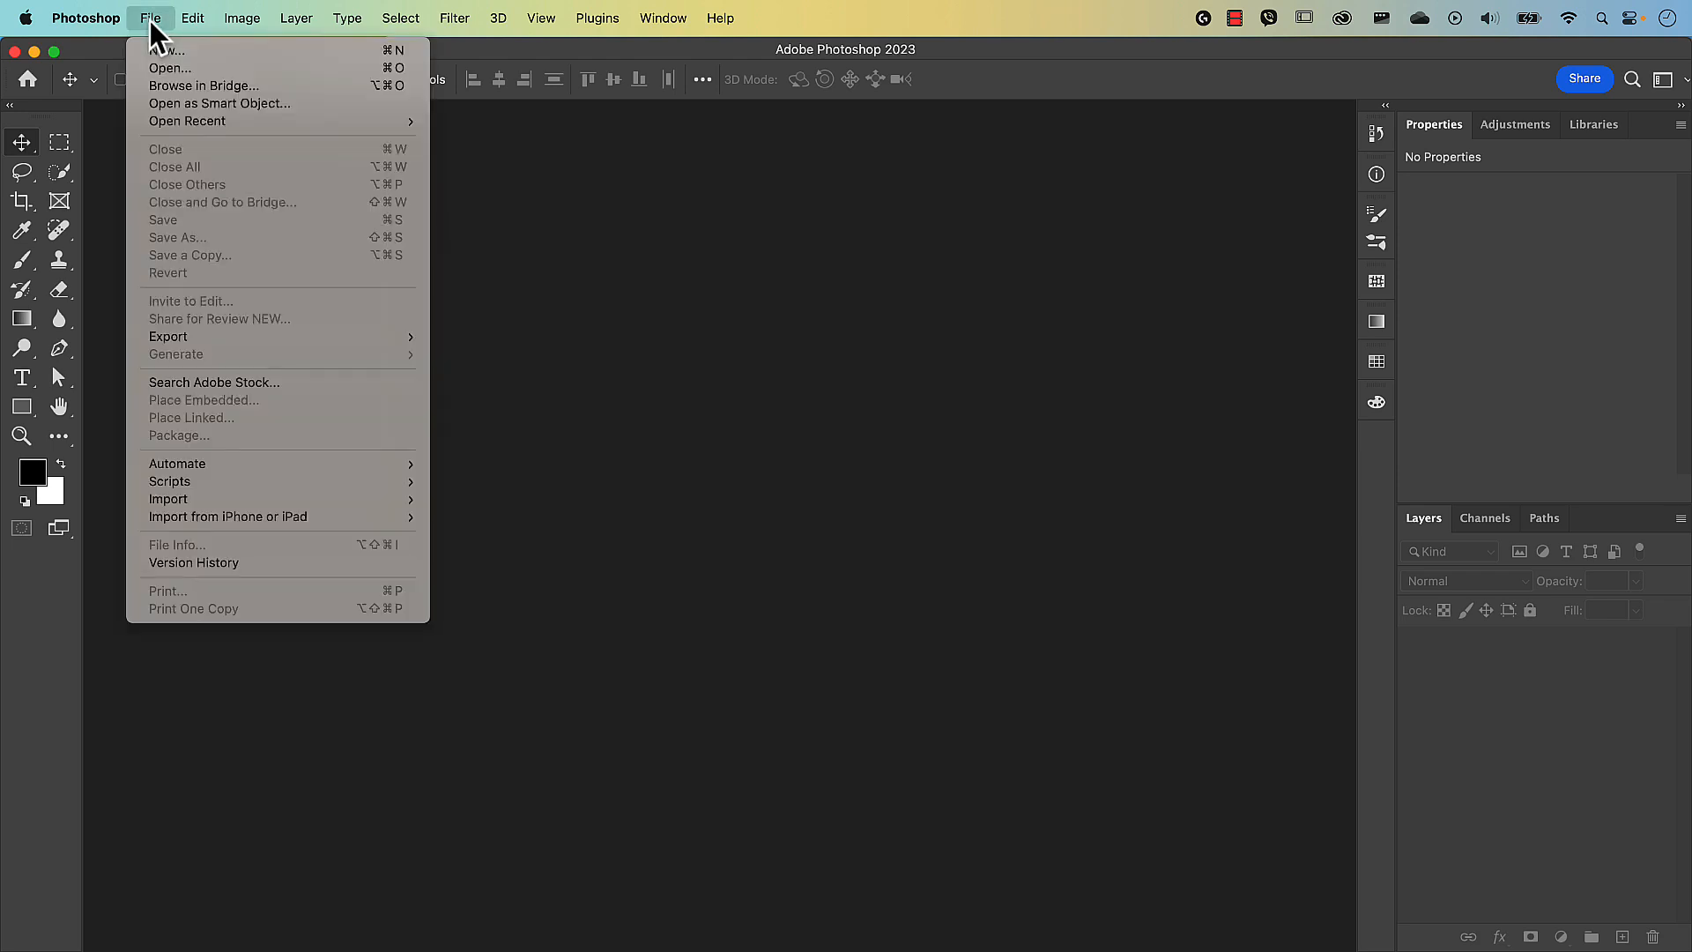
click(163, 68)
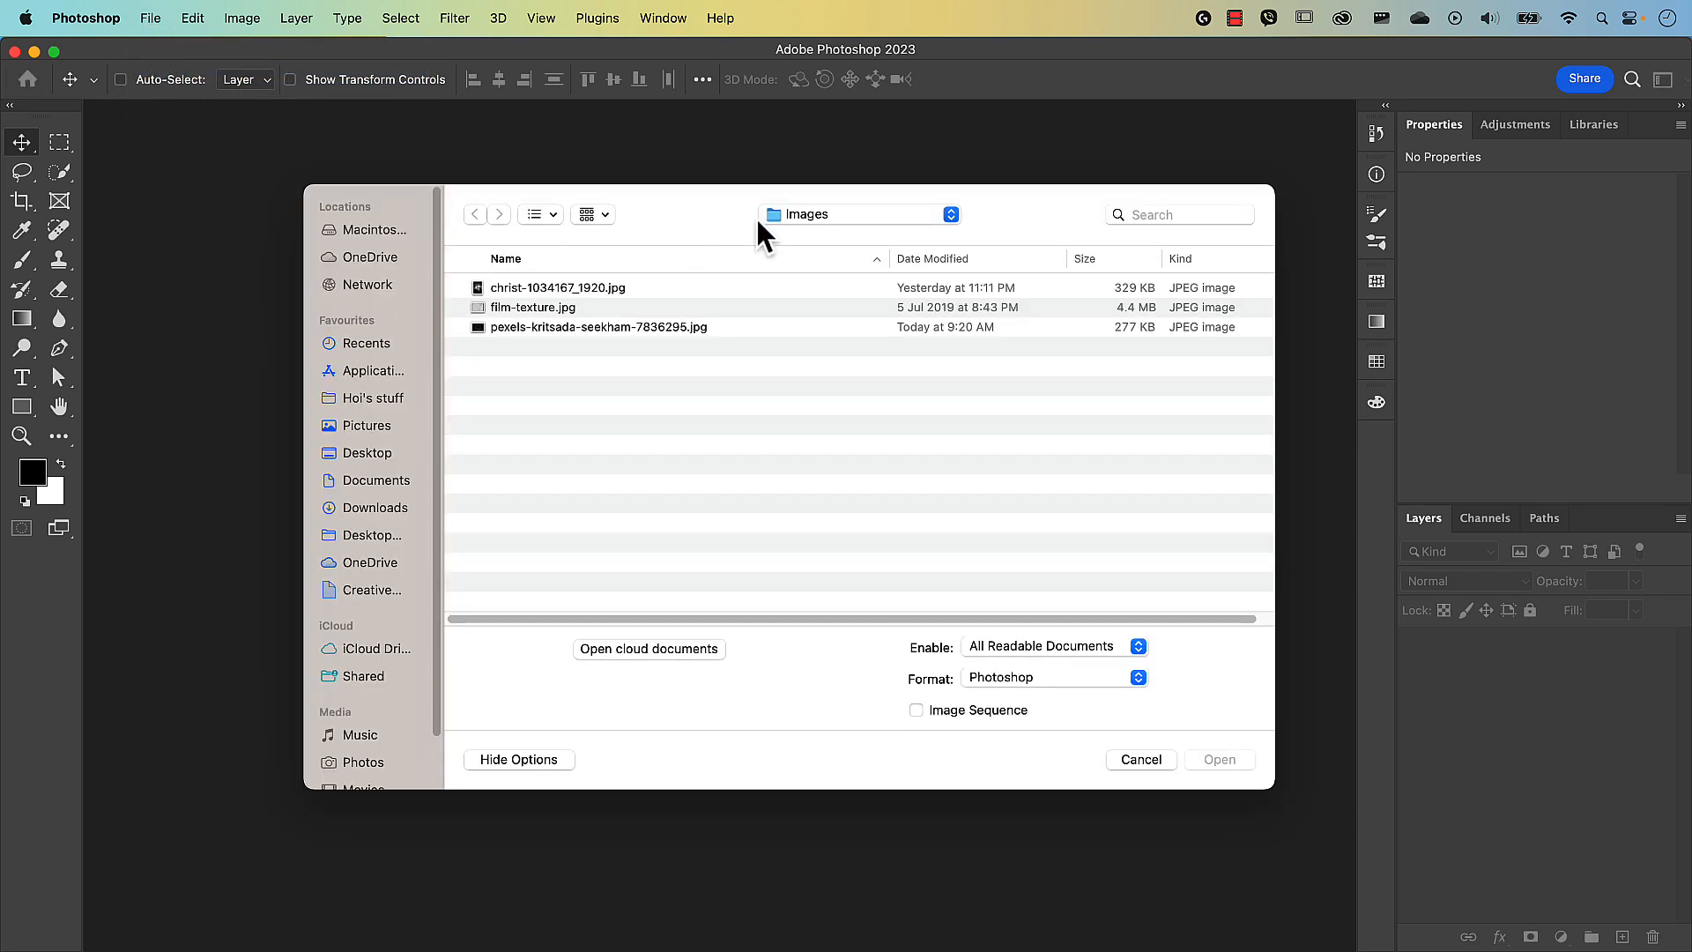
click(611, 290)
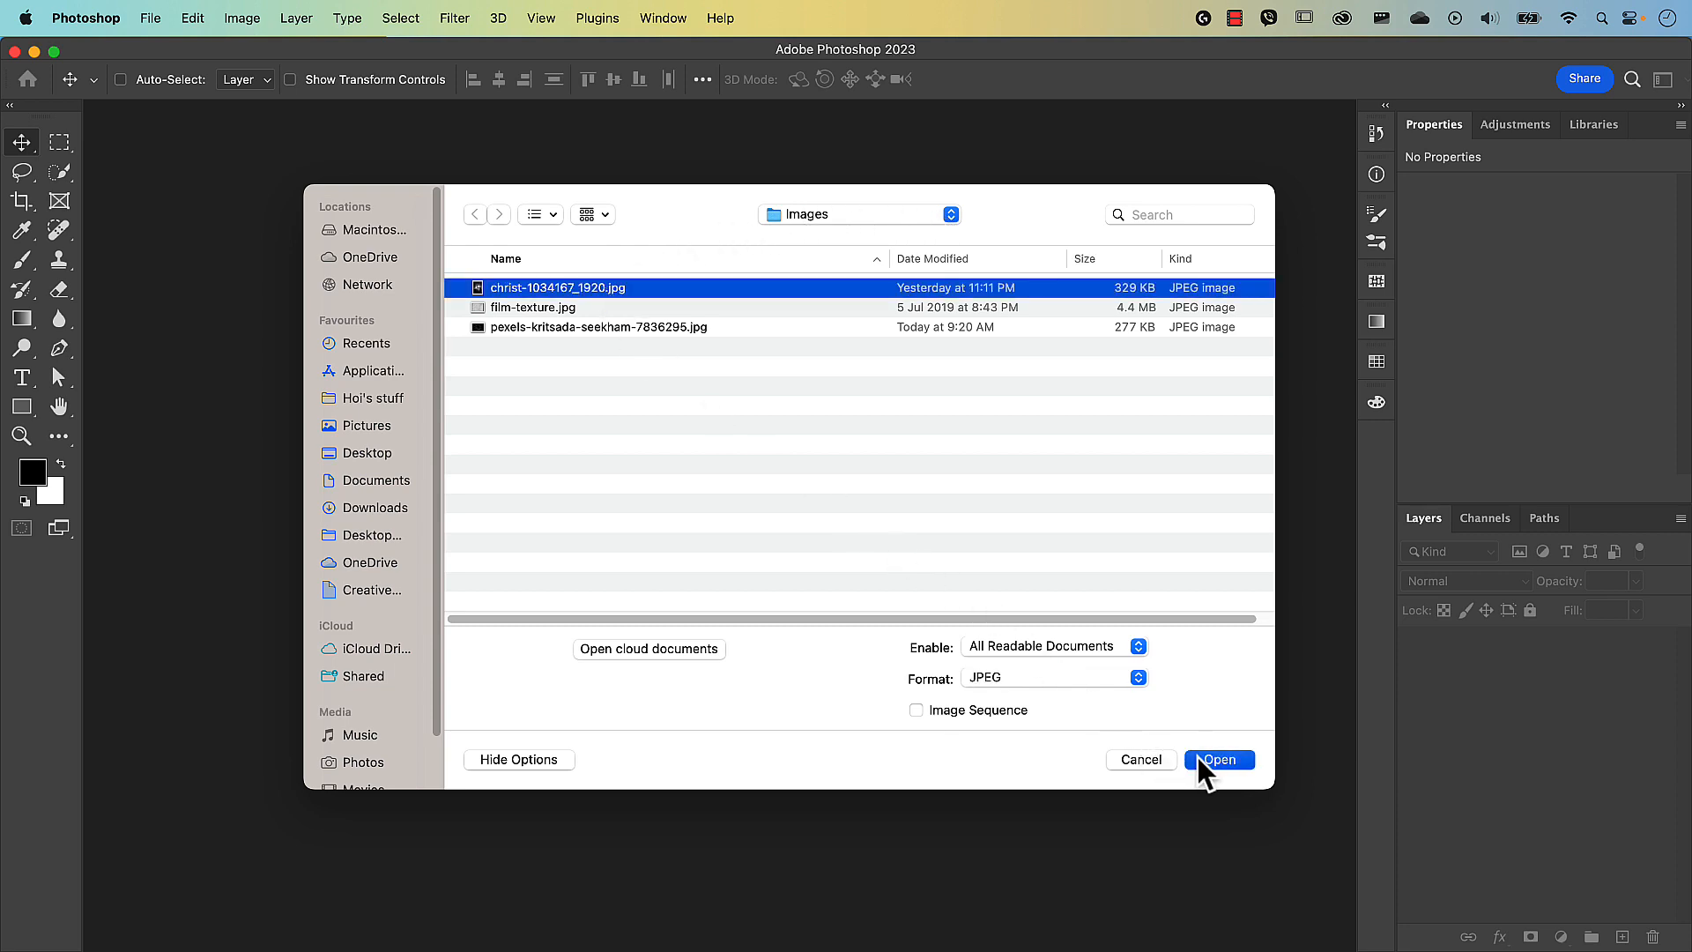
click(1219, 760)
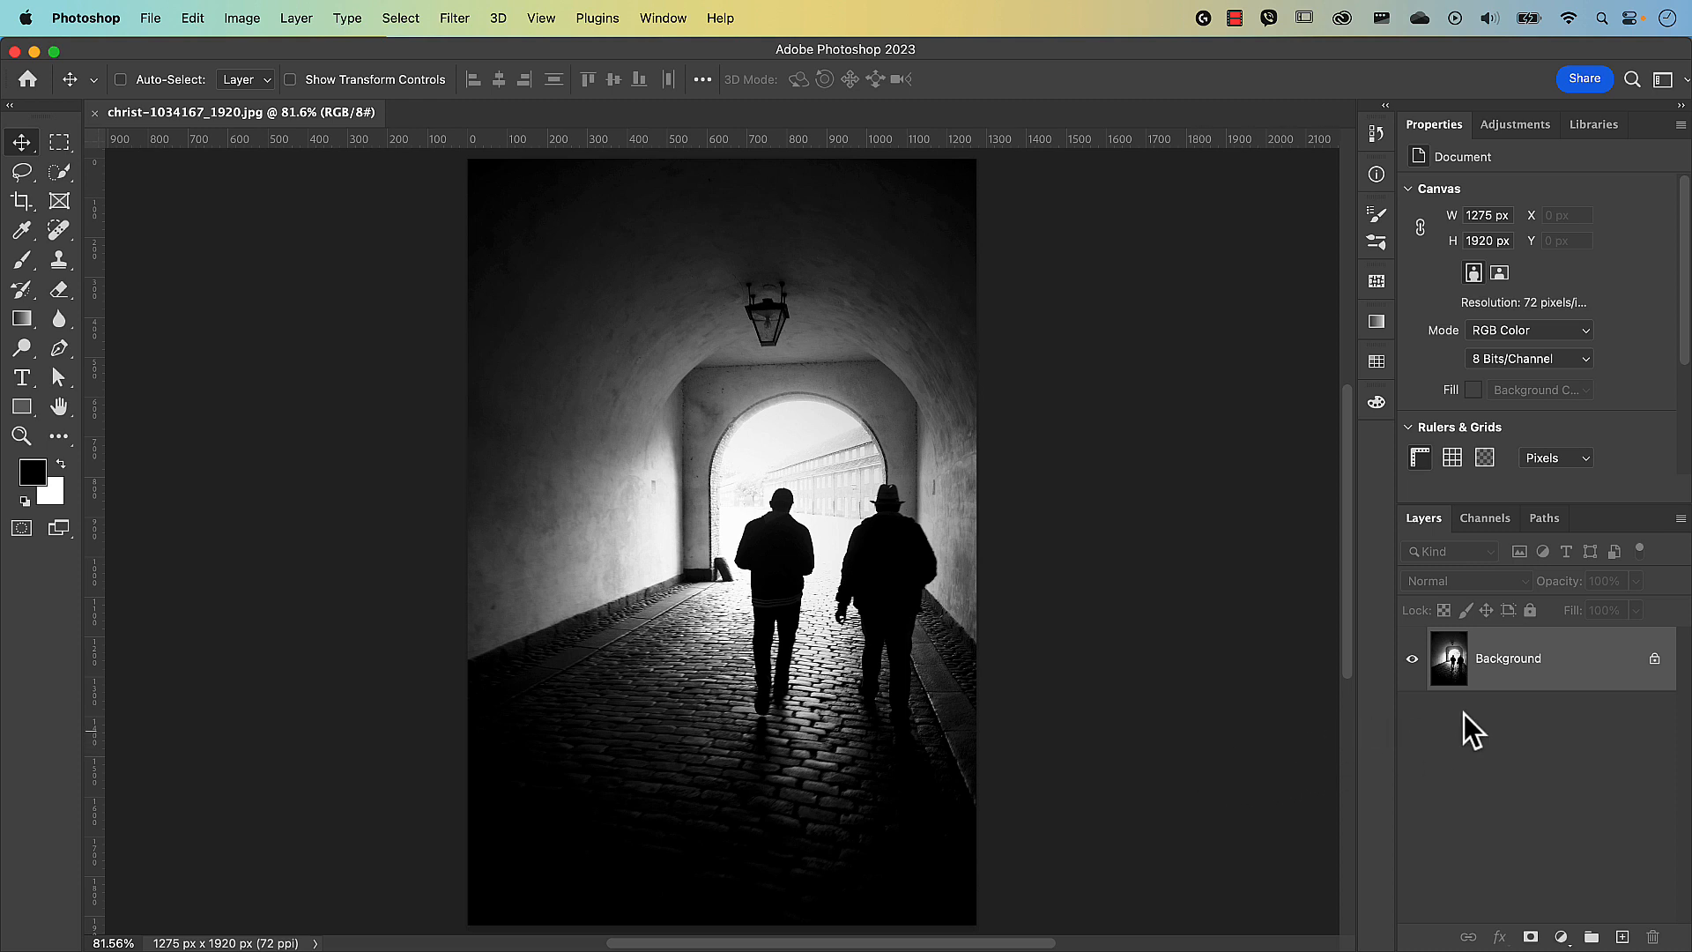
Unlock the Background layer and rename it Tunnel.
click(1655, 659)
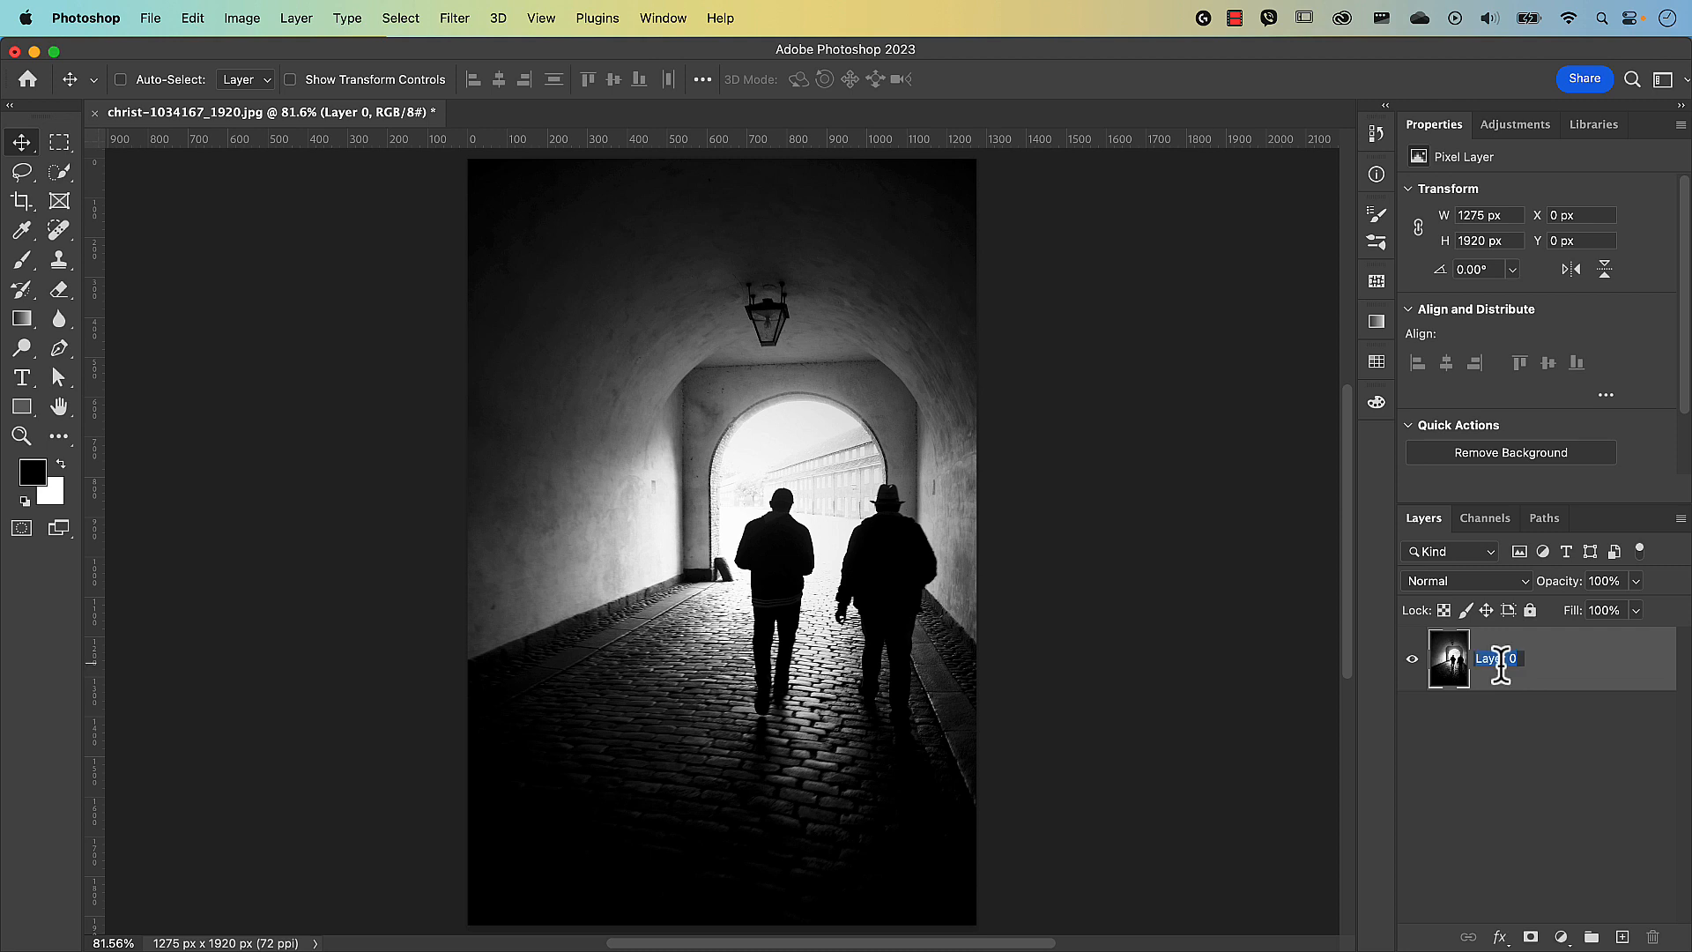
text(Tunnel)
key(Return)
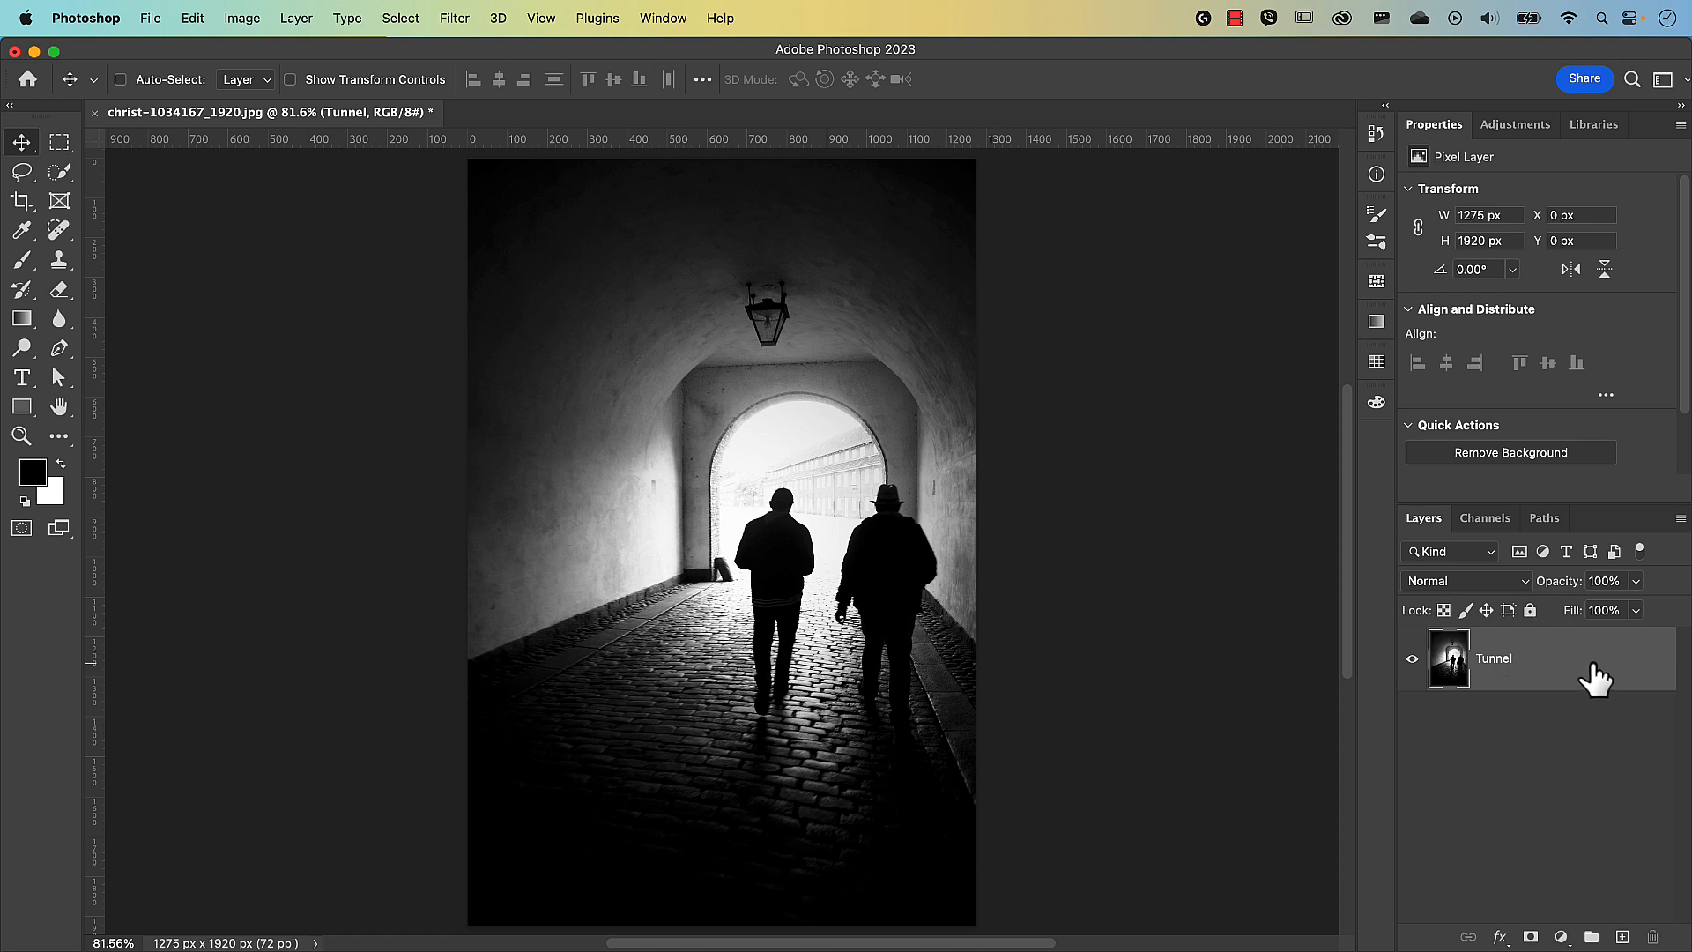
Convert the Tunnel layer to a smart object.
right_click(1594, 679)
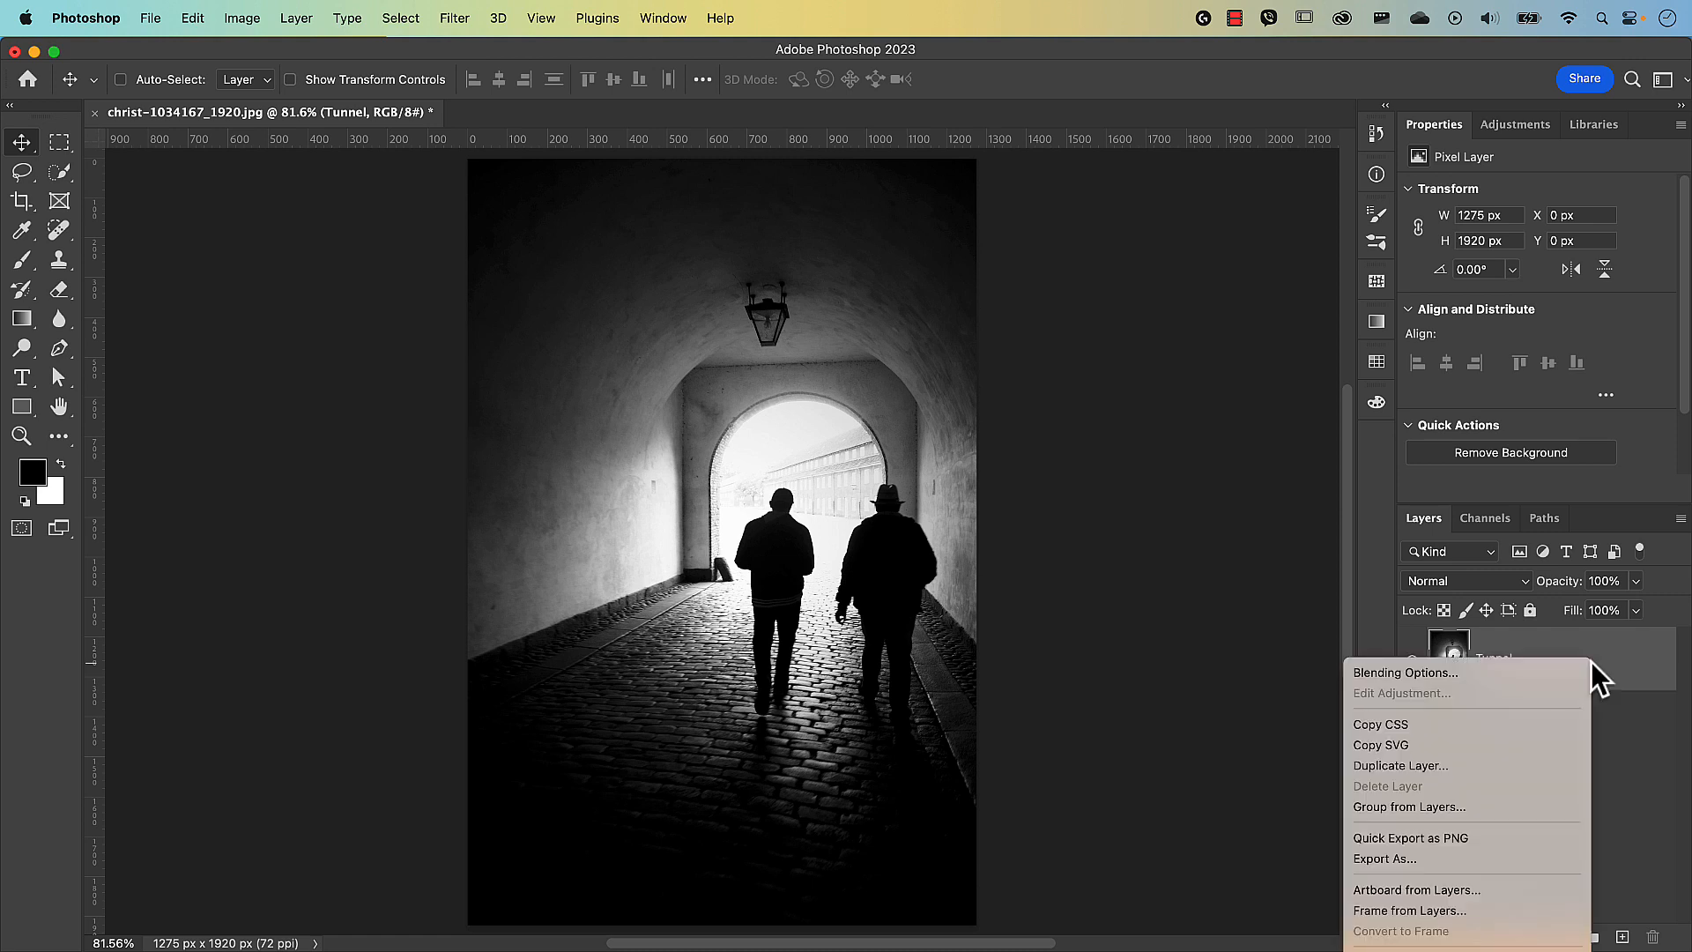
scroll(1506, 917, down, 5)
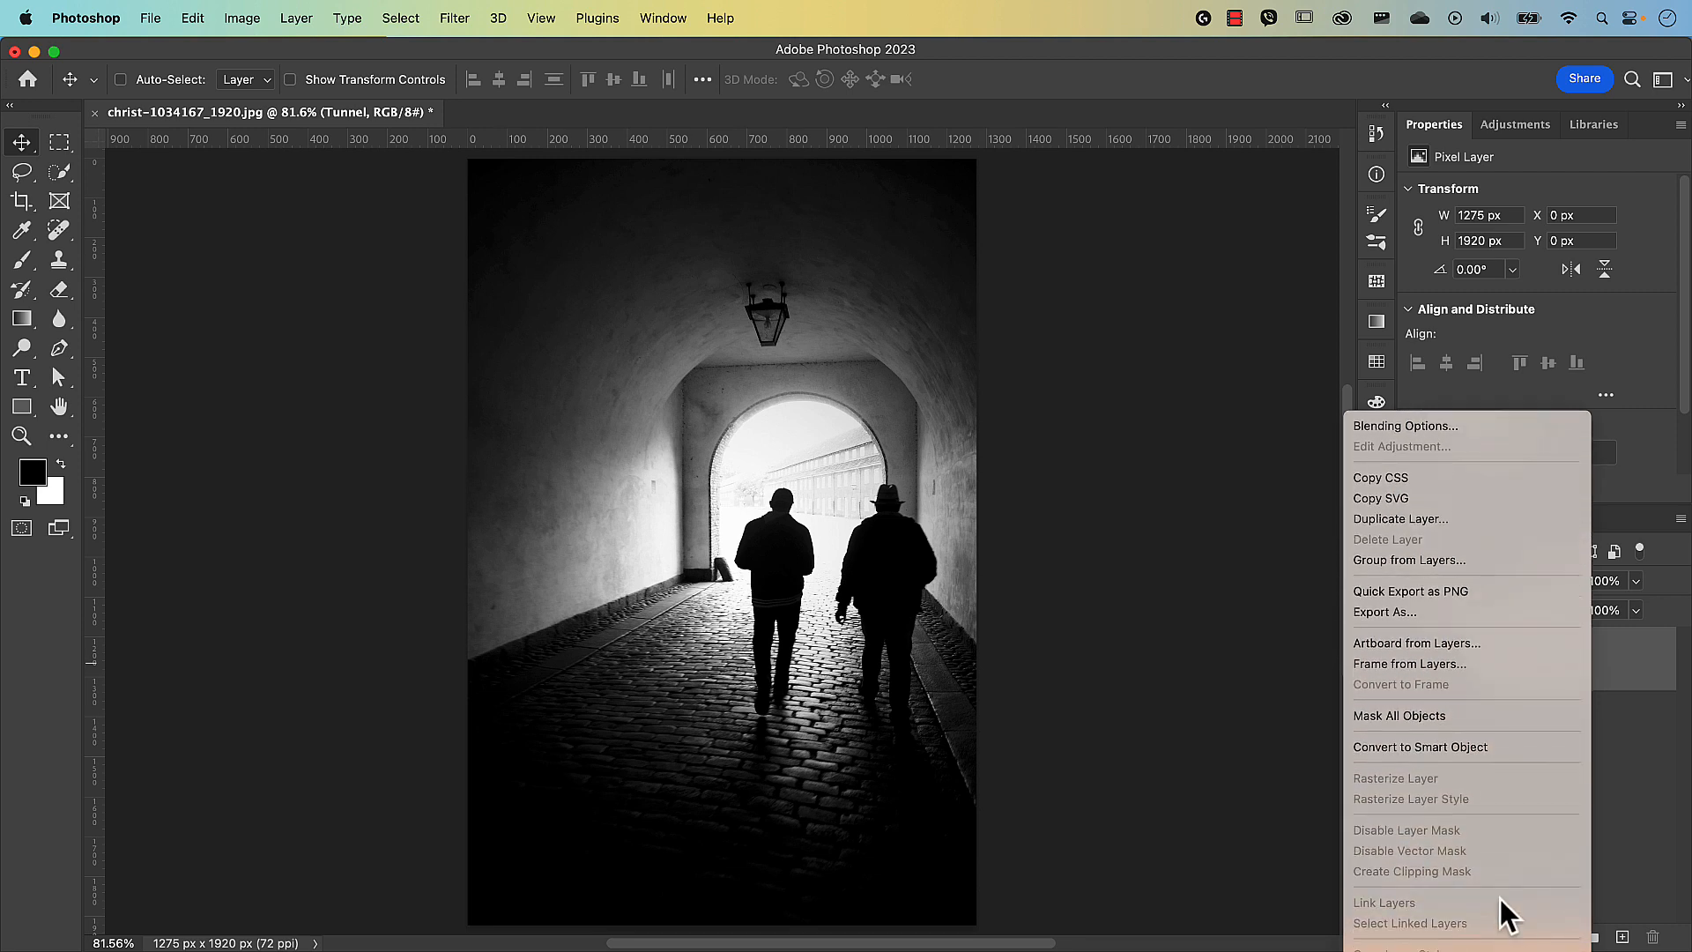
click(1475, 749)
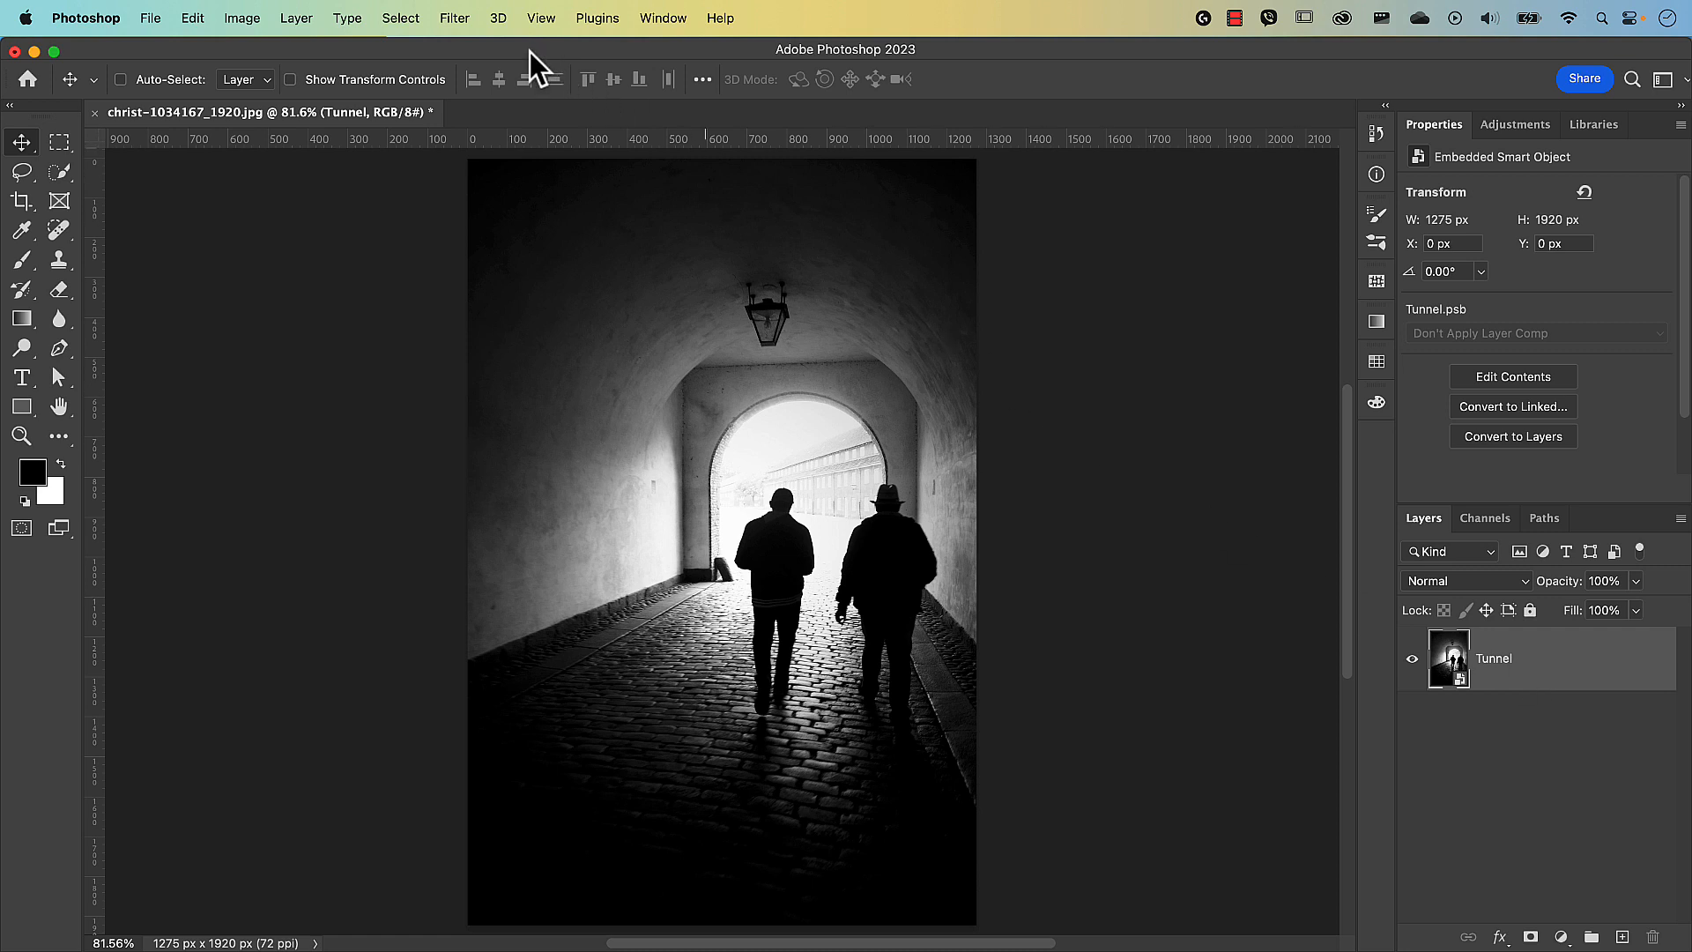
Open Filter > Distort > Shear and reset the curve to a straight line.
click(456, 20)
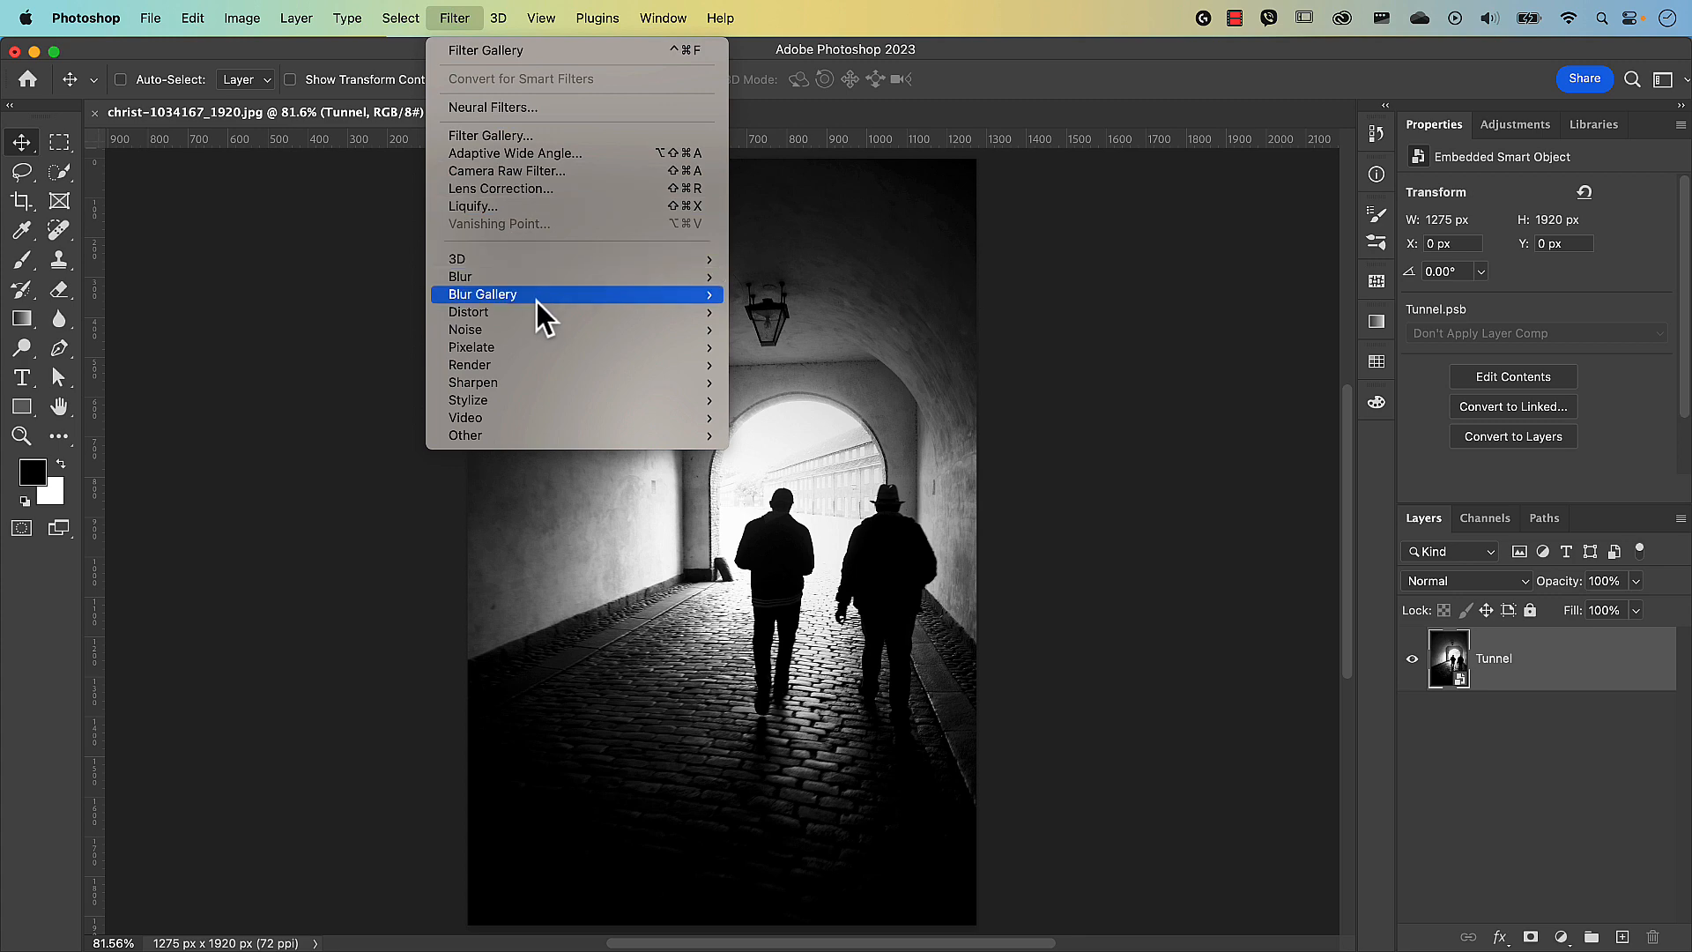
mouse_move(540, 314)
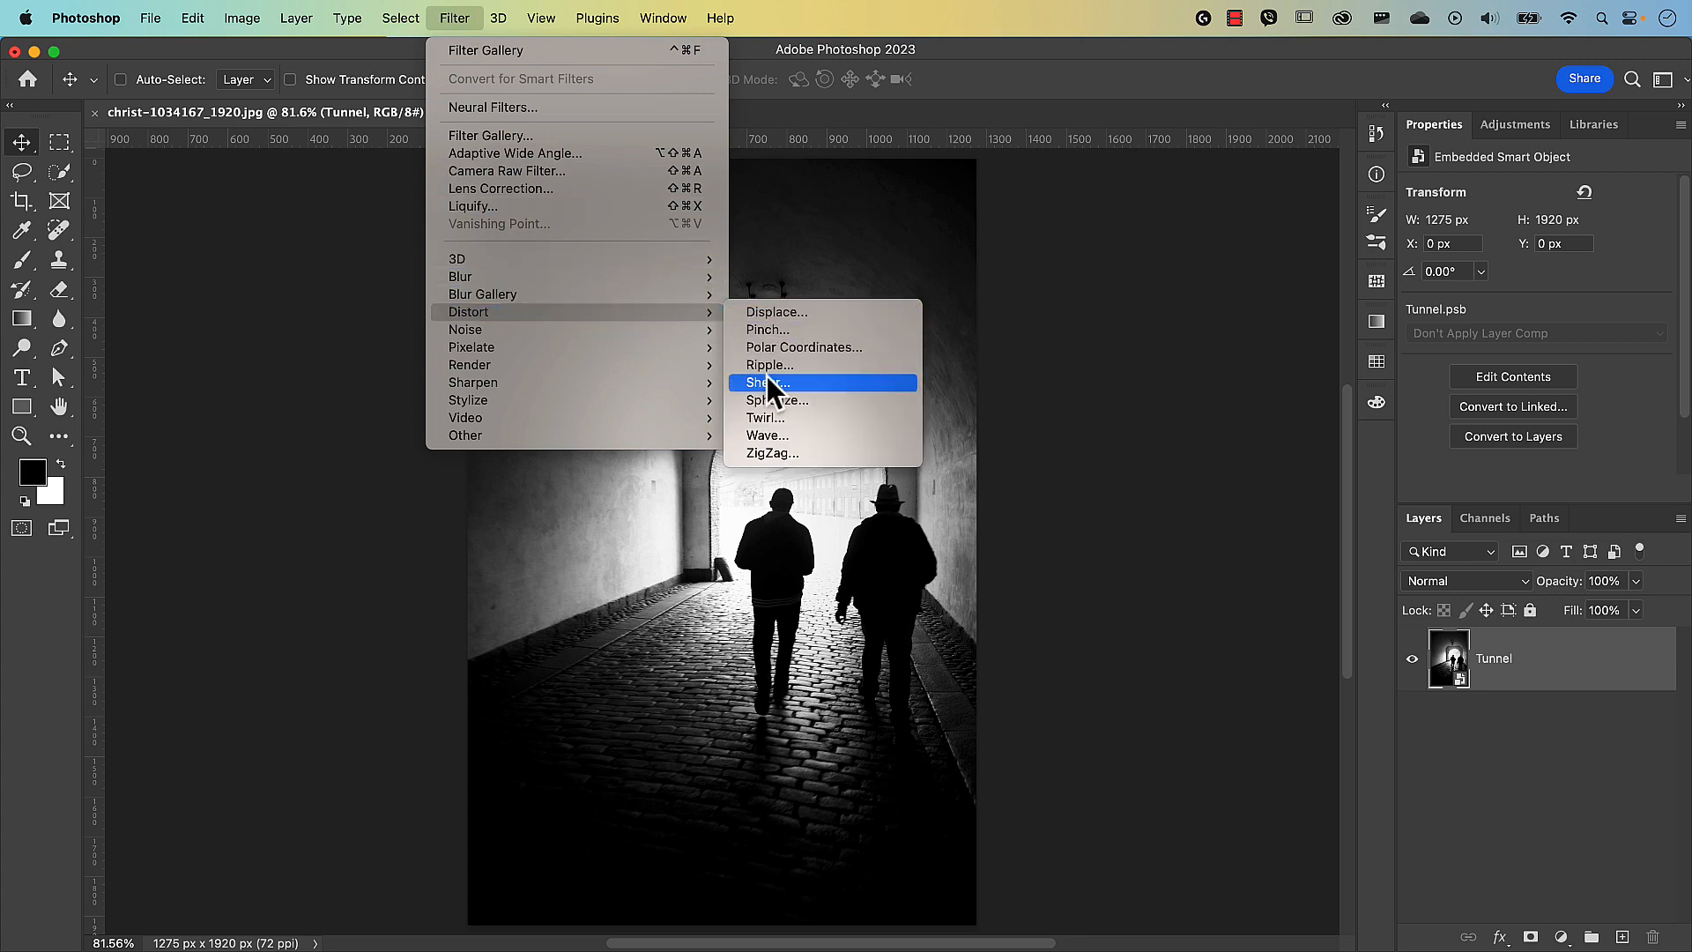
click(791, 384)
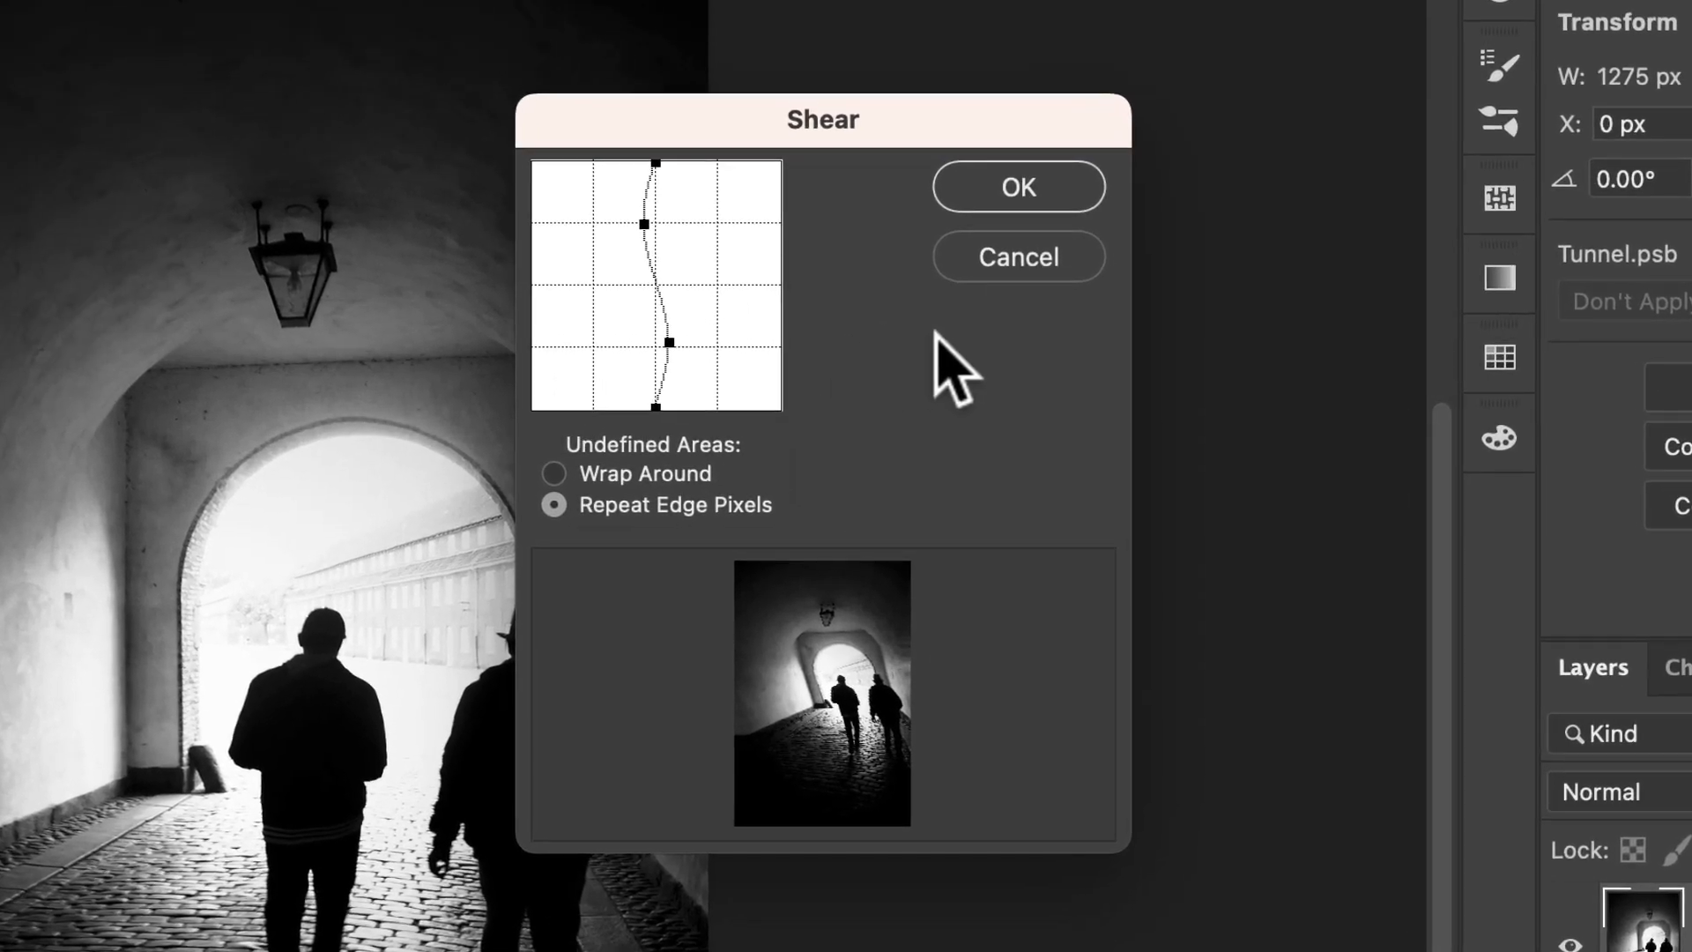
key(alt)
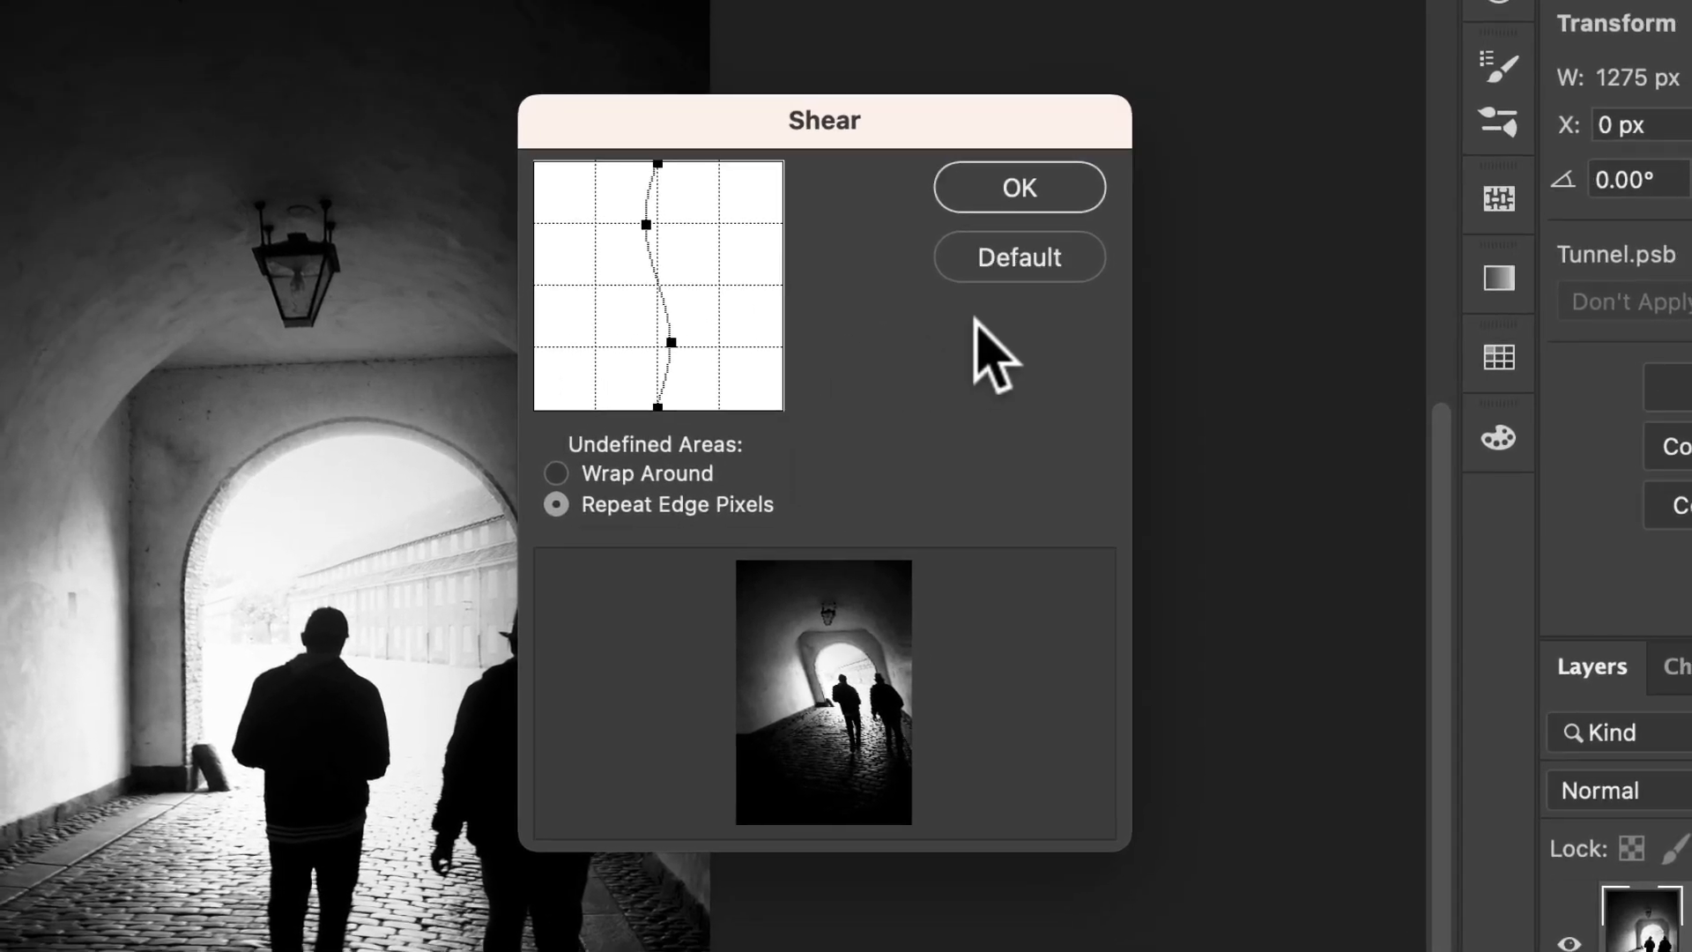
alt+click(1020, 265)
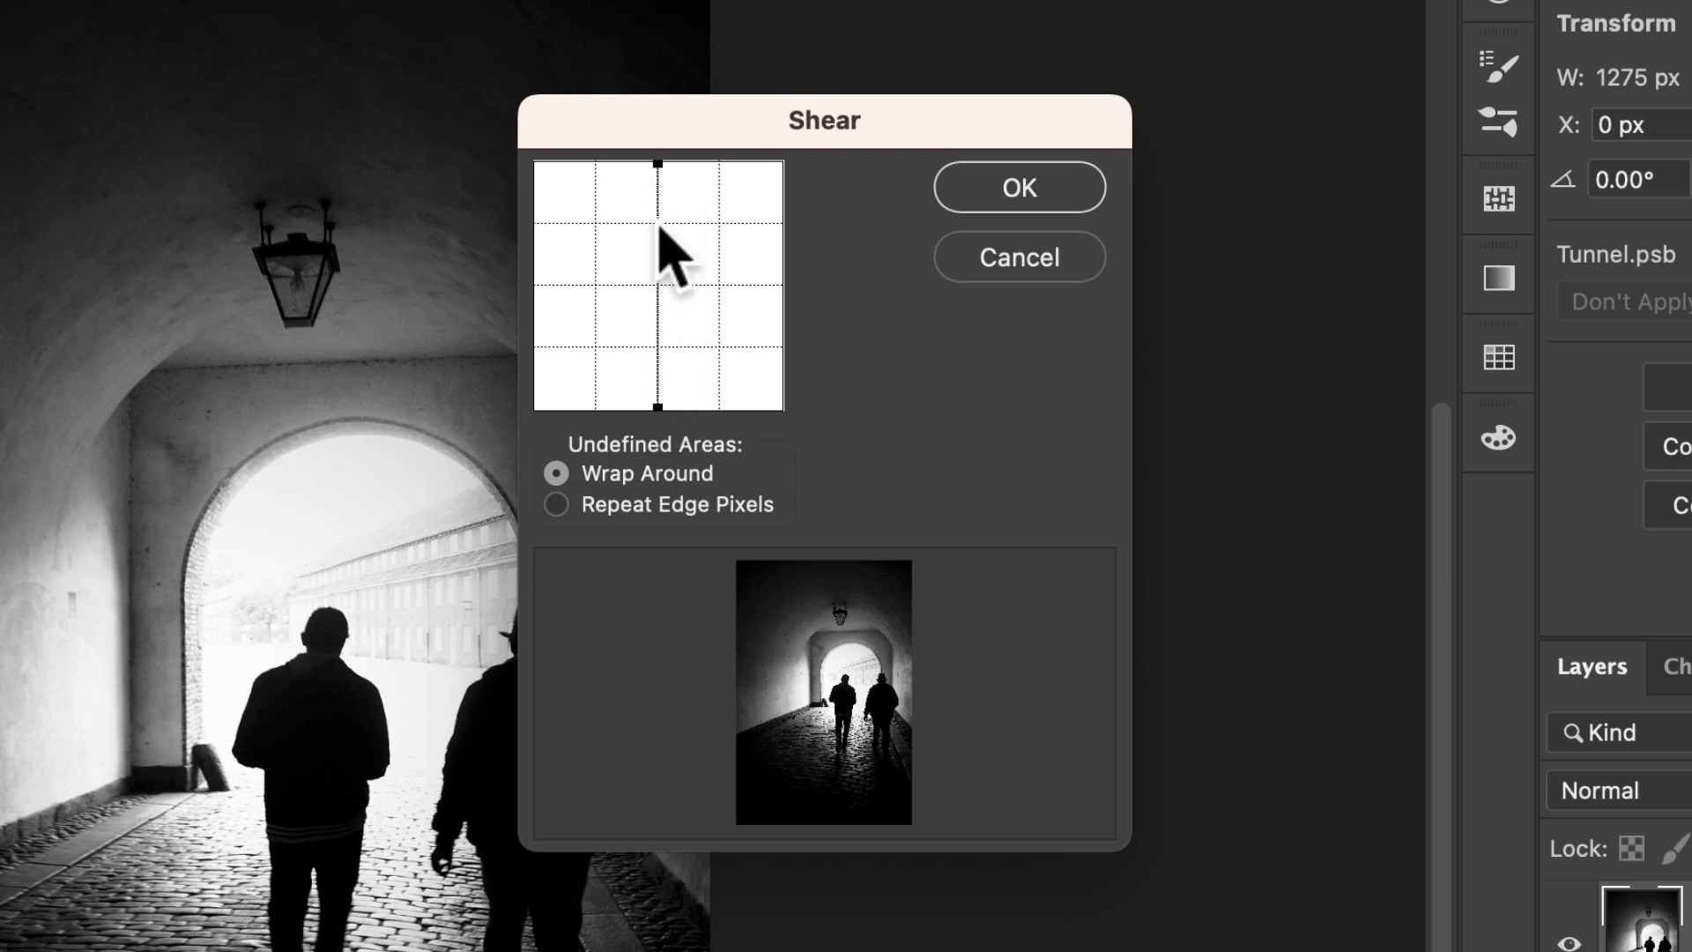
Bend the shear curve into a gentle wave, pushing the lower part right and the top left.
mouse_move(658, 223)
mouse_down()
mouse_move(624, 228)
mouse_move(692, 226)
mouse_move(625, 249)
mouse_move(663, 245)
mouse_move(660, 227)
mouse_up()
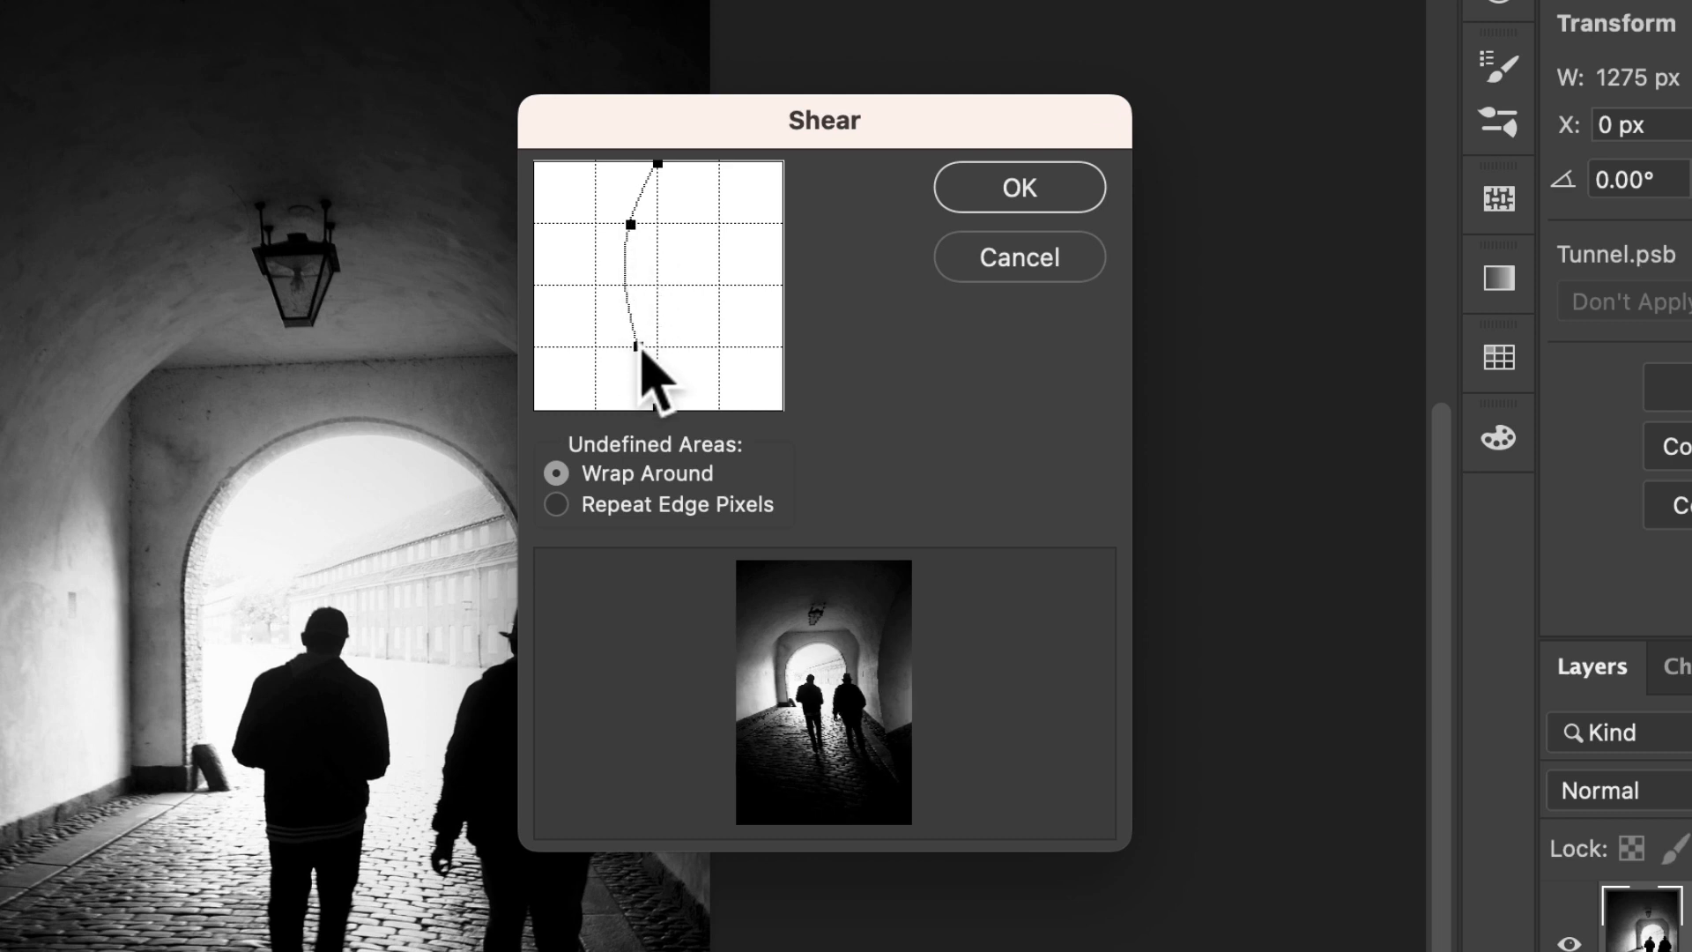
drag(665, 347, 681, 347)
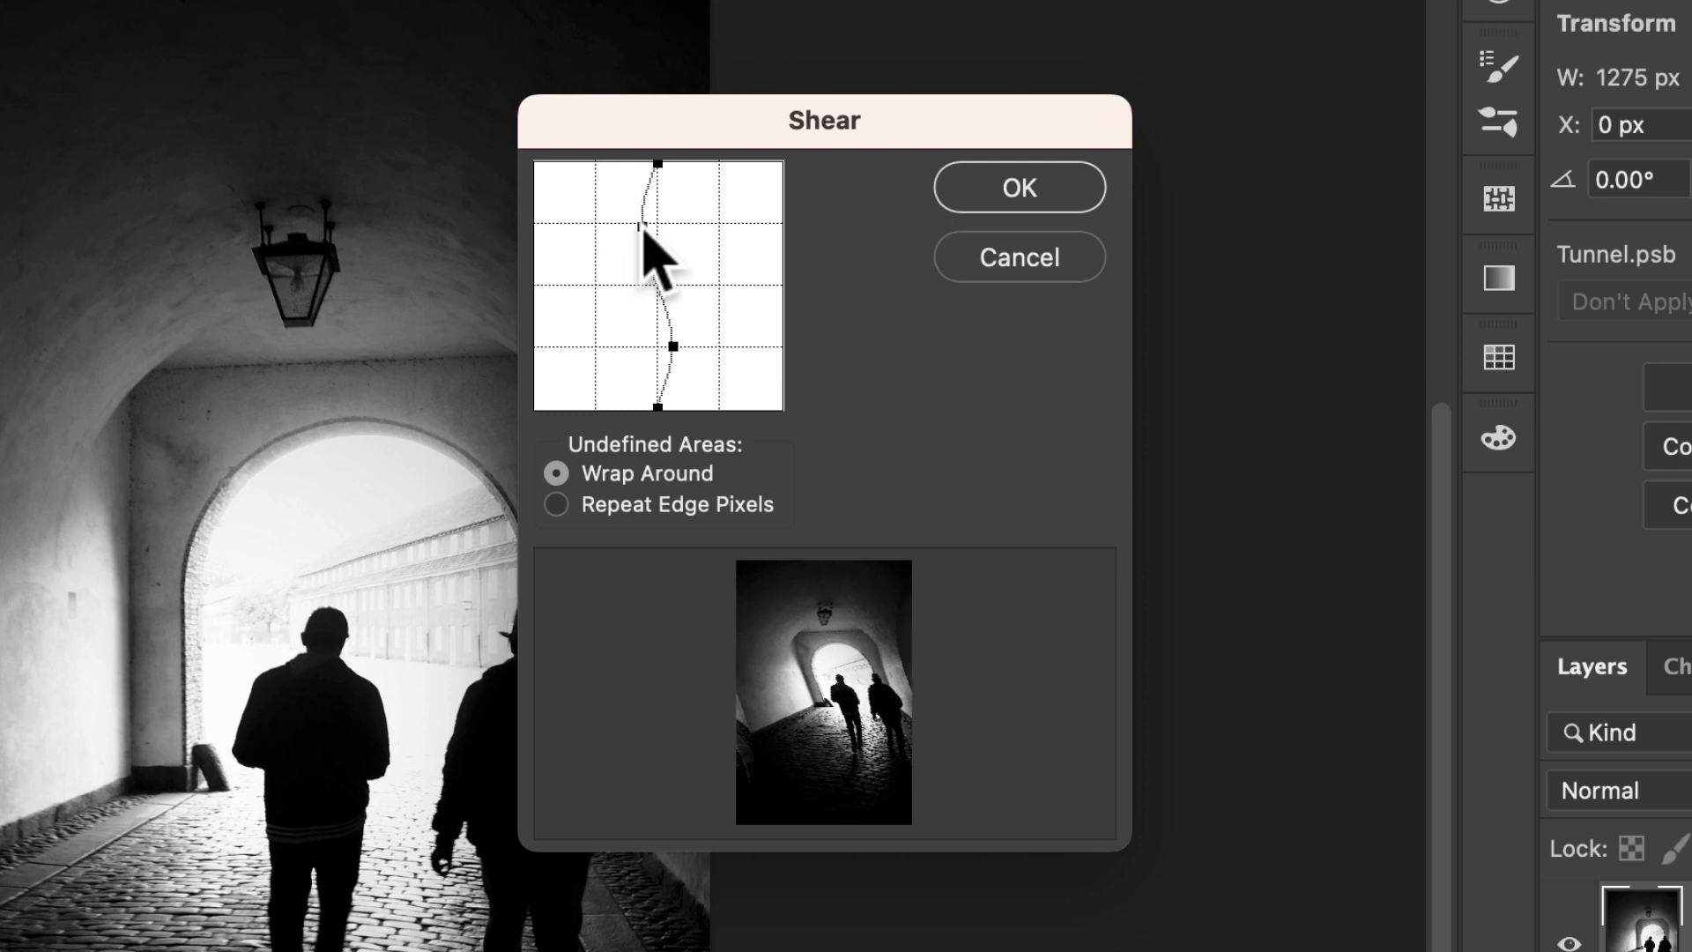
drag(640, 225, 785, 189)
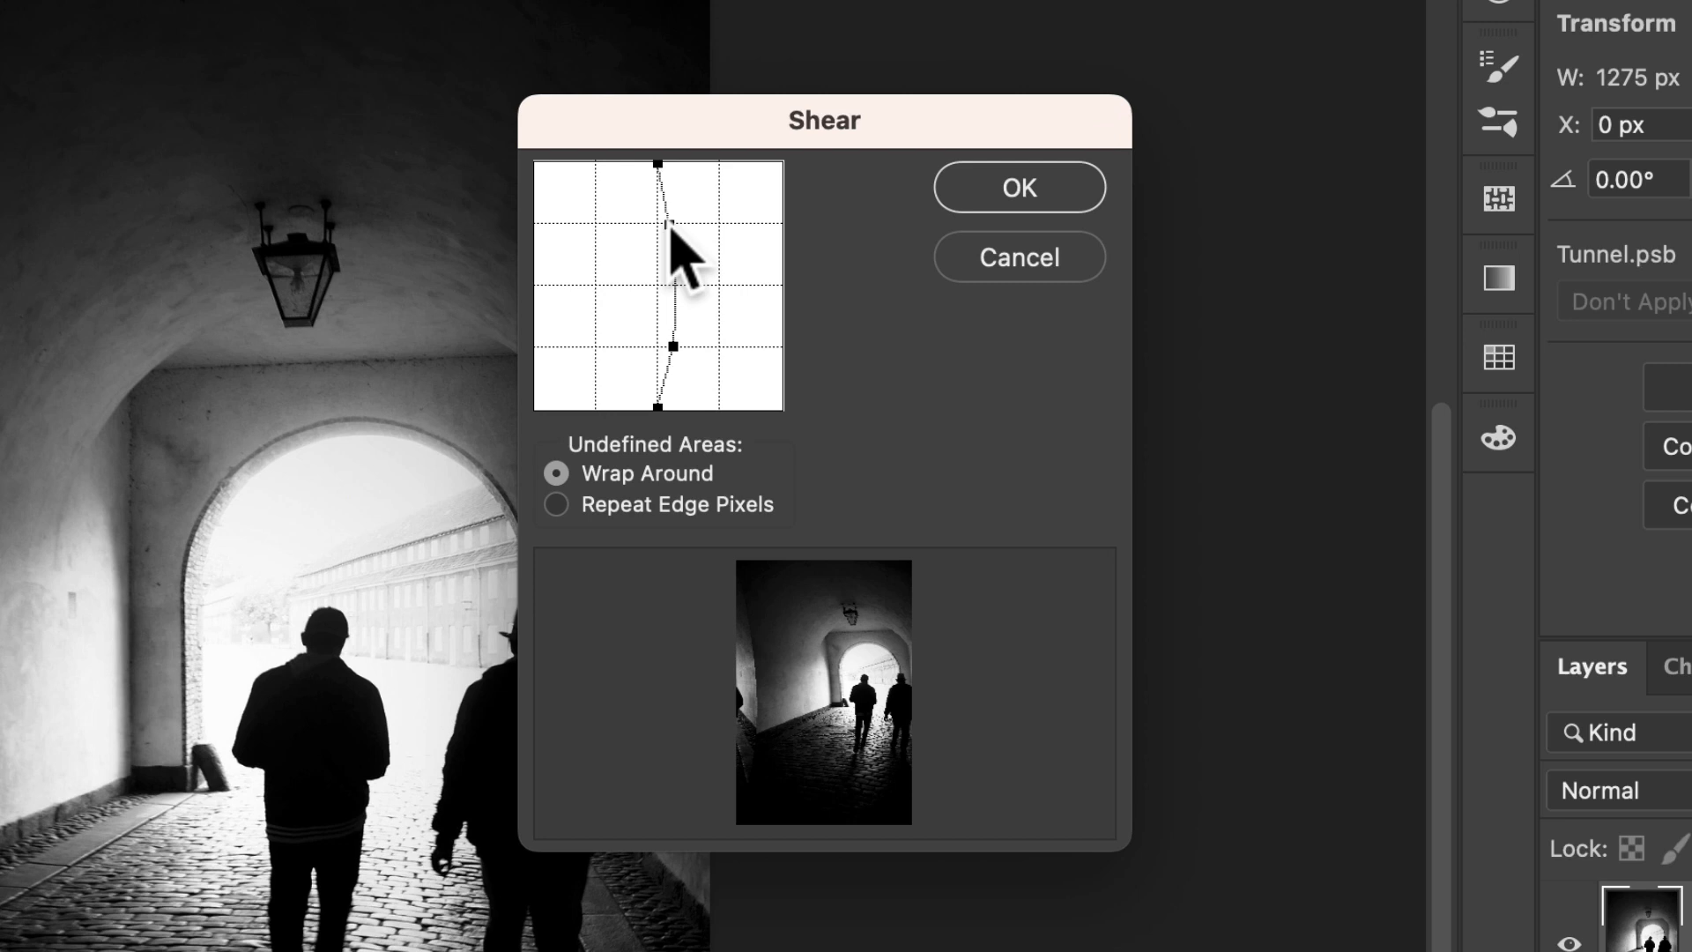
drag(668, 227, 642, 228)
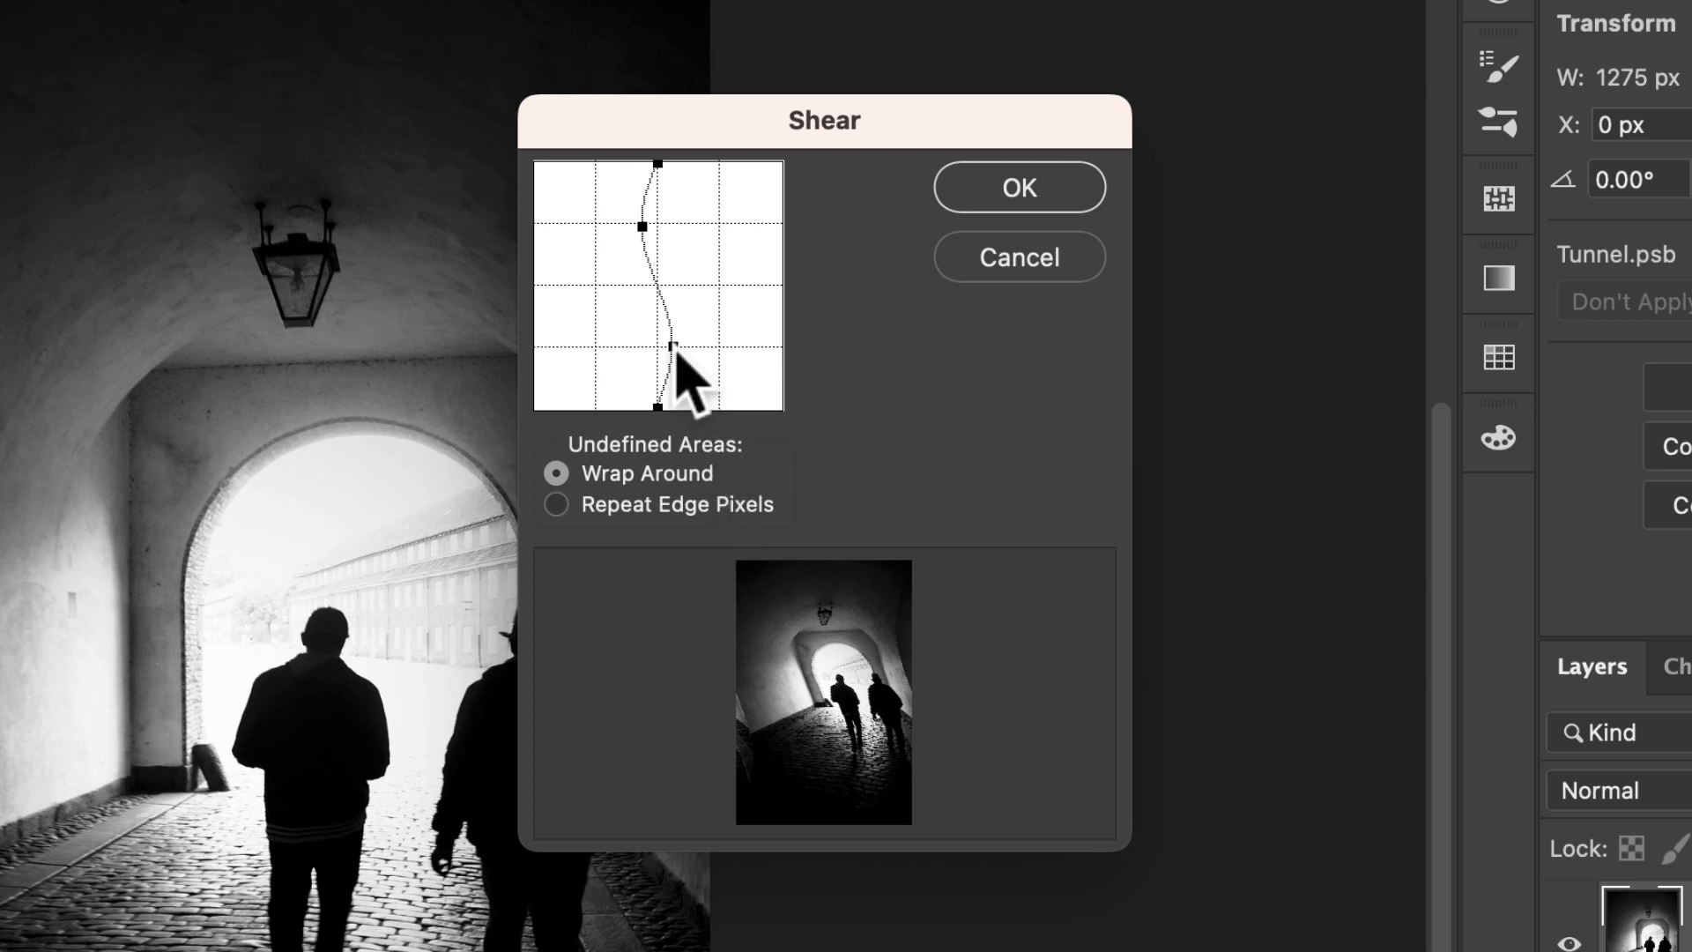
Push the shear curve into an S-shape and switch edges to Repeat Edge Pixels.
drag(676, 349, 704, 349)
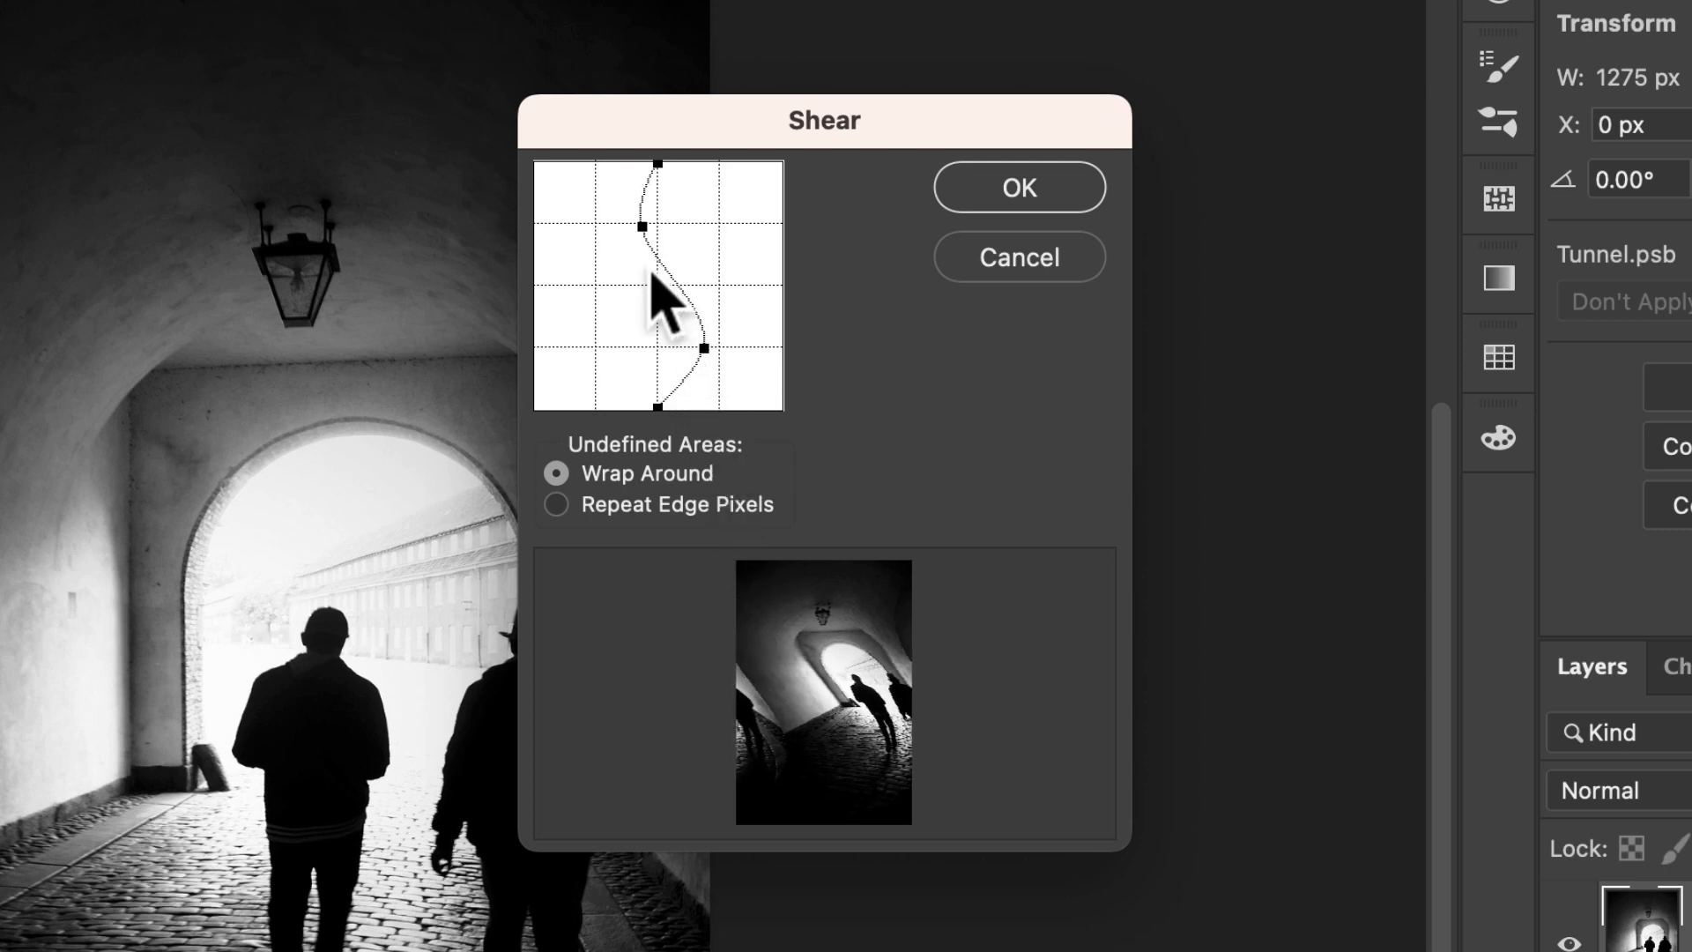
drag(642, 226, 609, 228)
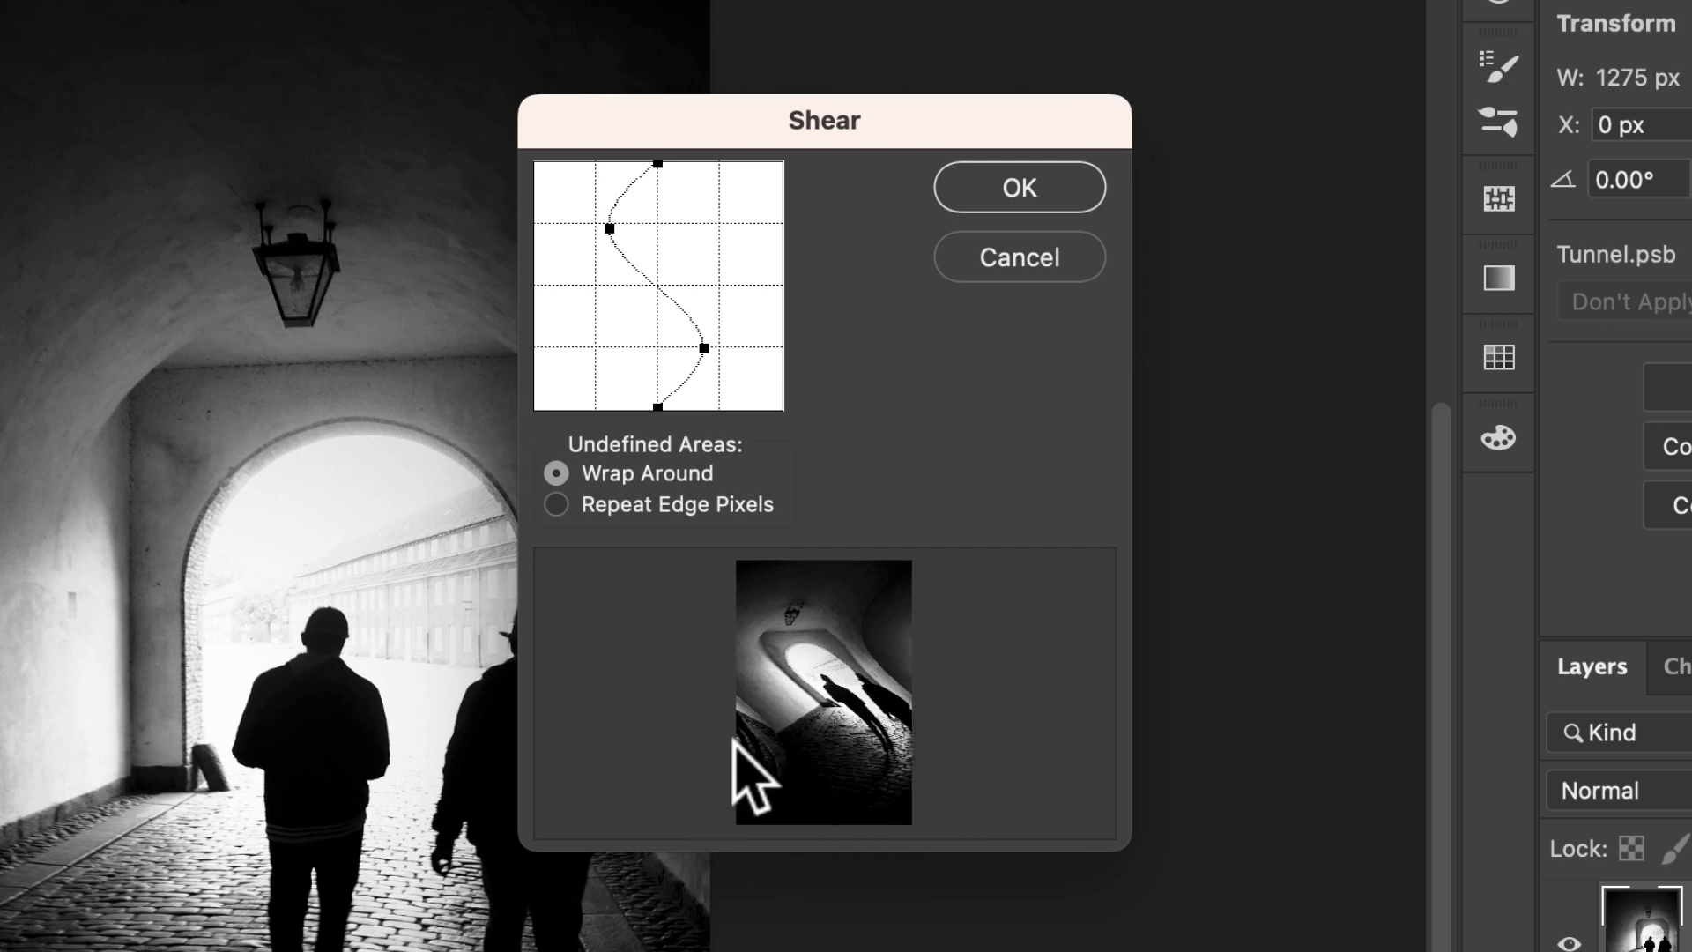
drag(711, 348, 726, 344)
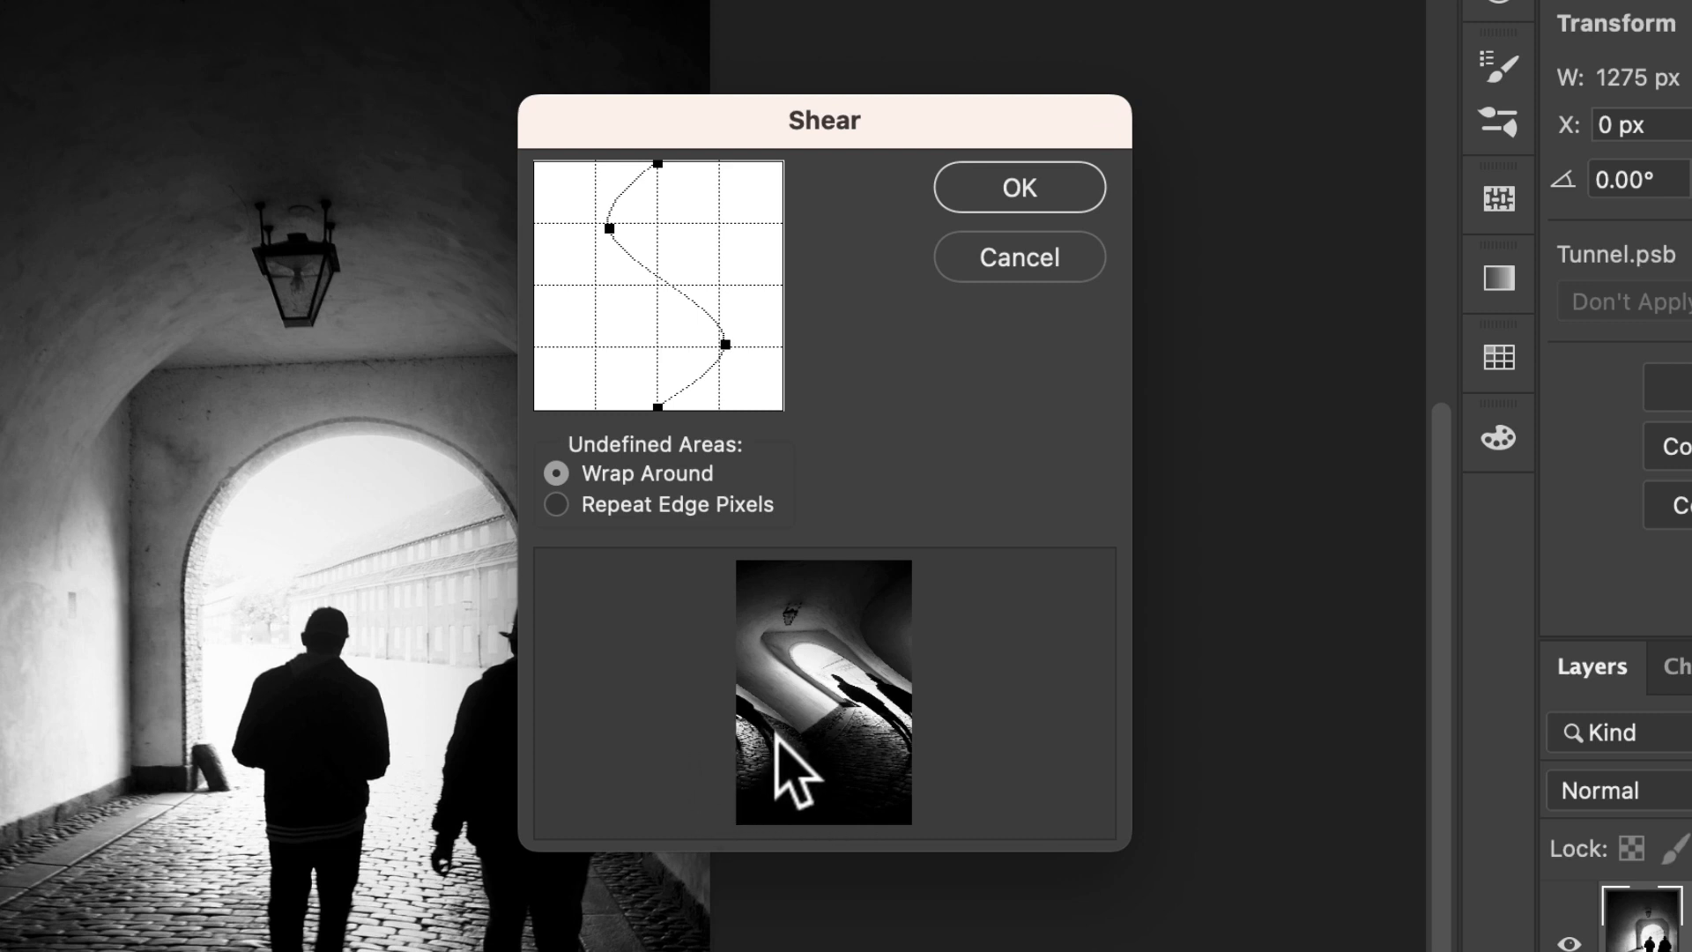
click(739, 511)
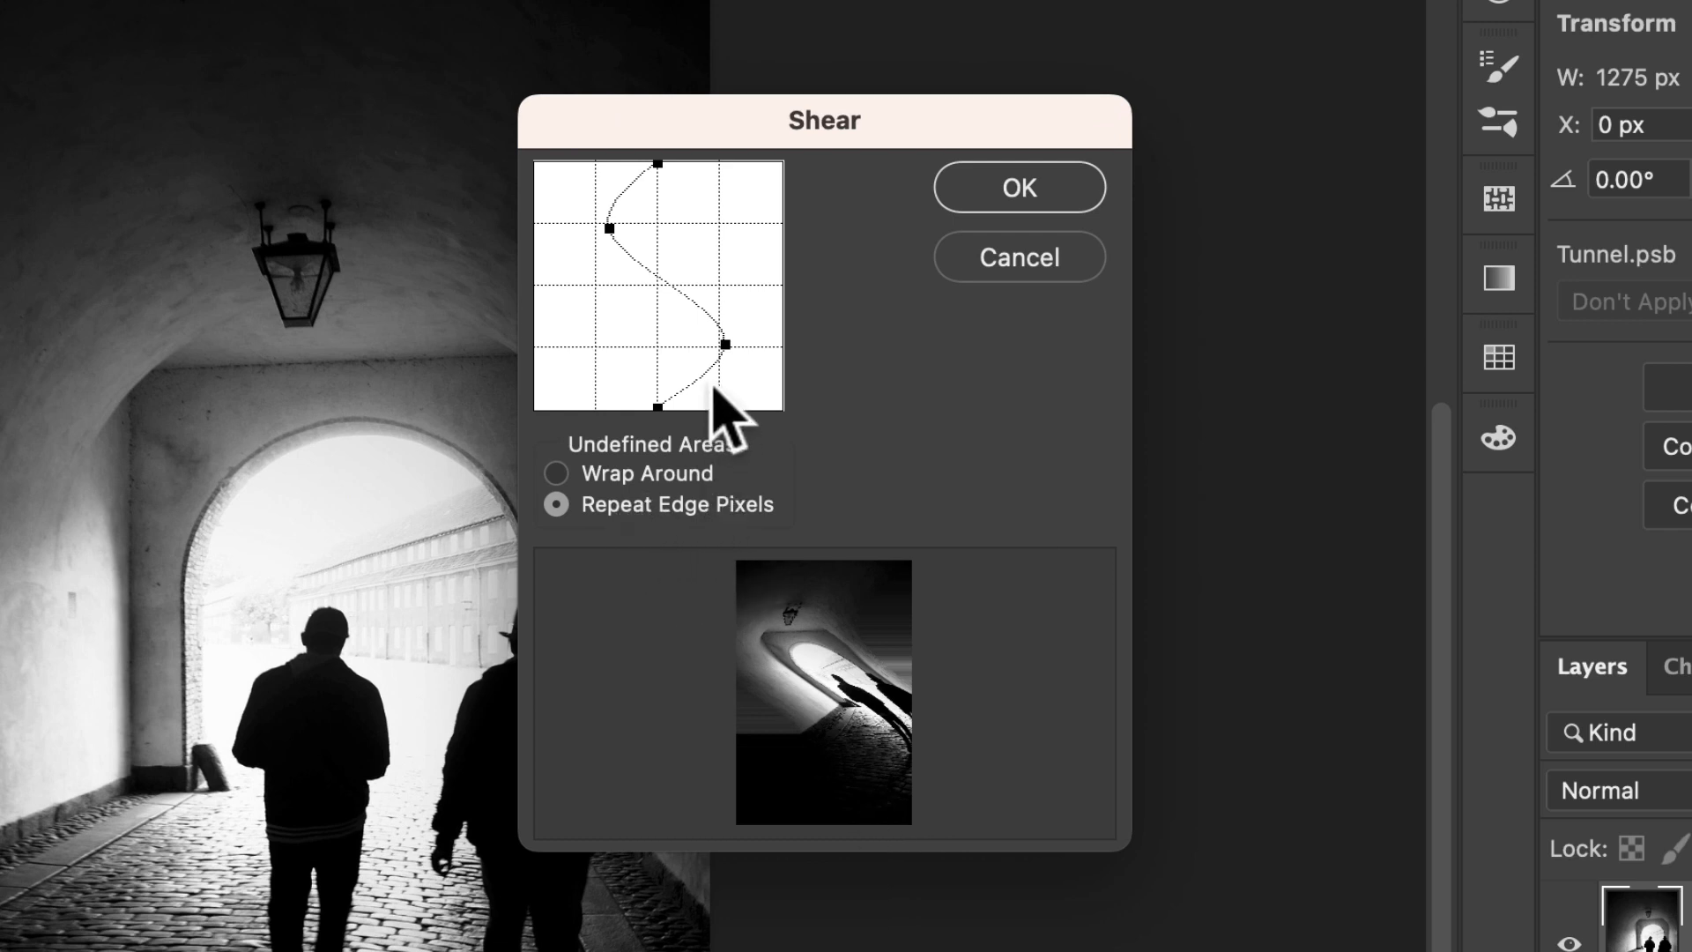
Ease back the lower bend, refine the S-curve, and apply the Shear filter.
drag(724, 342, 668, 347)
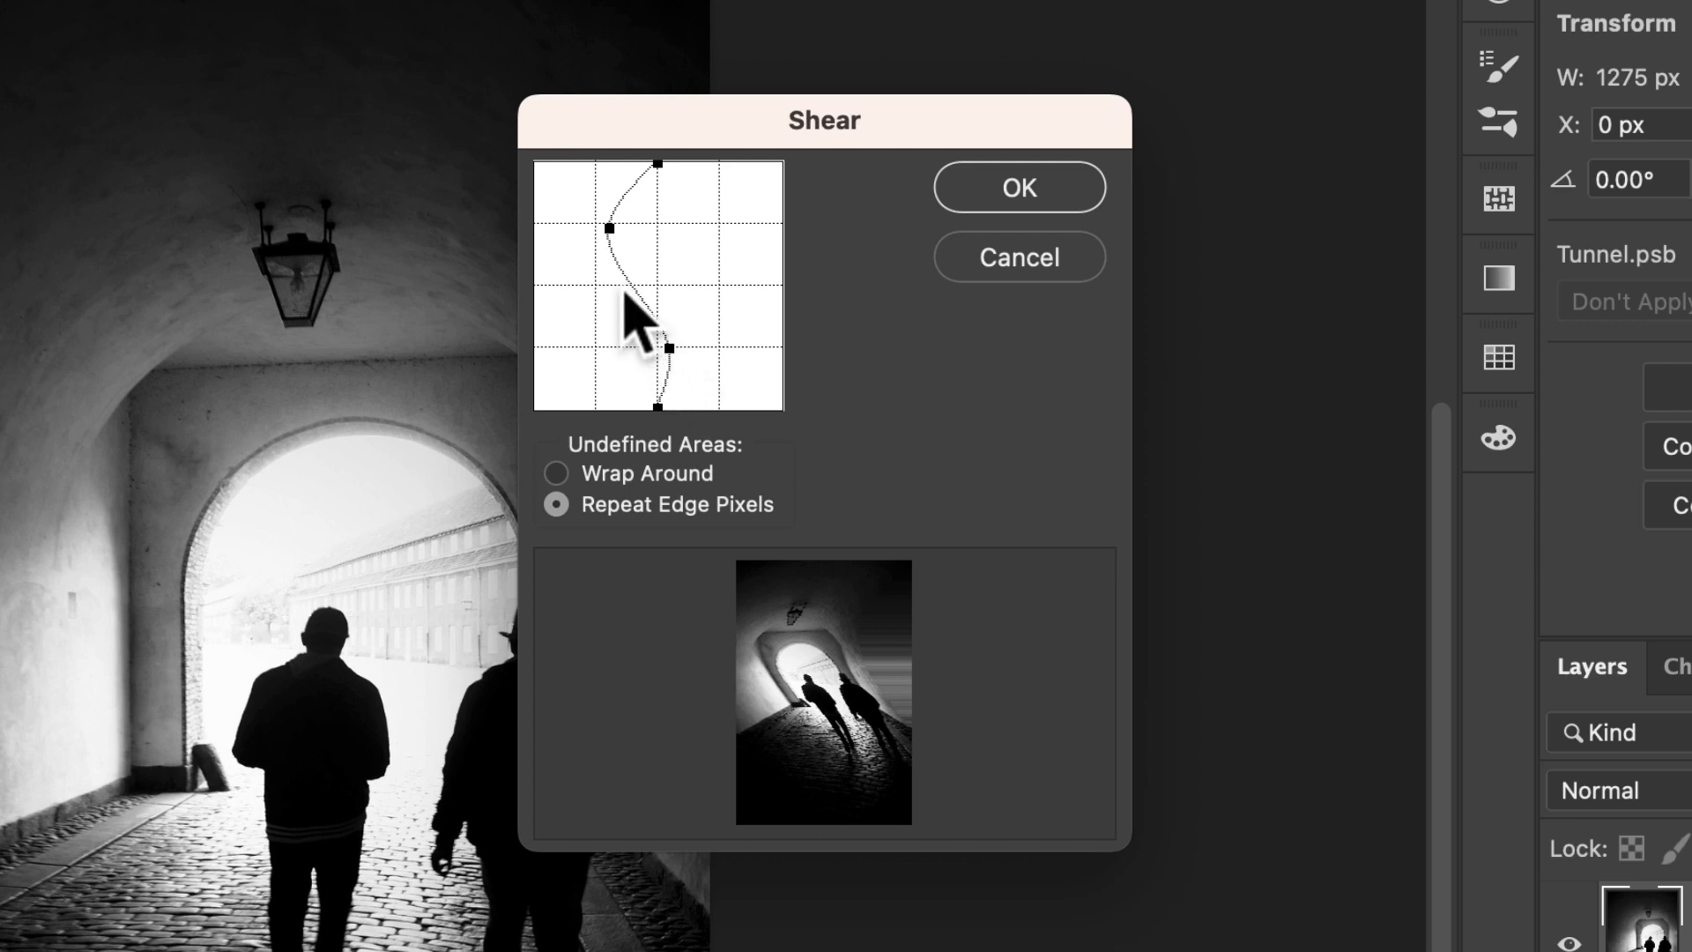
drag(609, 228, 637, 229)
drag(669, 347, 677, 347)
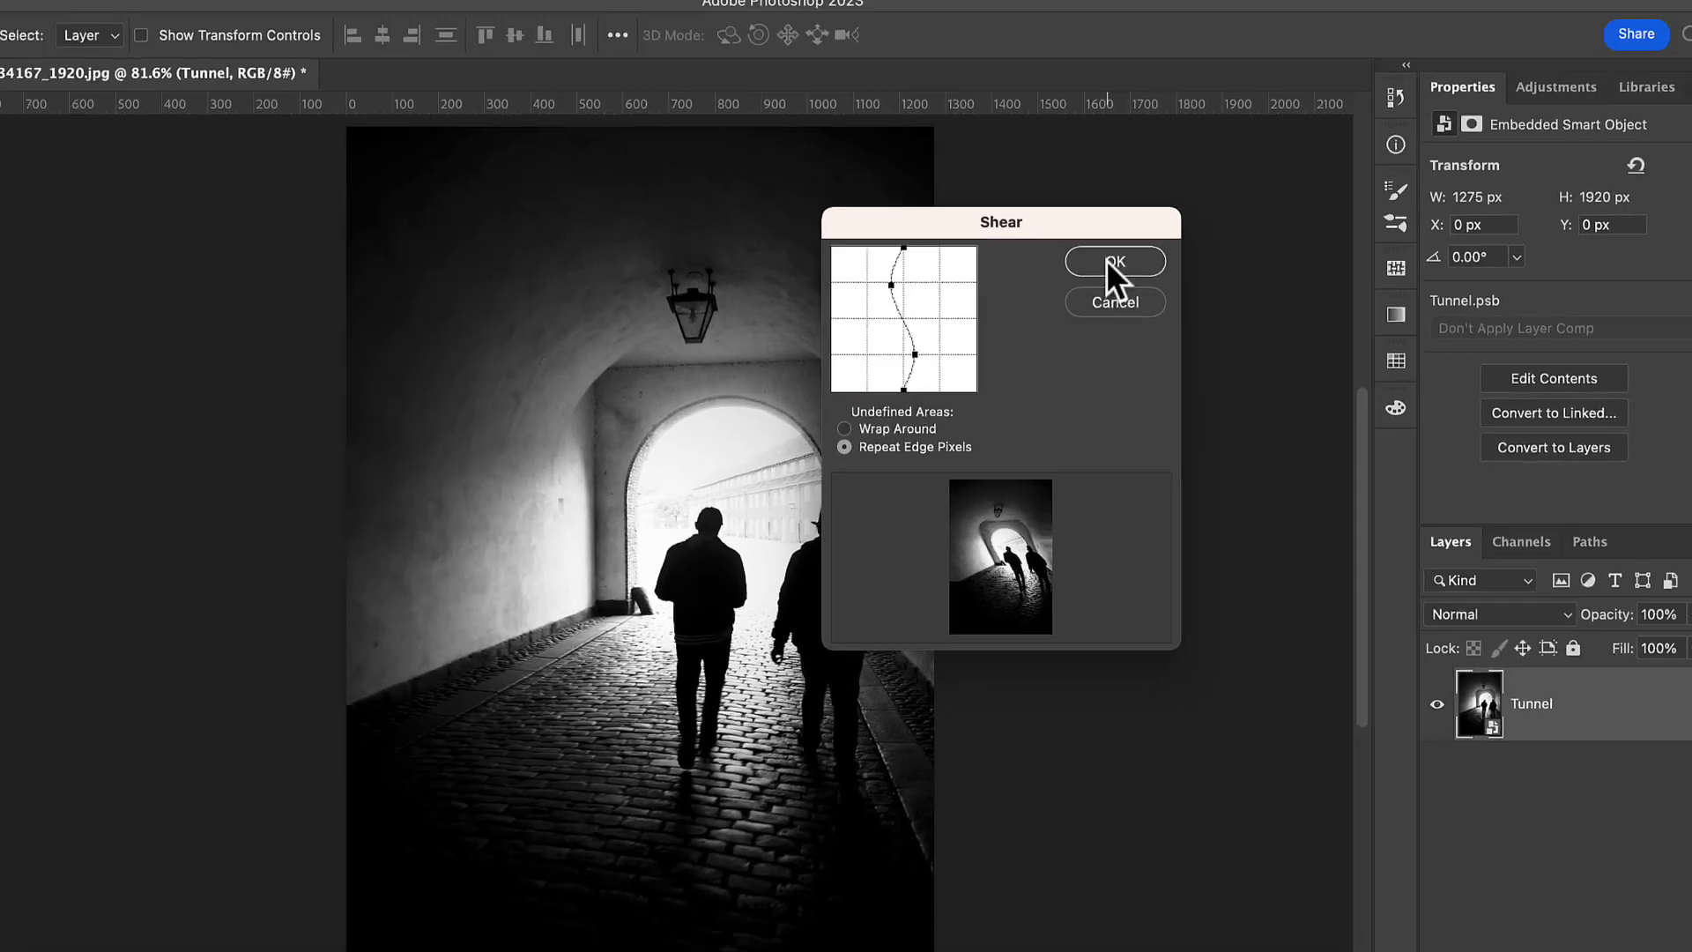
click(1045, 207)
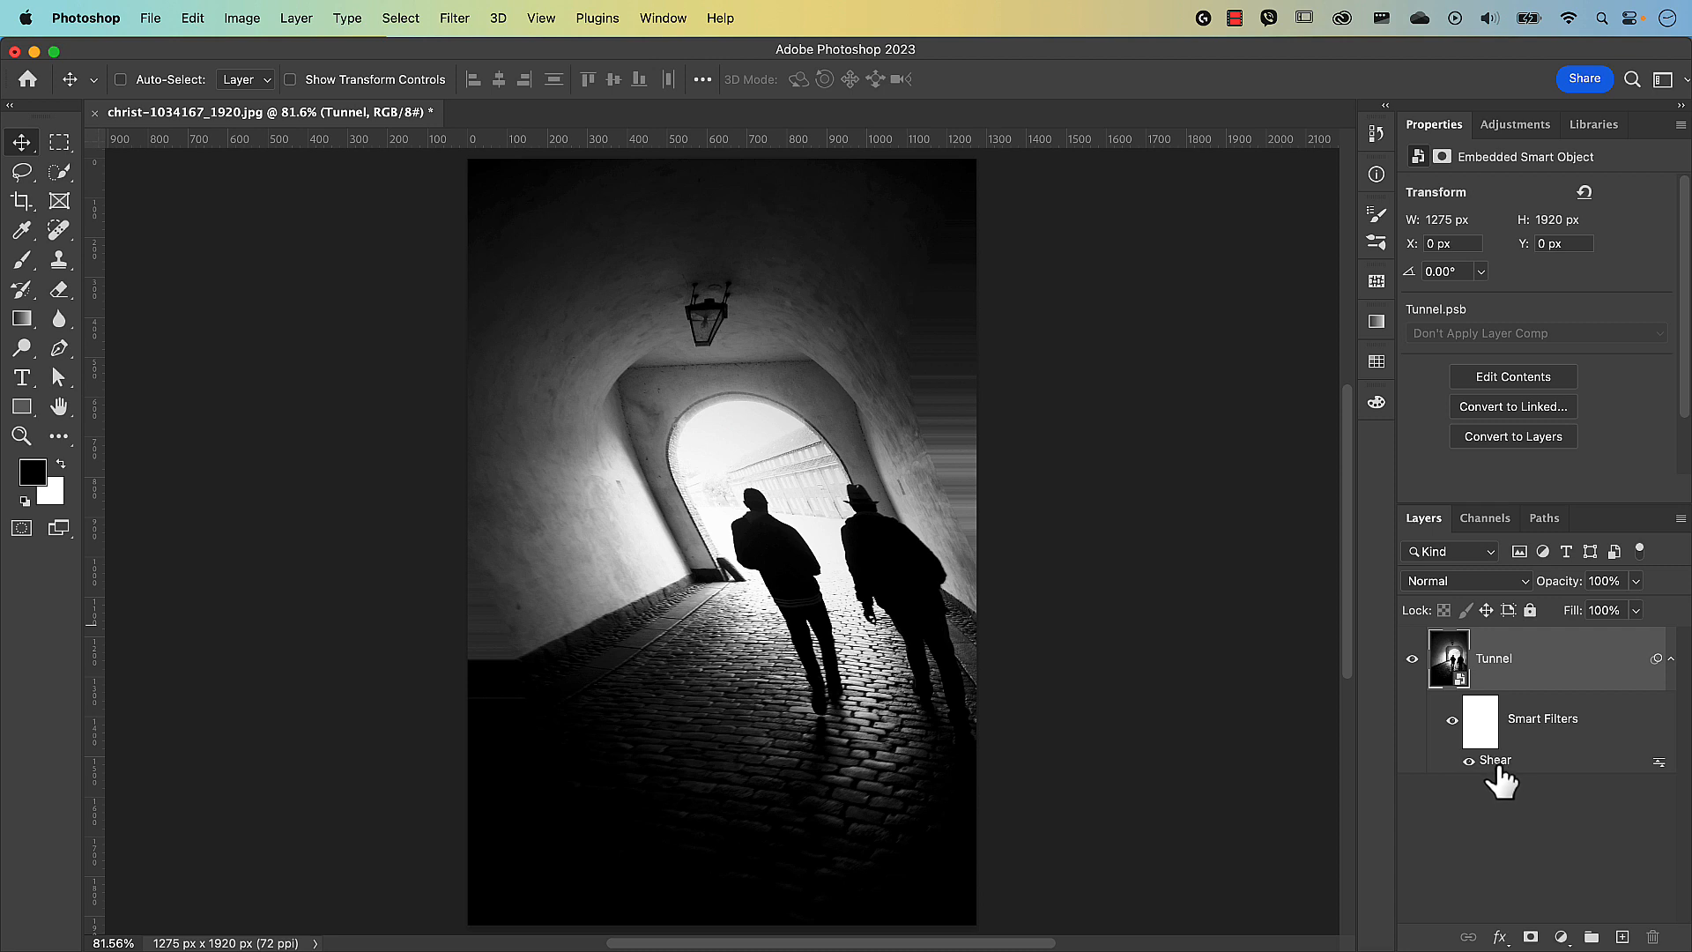
double_click(1496, 764)
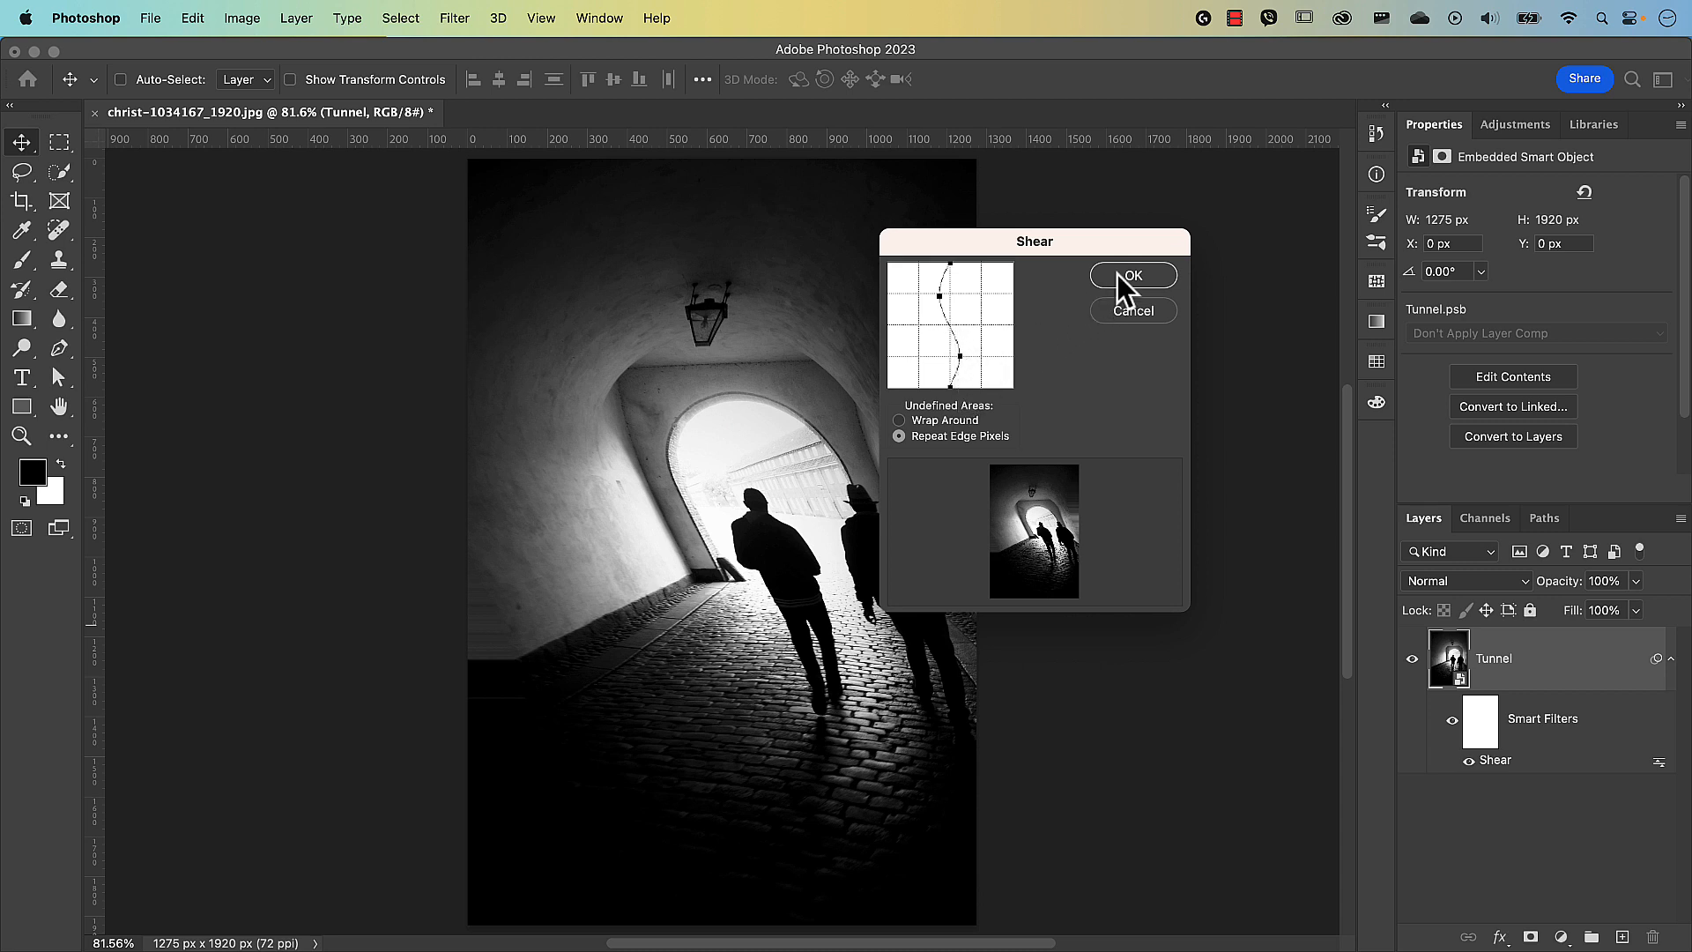
click(1124, 311)
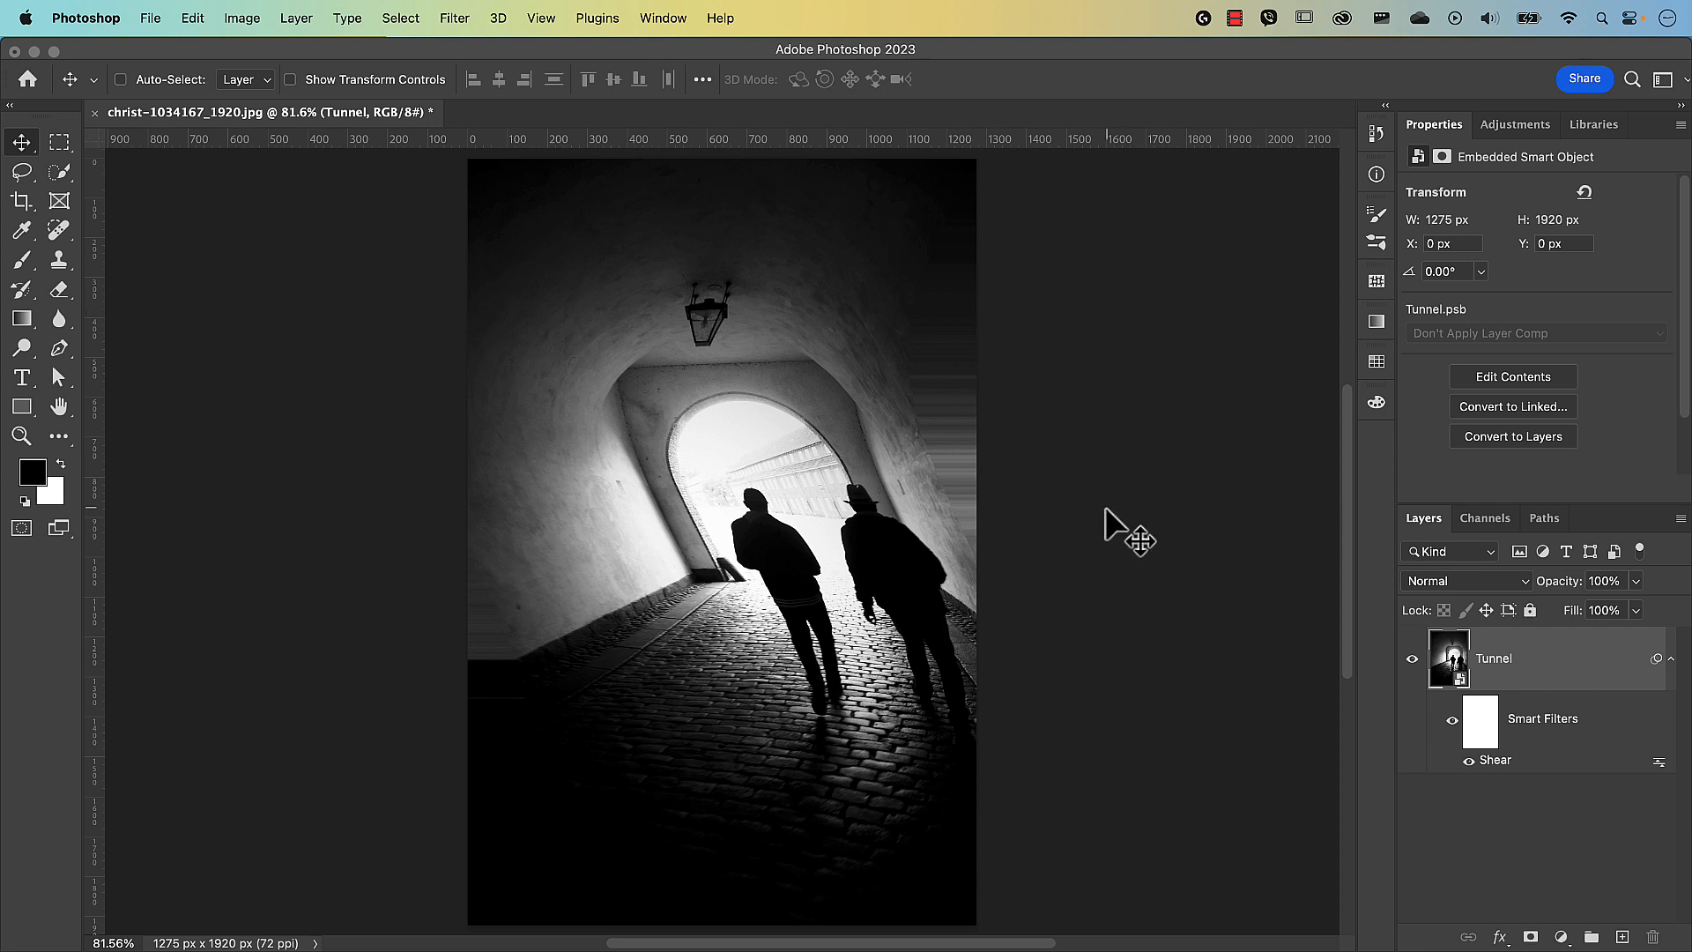
Apply a 2.3-pixel Gaussian Blur smart filter to Tunnel, then fit the image in view.
click(460, 22)
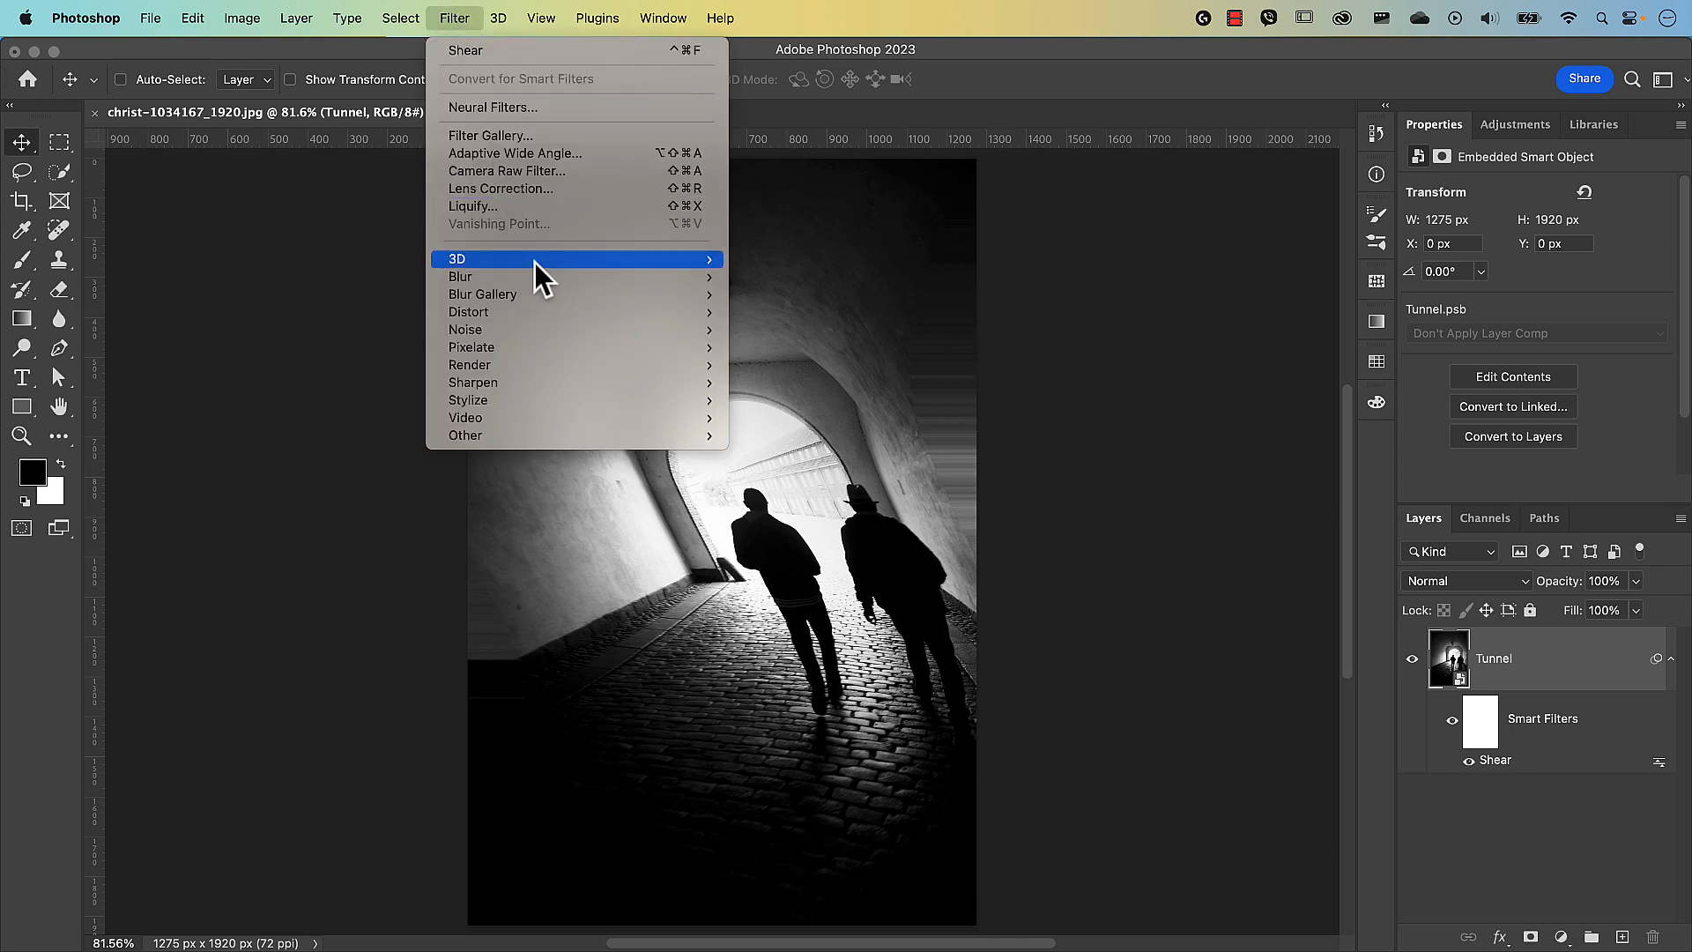
mouse_move(547, 277)
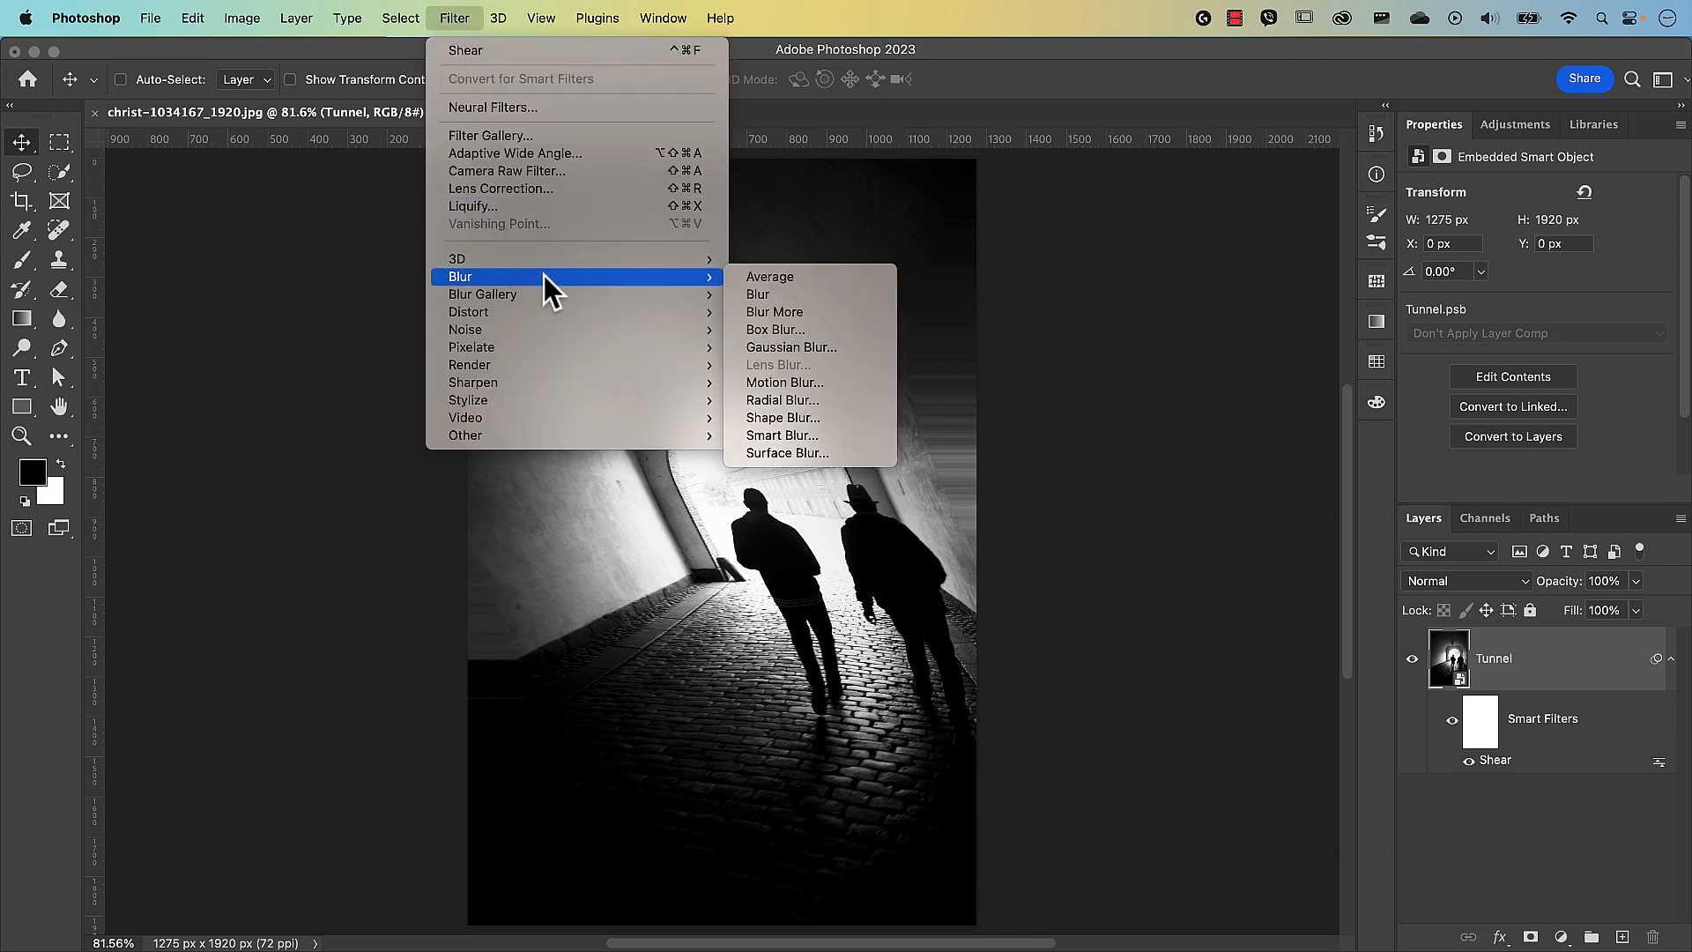
click(785, 347)
drag(1302, 472, 1059, 338)
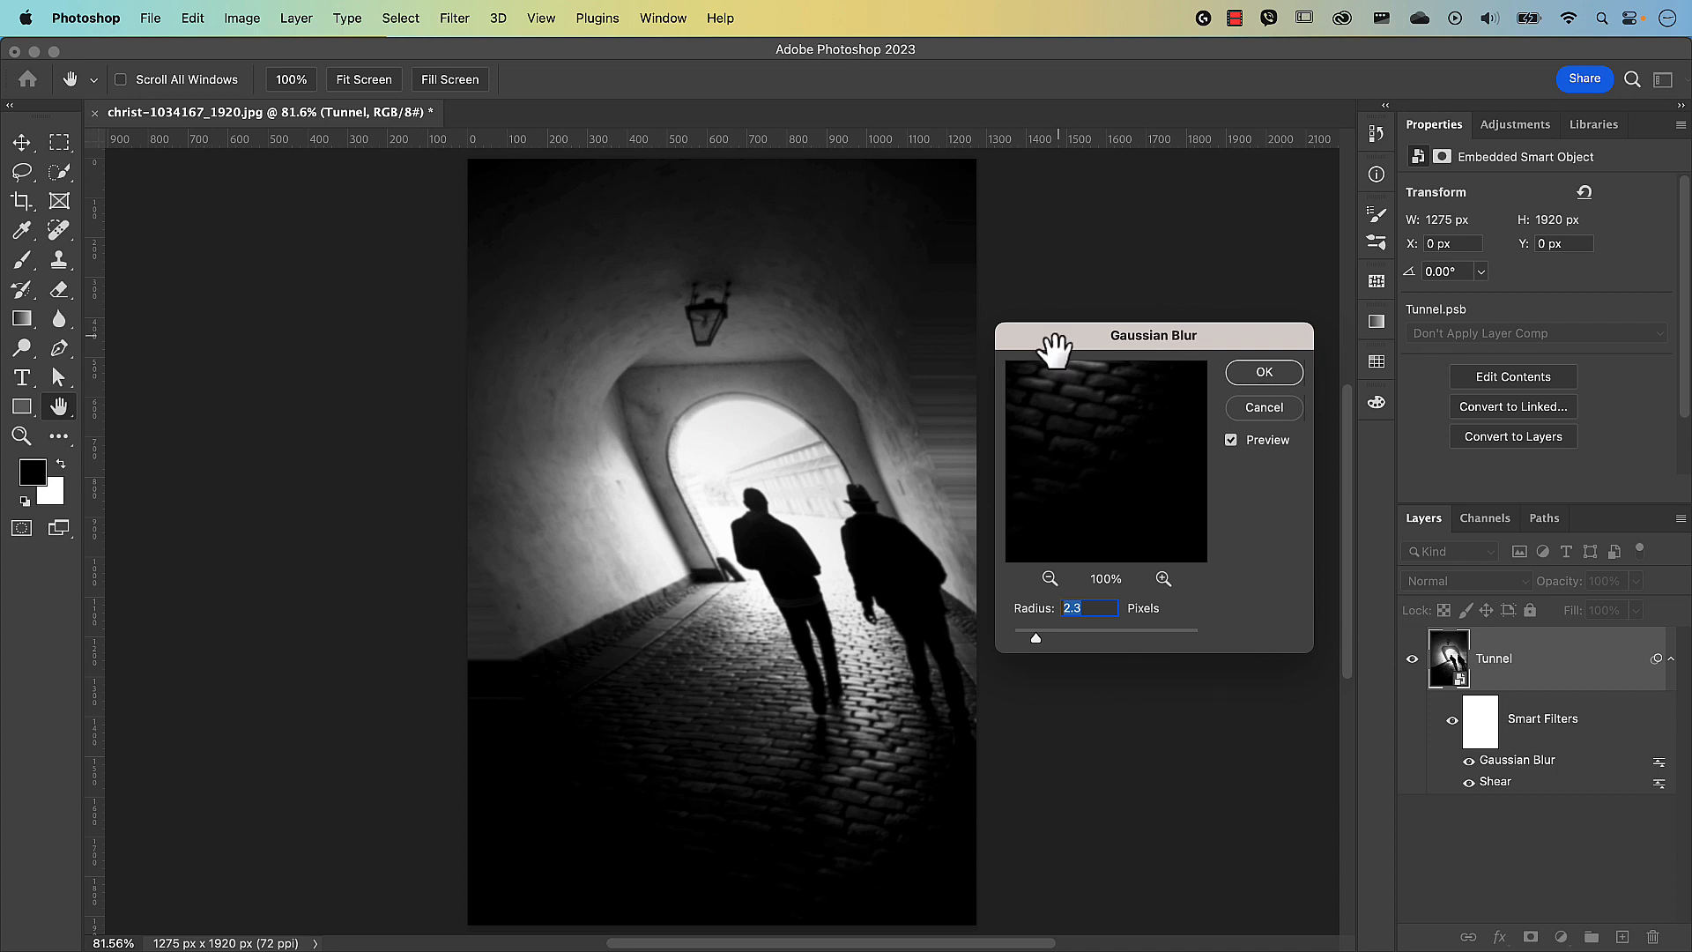
mouse_move(1036, 639)
mouse_down()
mouse_move(1003, 638)
mouse_move(1037, 638)
mouse_up()
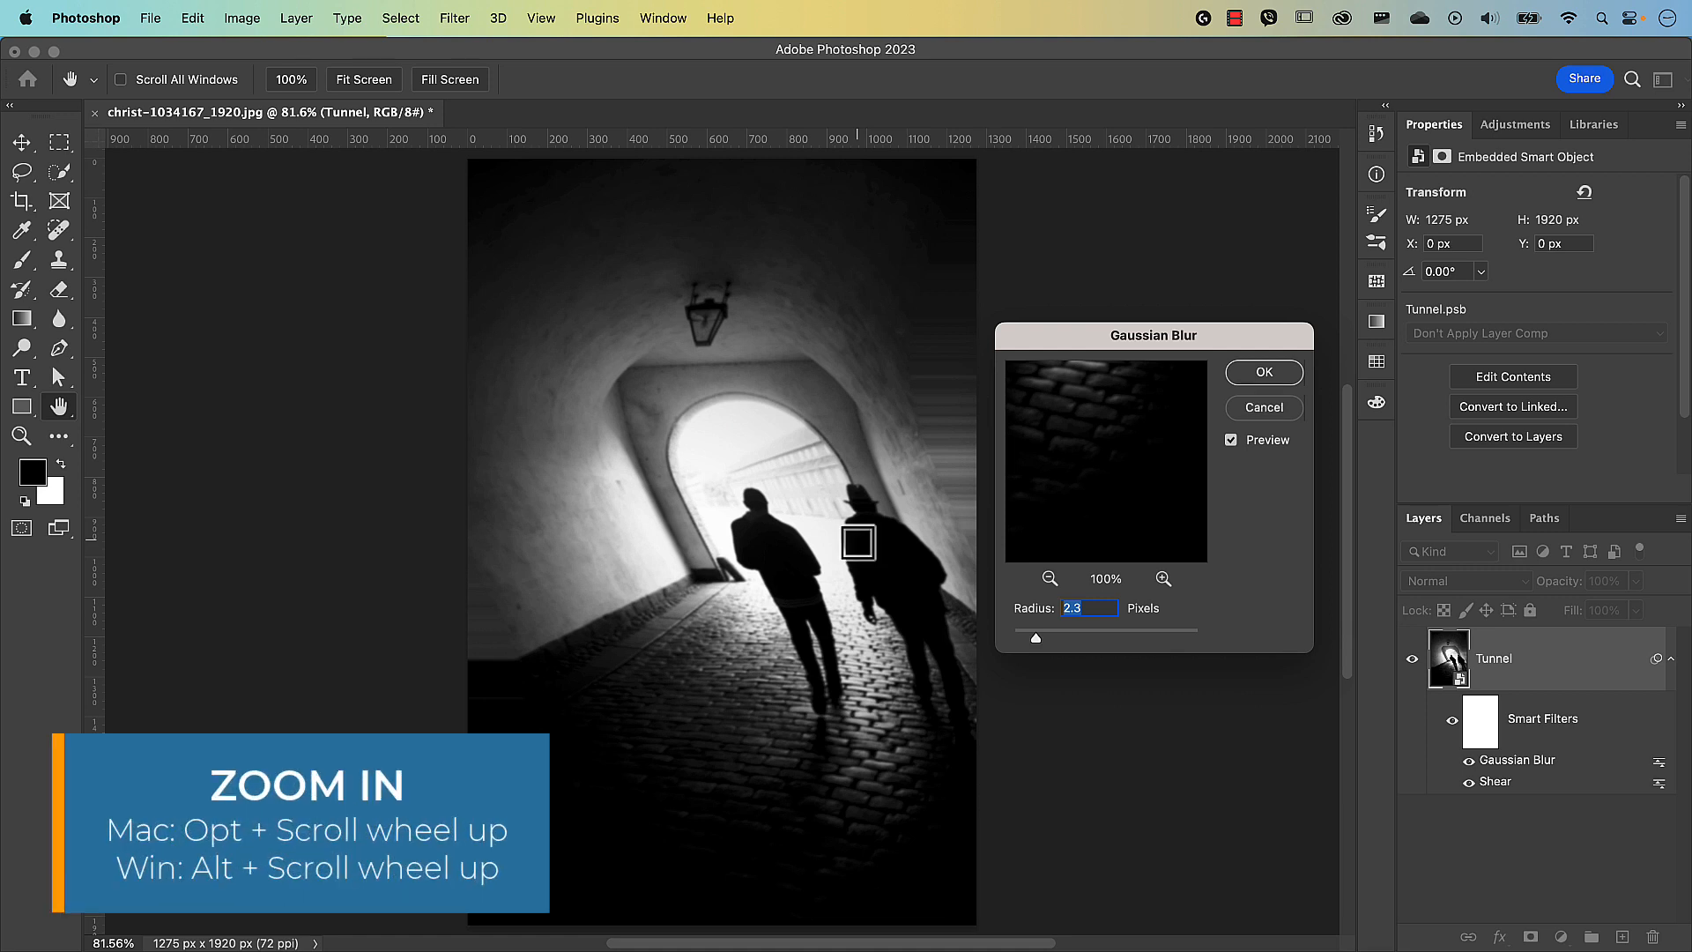
key(alt)
scroll(857, 543, up, 5)
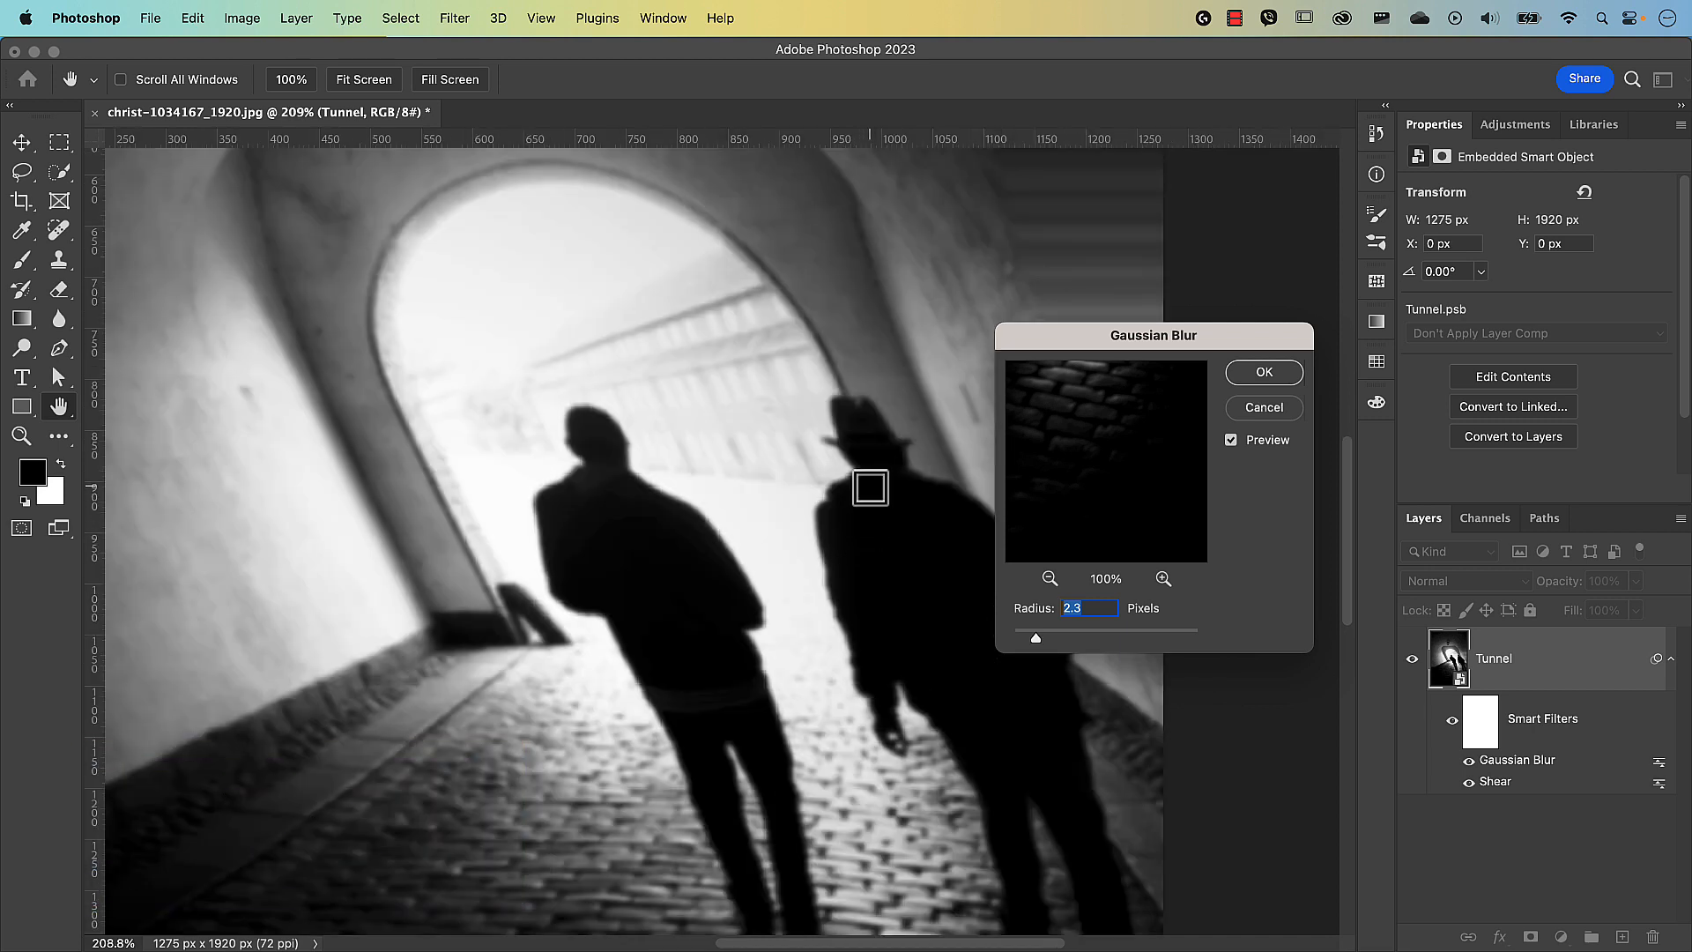
click(1263, 375)
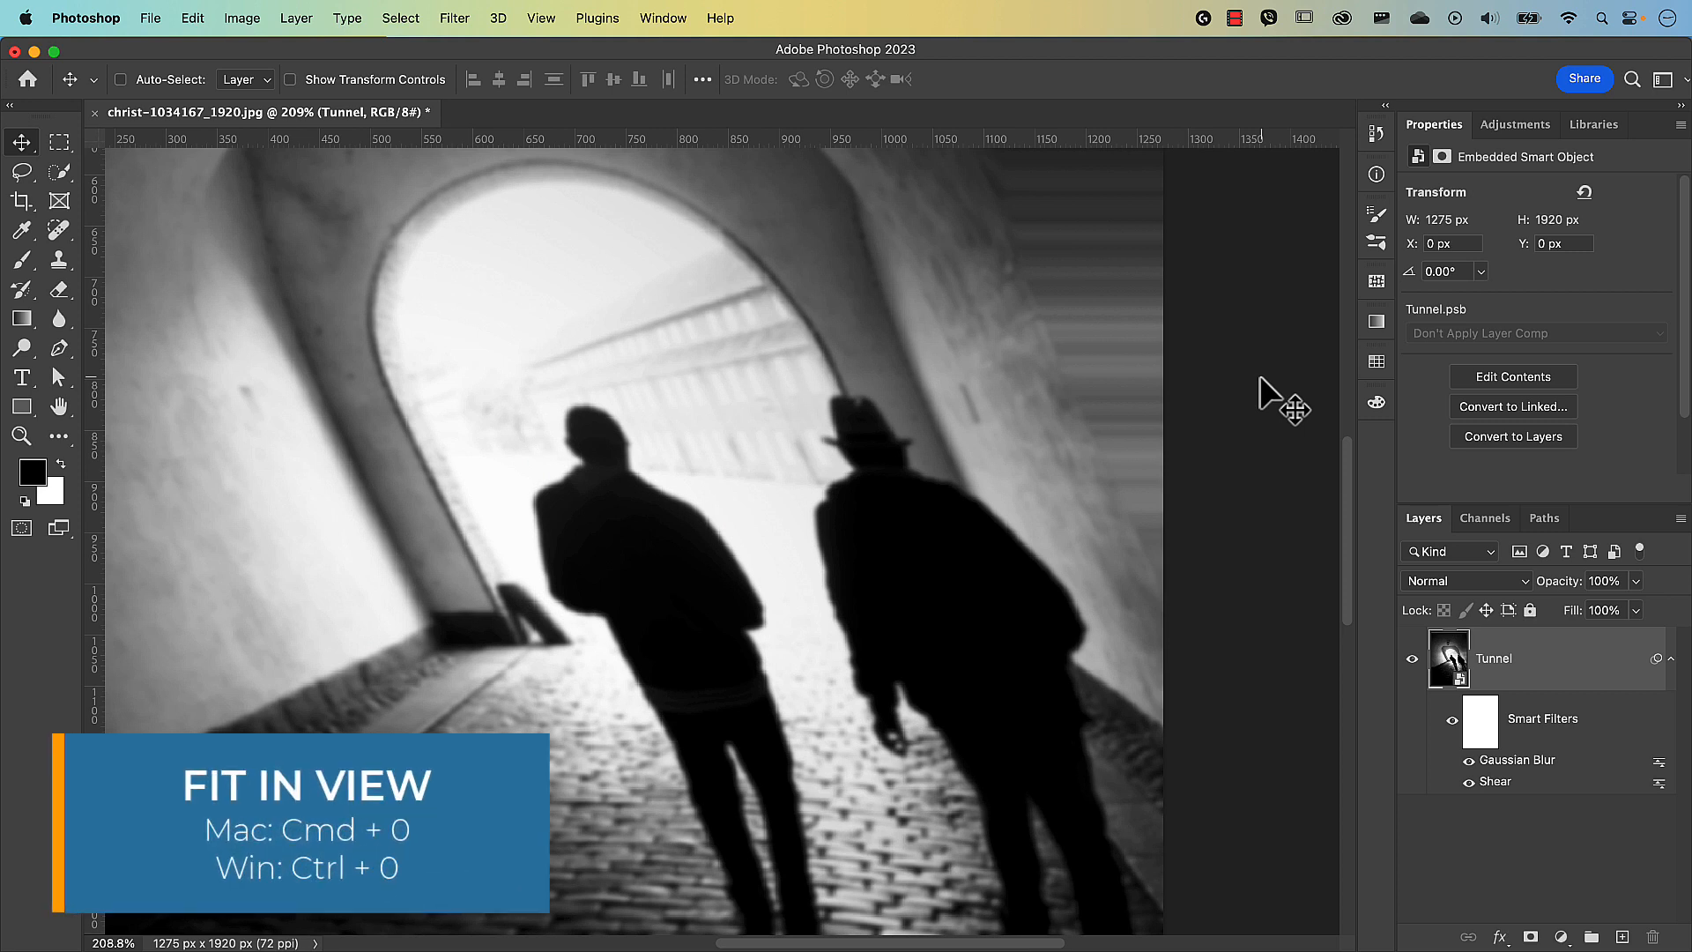
key(super+0)
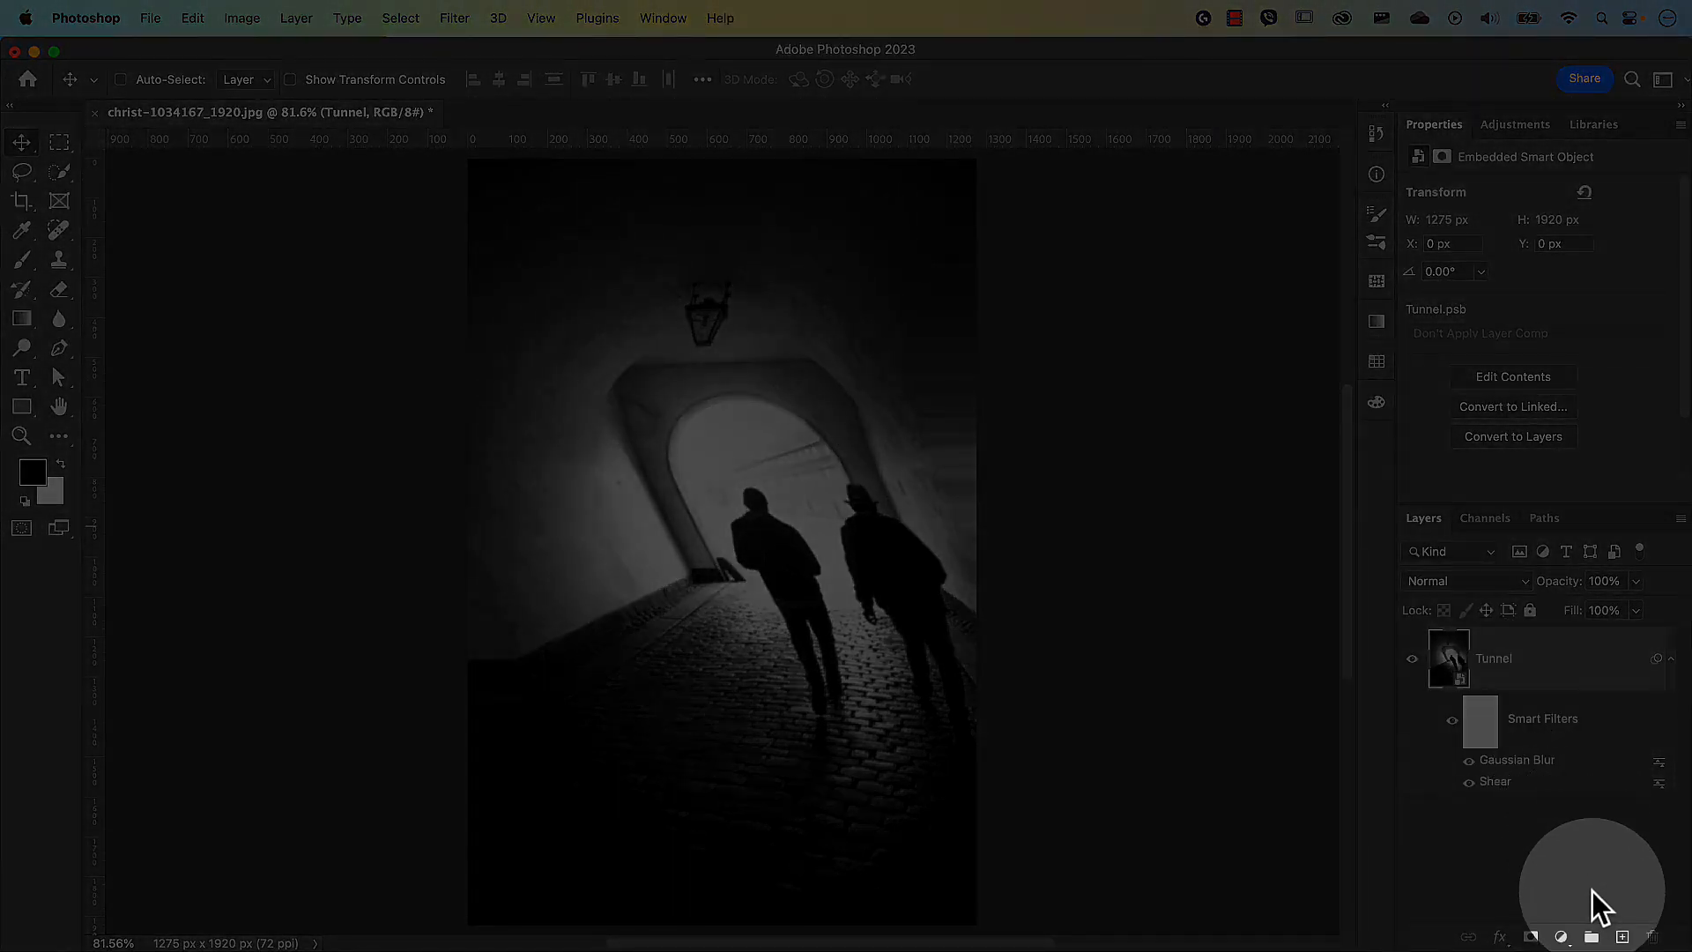
Add a new layer above Tunnel and fill it with white.
click(1621, 937)
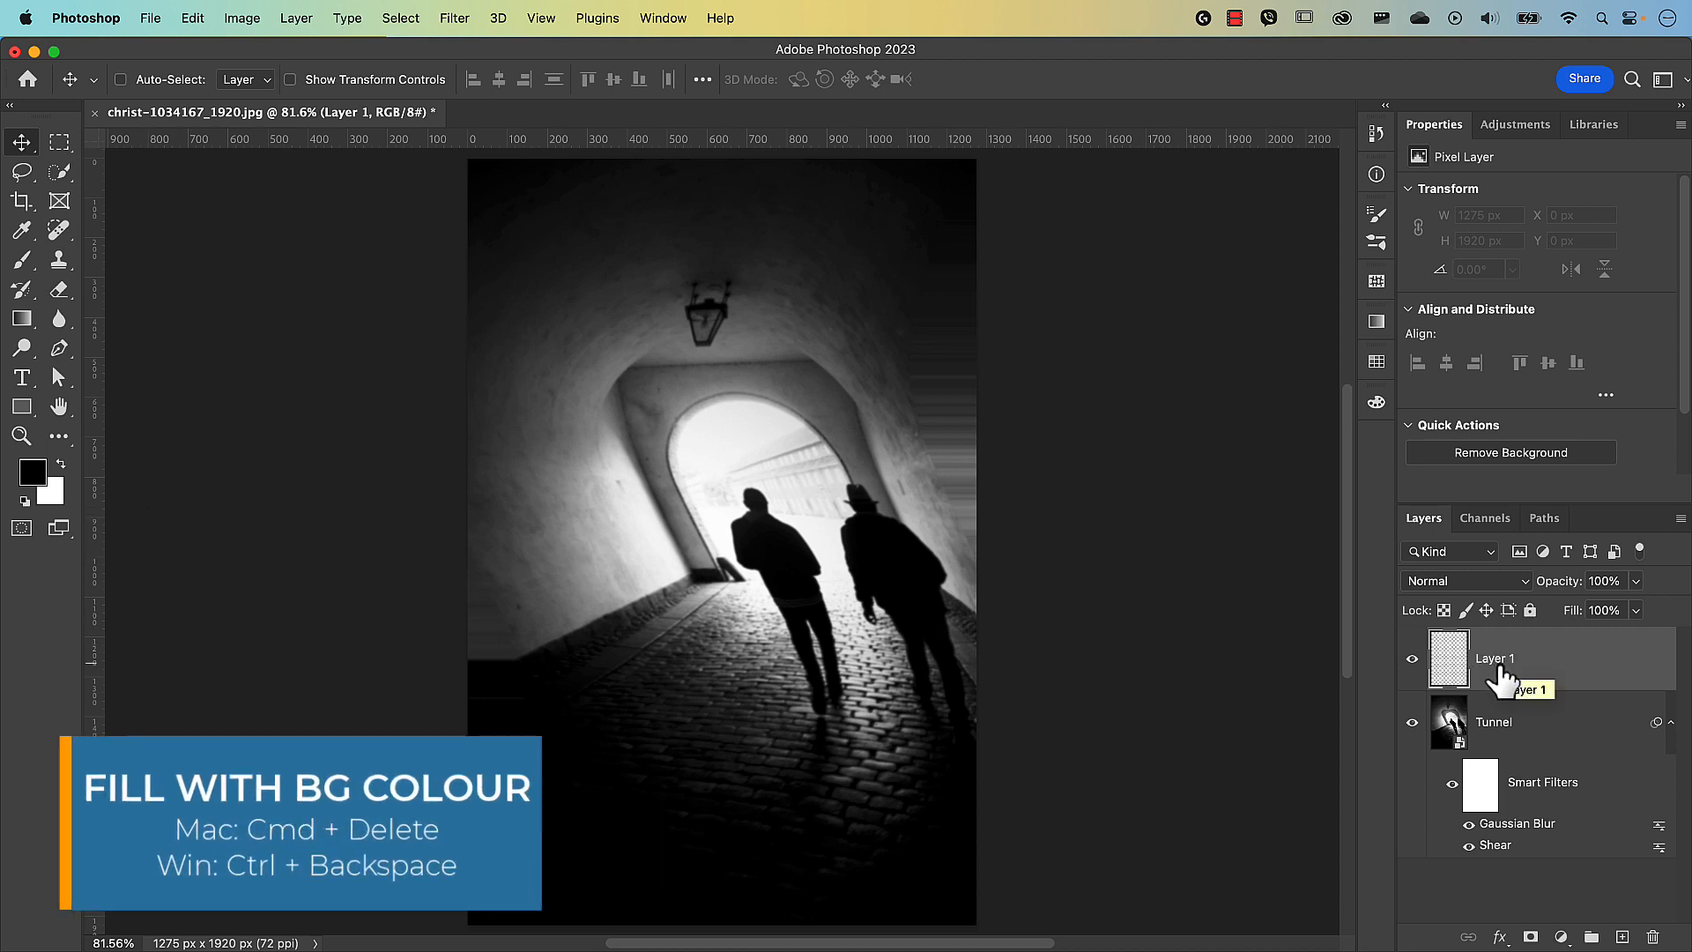
key(super)
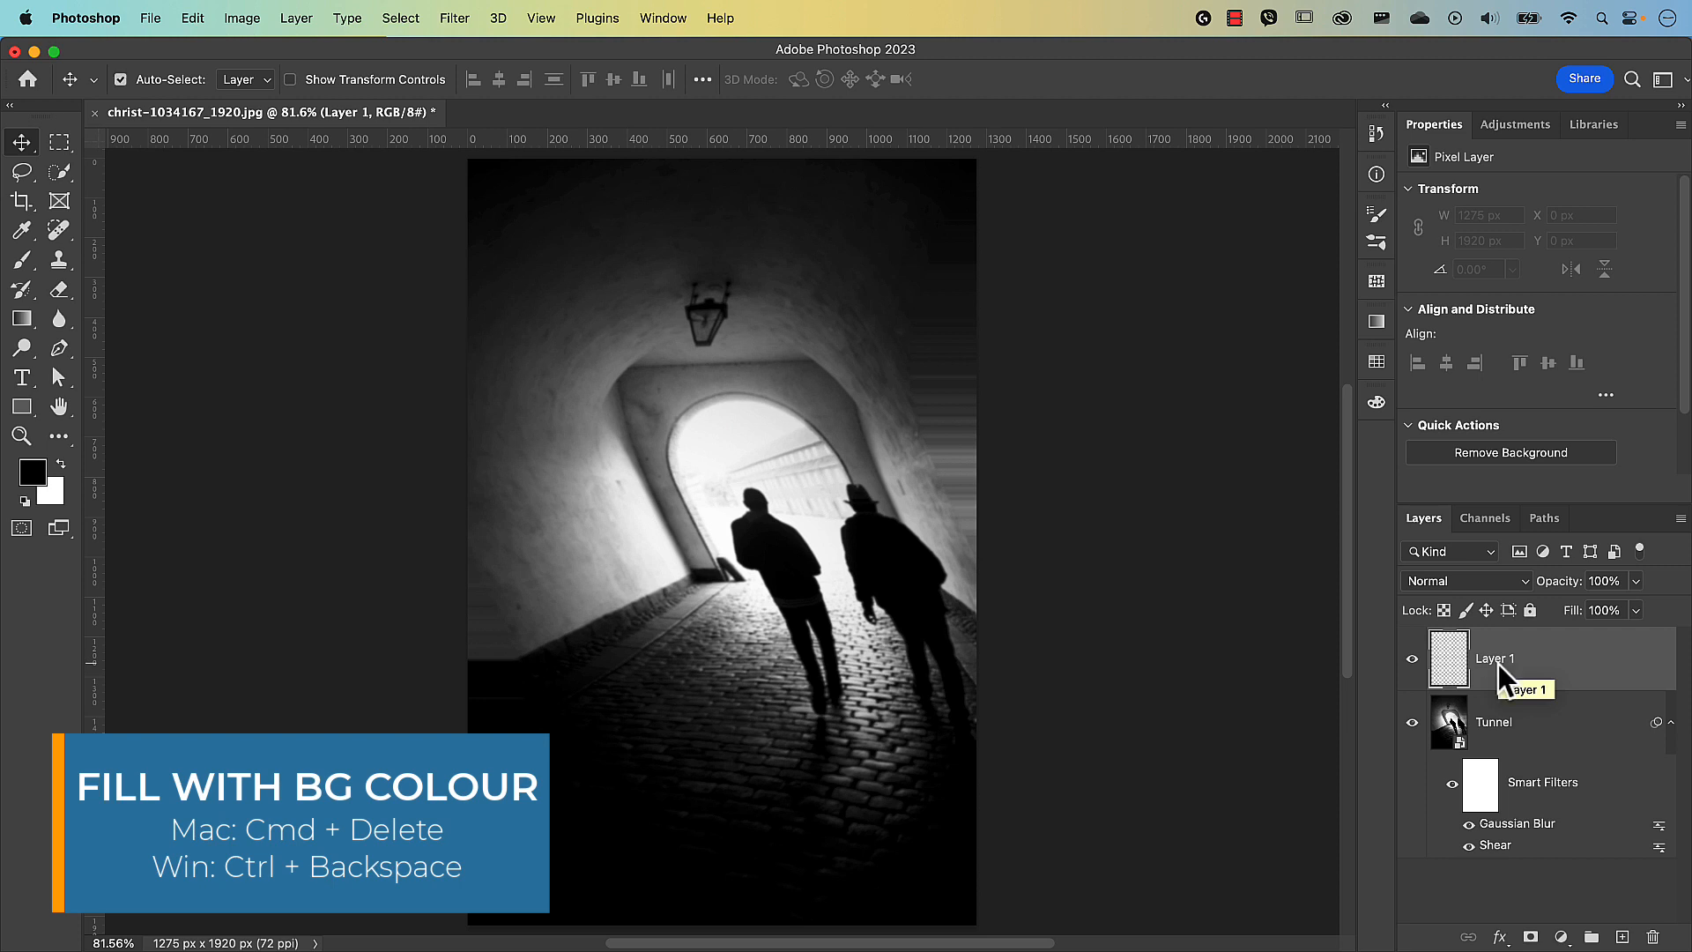
key(super+BackSpace)
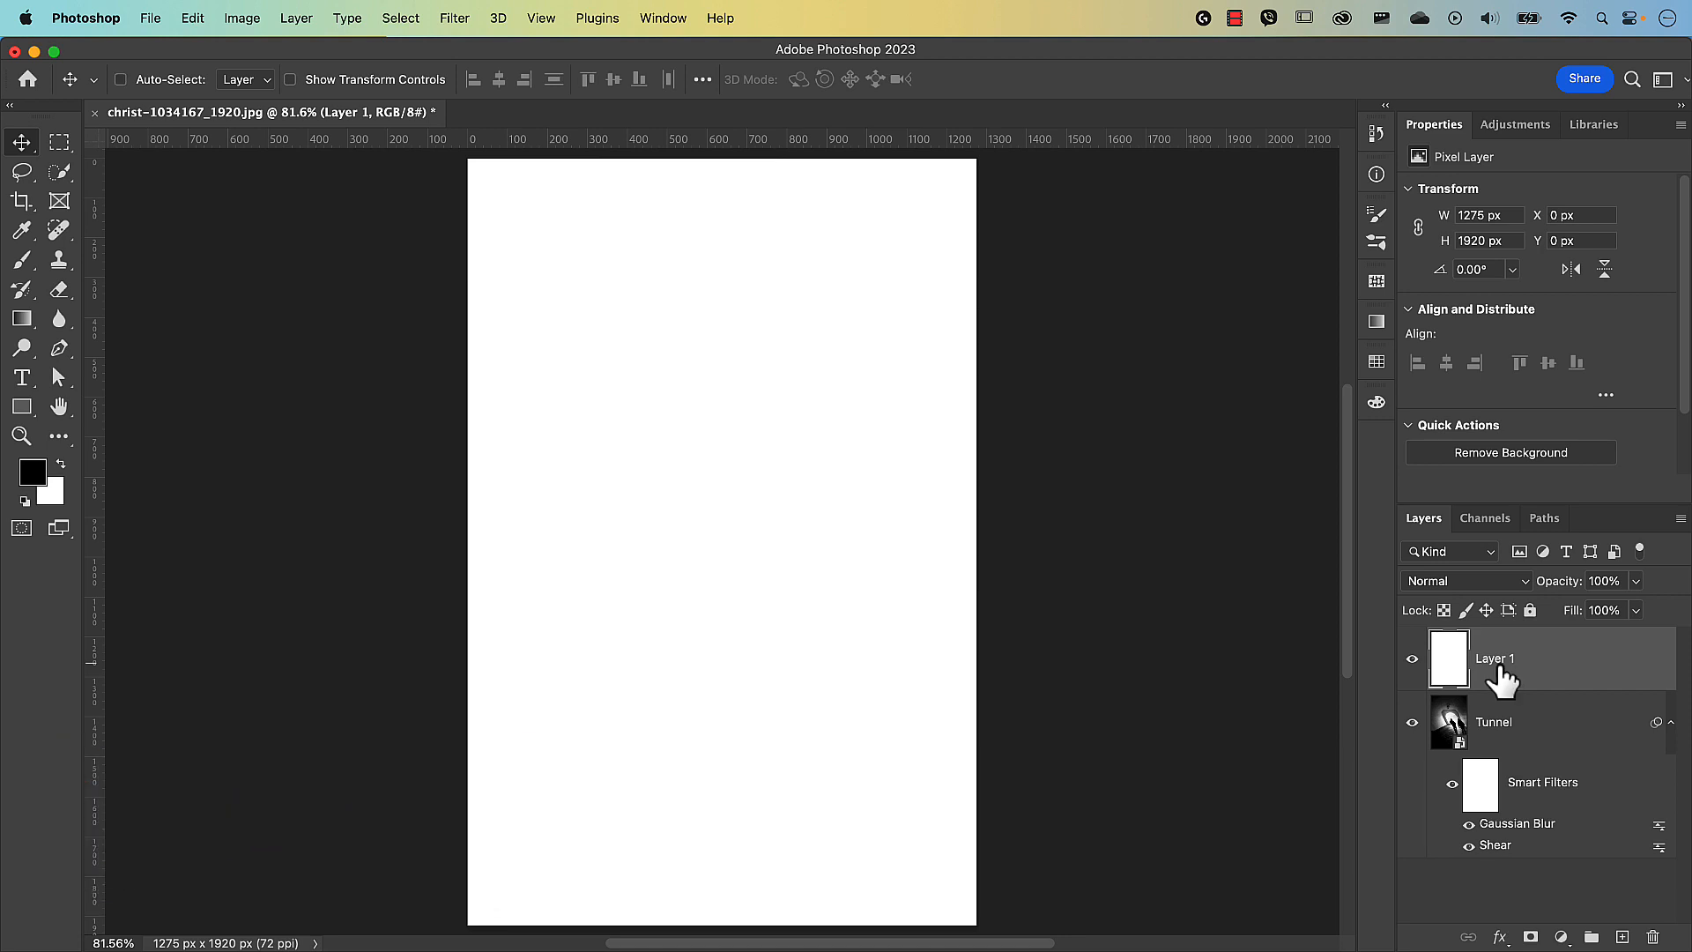
Rename the layer 'Scan lines' and swap to white foreground, black background.
double_click(1496, 661)
text(Scan lines)
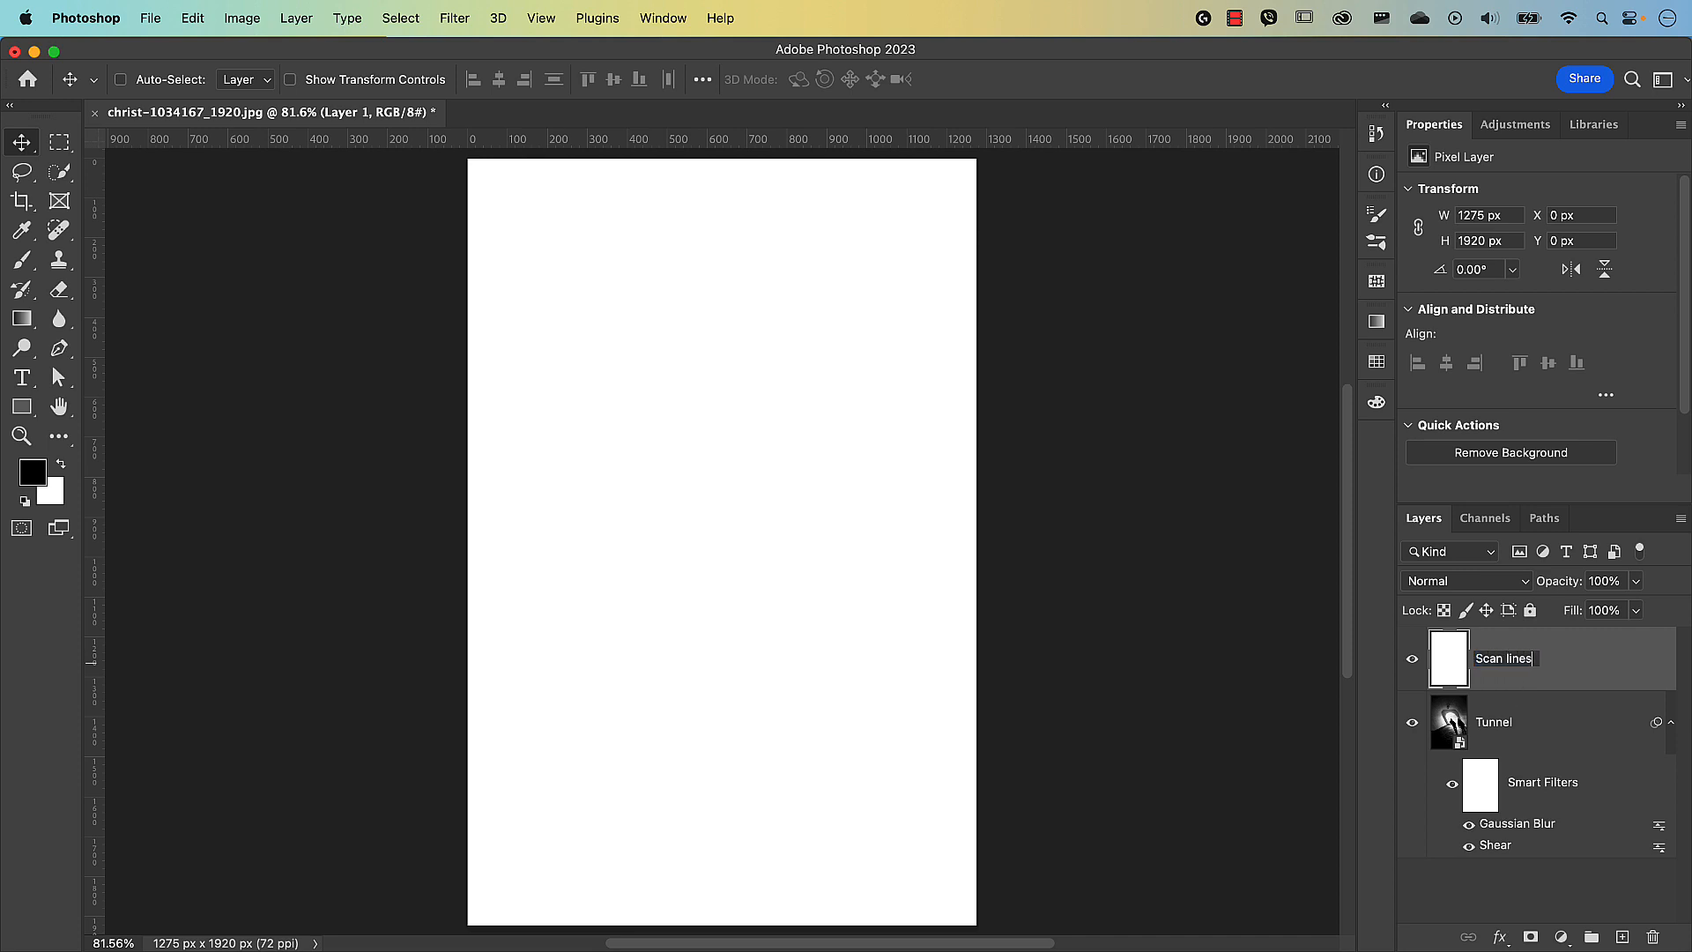
key(Return)
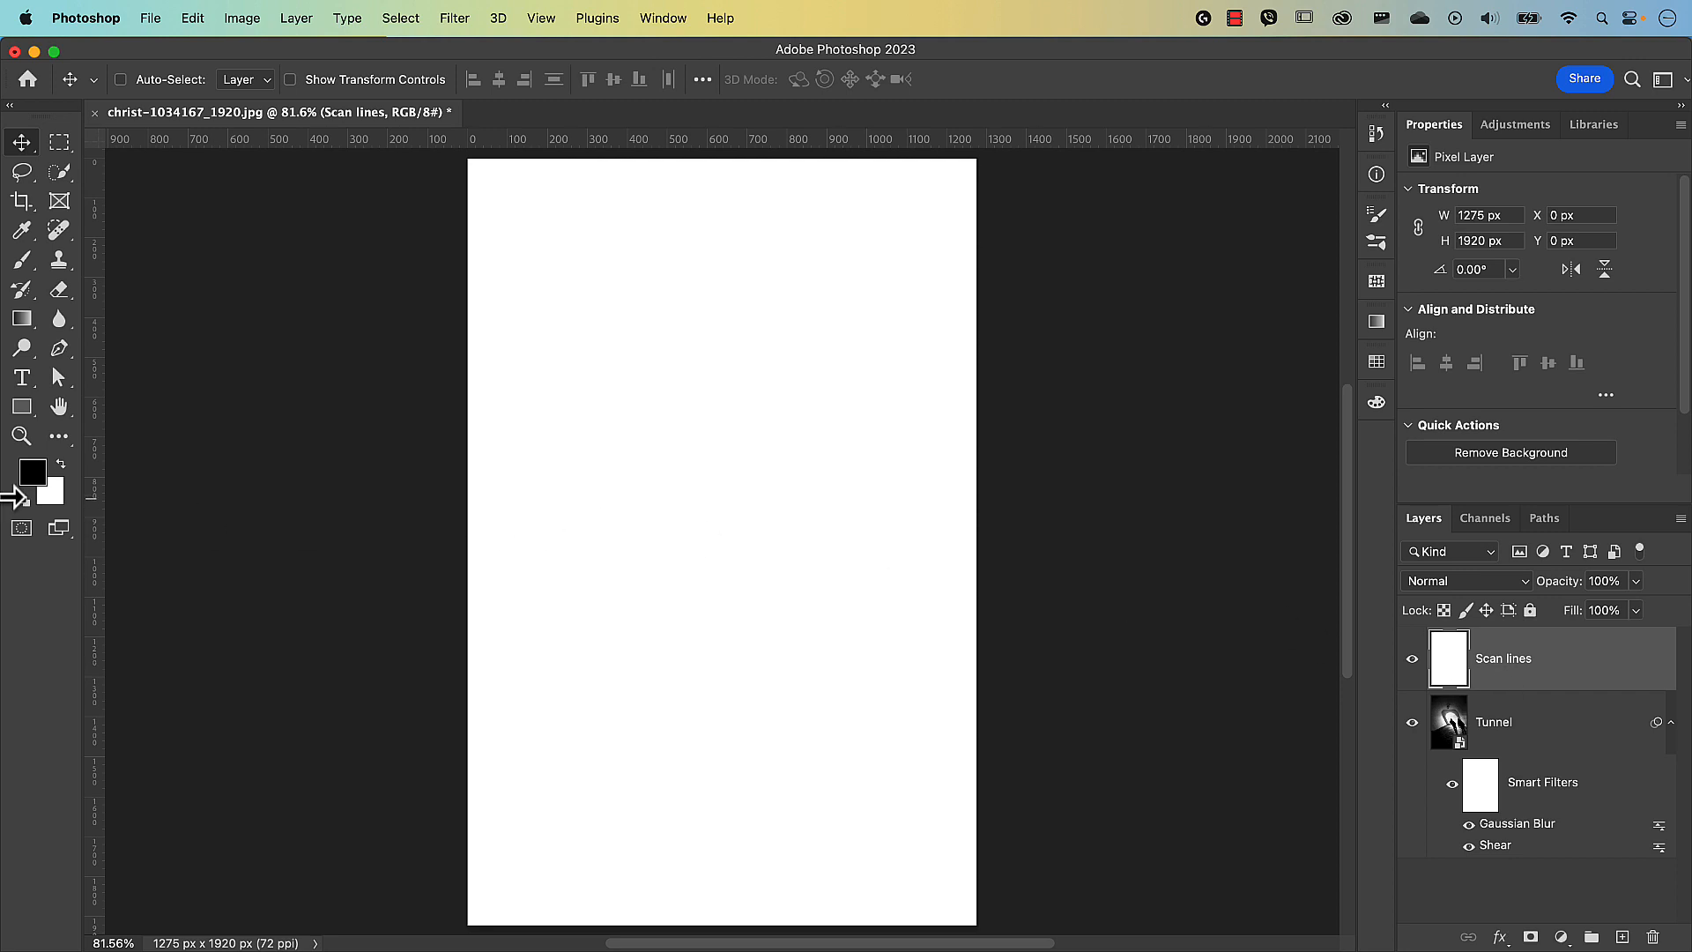
click(63, 467)
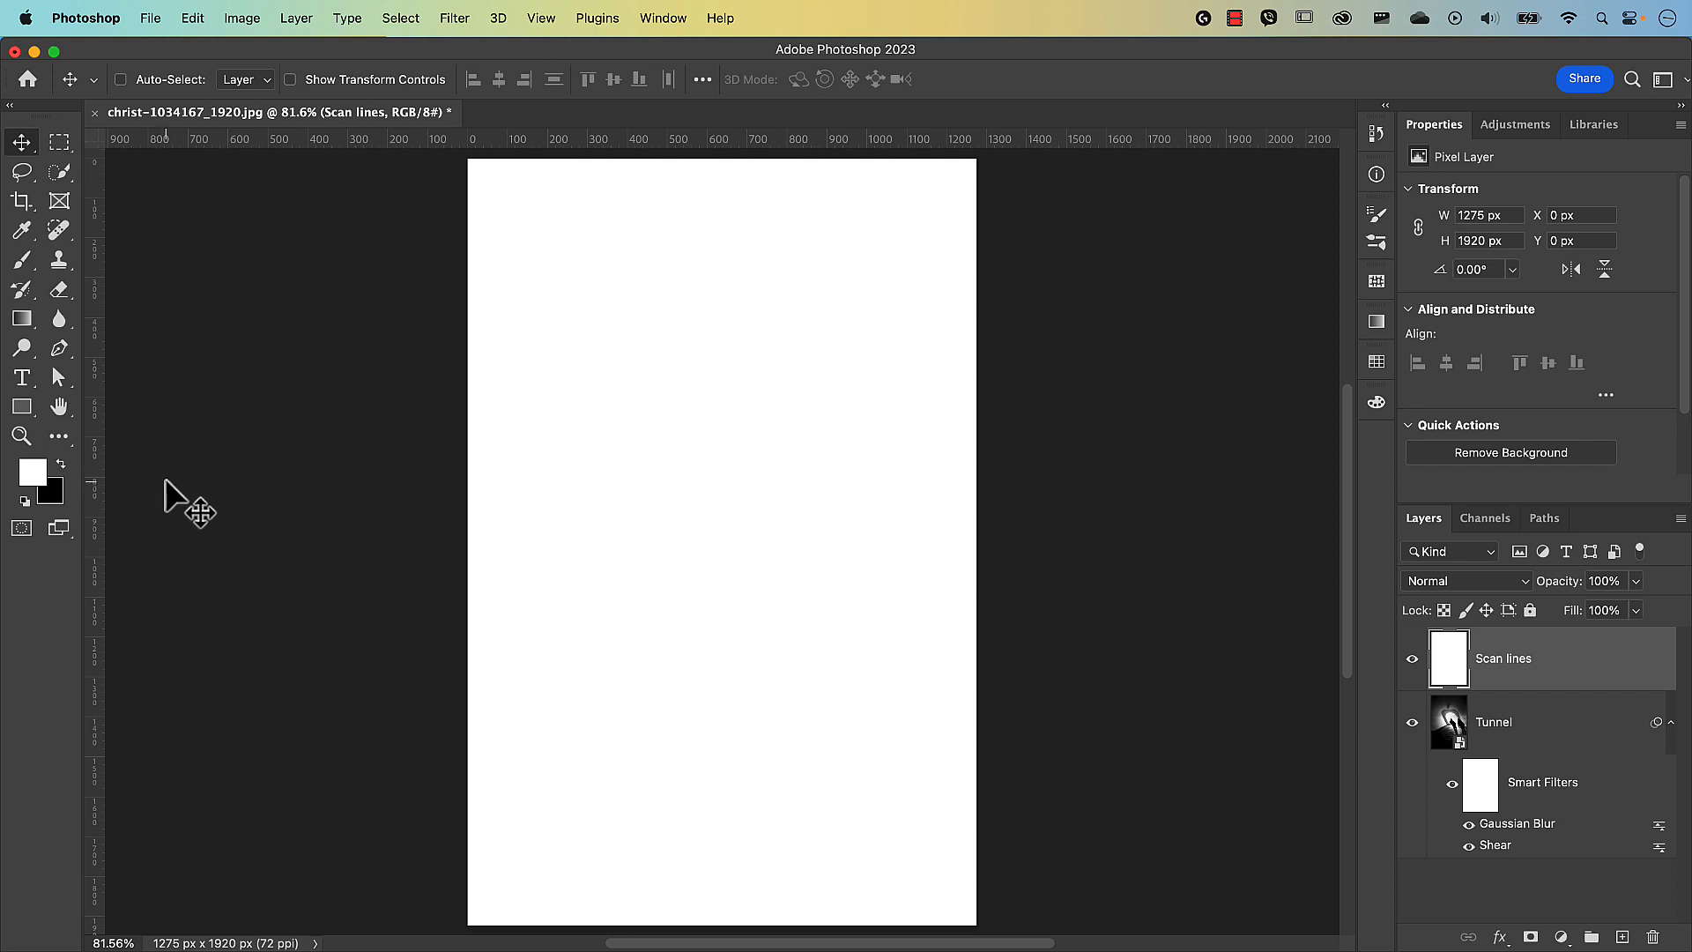
Convert the Scan lines layer for smart filters.
click(460, 23)
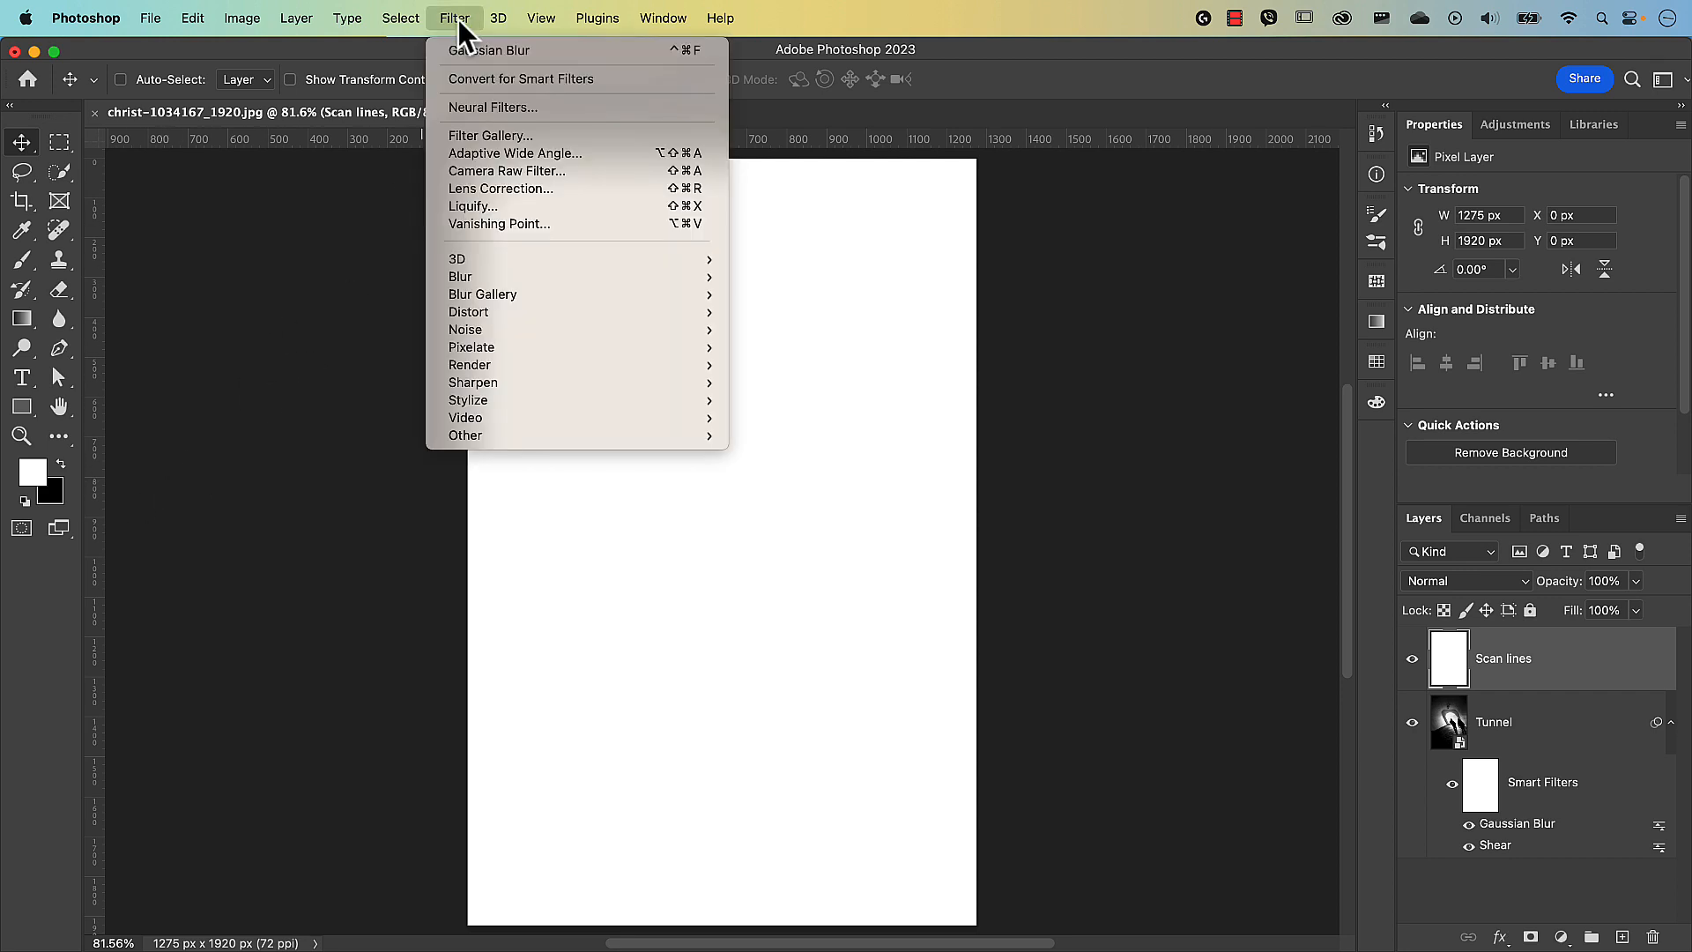
click(476, 79)
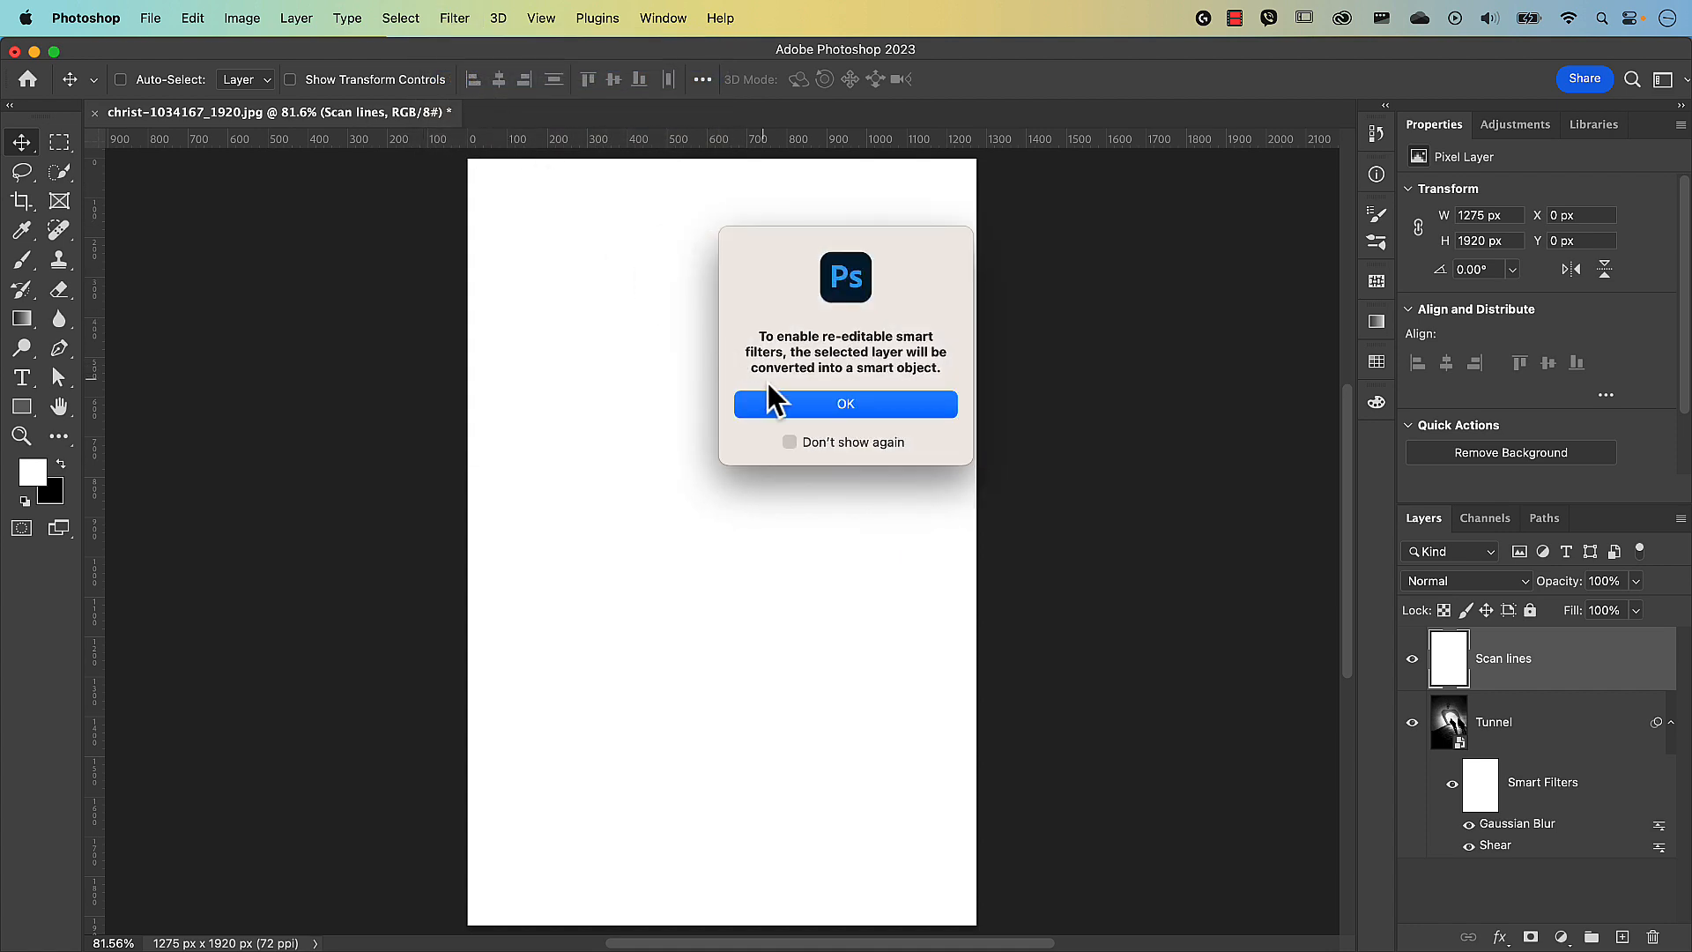
click(846, 404)
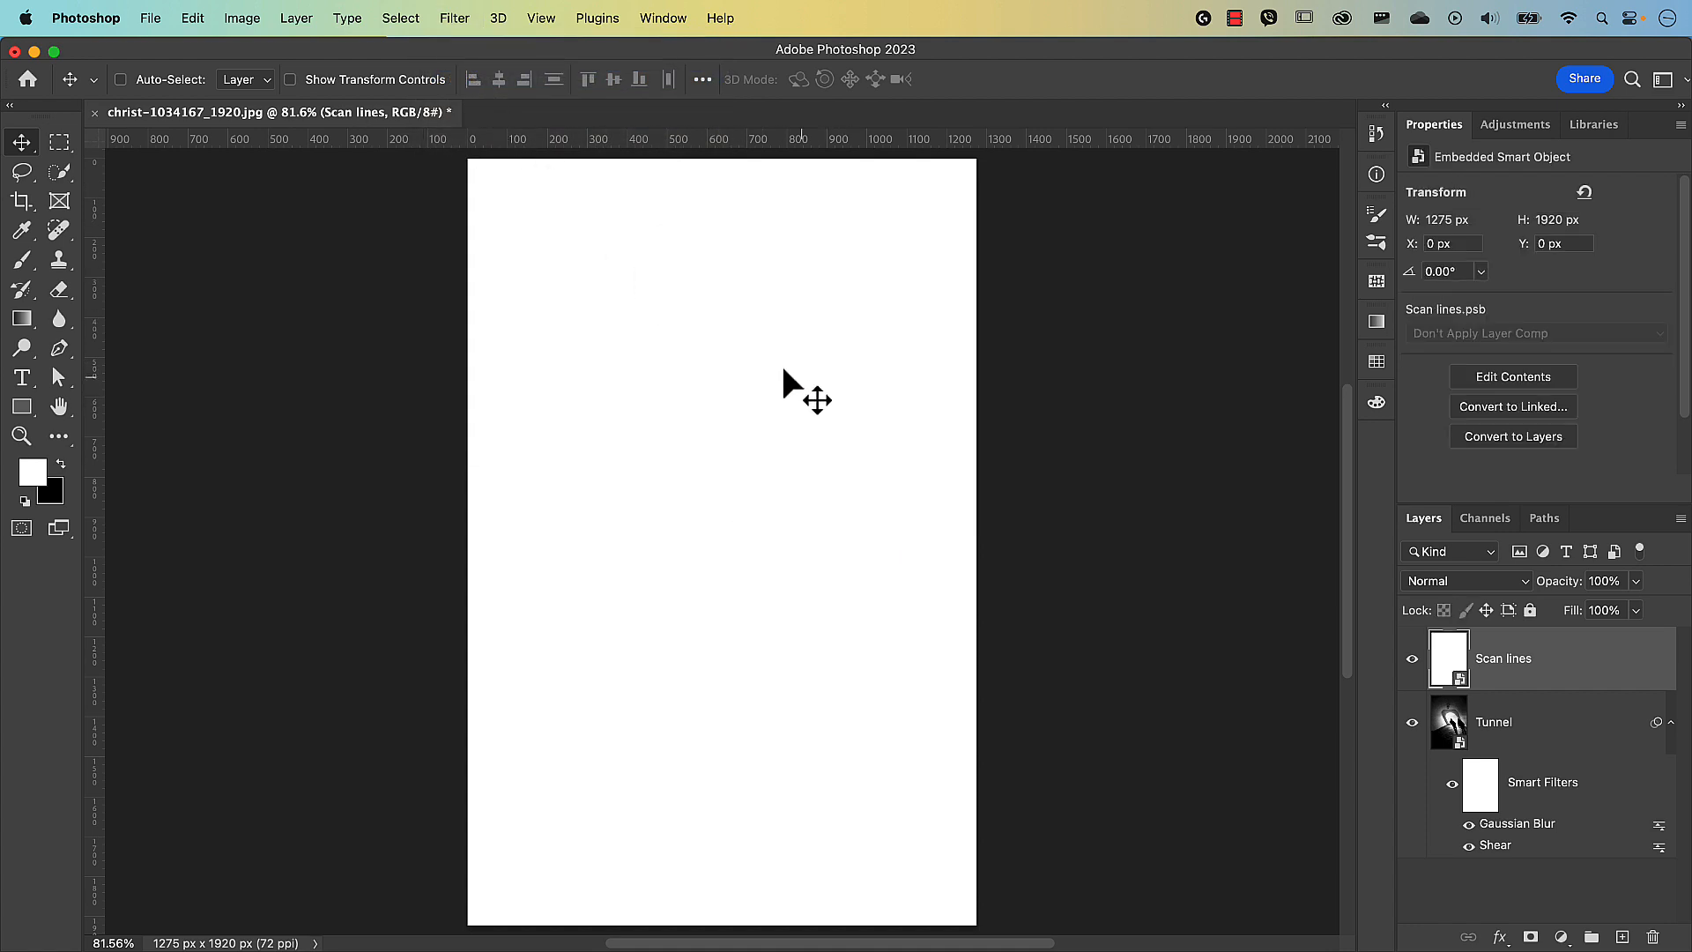
Open the Filter Gallery with Halftone Pattern, removing the extra Reticulation effect.
click(462, 25)
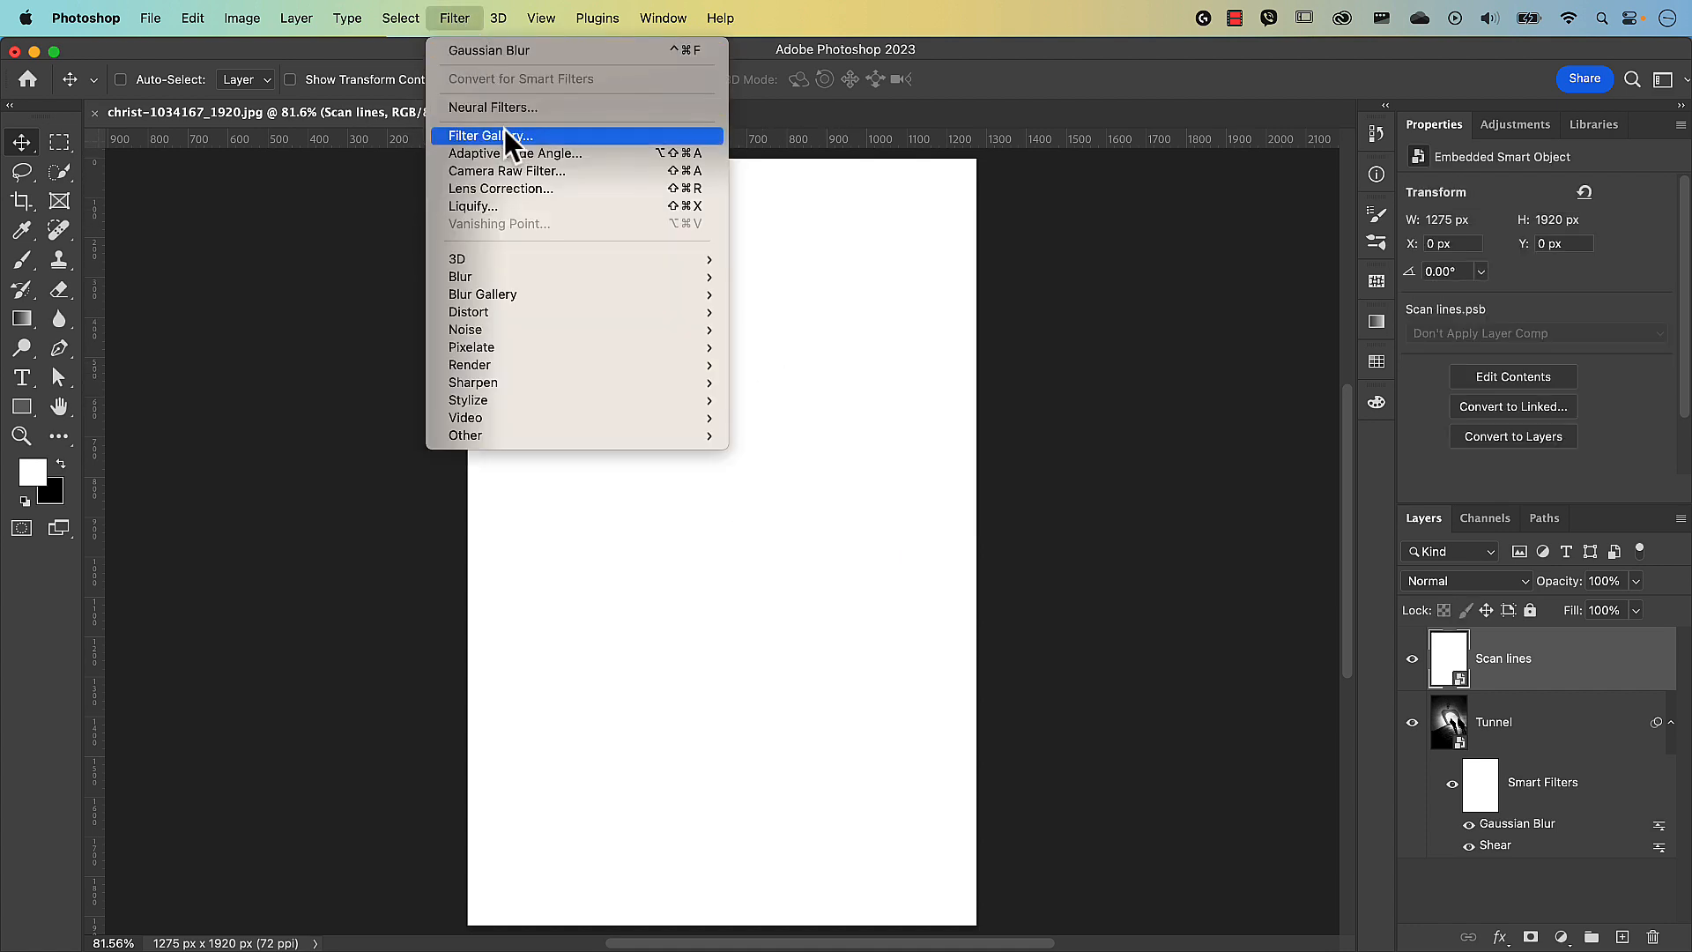
click(494, 136)
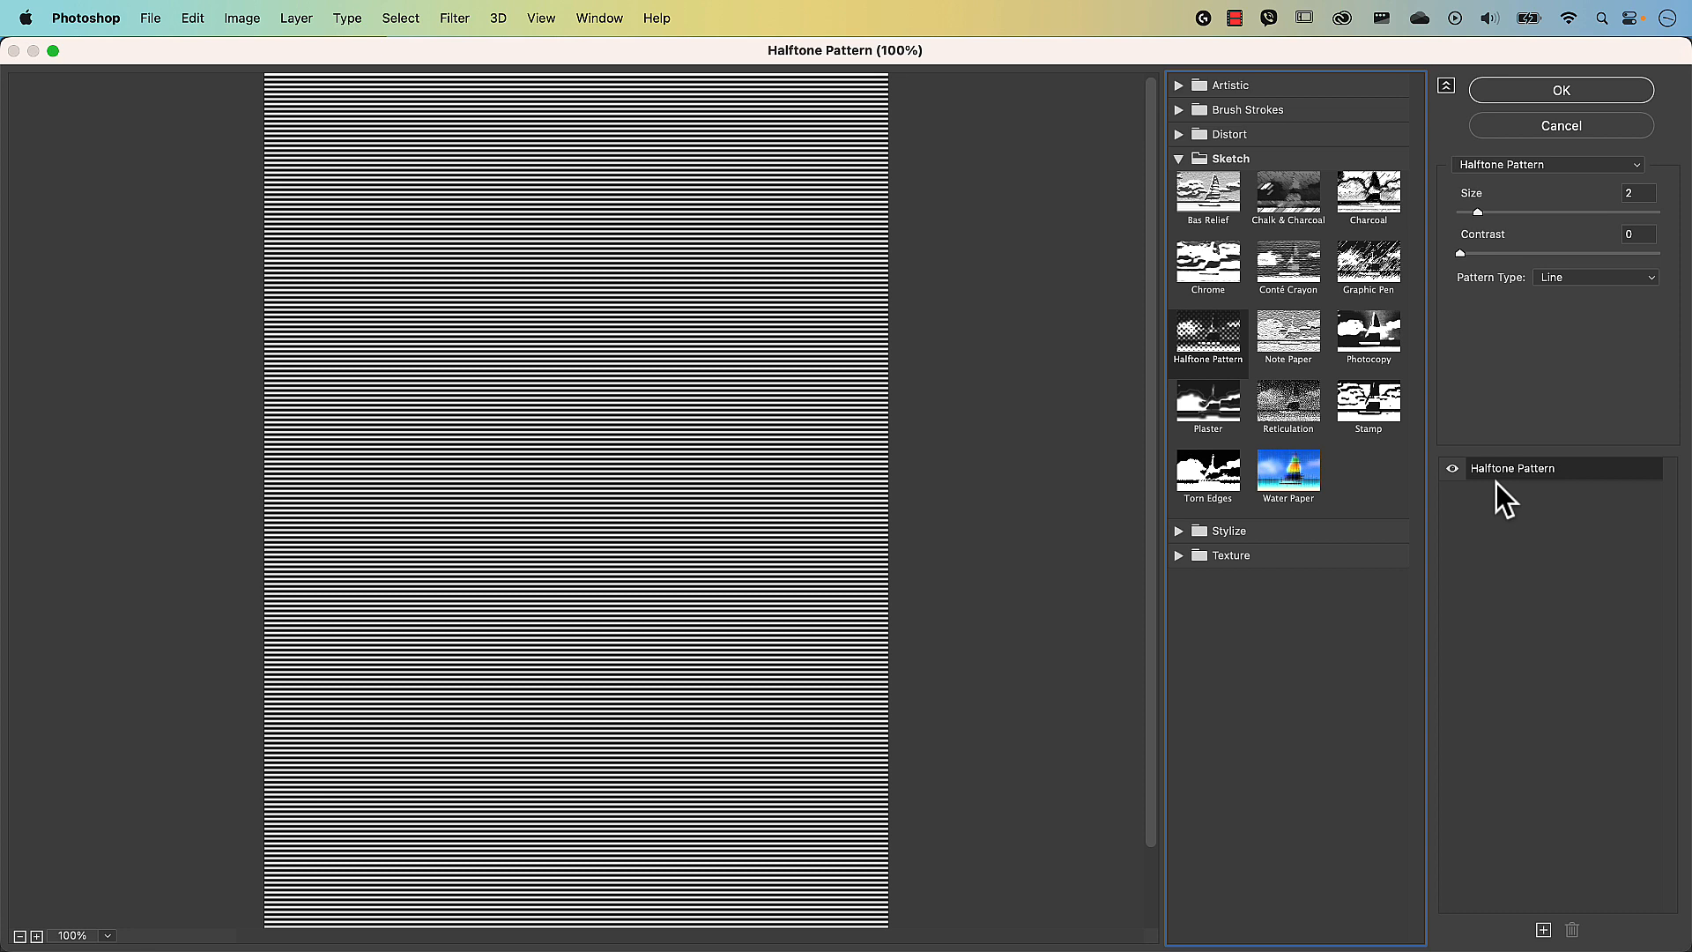
click(1543, 930)
click(1285, 401)
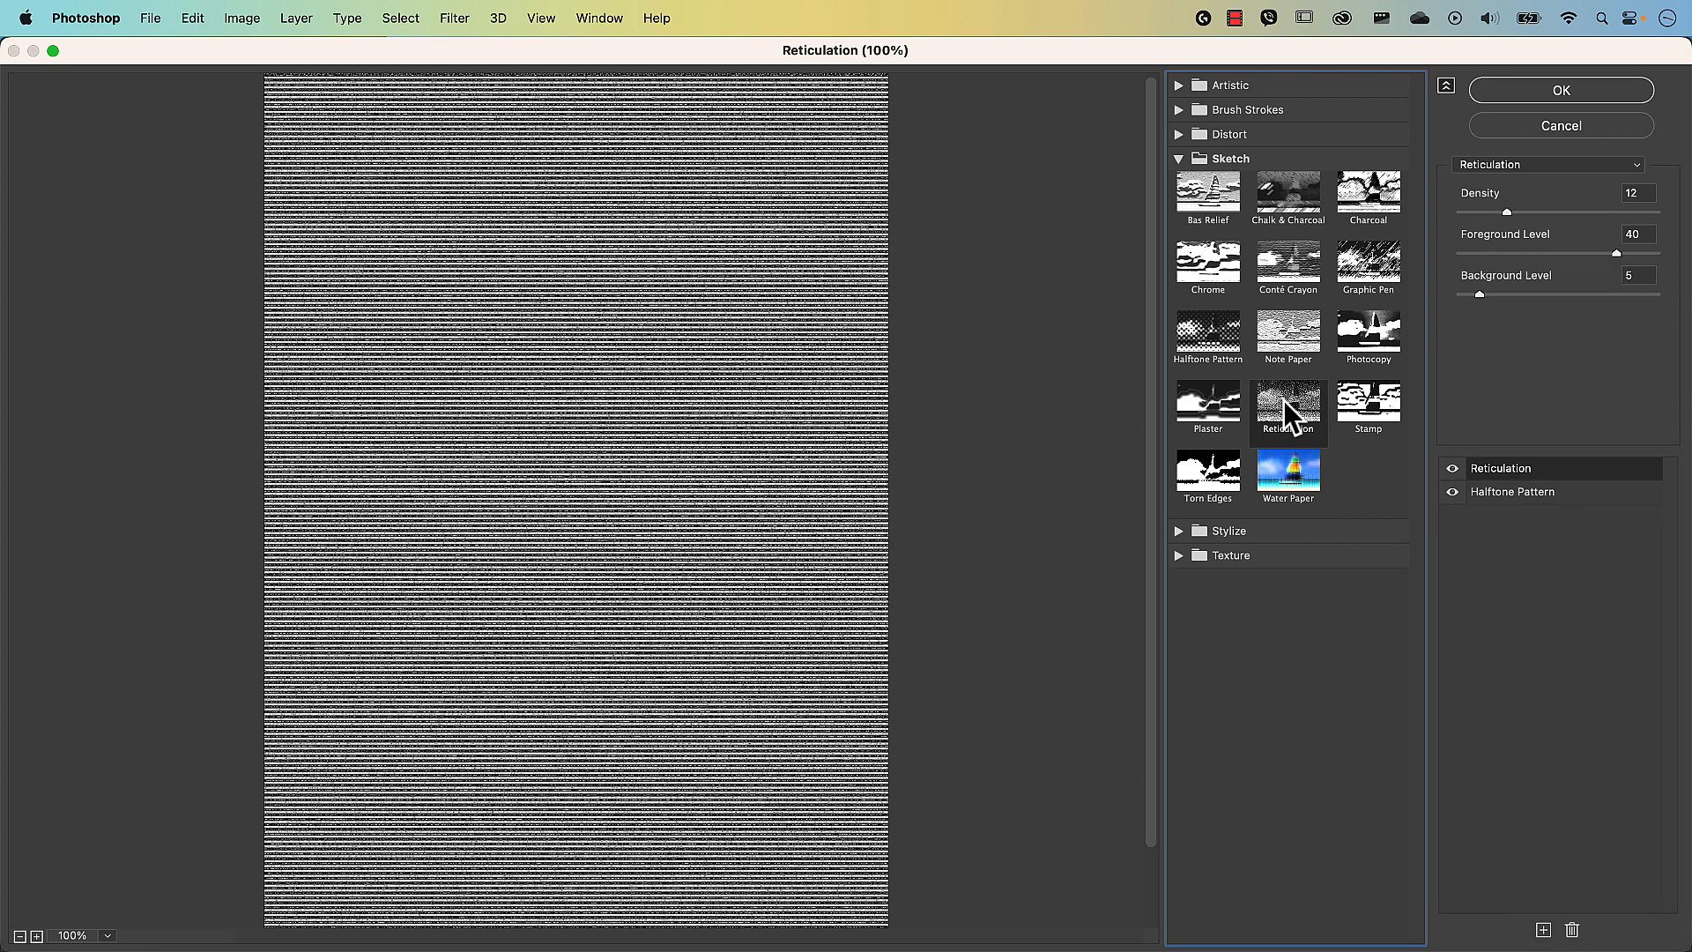
click(1510, 468)
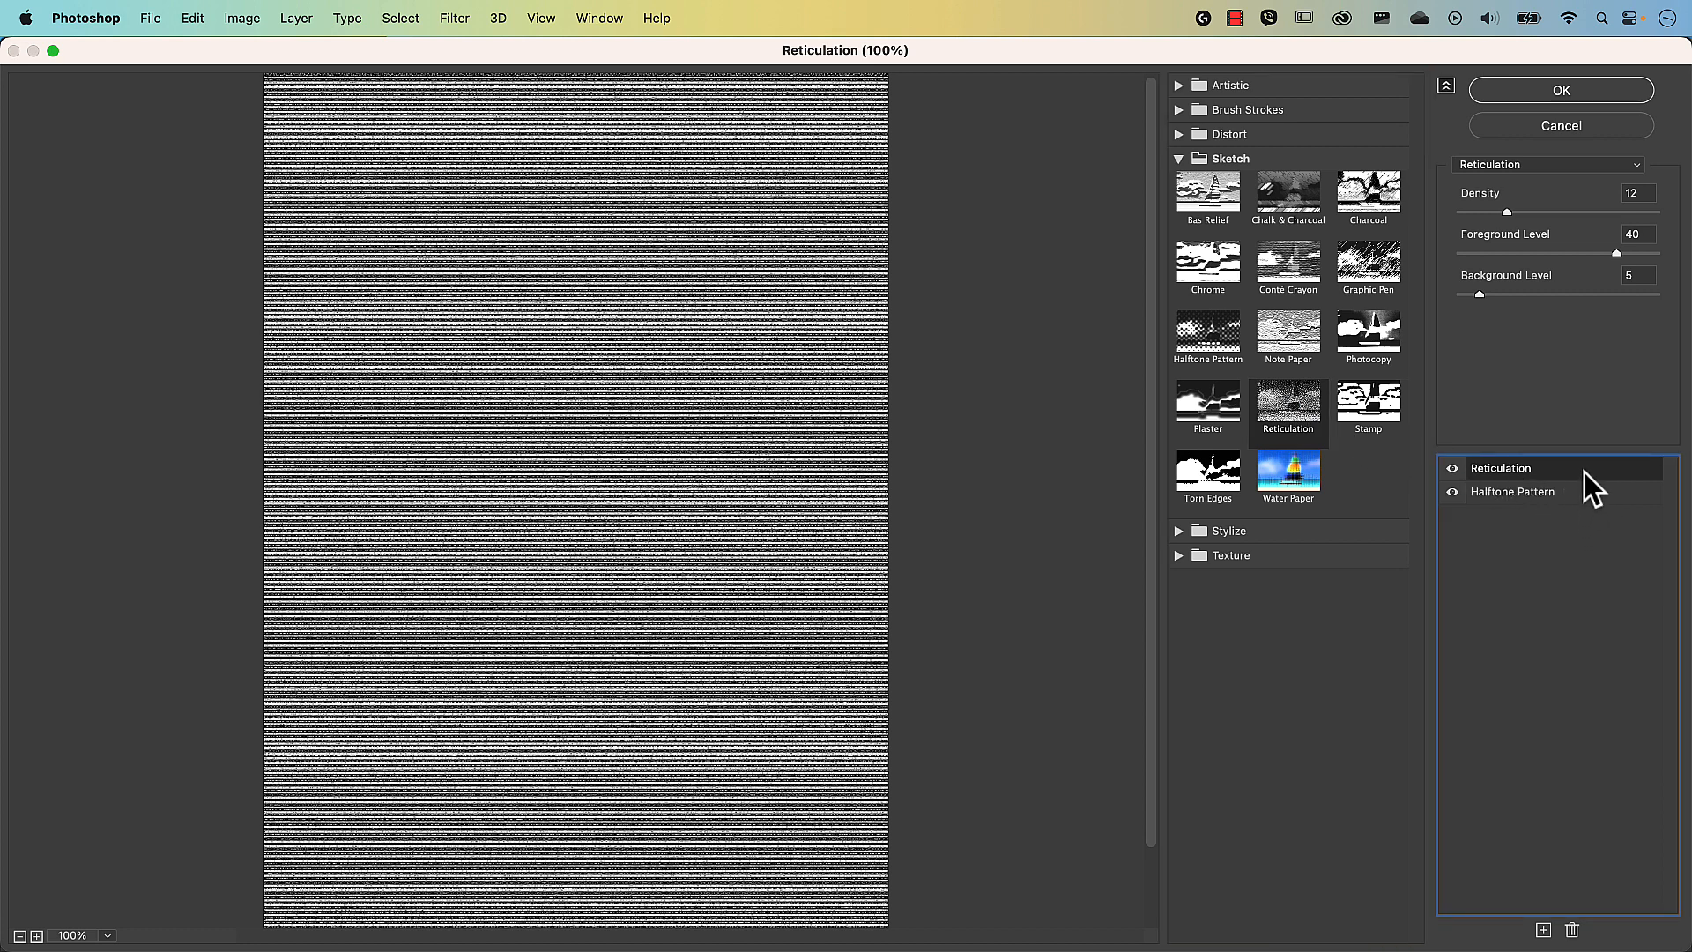
click(1573, 931)
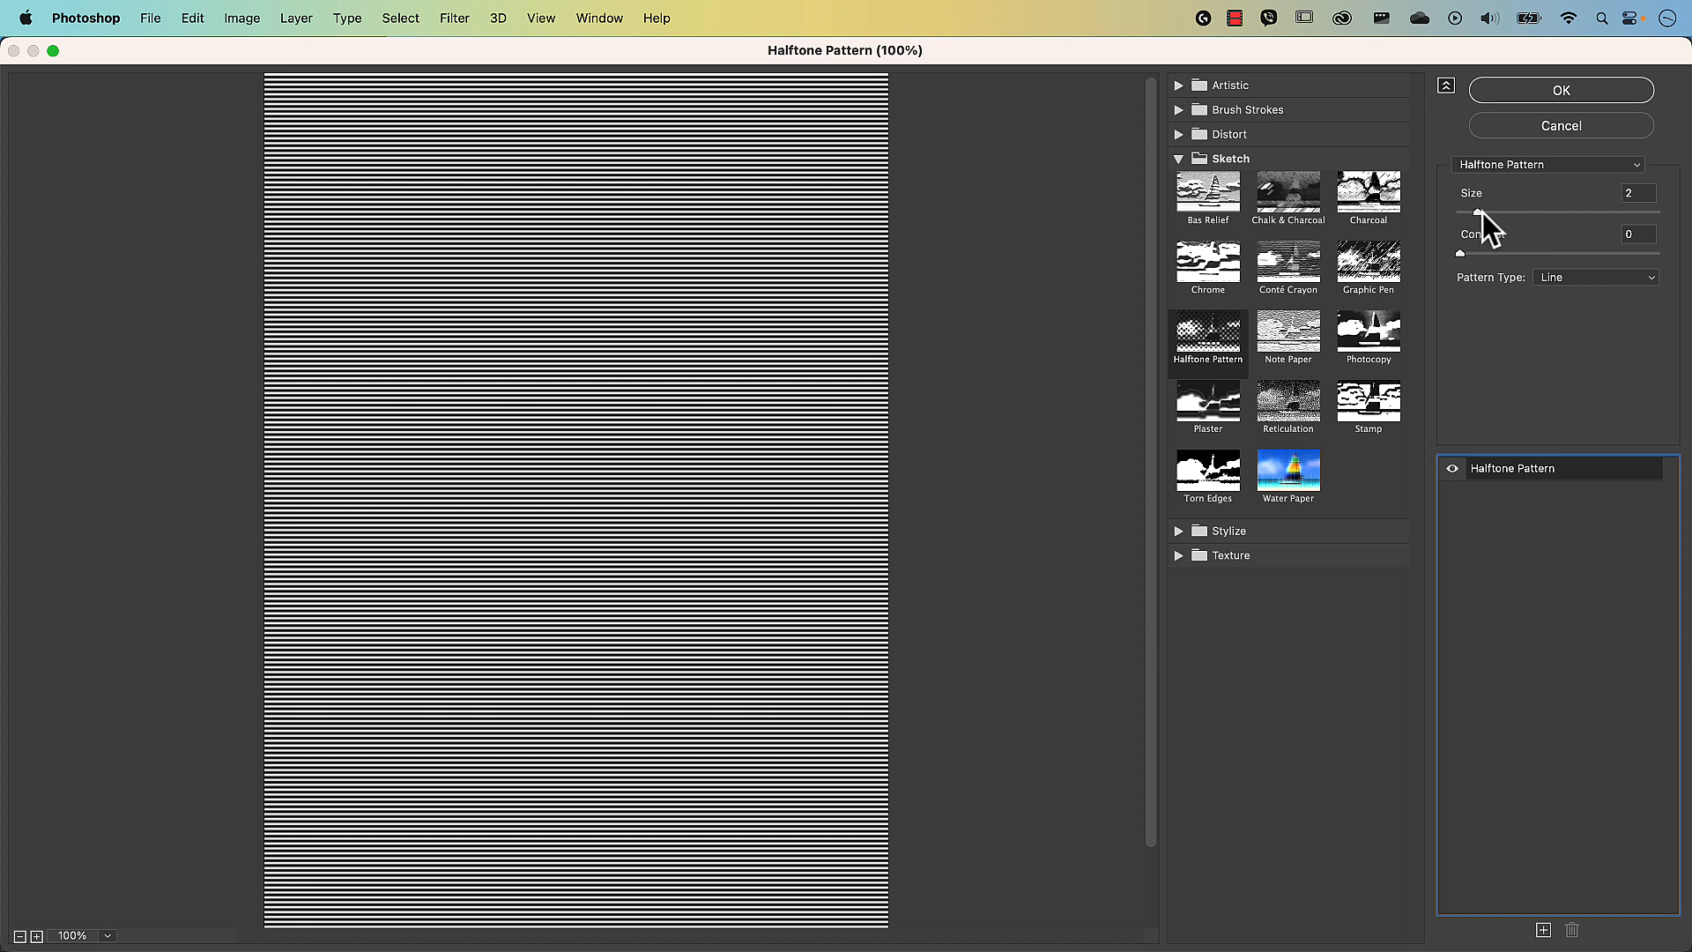
Set the Line-type Halftone Pattern to Size 2 and Contrast 0, and apply it.
drag(1478, 213, 1657, 216)
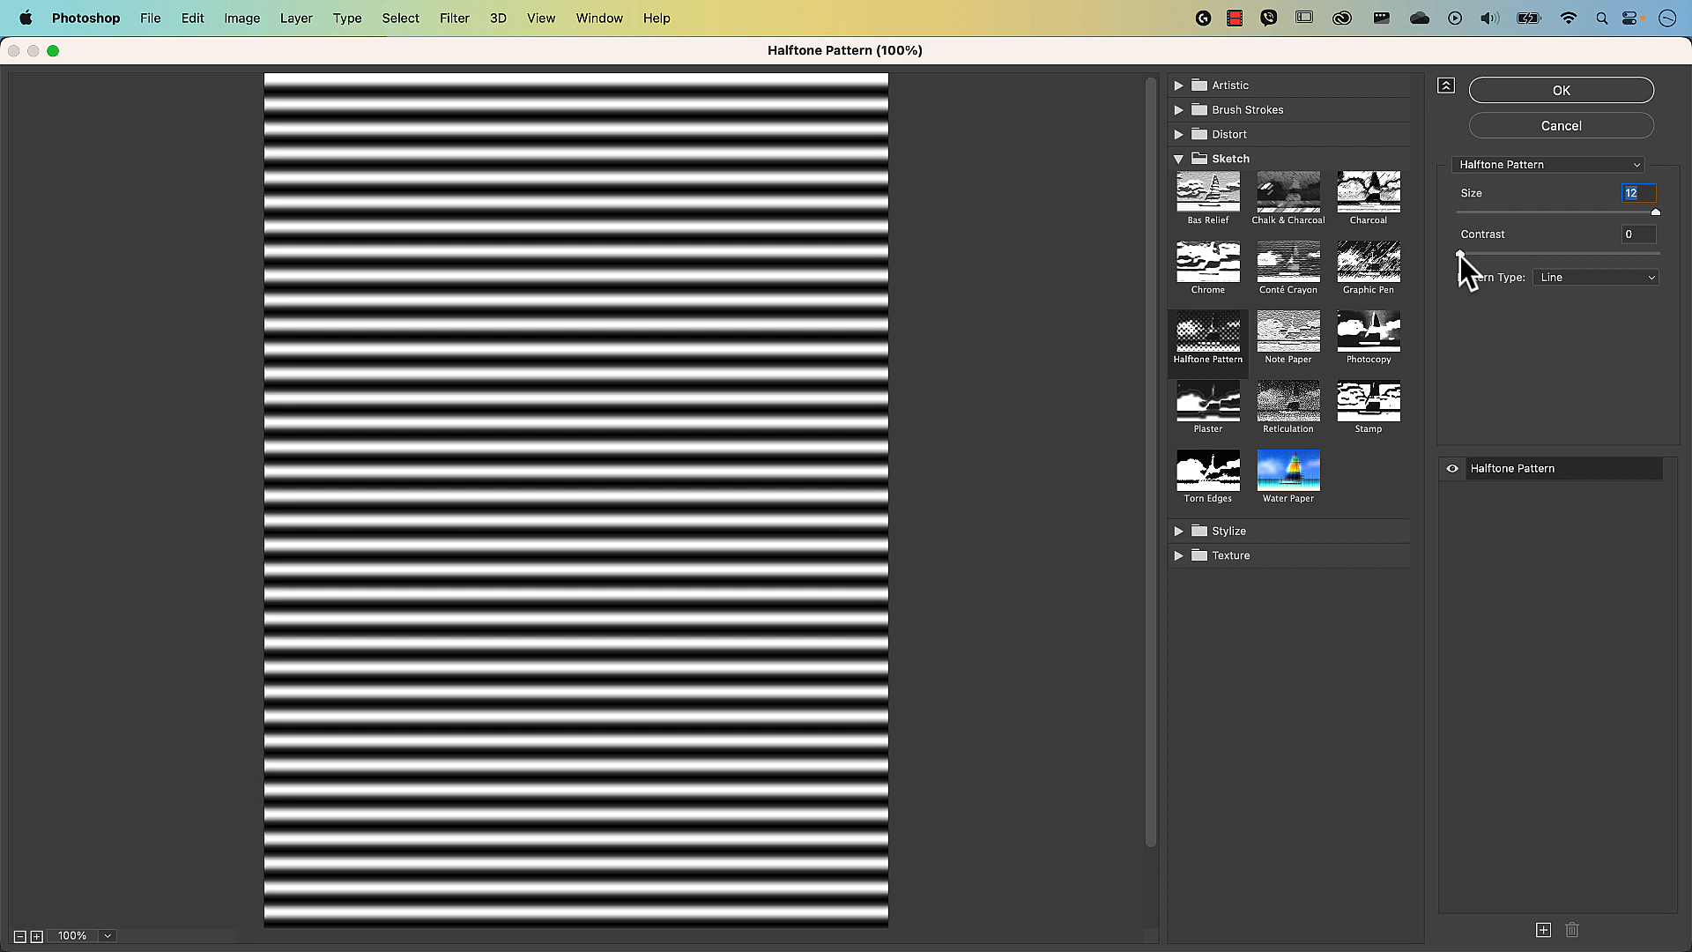
drag(1460, 256, 1674, 265)
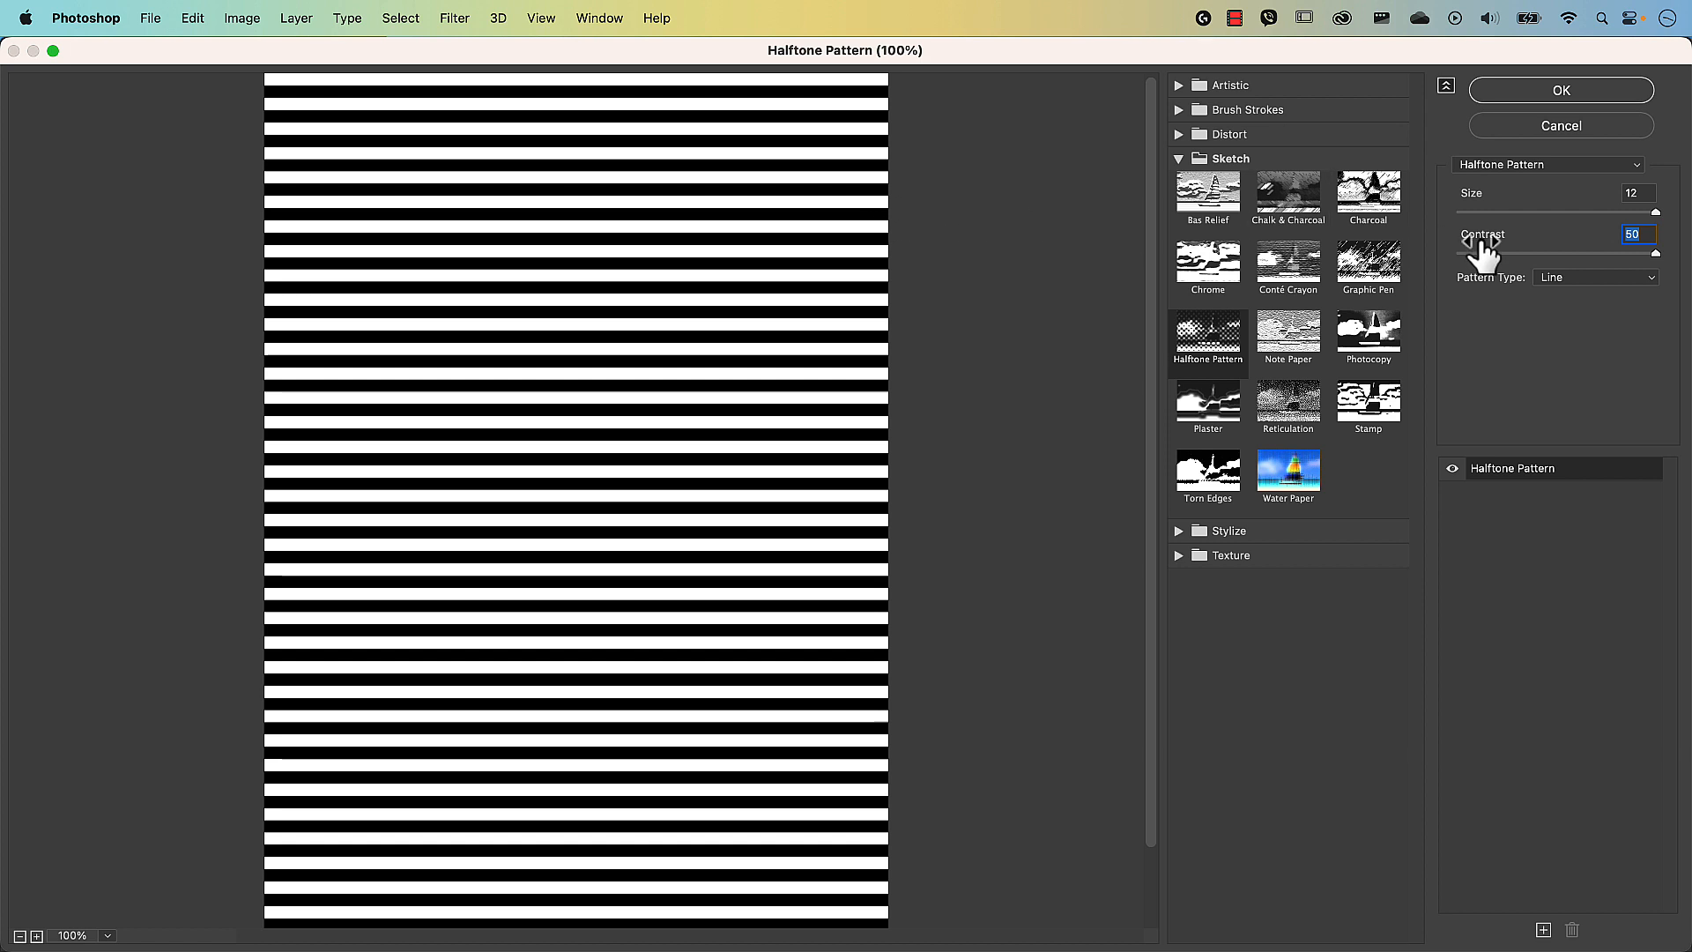
drag(1483, 250, 1447, 258)
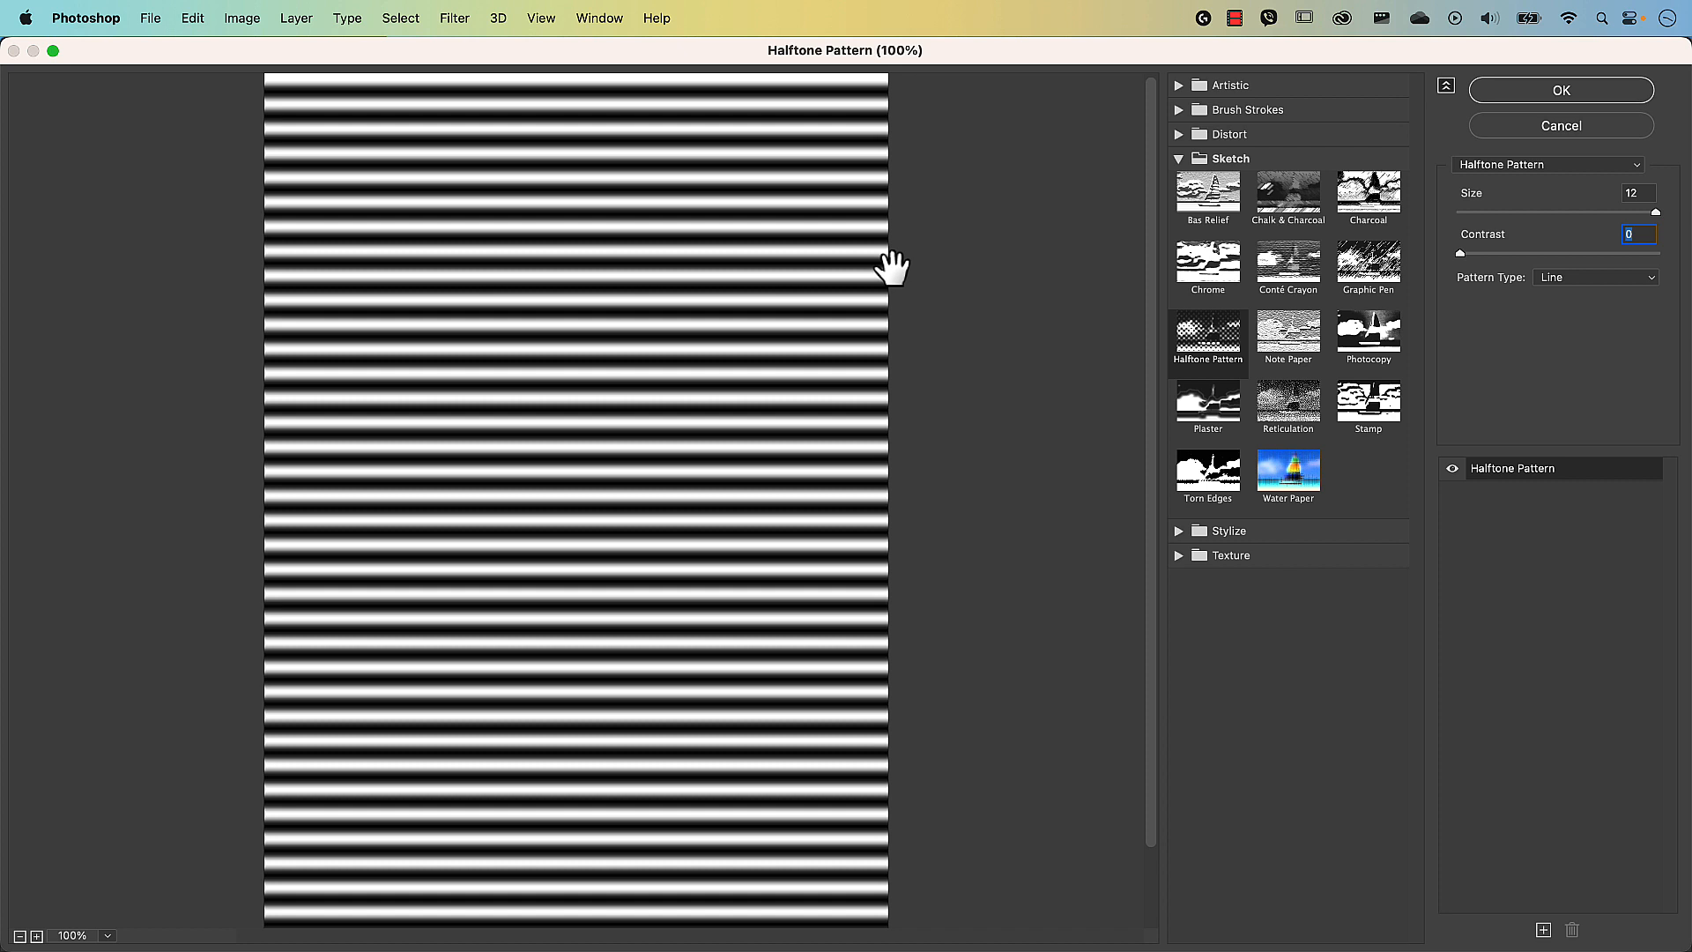
click(1468, 212)
drag(1468, 210, 1472, 209)
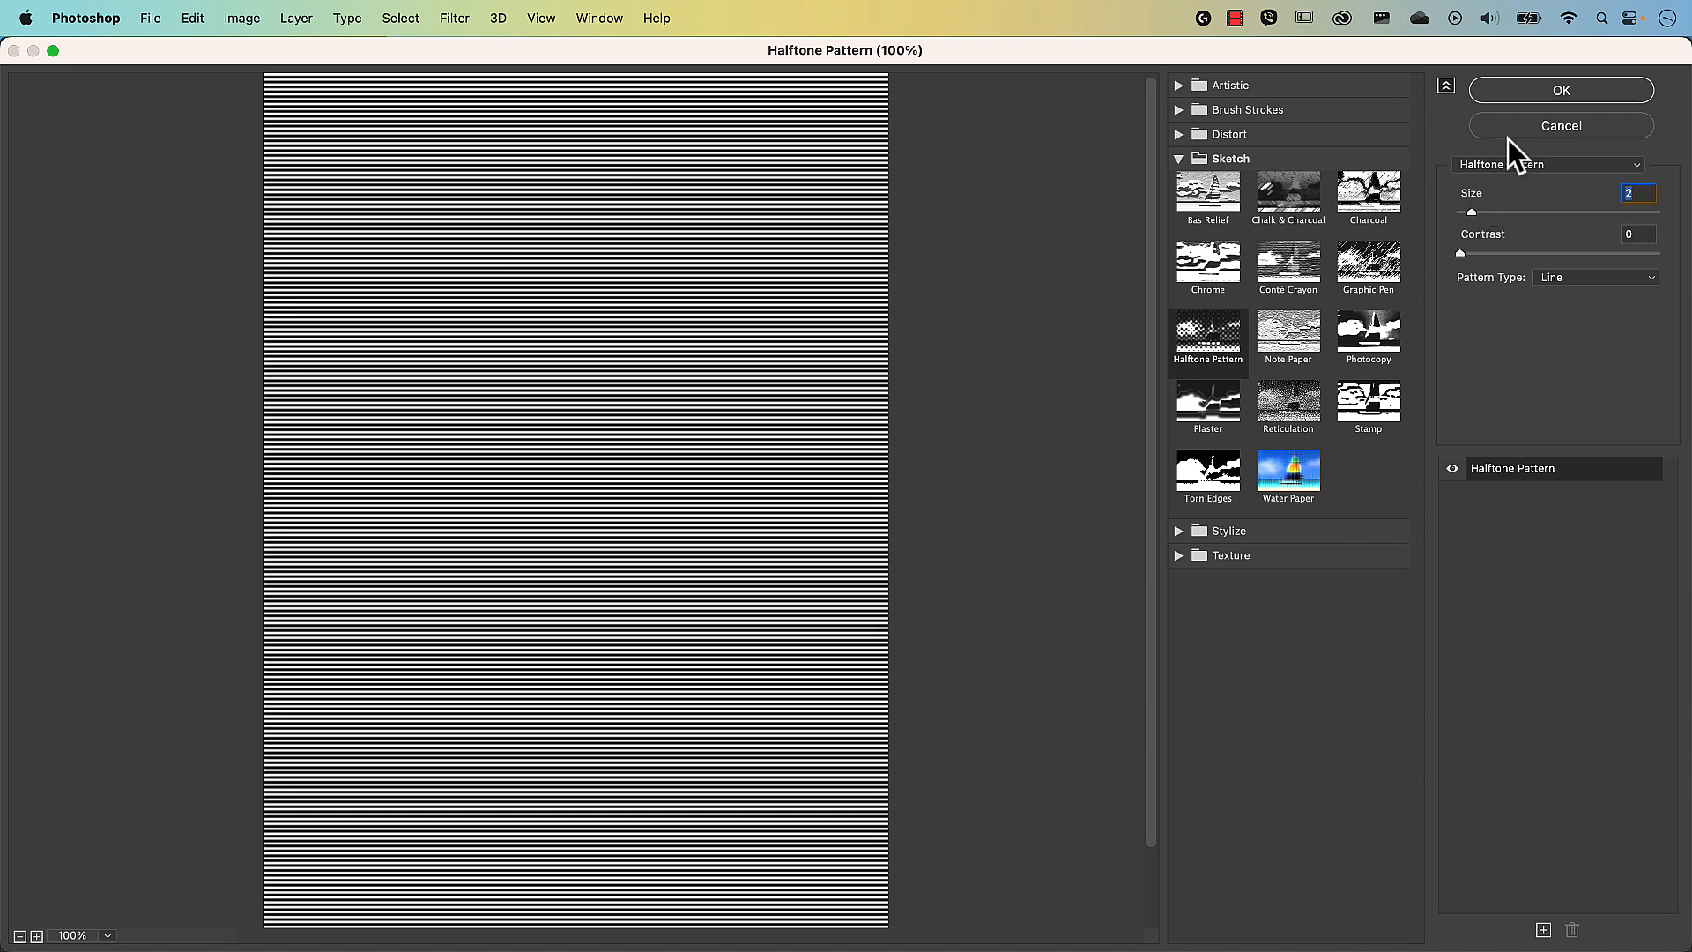
click(1532, 90)
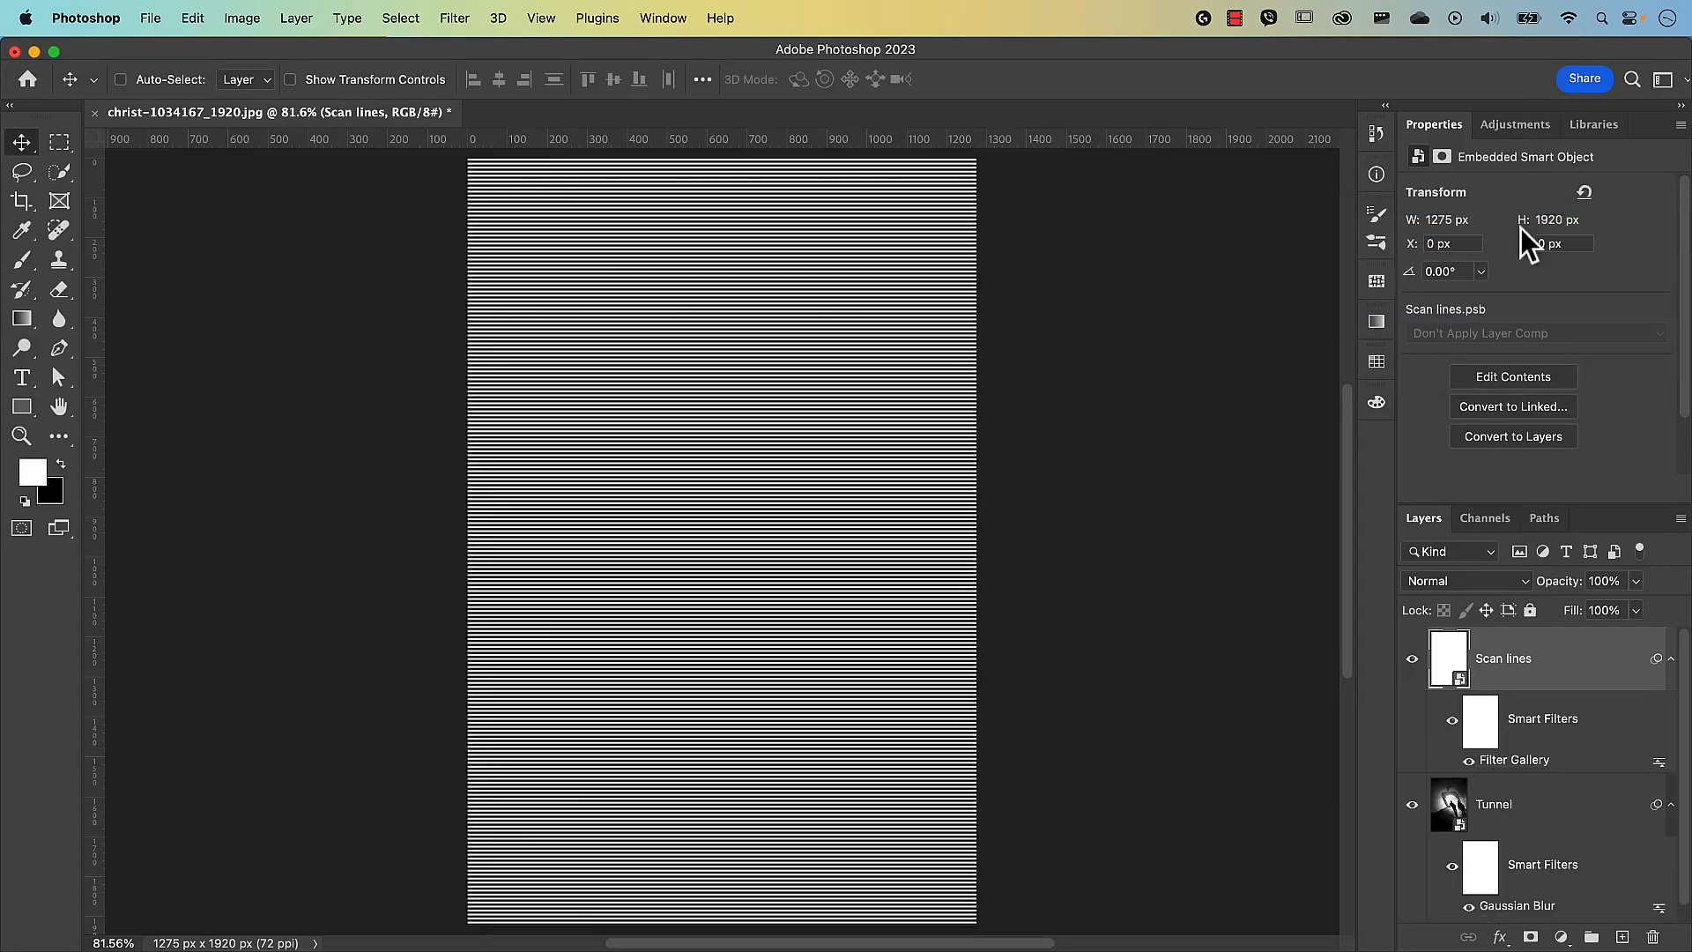
Set the Scan lines blend mode to Soft Light, then select the Tunnel layer.
click(1449, 583)
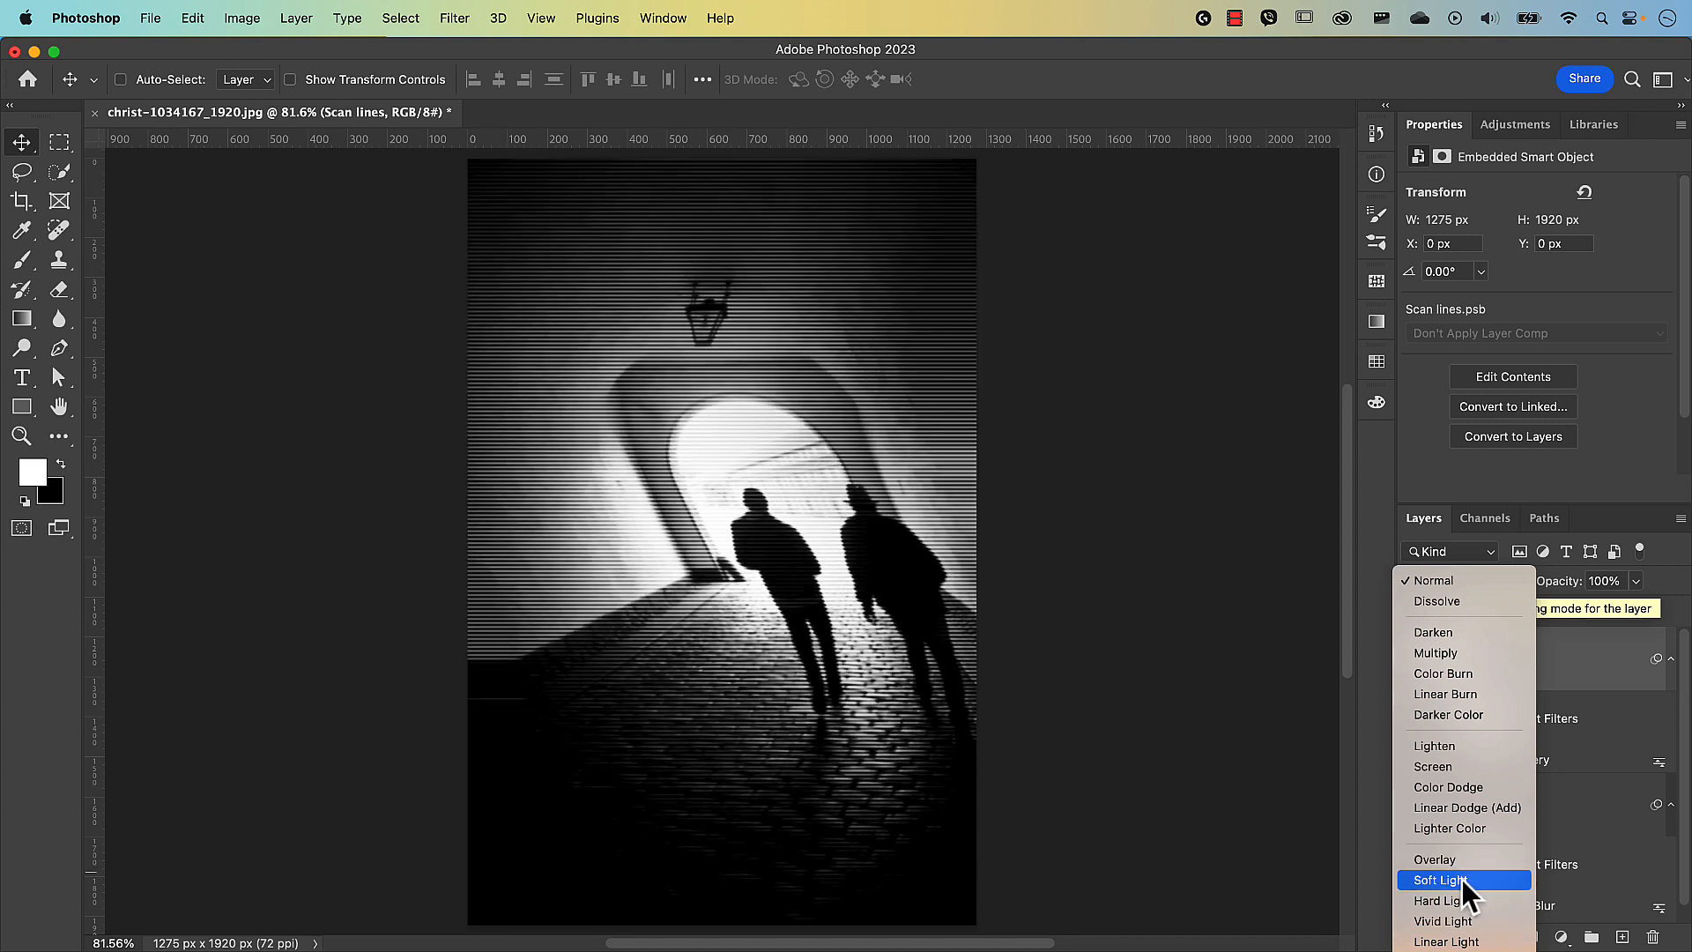
click(1465, 880)
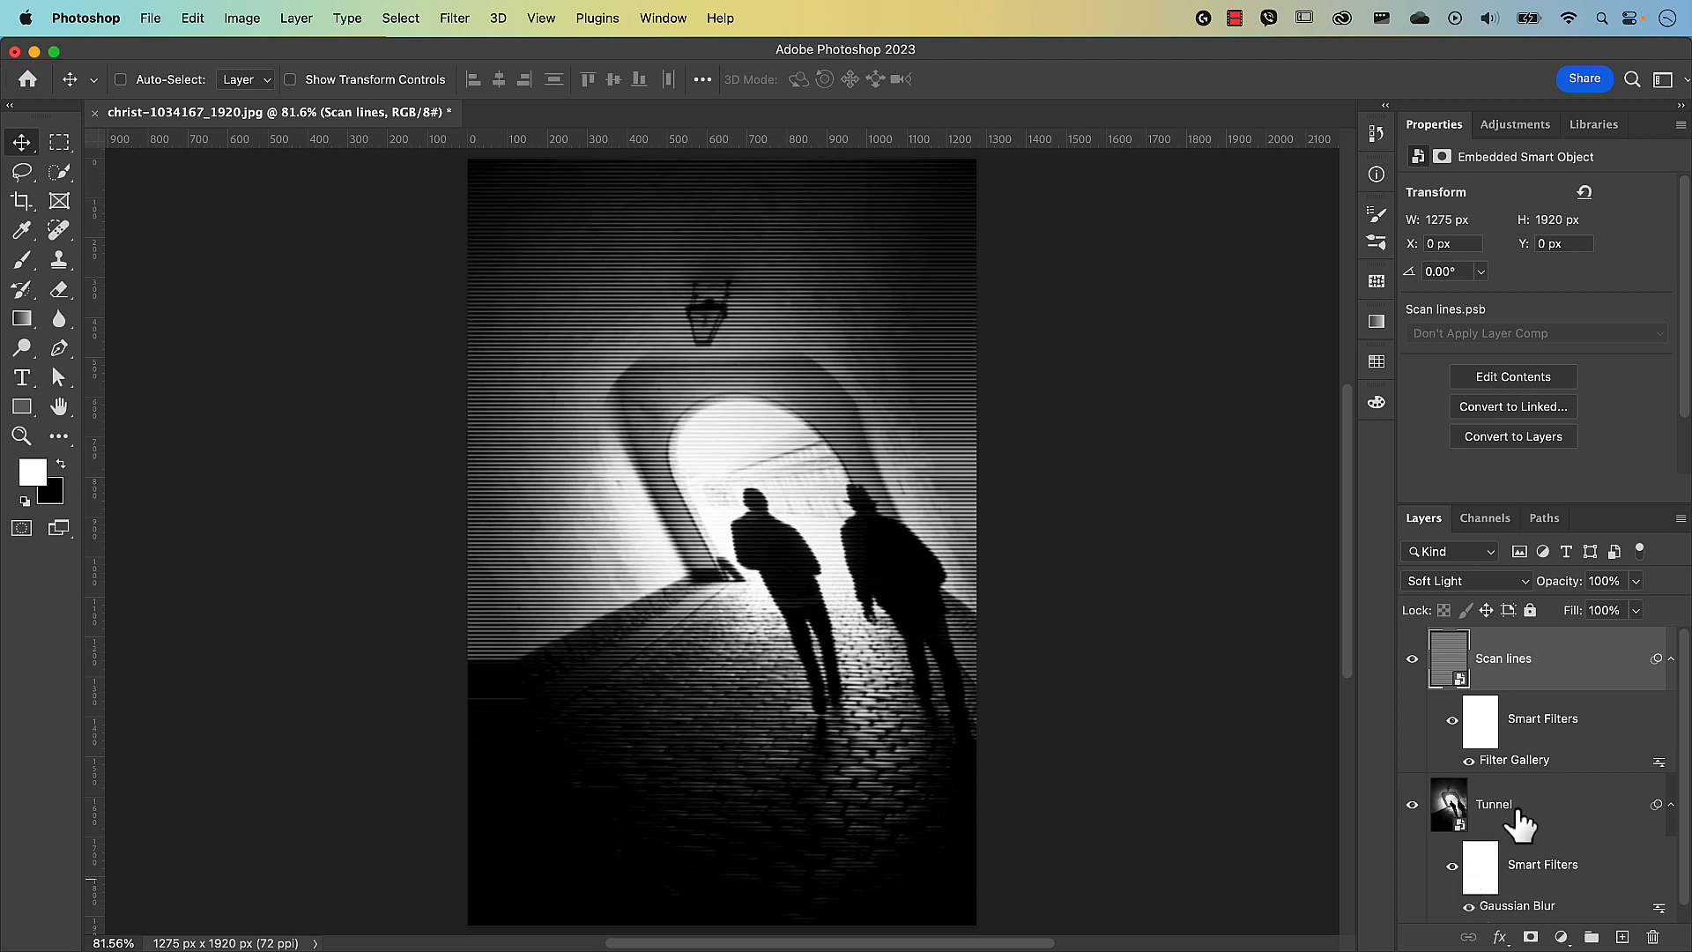
click(1518, 821)
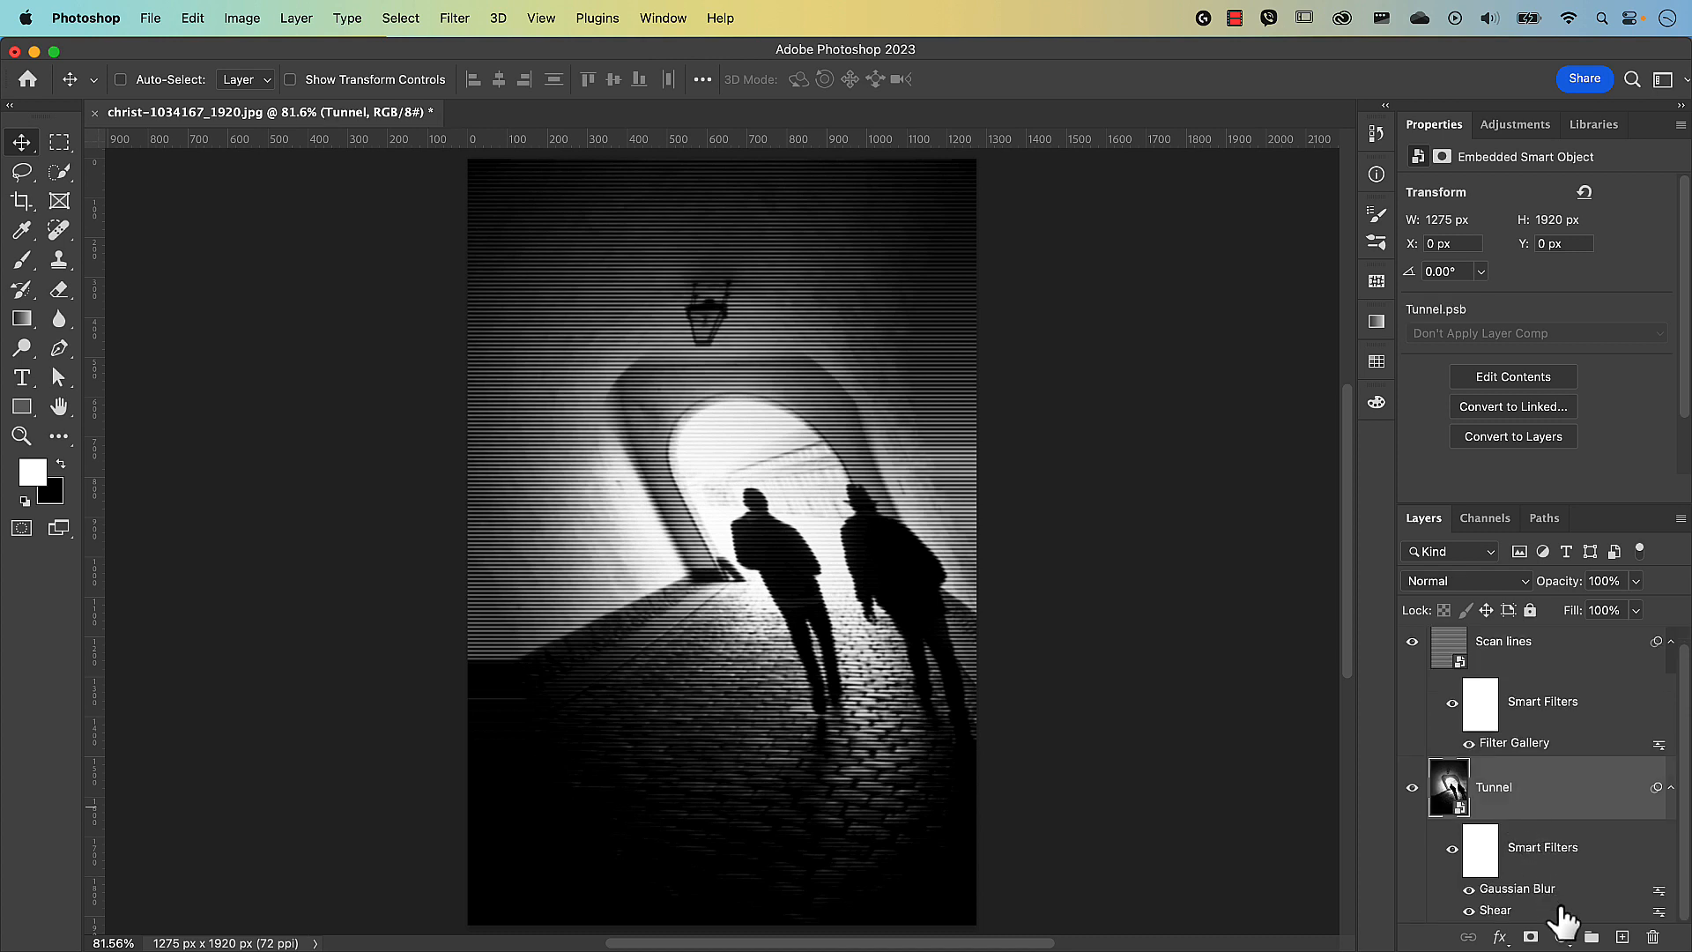
Add a Color Balance adjustment with midtones at -14, +23, +32, then select the Shadows tone.
click(1561, 938)
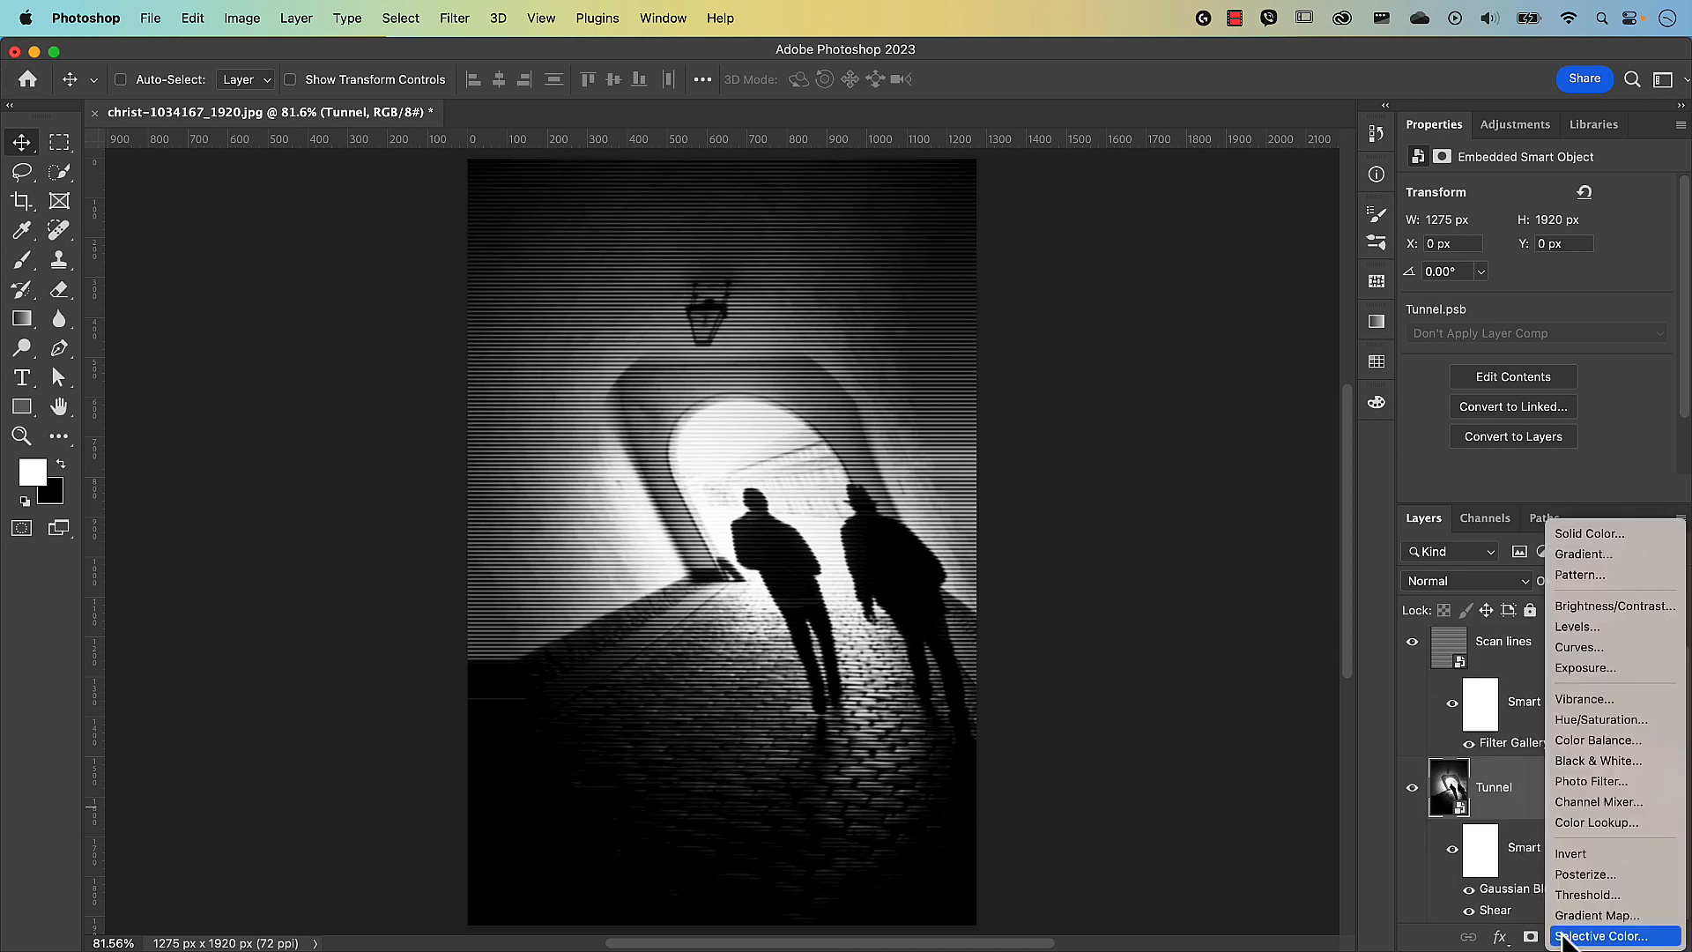
click(1585, 748)
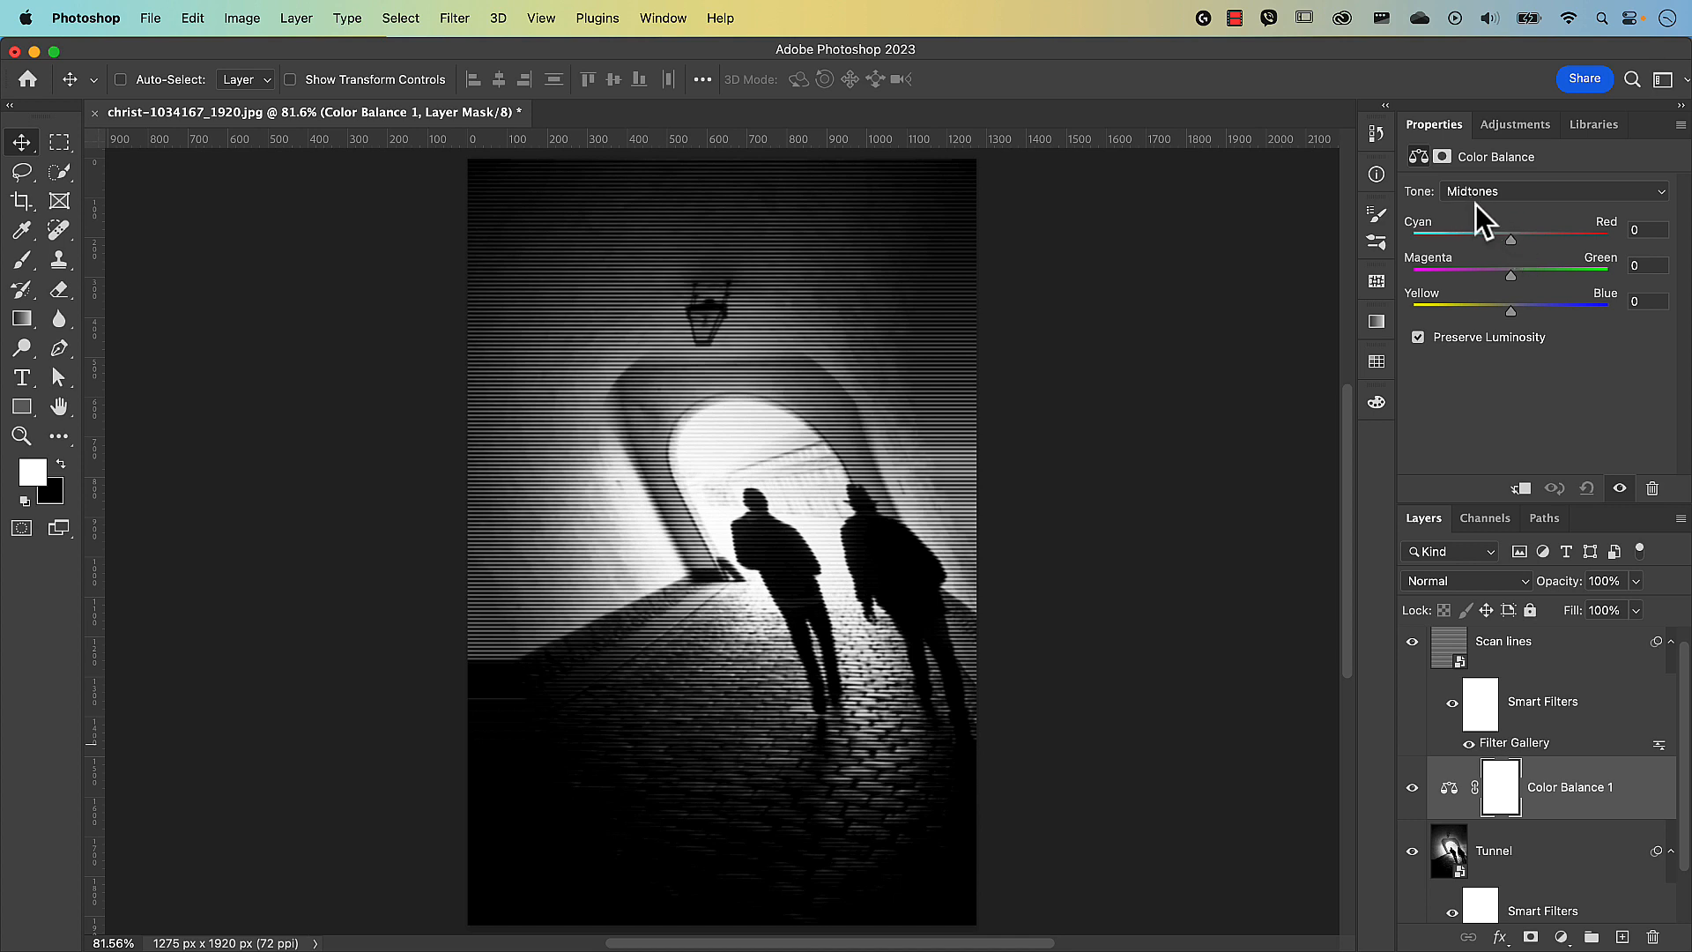
click(1509, 241)
drag(1508, 243, 1541, 313)
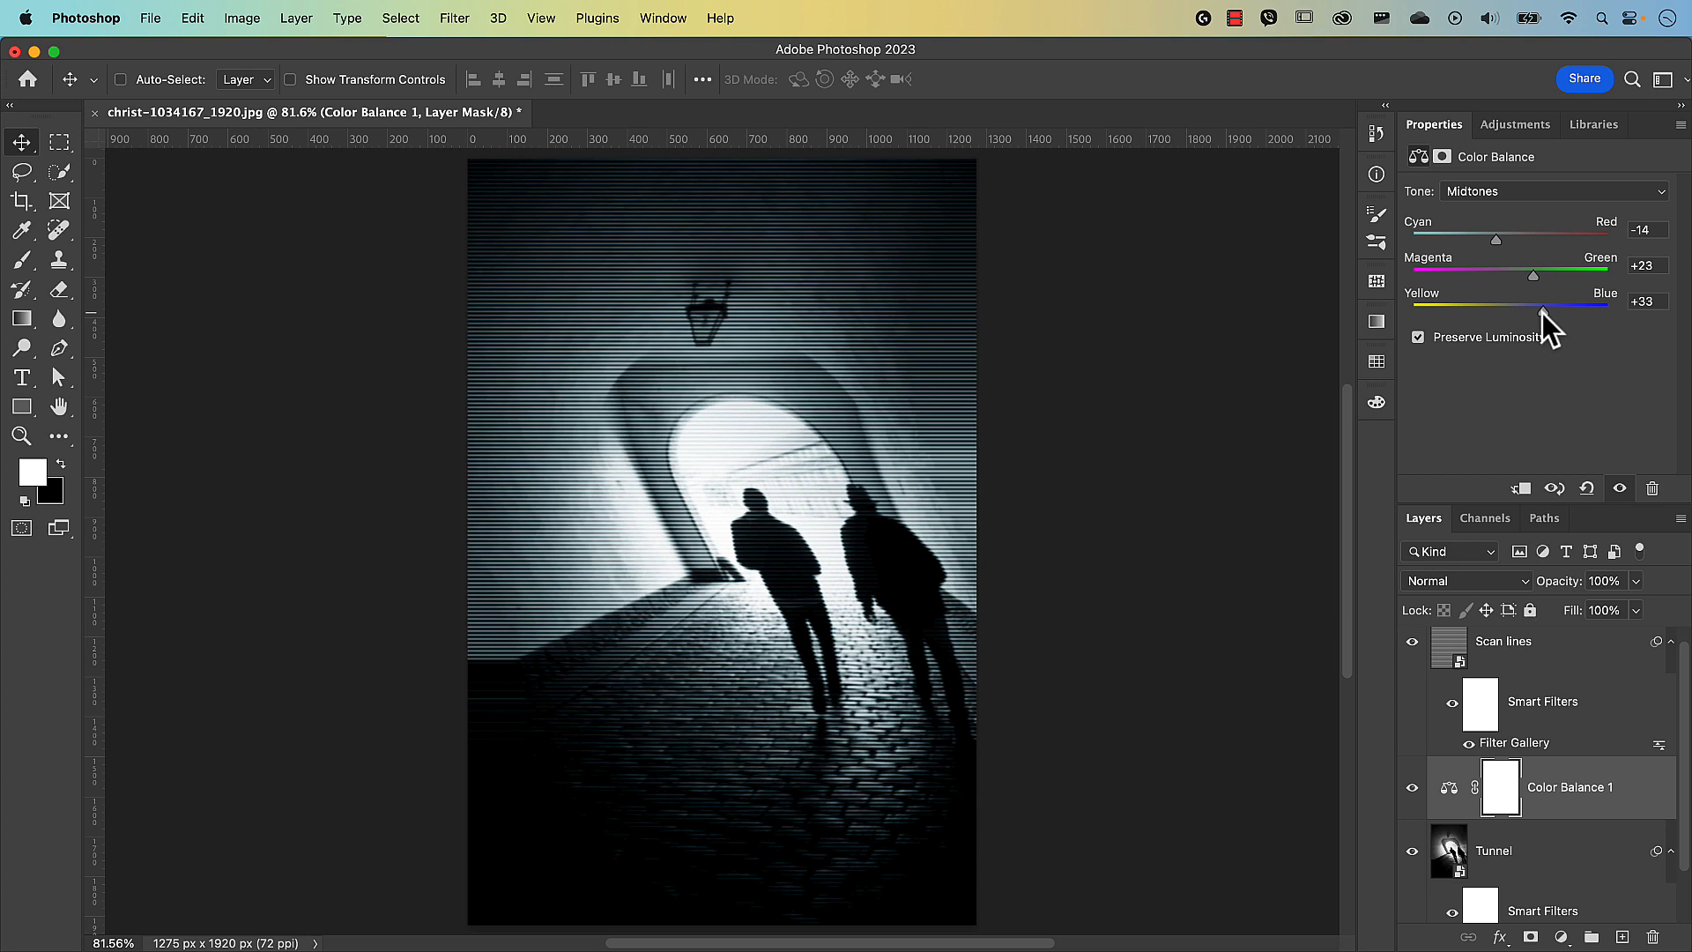
click(1517, 192)
click(1519, 178)
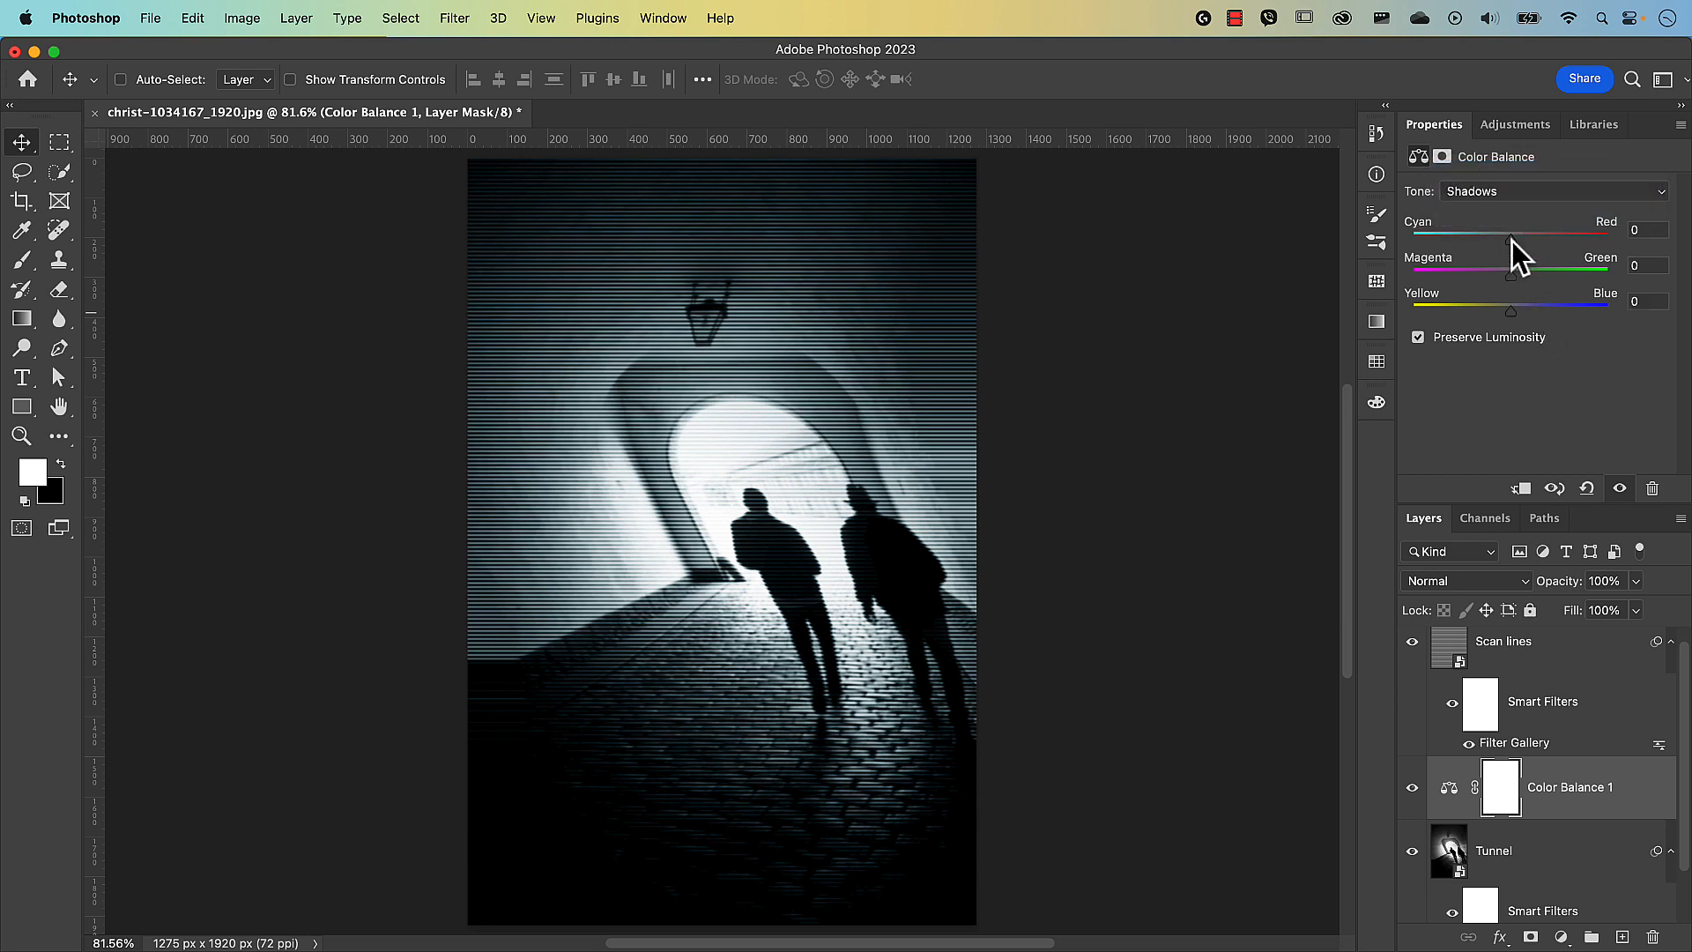
Shift the Color Balance shadows toward cyan and slightly green, and set highlights Cyan-Red to -9.
drag(1508, 237, 1501, 237)
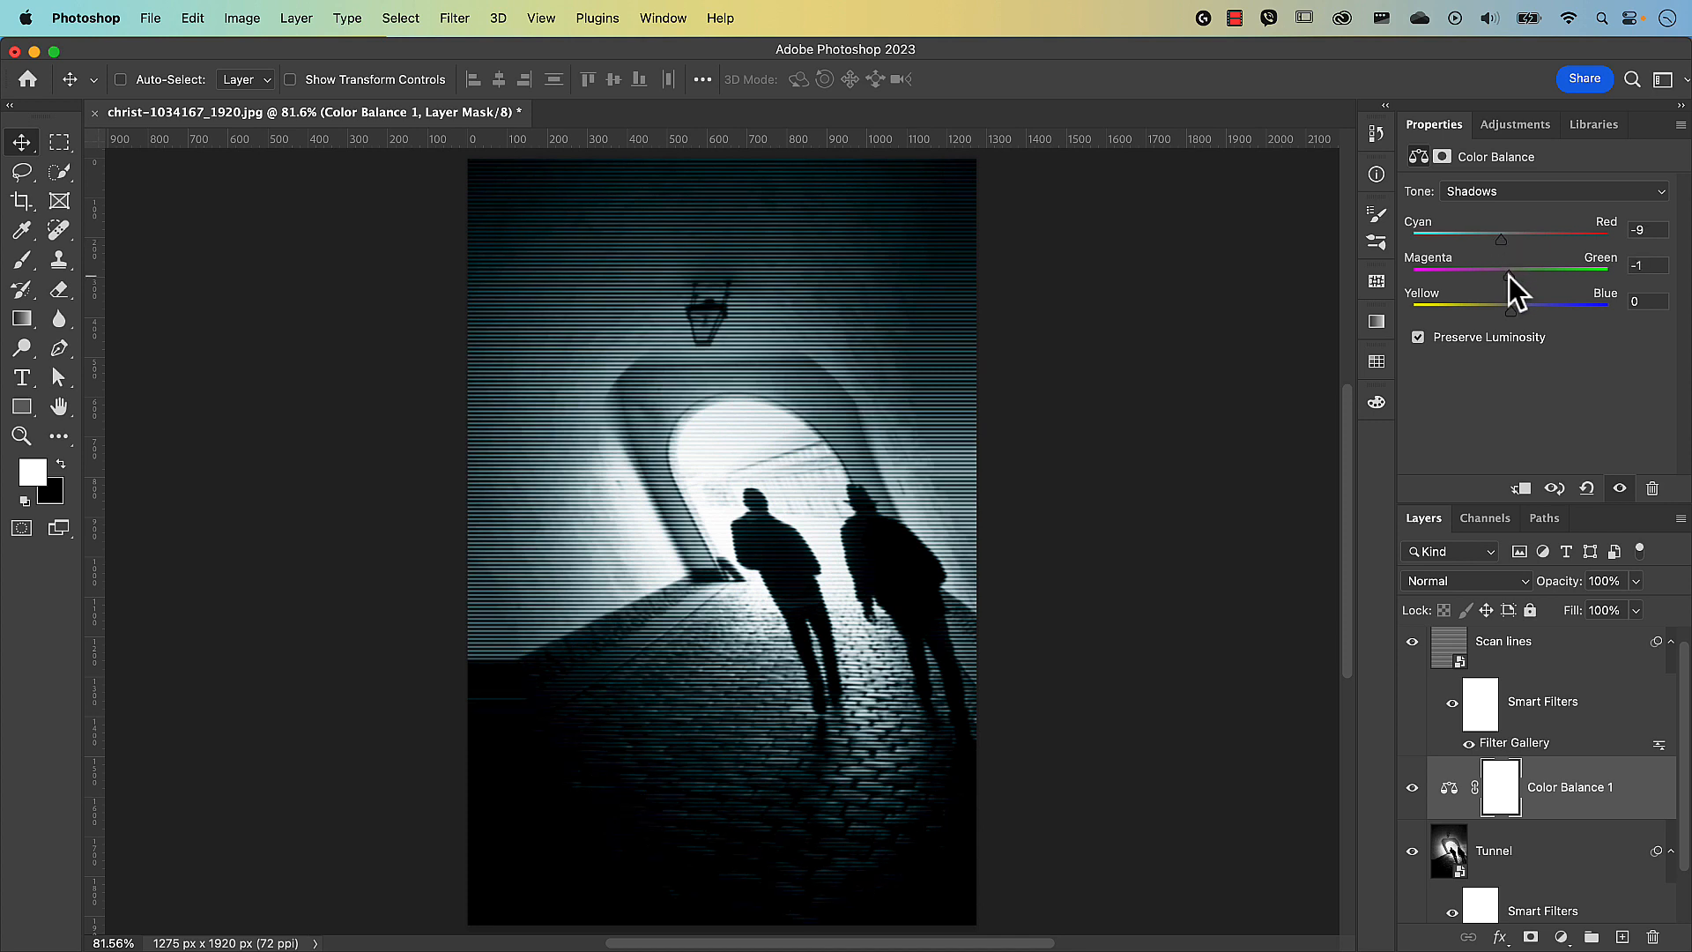
drag(1512, 273, 1516, 273)
click(1511, 191)
click(1507, 233)
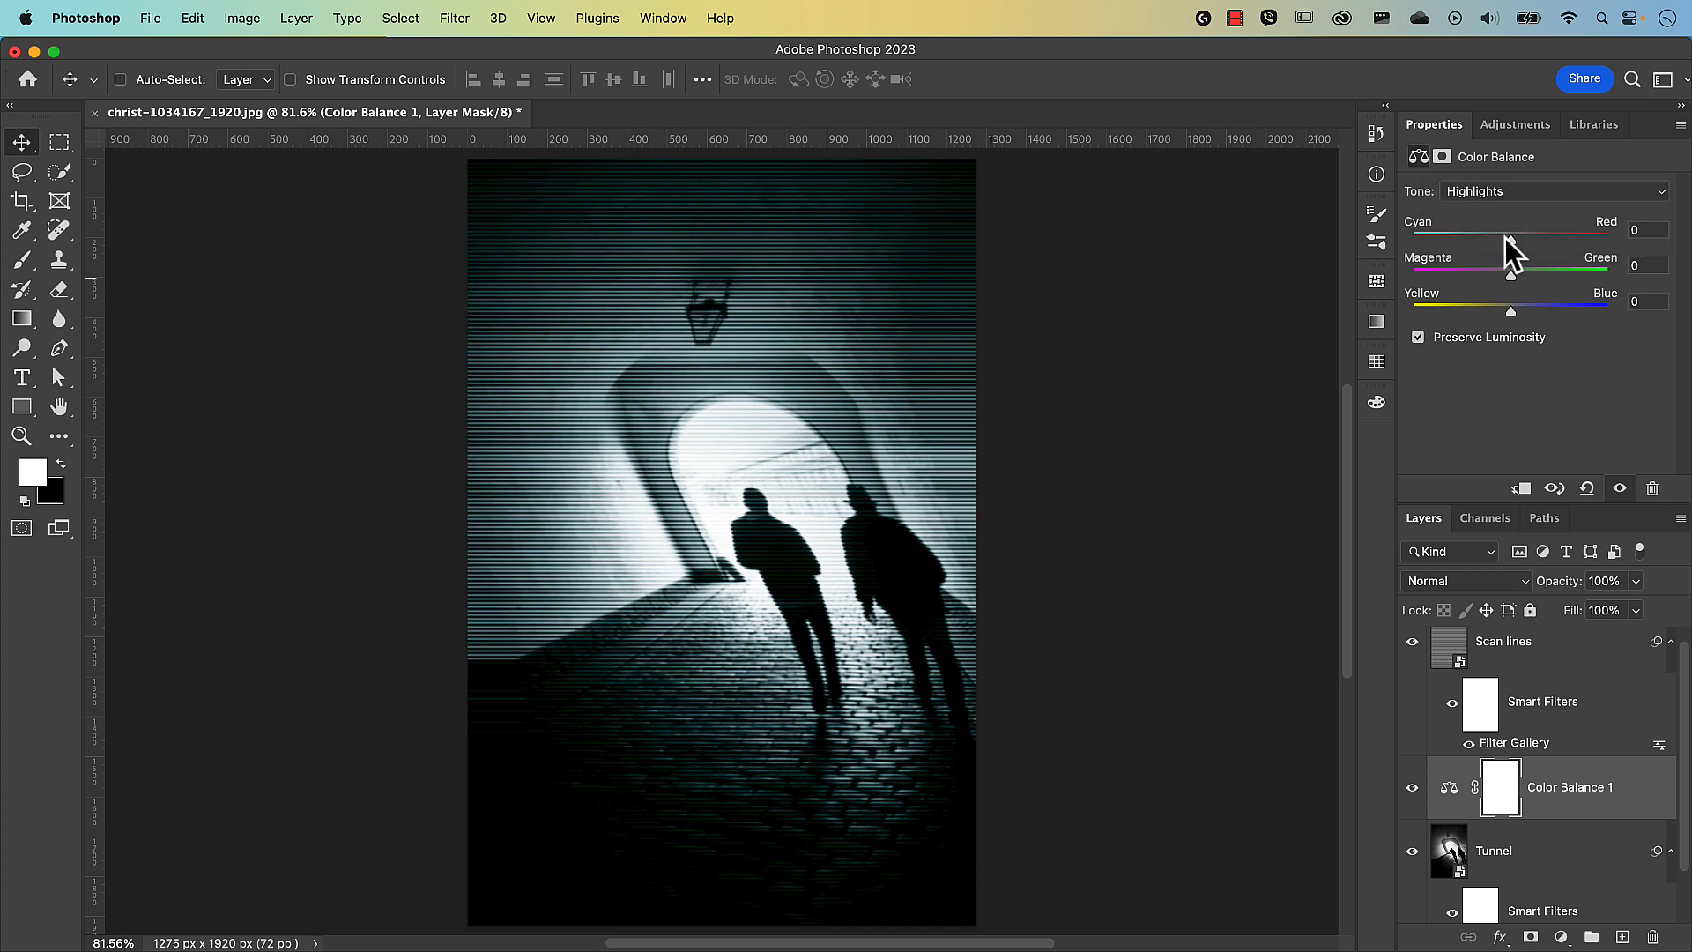
drag(1510, 238, 1501, 241)
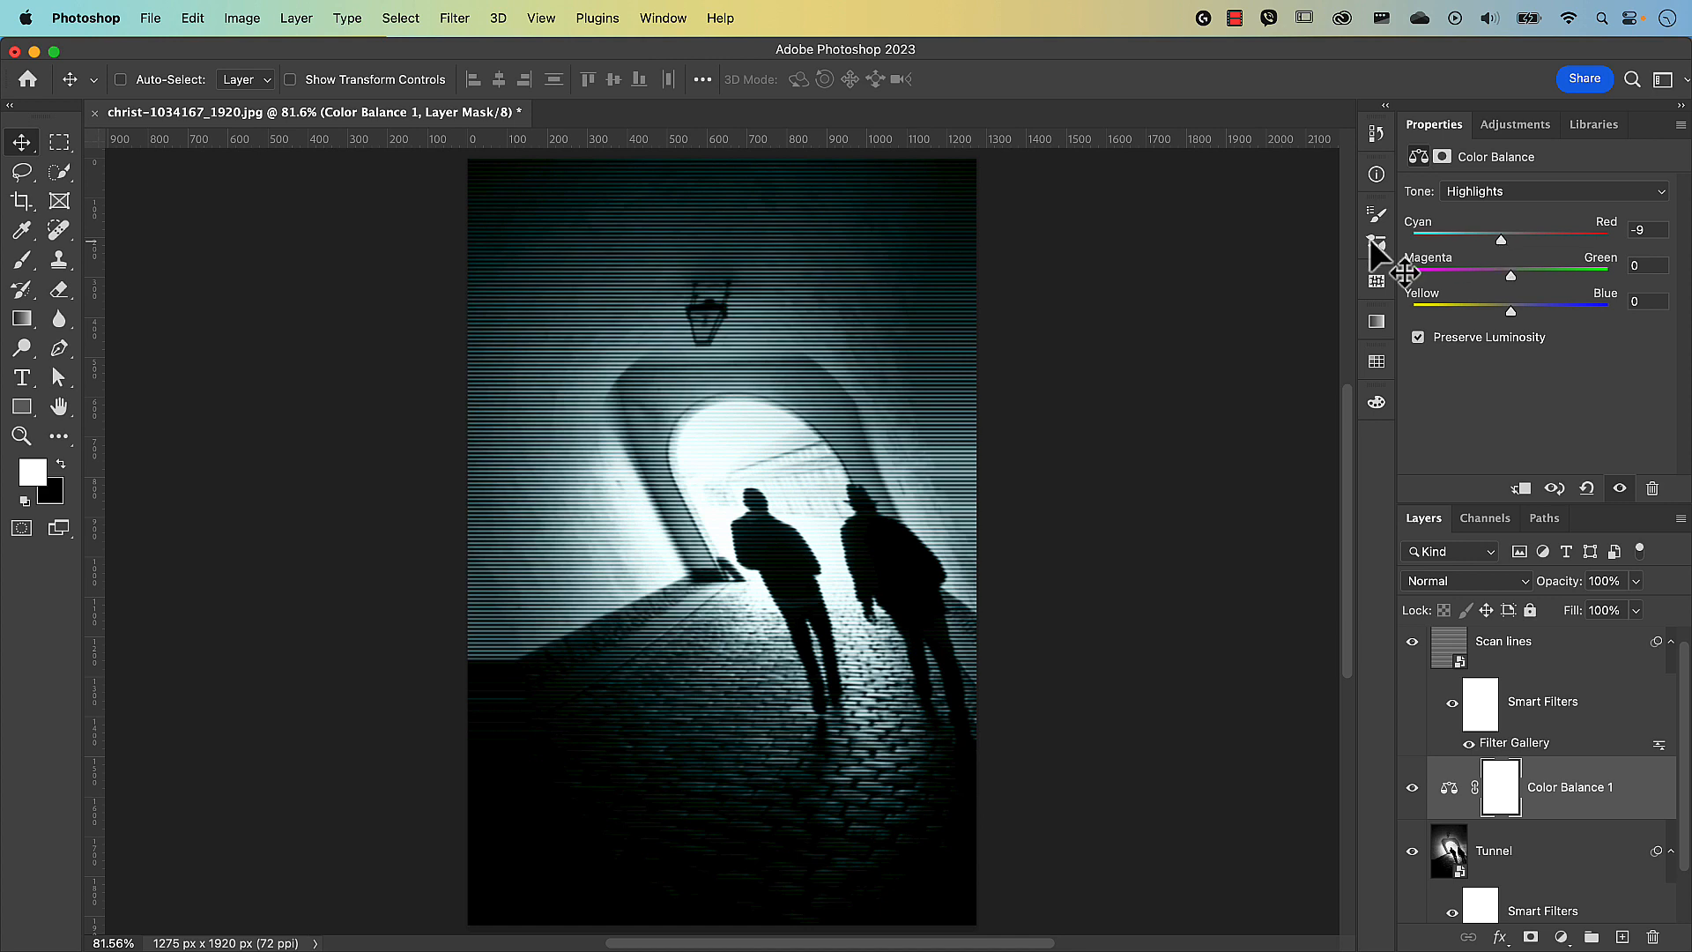
Place pexels-kritsada-seekham-7836295.jpg from the Images folder as an embedded layer.
click(150, 18)
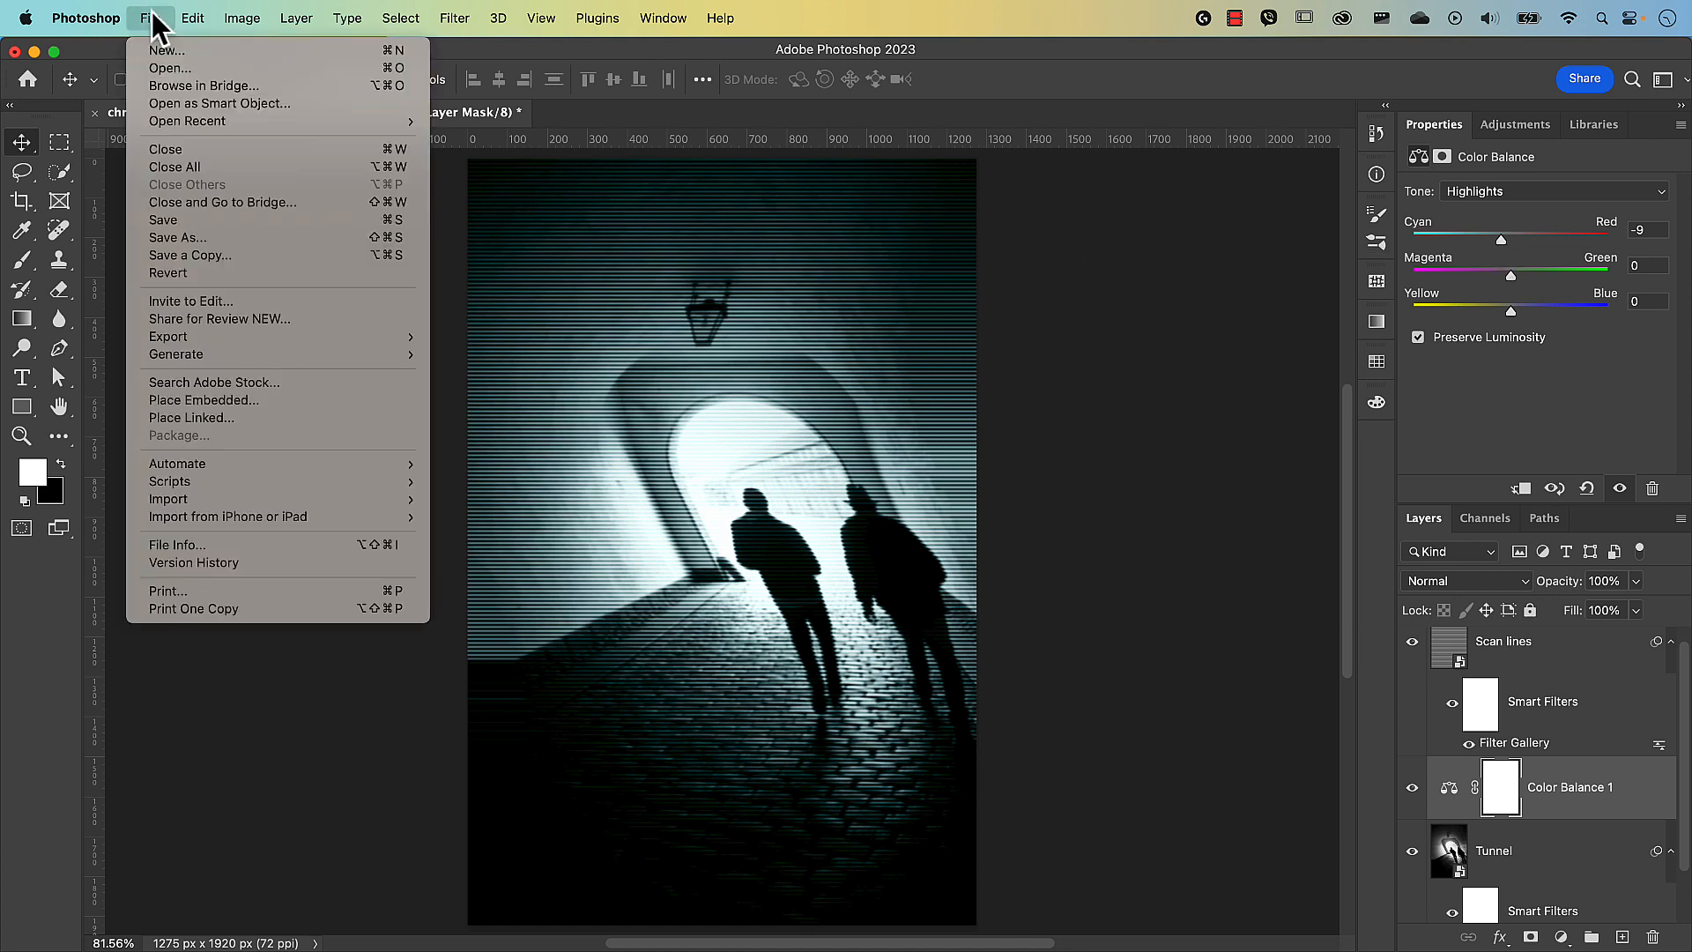
click(222, 402)
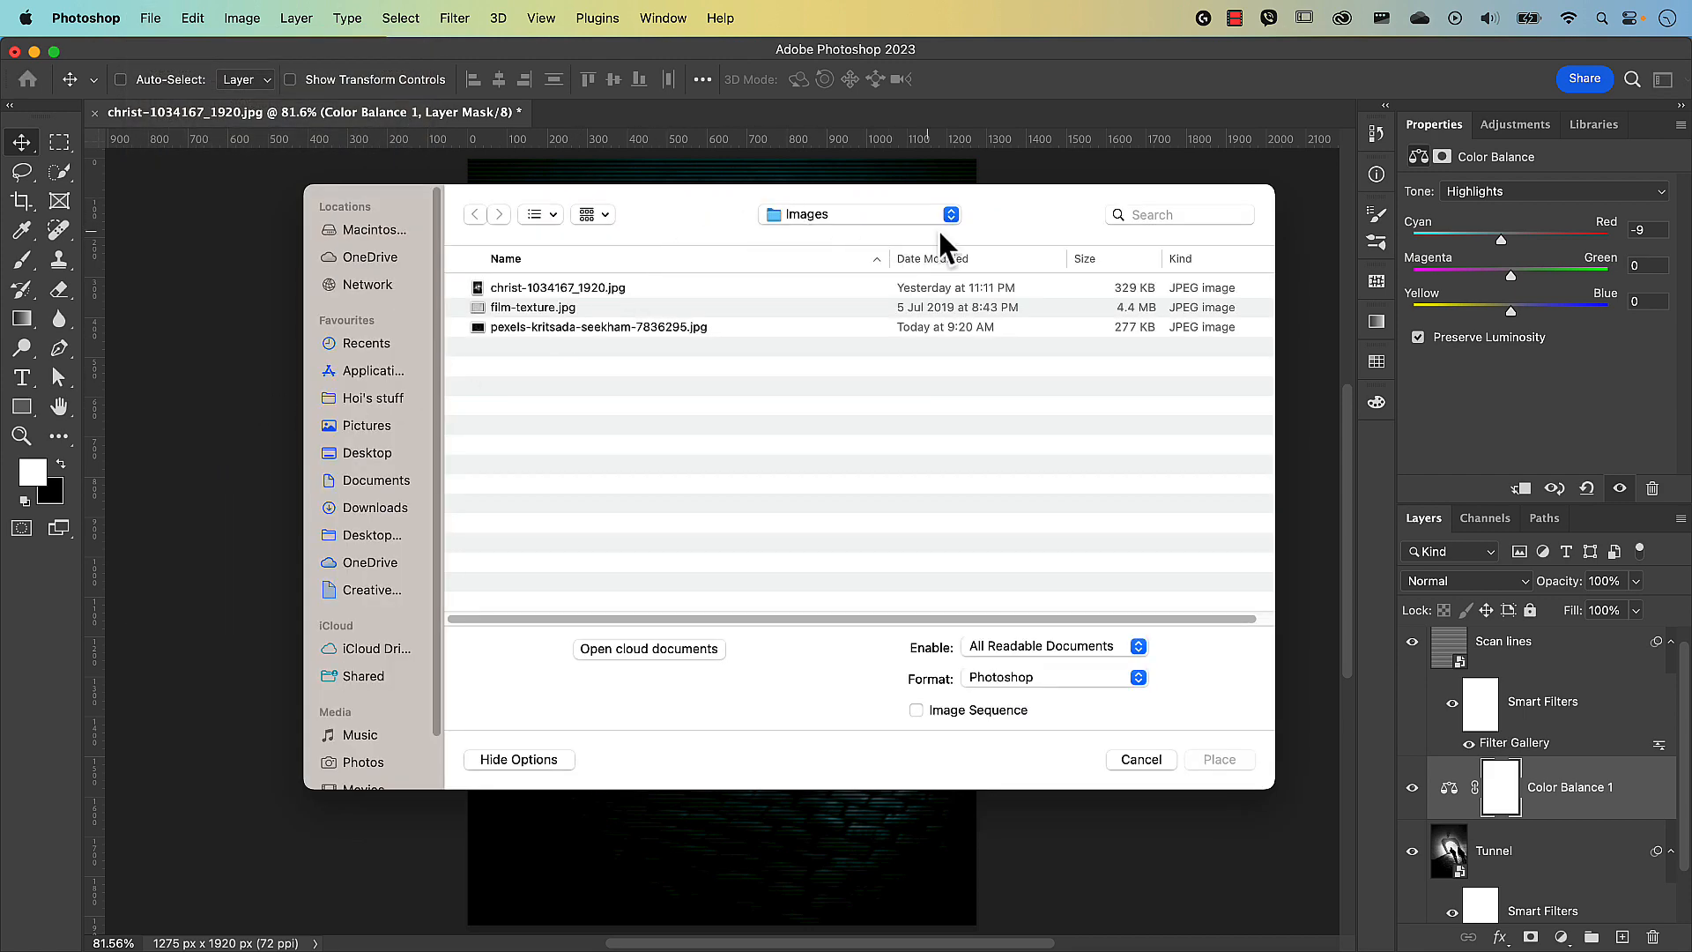
click(680, 328)
click(1218, 761)
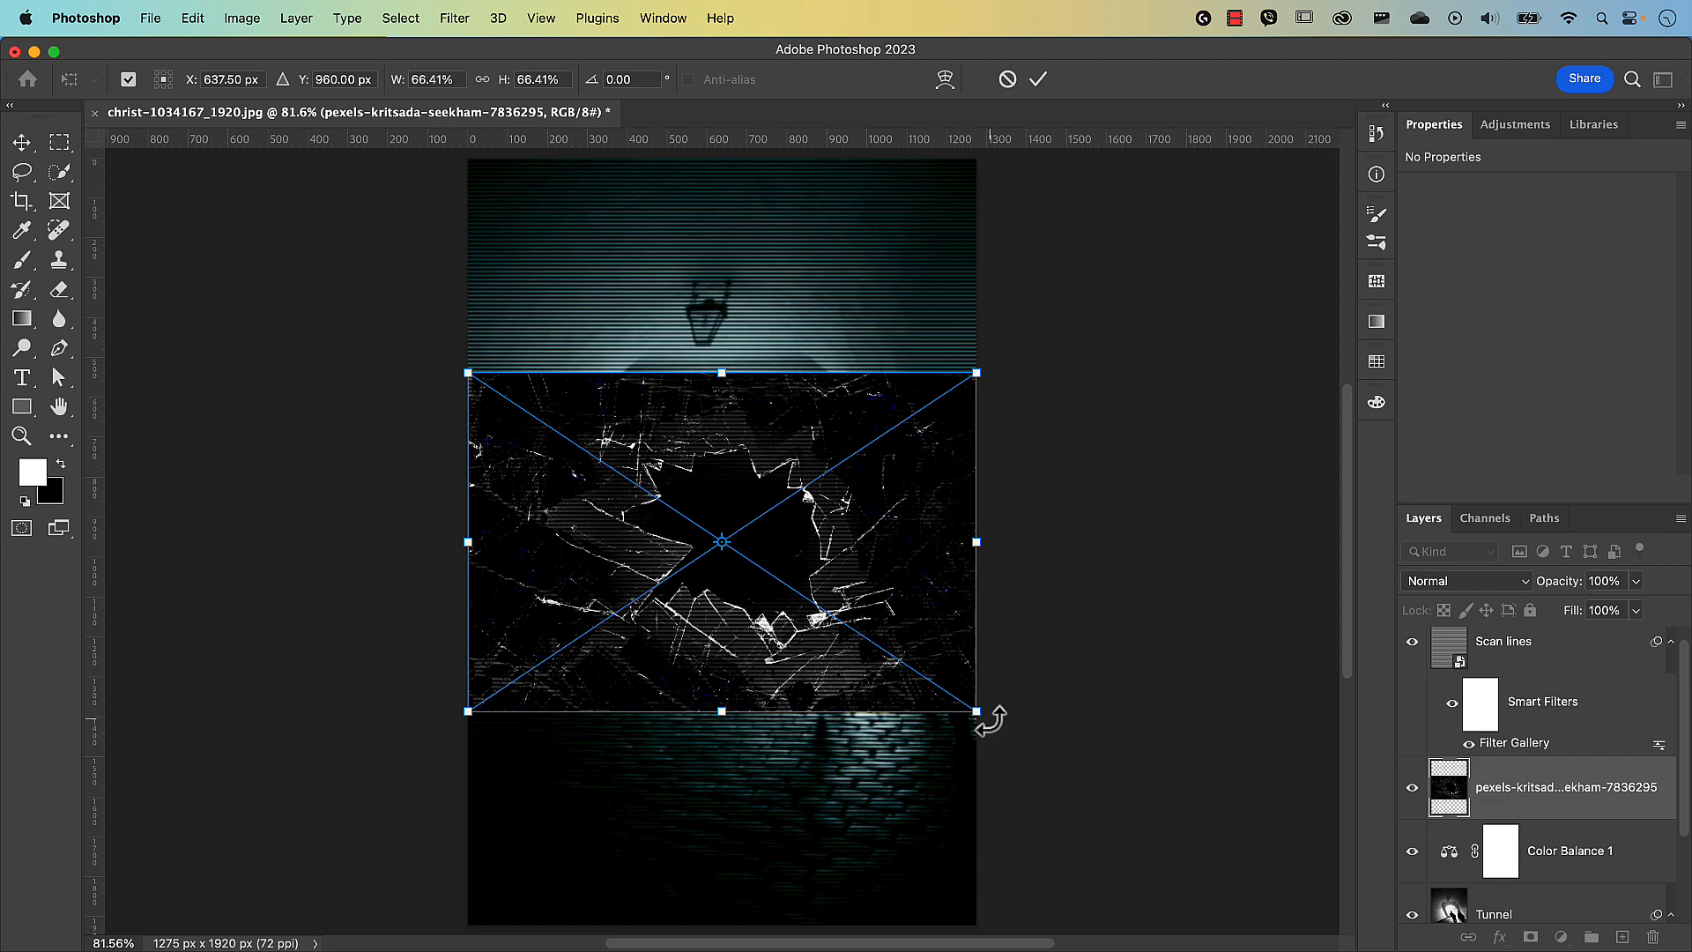
Rotate the cracked-glass image 90° and scale it to about 147% to fill the canvas.
drag(983, 723, 585, 796)
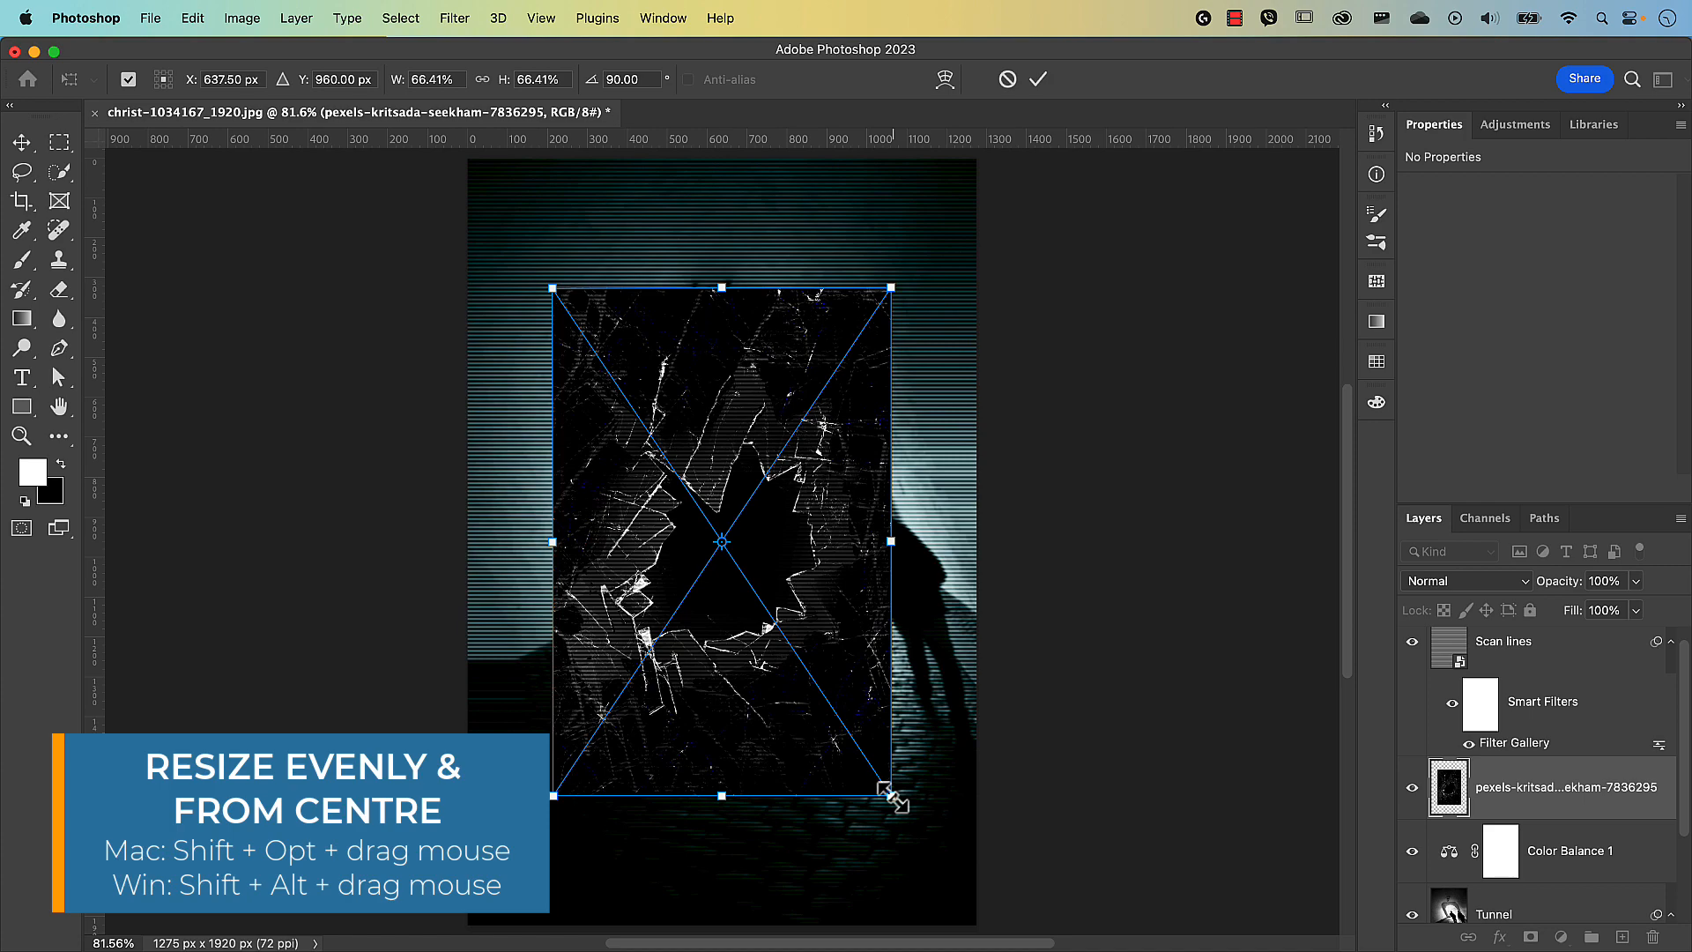
drag(892, 798, 1020, 804)
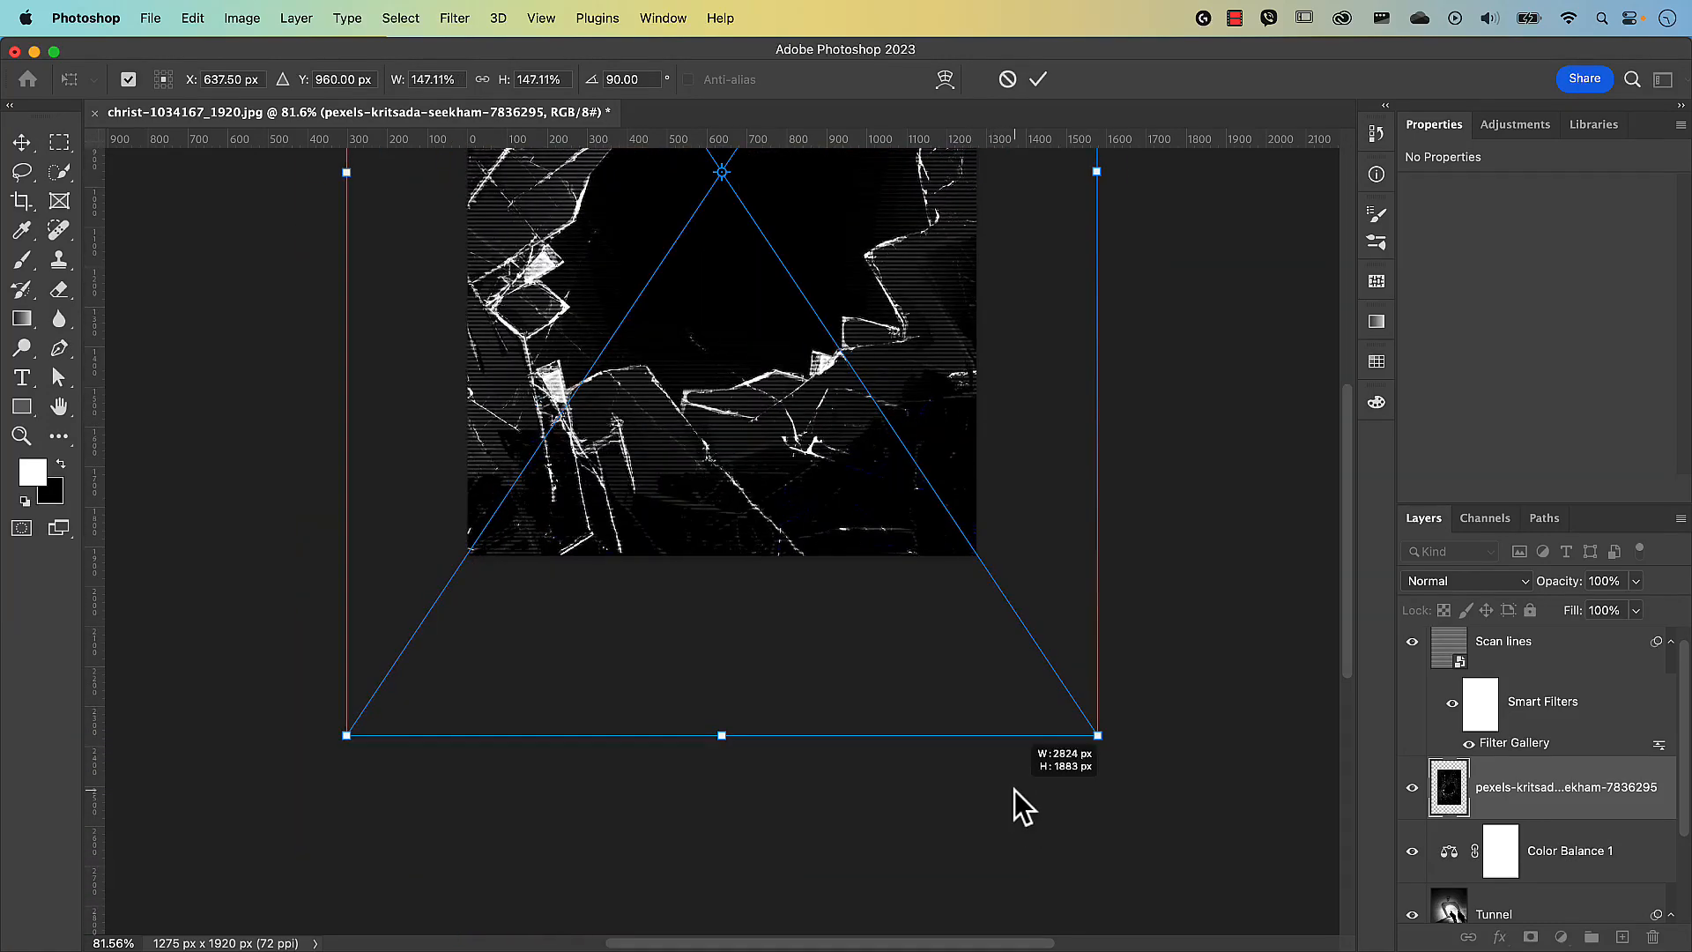
click(1037, 83)
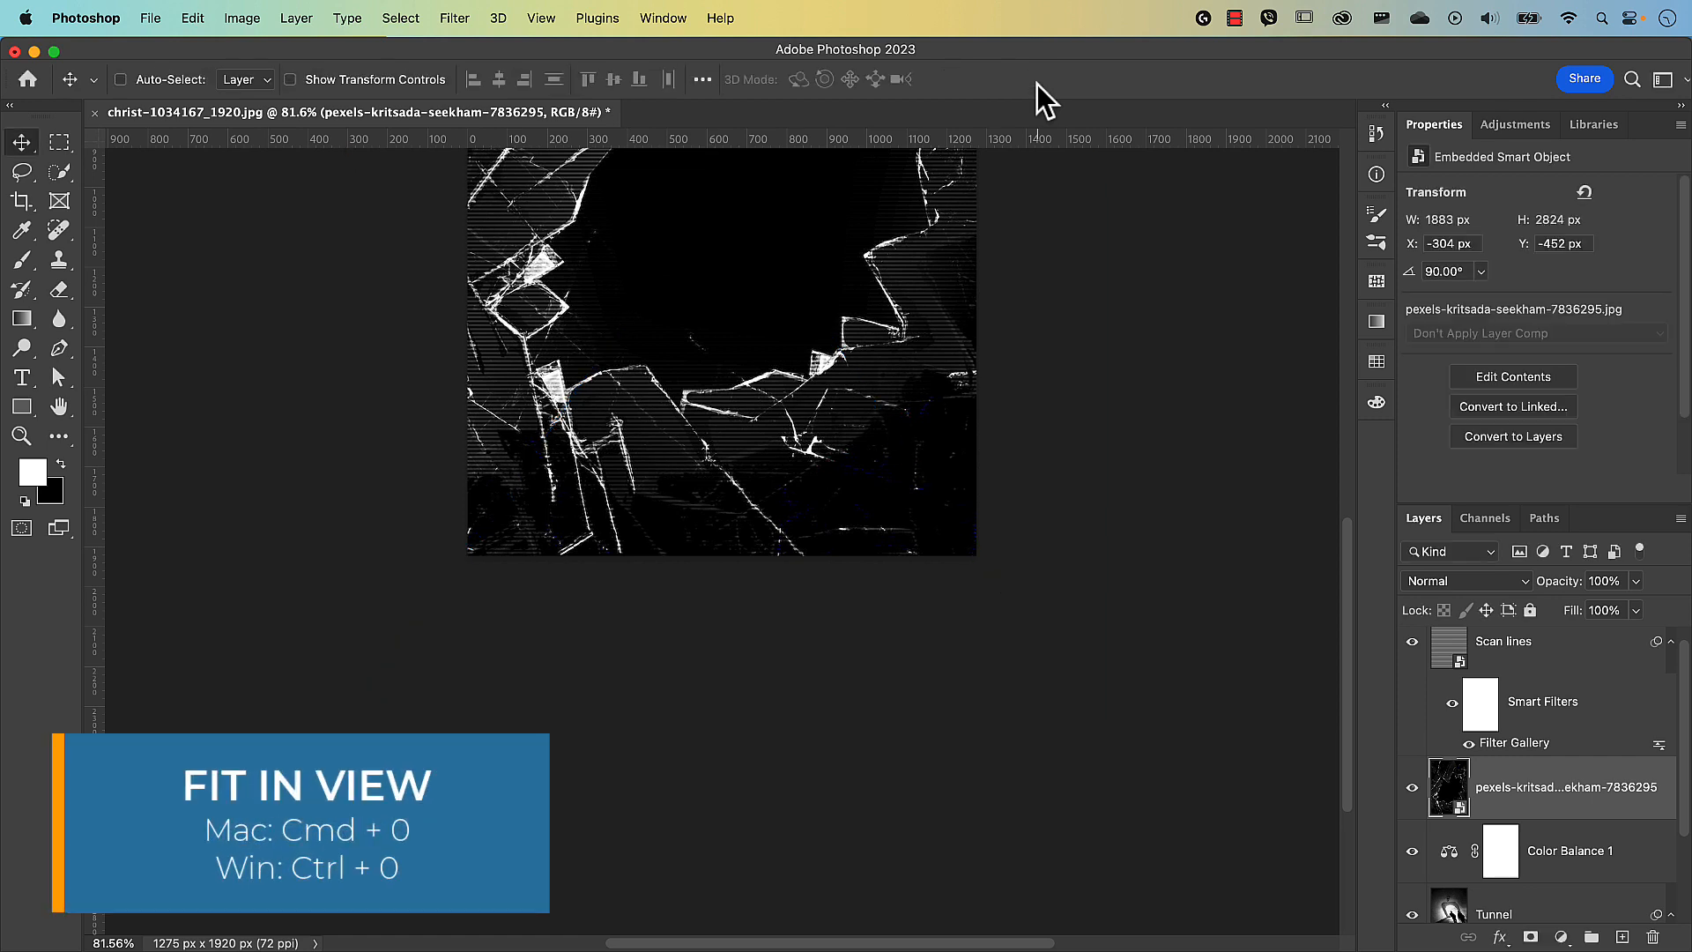
key(super+0)
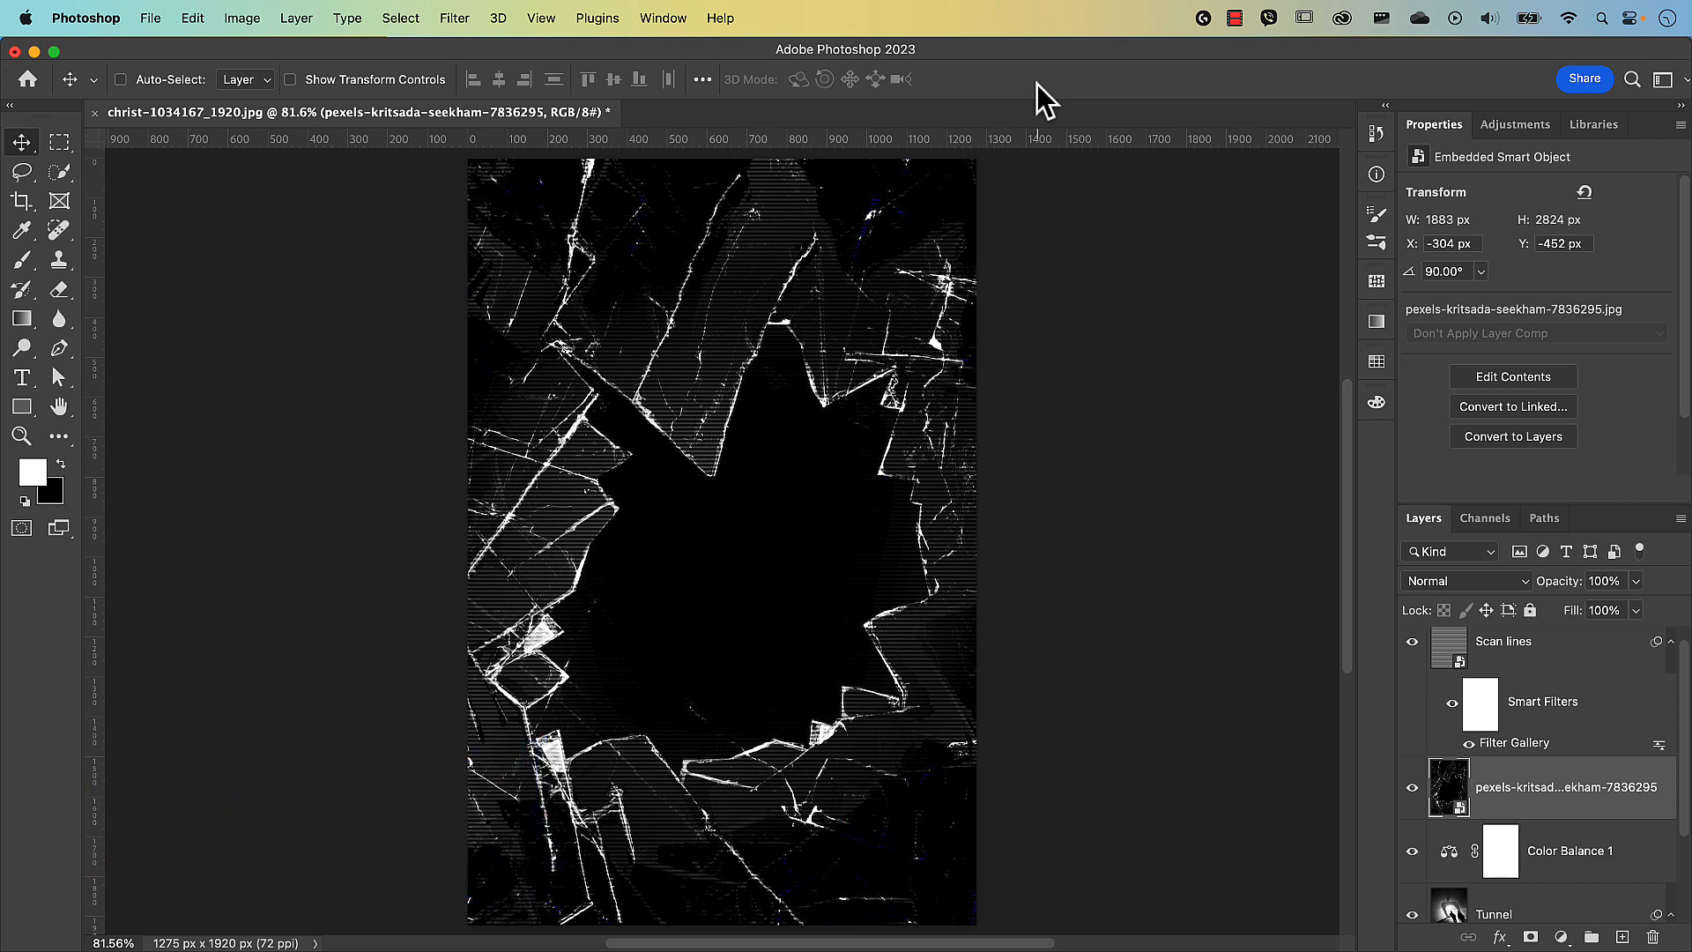
click(1459, 584)
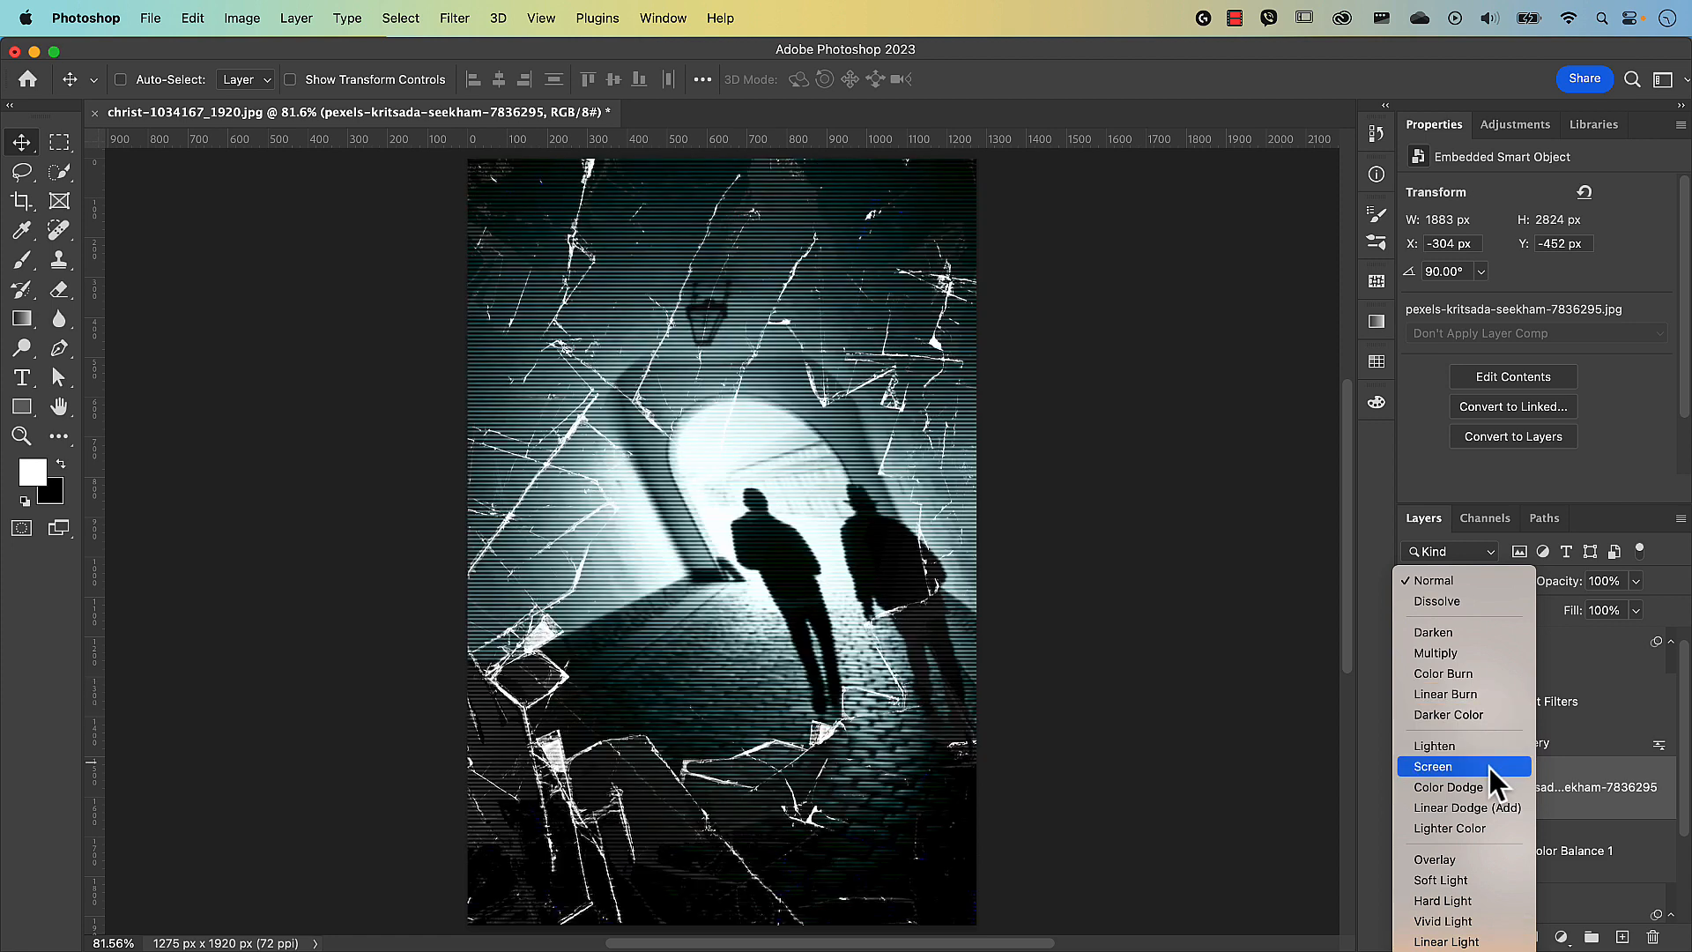
Set the glass layer to Screen blend mode and rename it 'Broken glass'.
click(1490, 769)
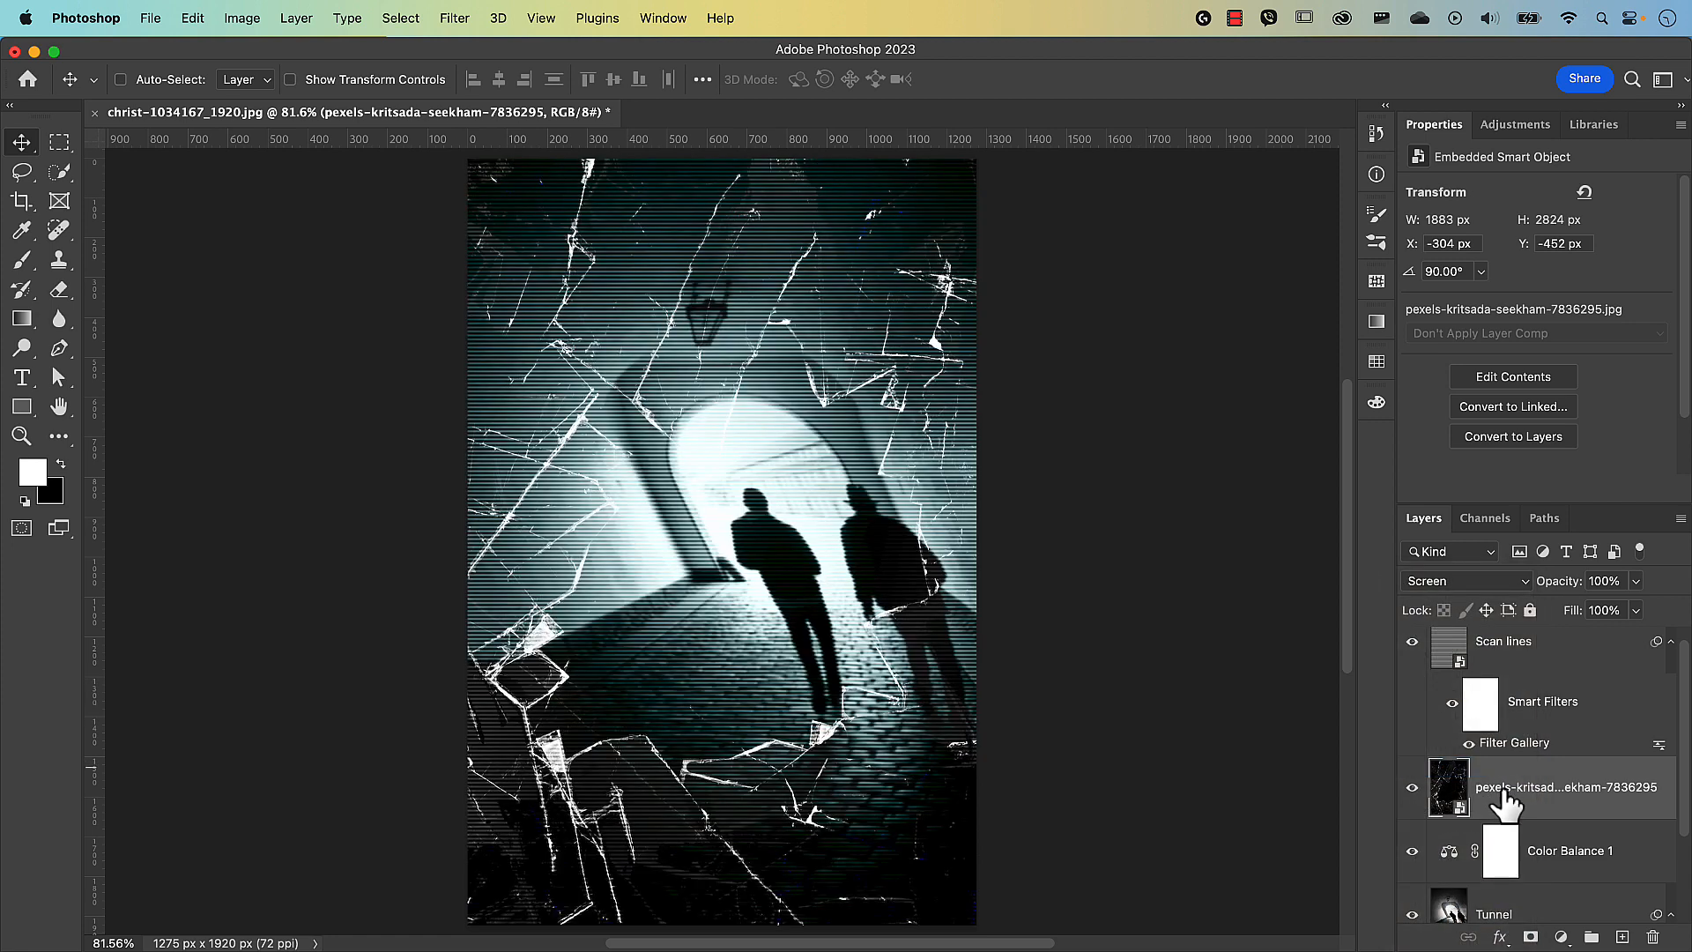
double_click(1503, 787)
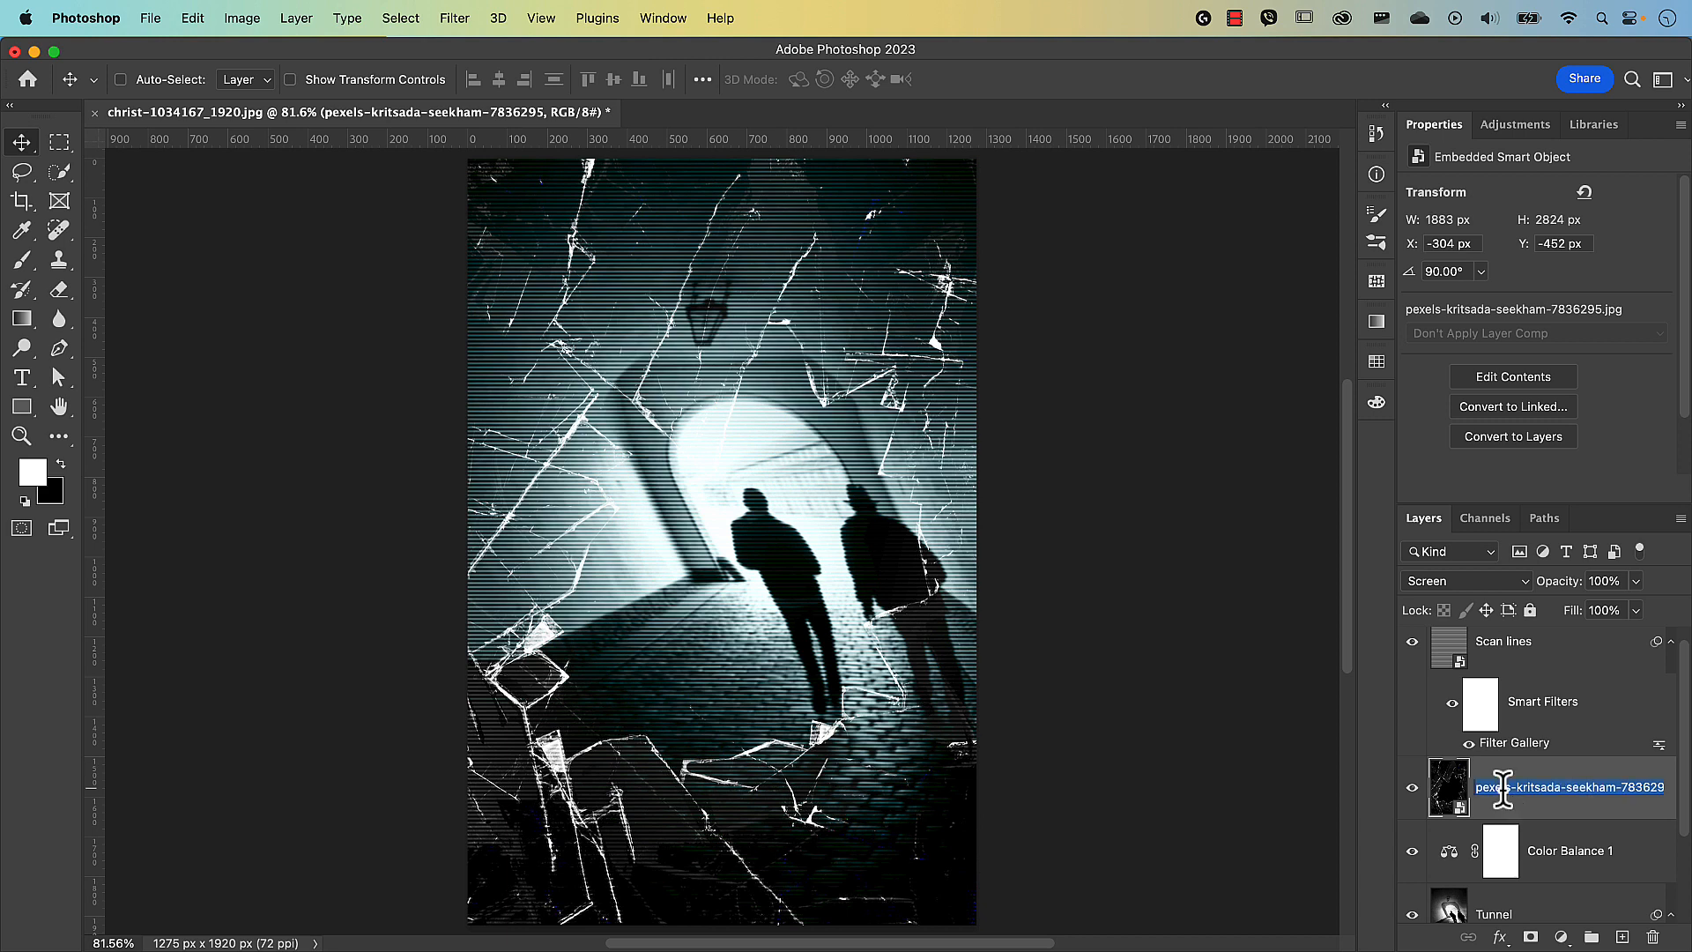
text(Broken glass)
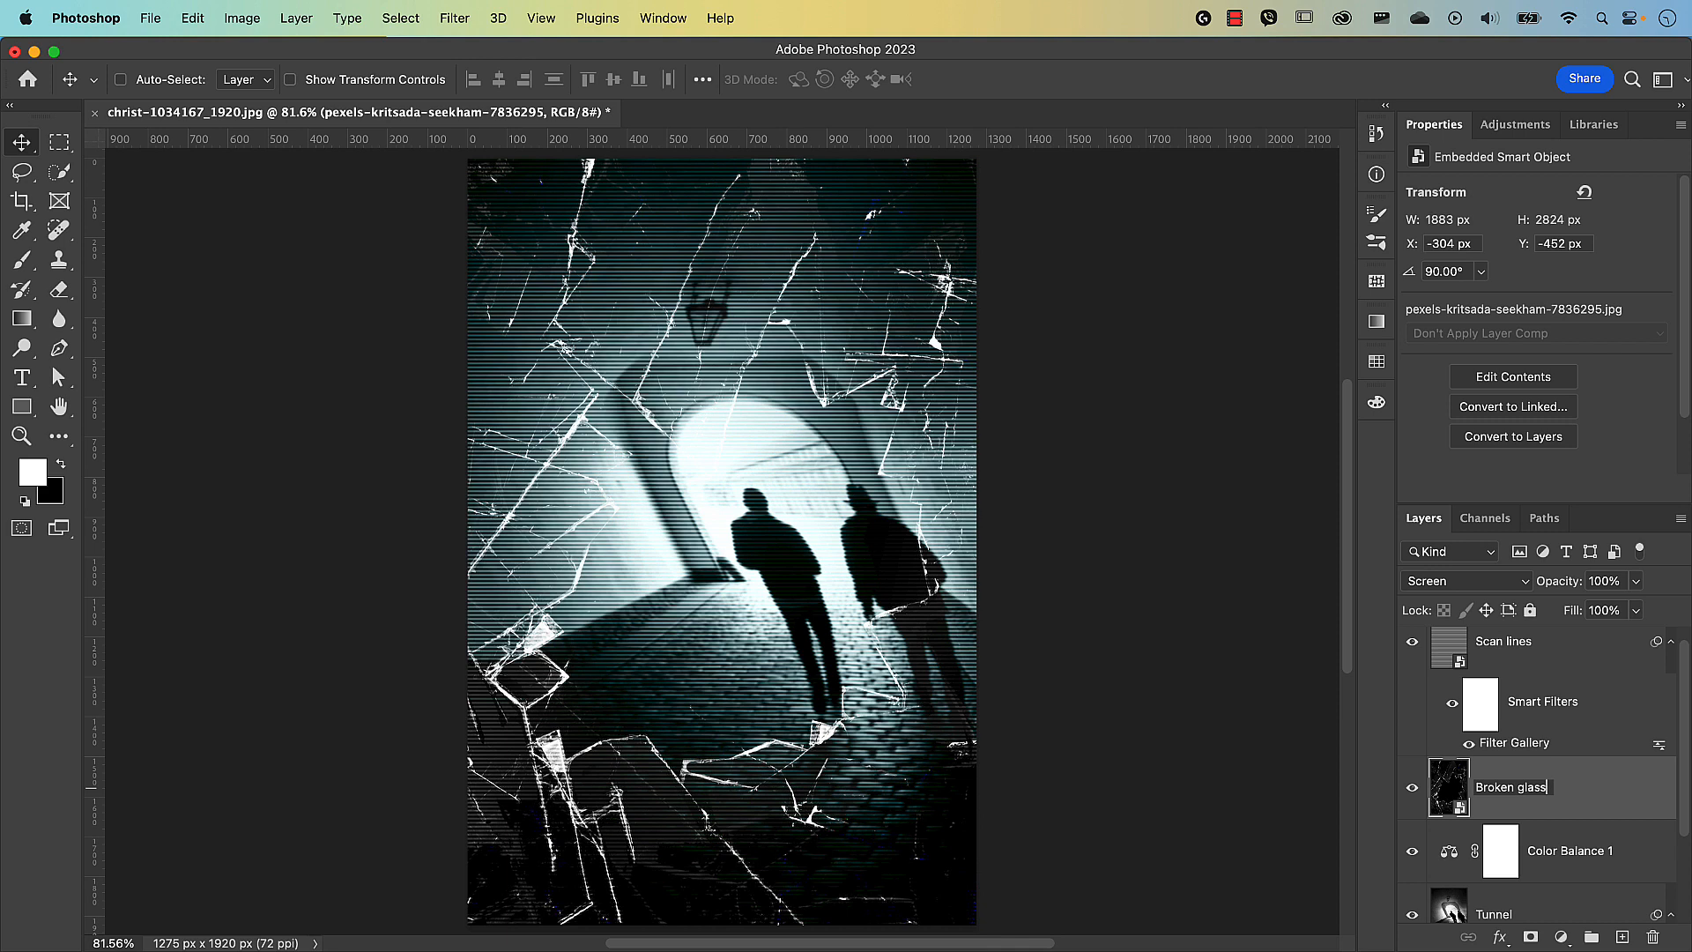
key(Return)
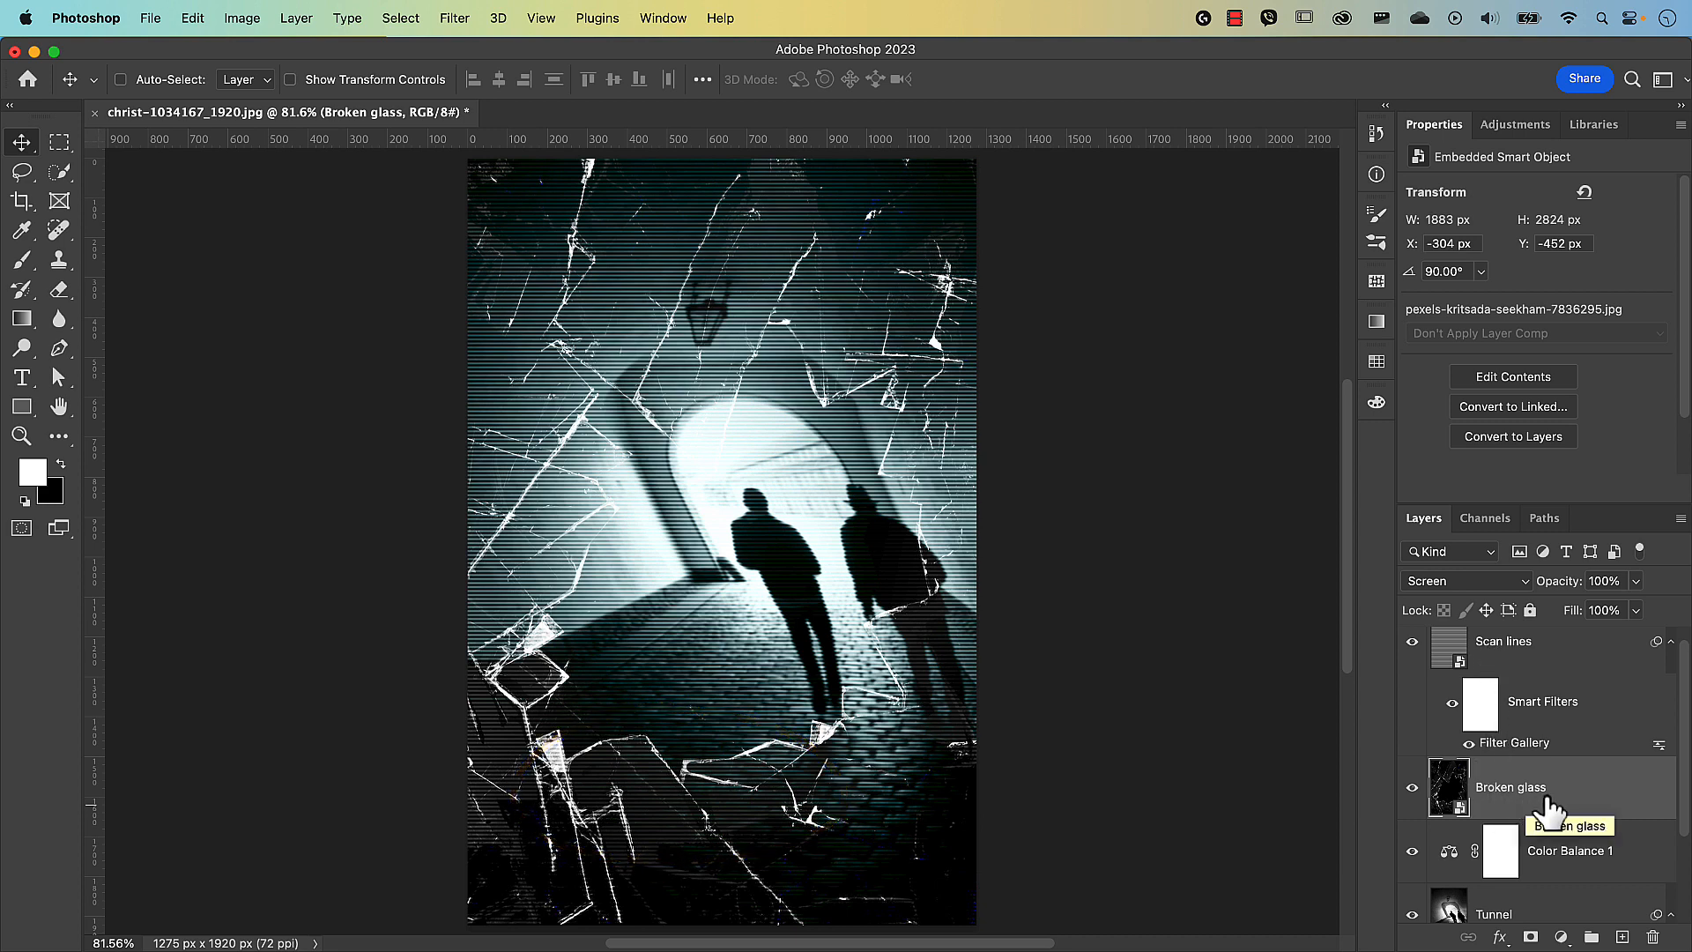
Drag the Broken glass layer above Scan lines to the top of the stack.
drag(1598, 805, 1561, 631)
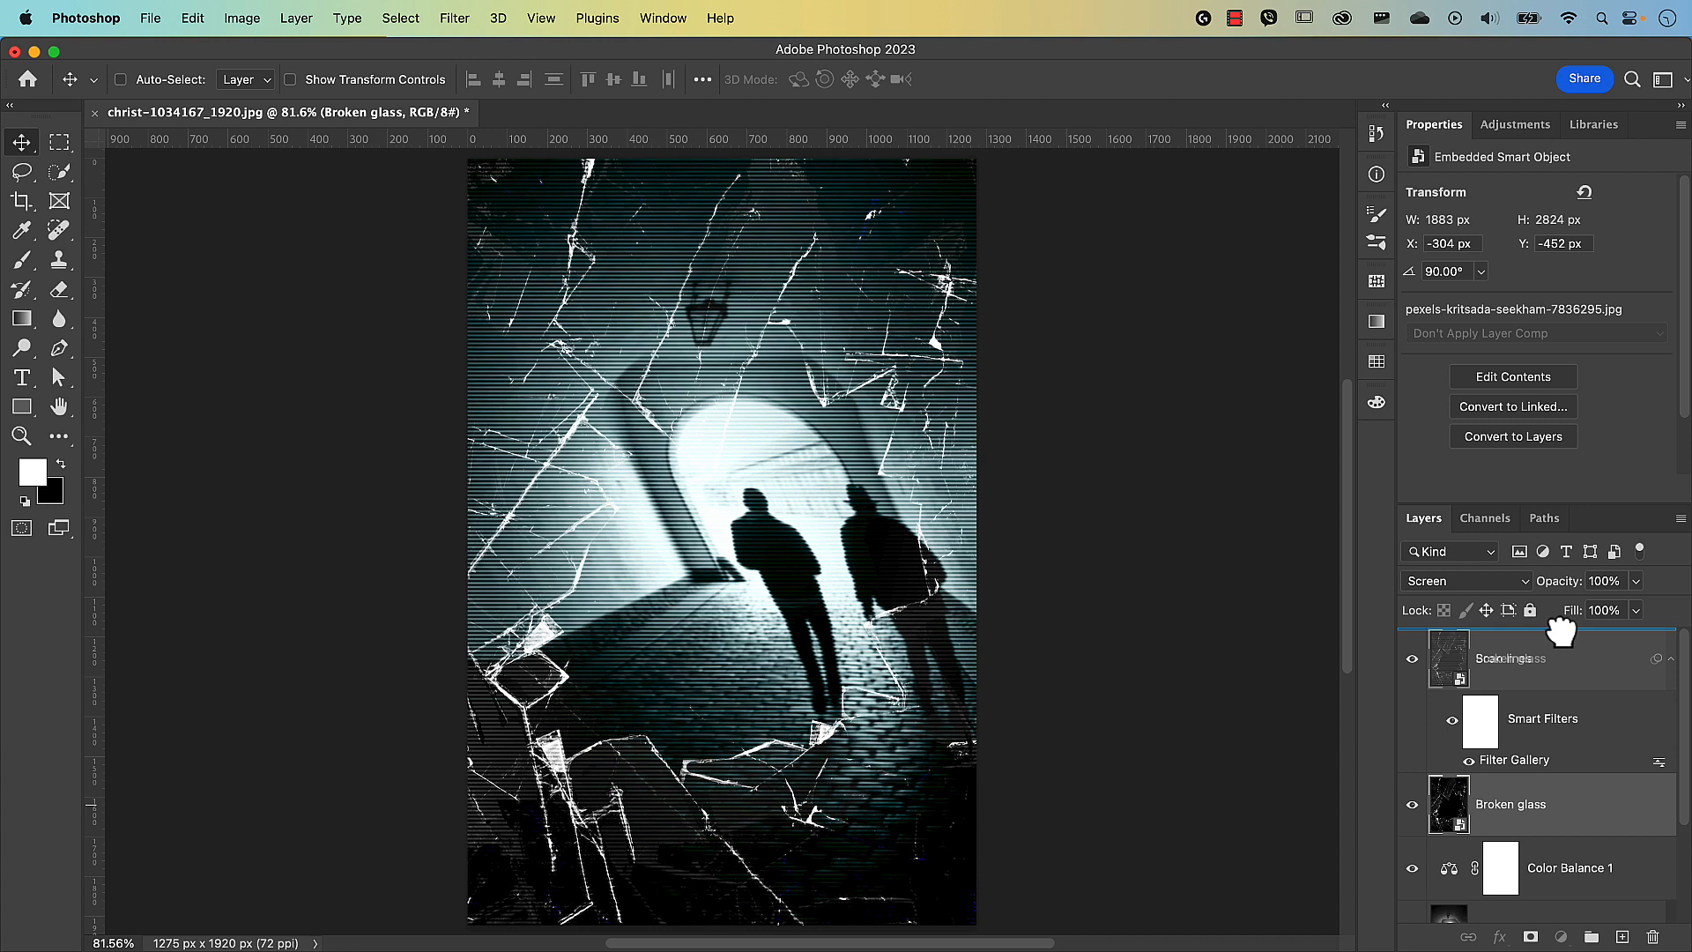
drag(1561, 631, 1561, 631)
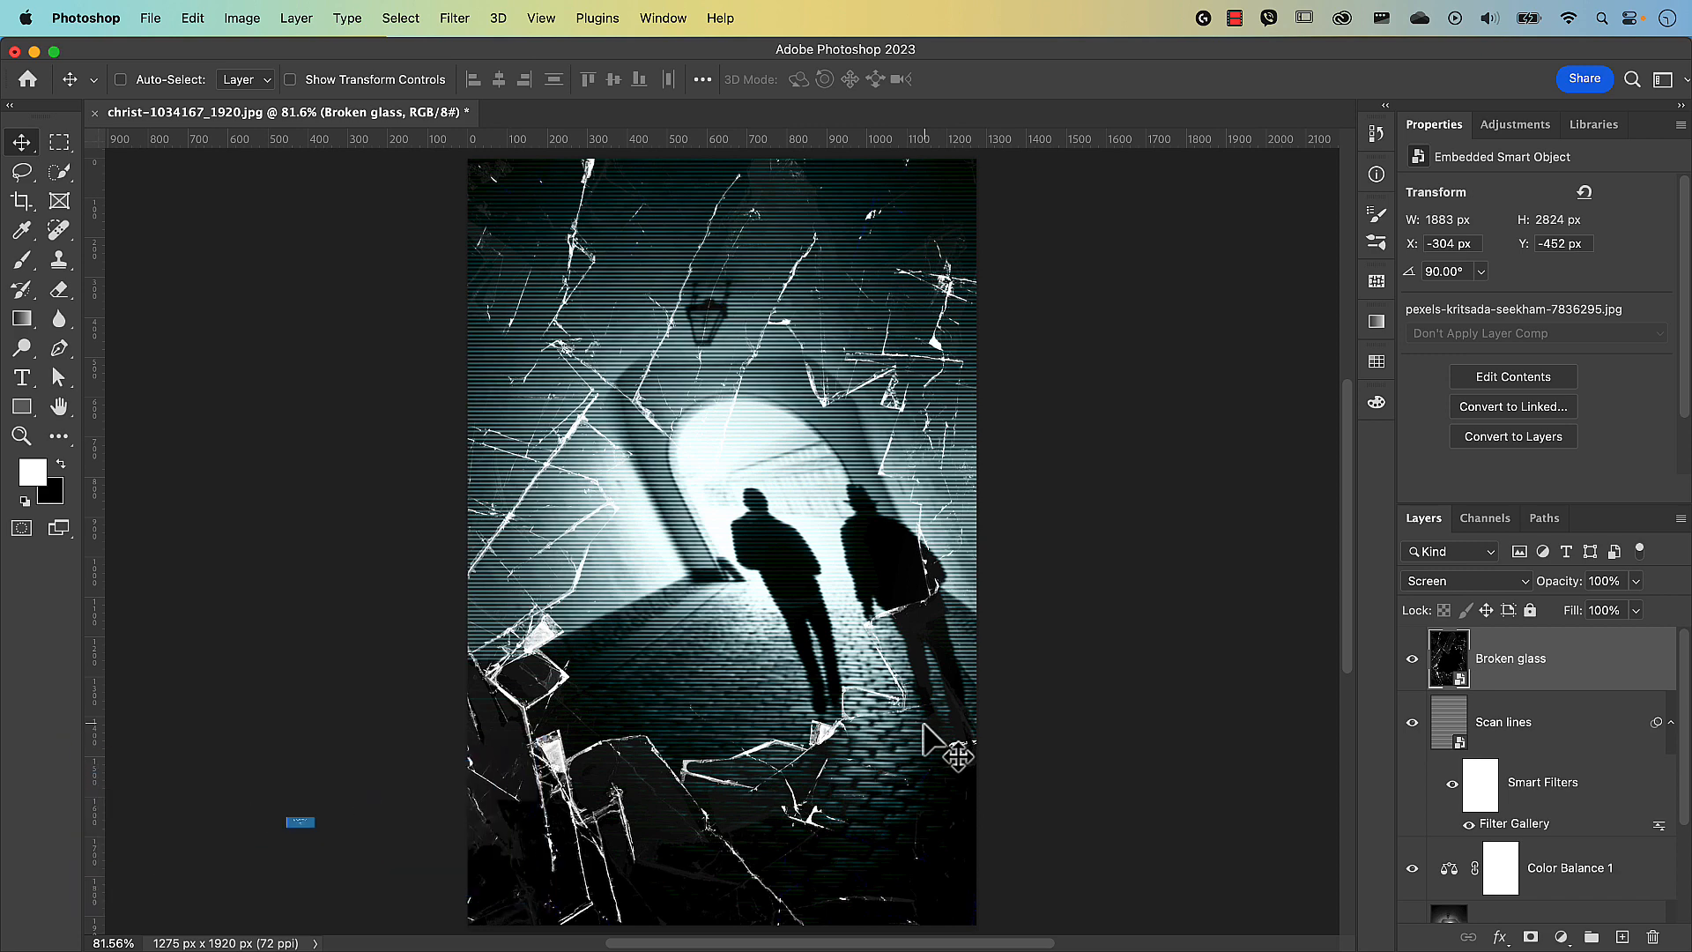
Shift the Broken glass layer right and up, adjust it with Free Transform, and fit the poster in view.
drag(926, 727, 996, 722)
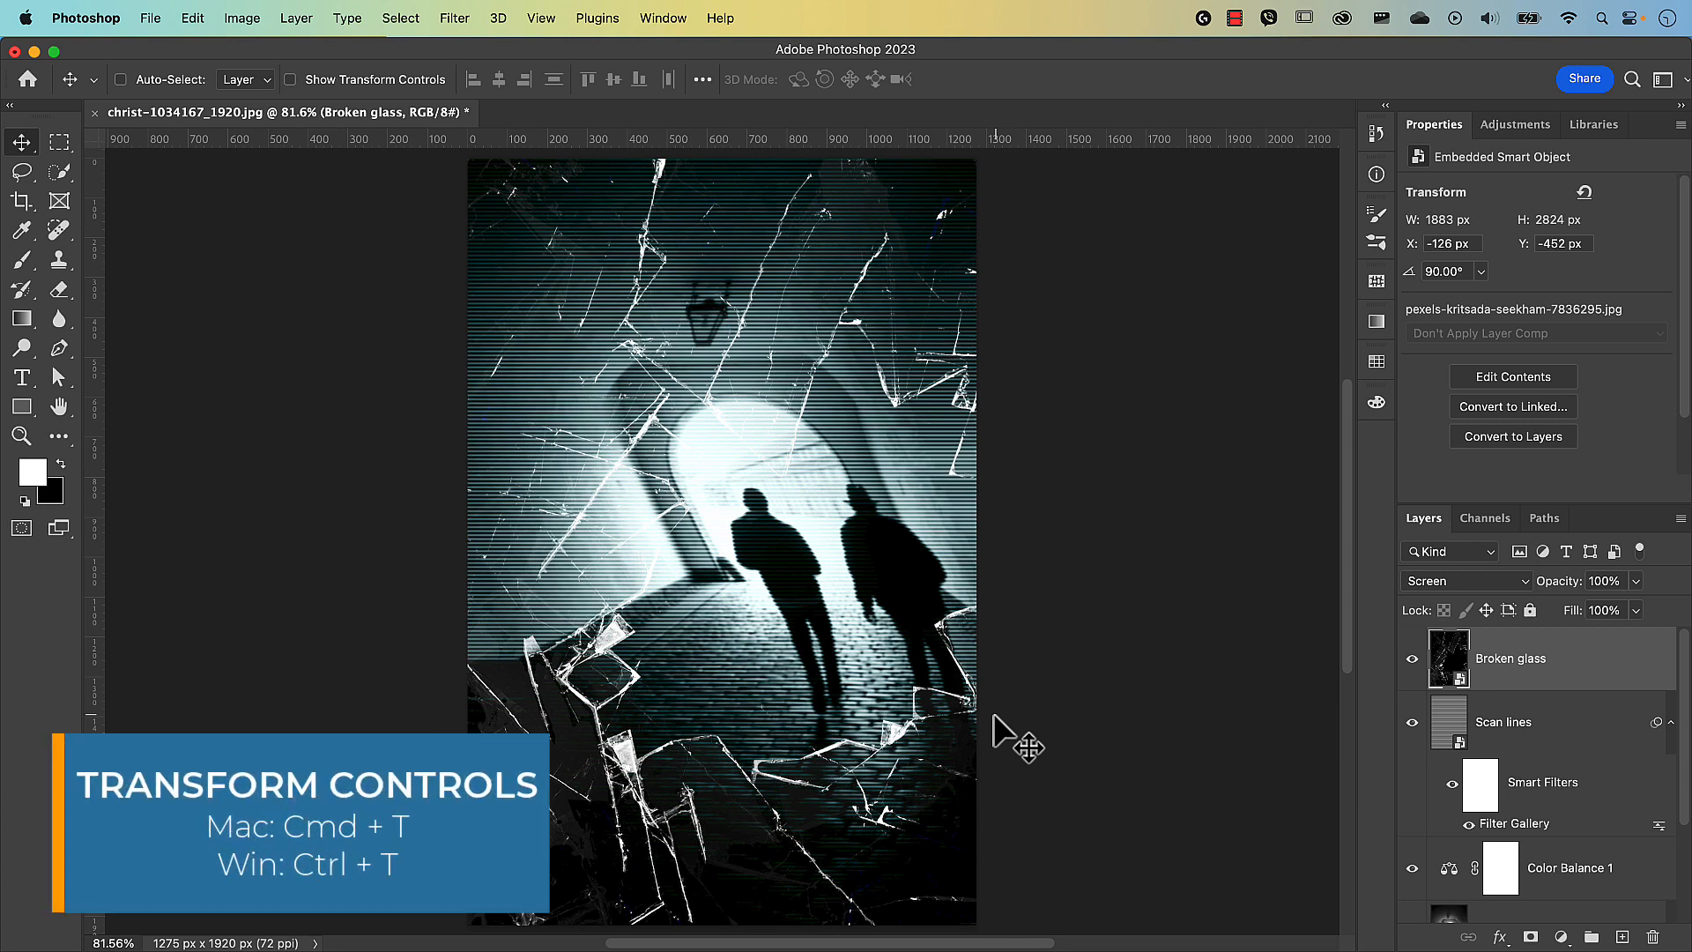
key(super+t)
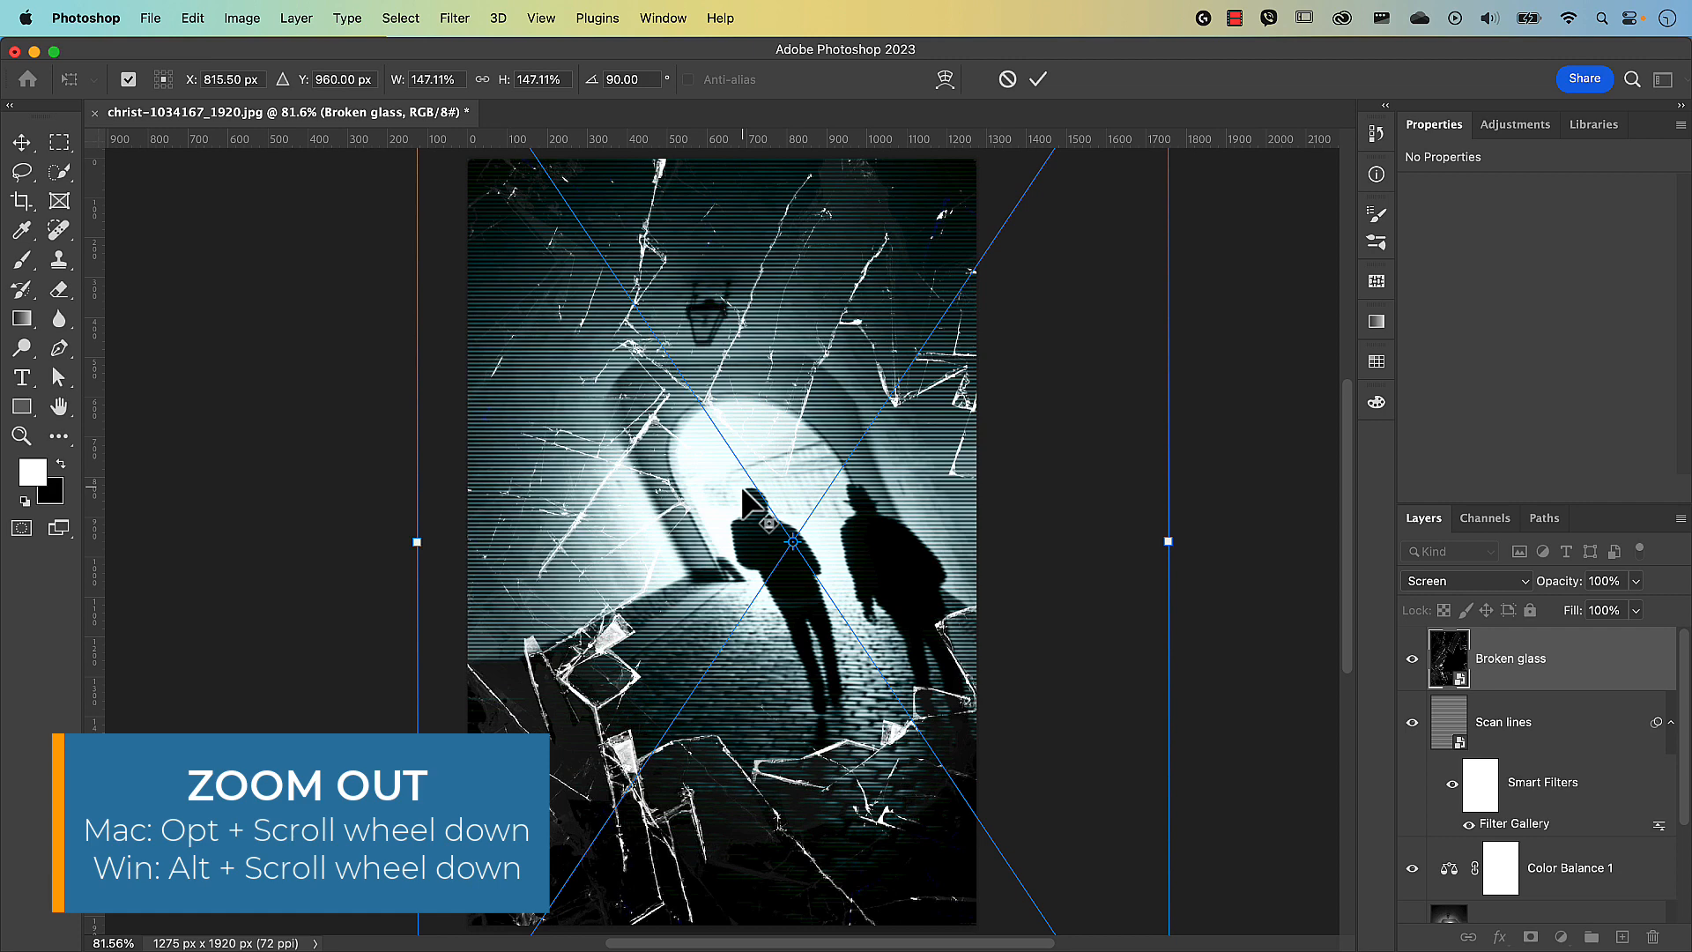
scroll(746, 499, down, 5)
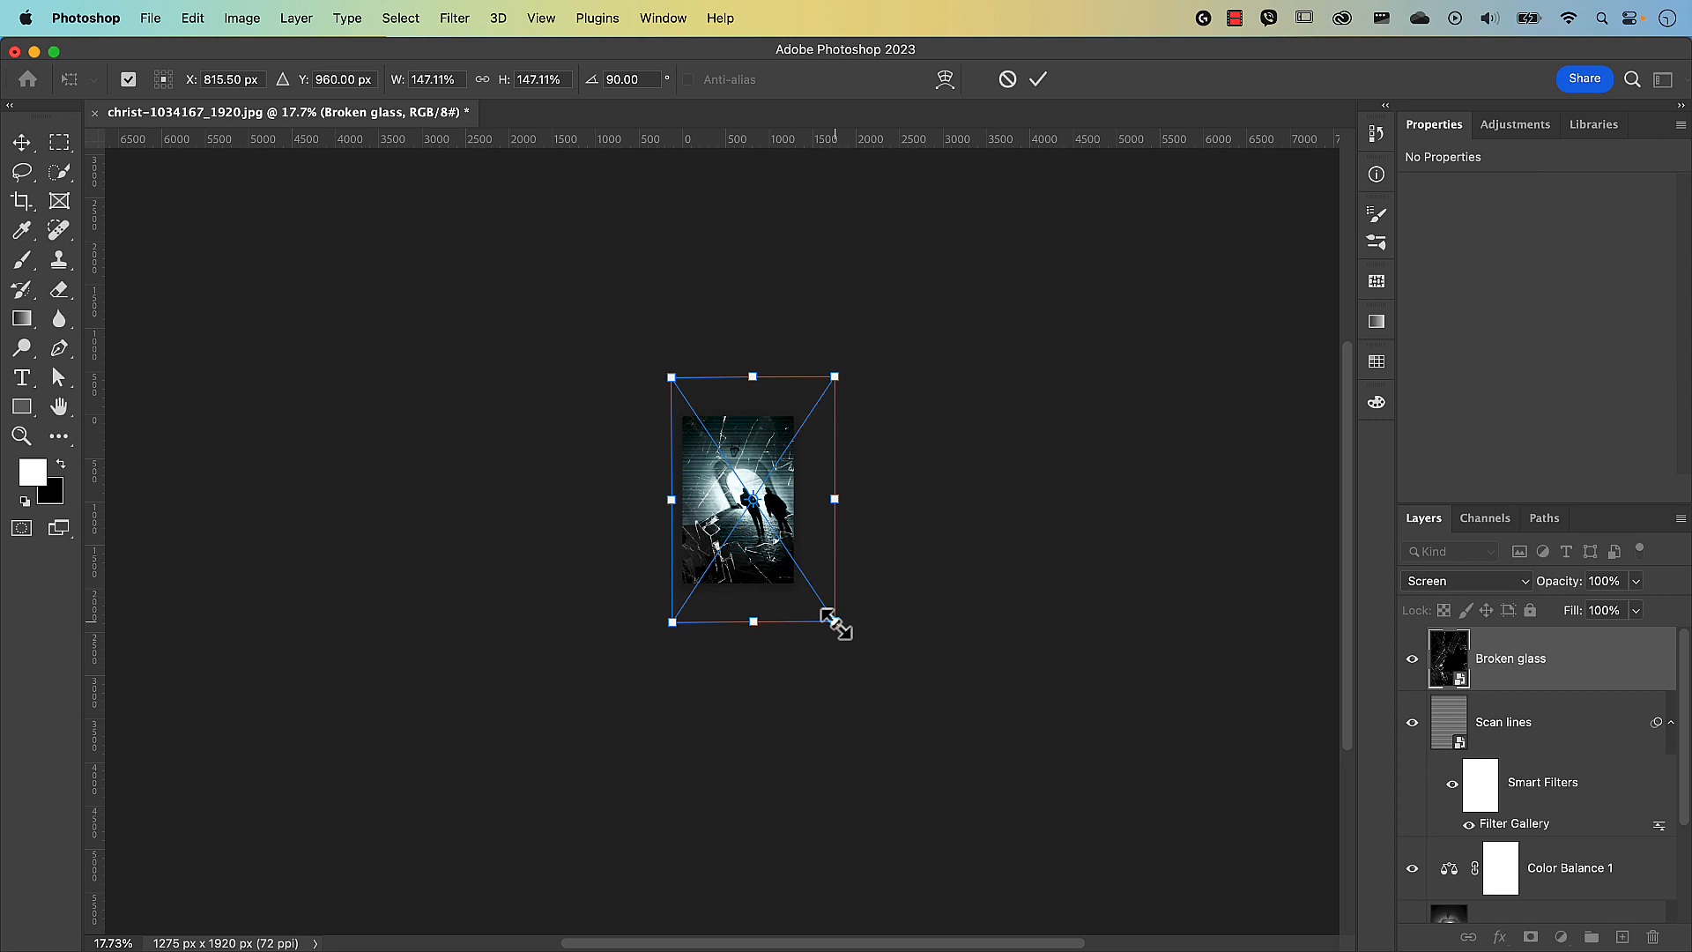
key(Return)
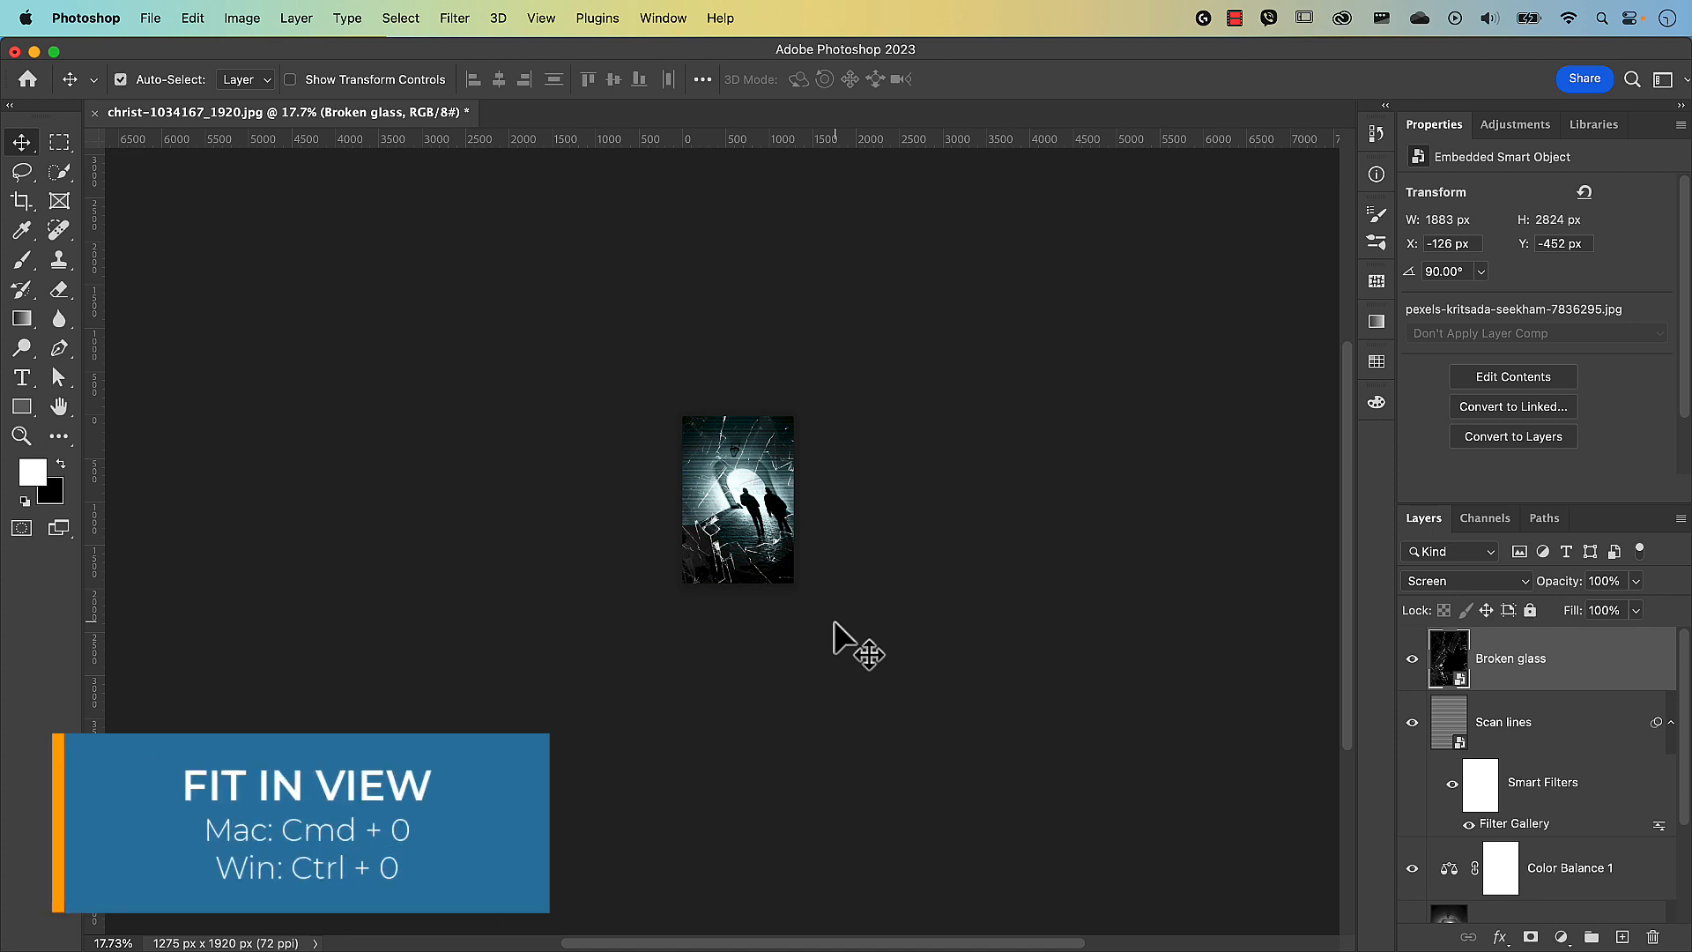
key(super+0)
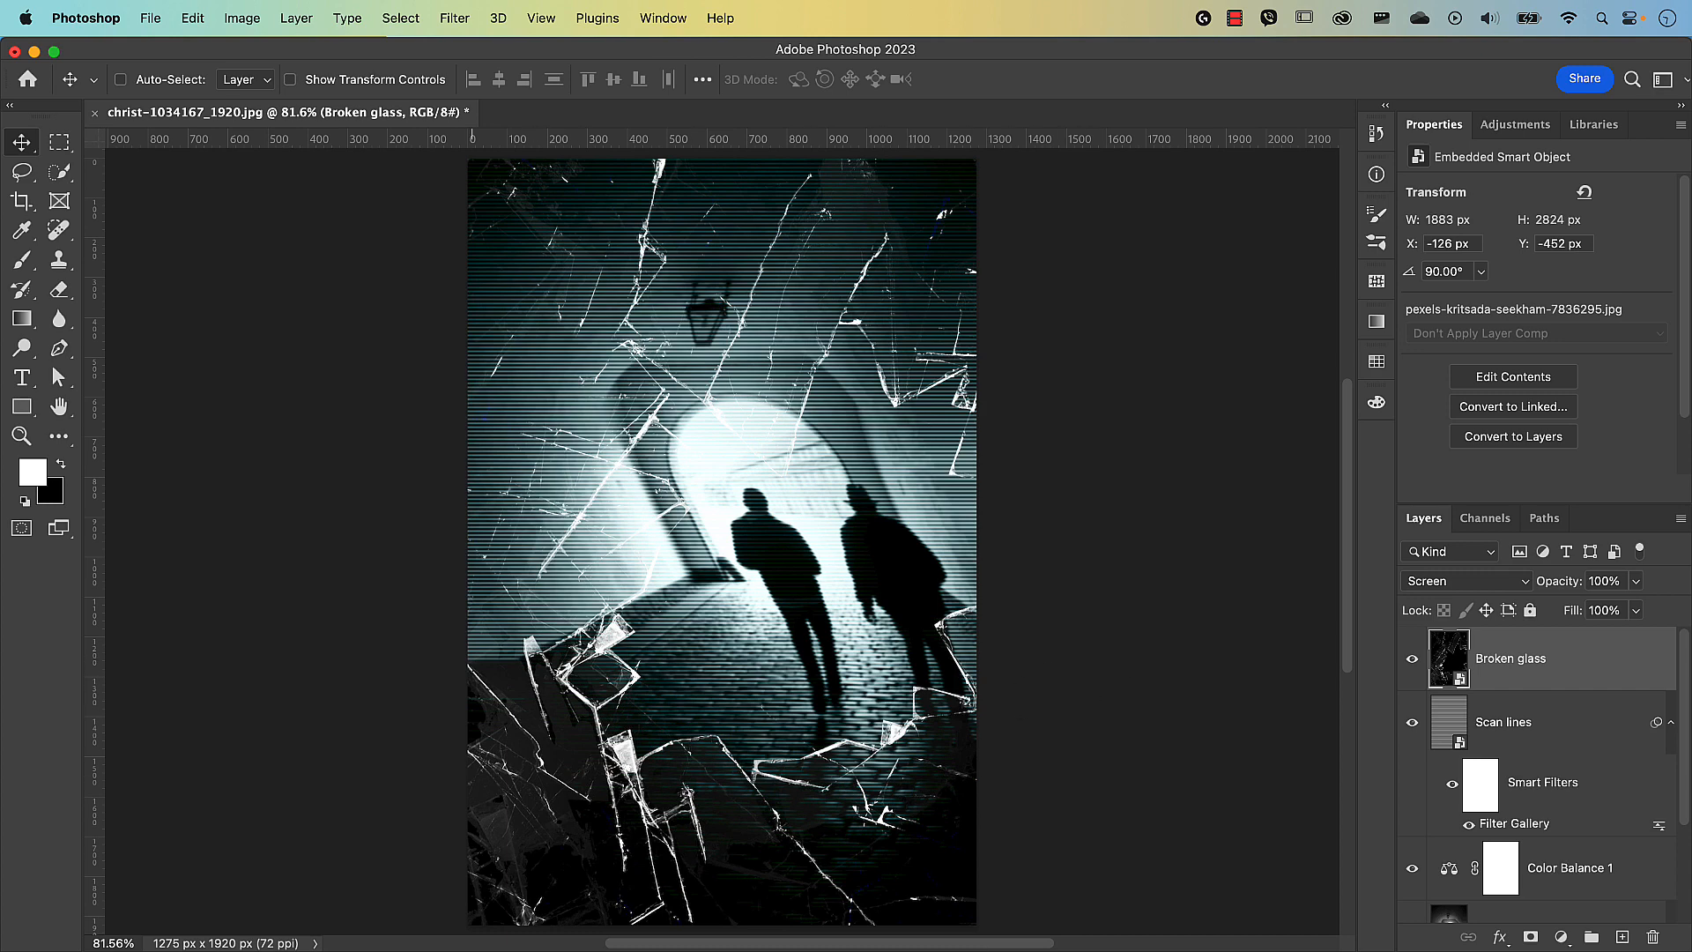
click(388, 948)
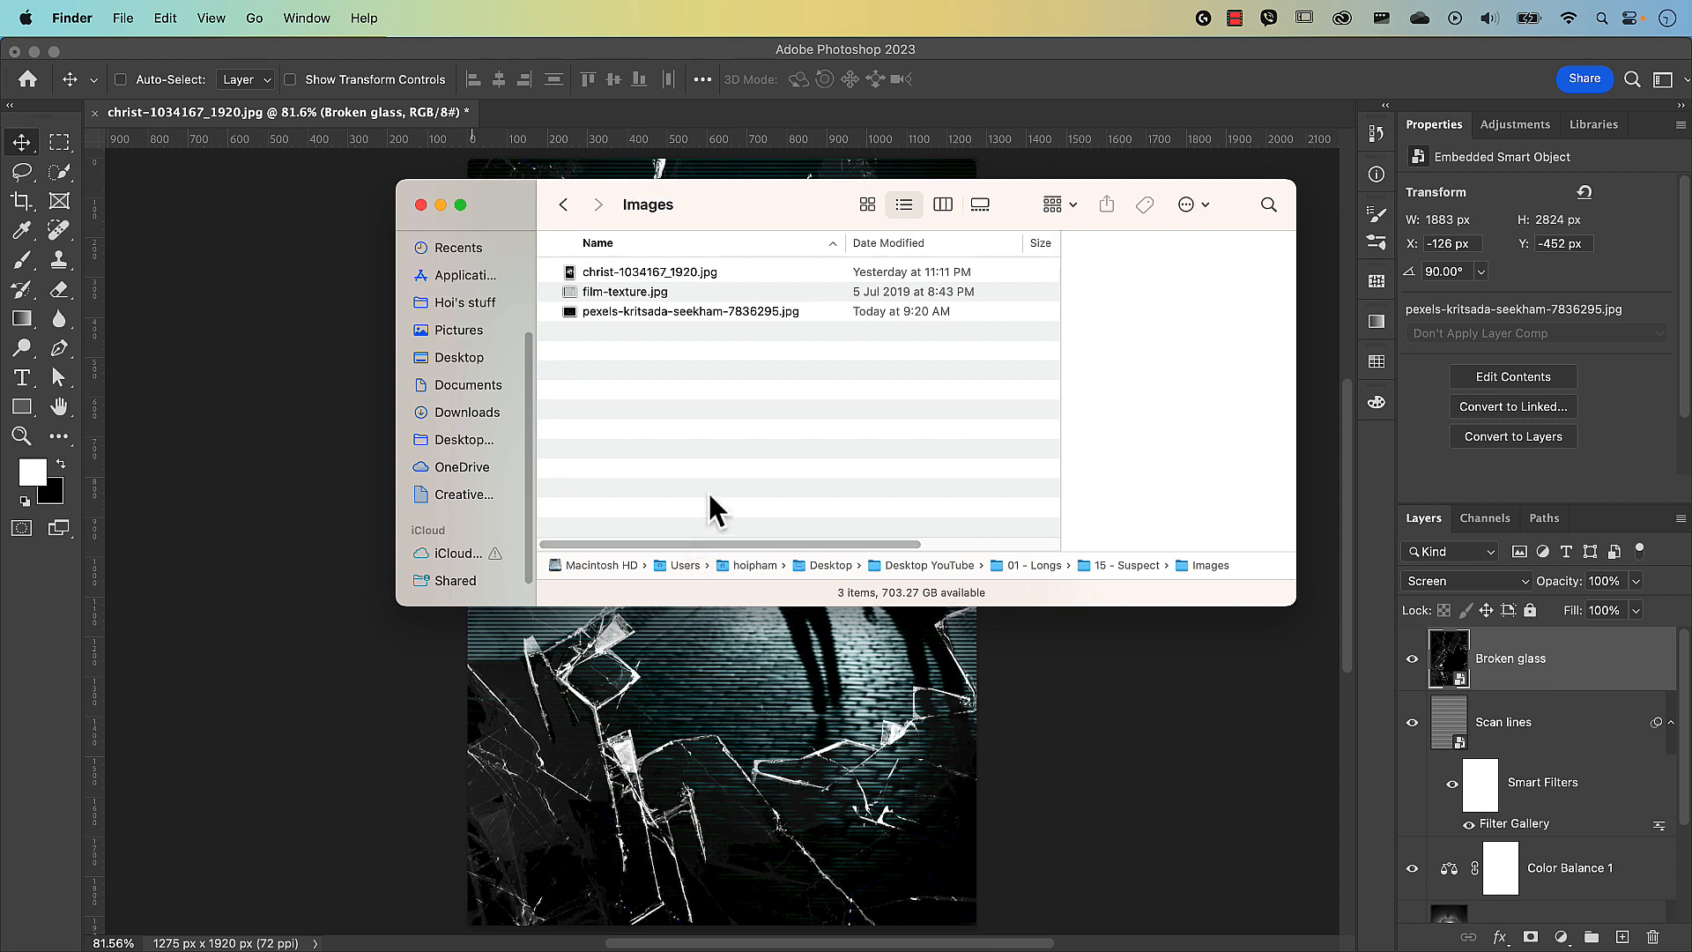
Drag film-texture.jpg from the Finder Images window onto the Photoshop canvas.
click(628, 293)
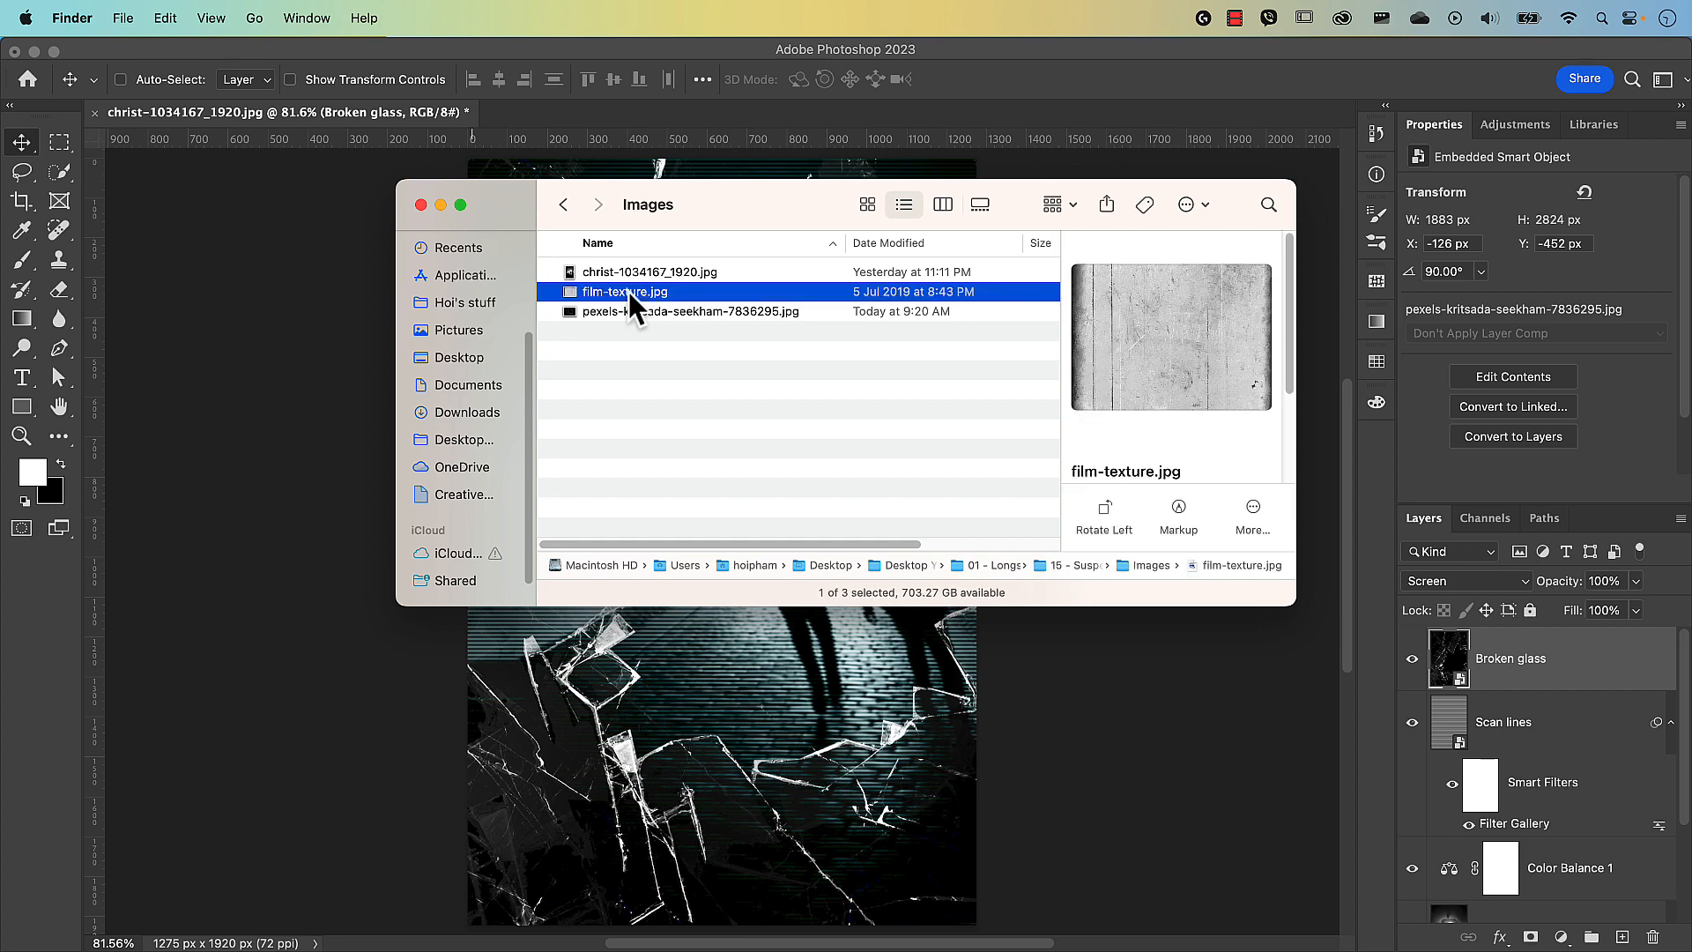
drag(627, 294, 706, 689)
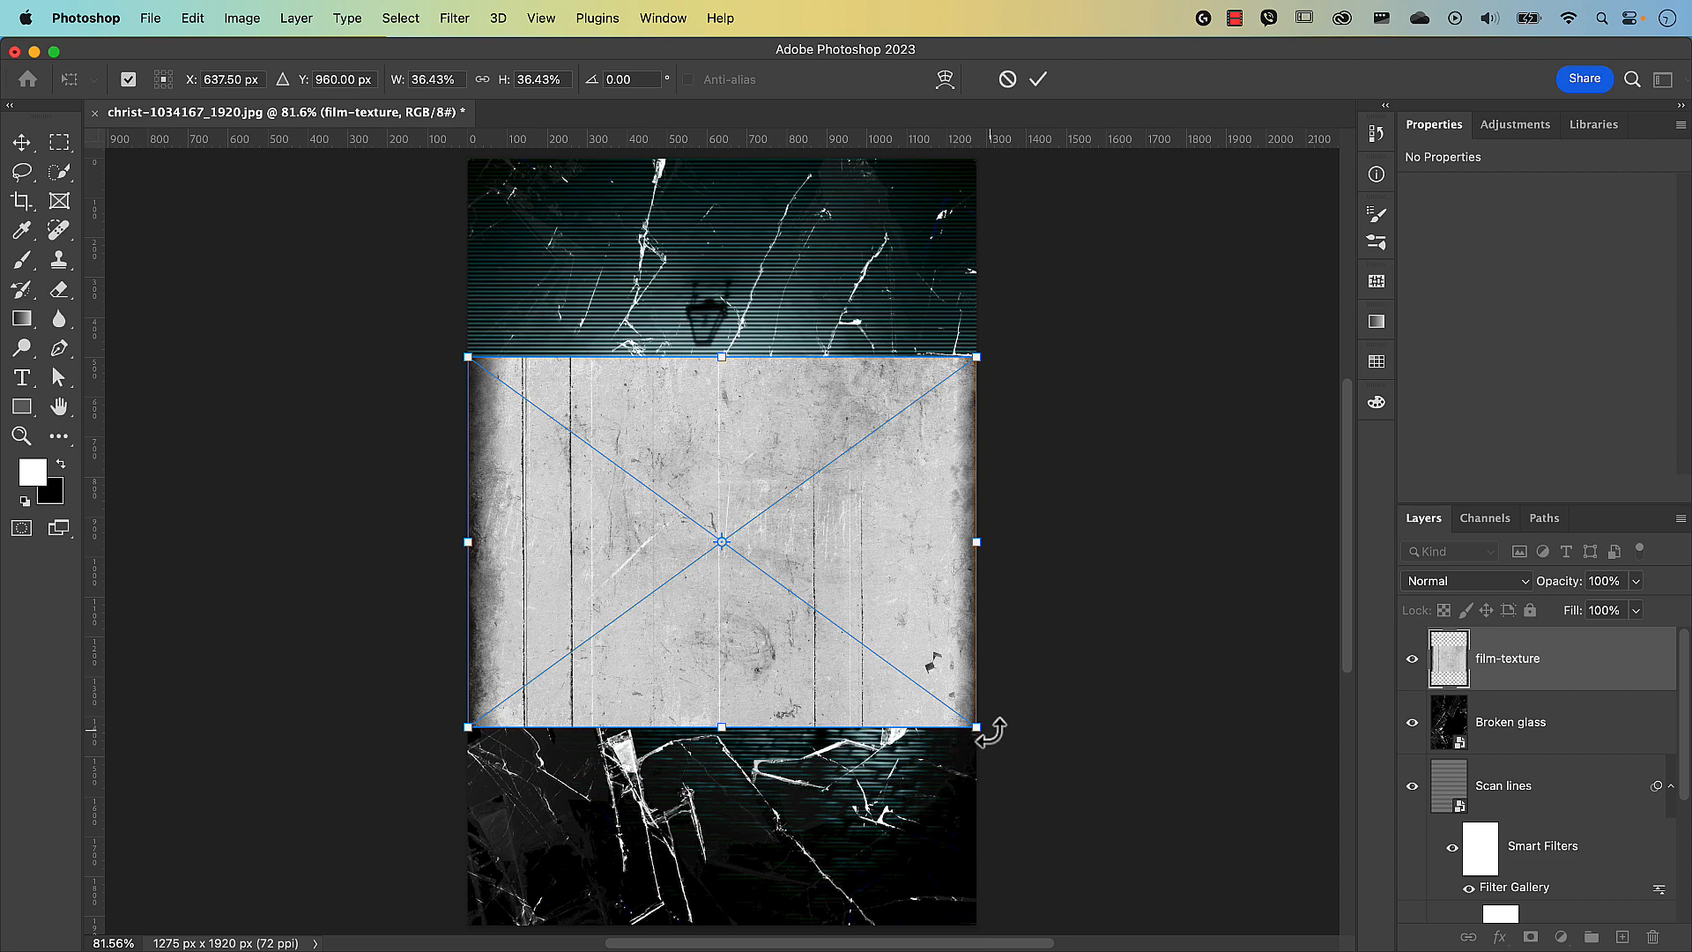
Rotate the film texture 90° and enlarge it to 1701 × 2334 px to cover the canvas.
drag(986, 729, 551, 813)
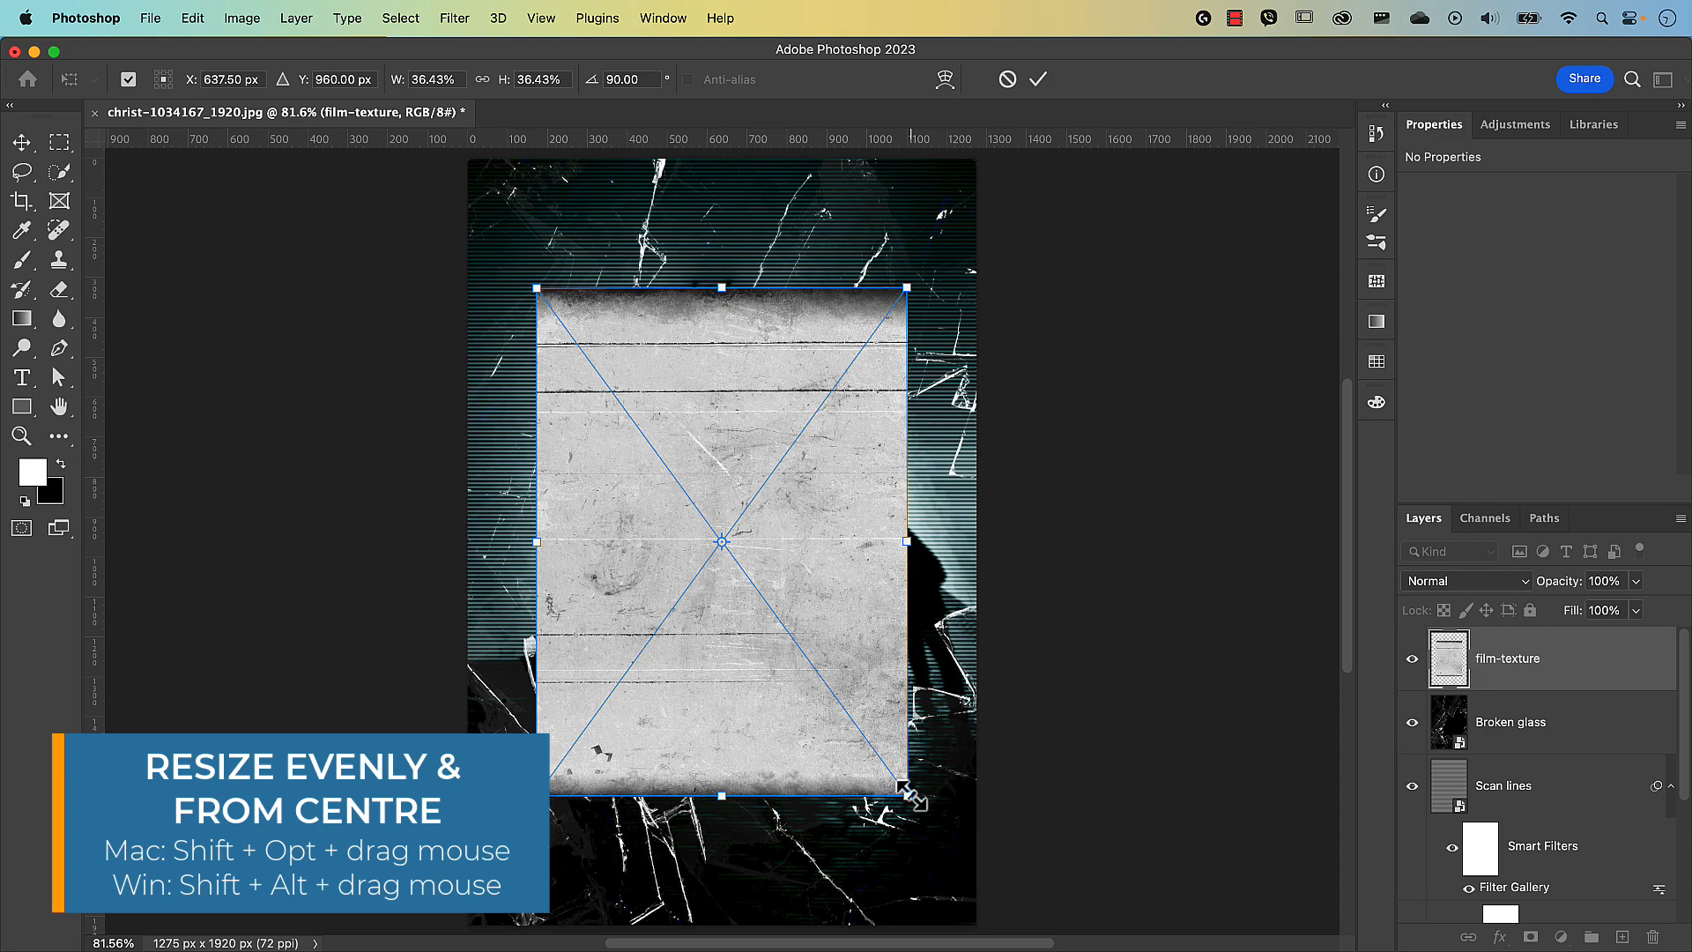
drag(908, 793, 1028, 901)
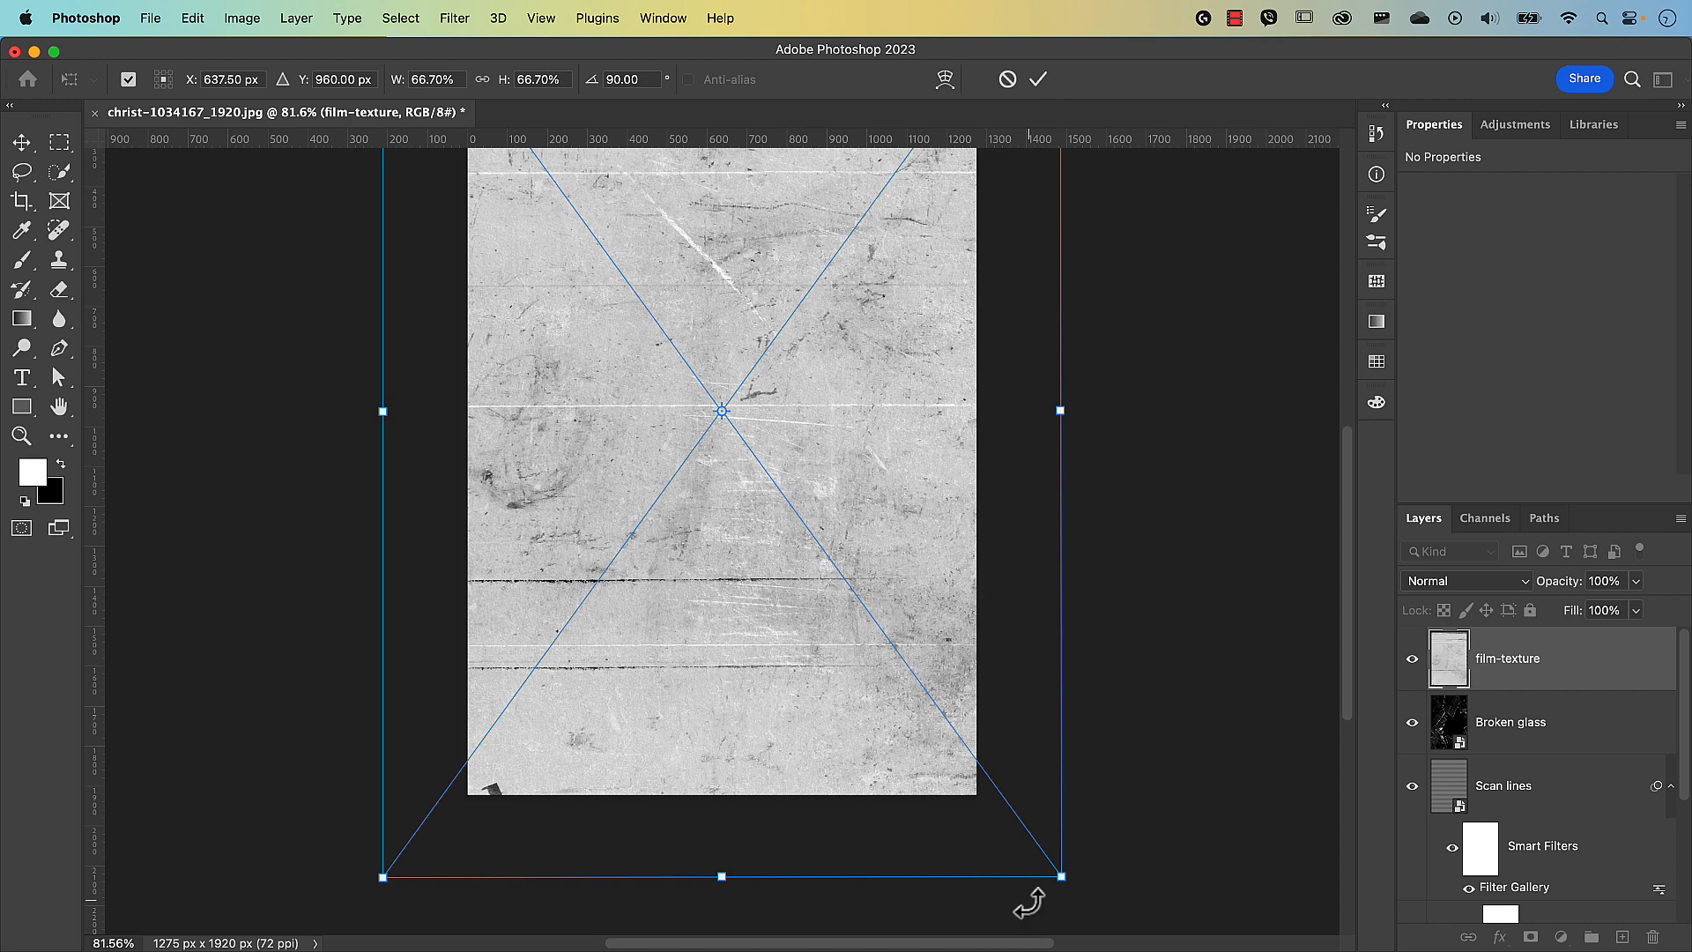
key(Return)
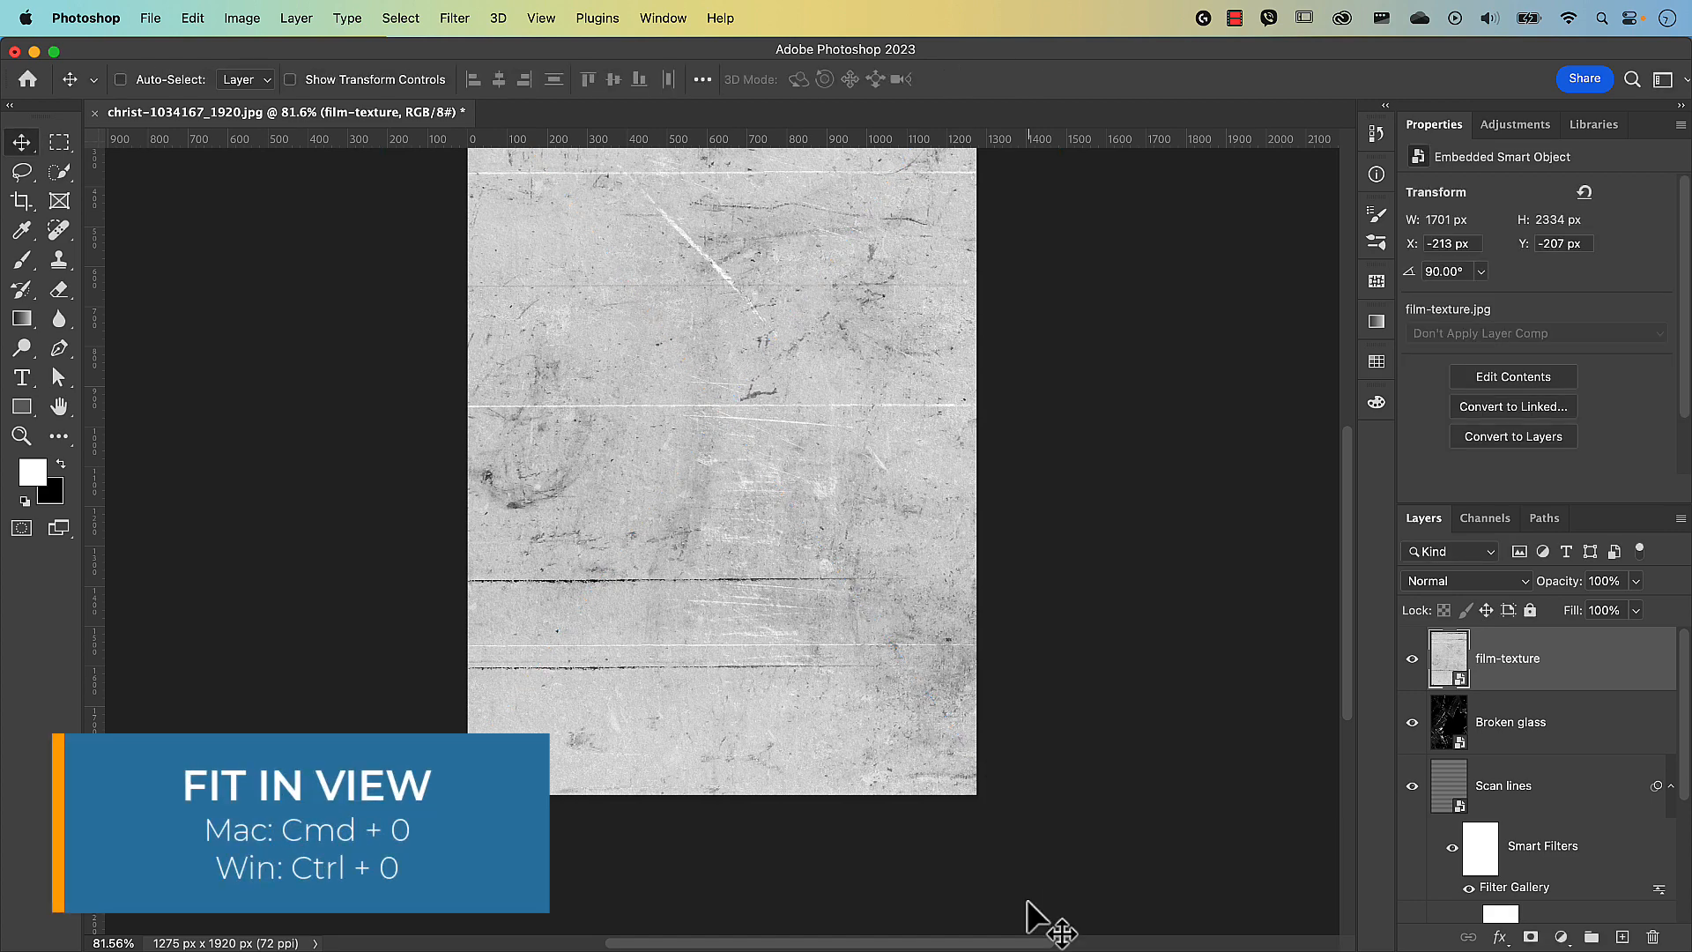
key(super+0)
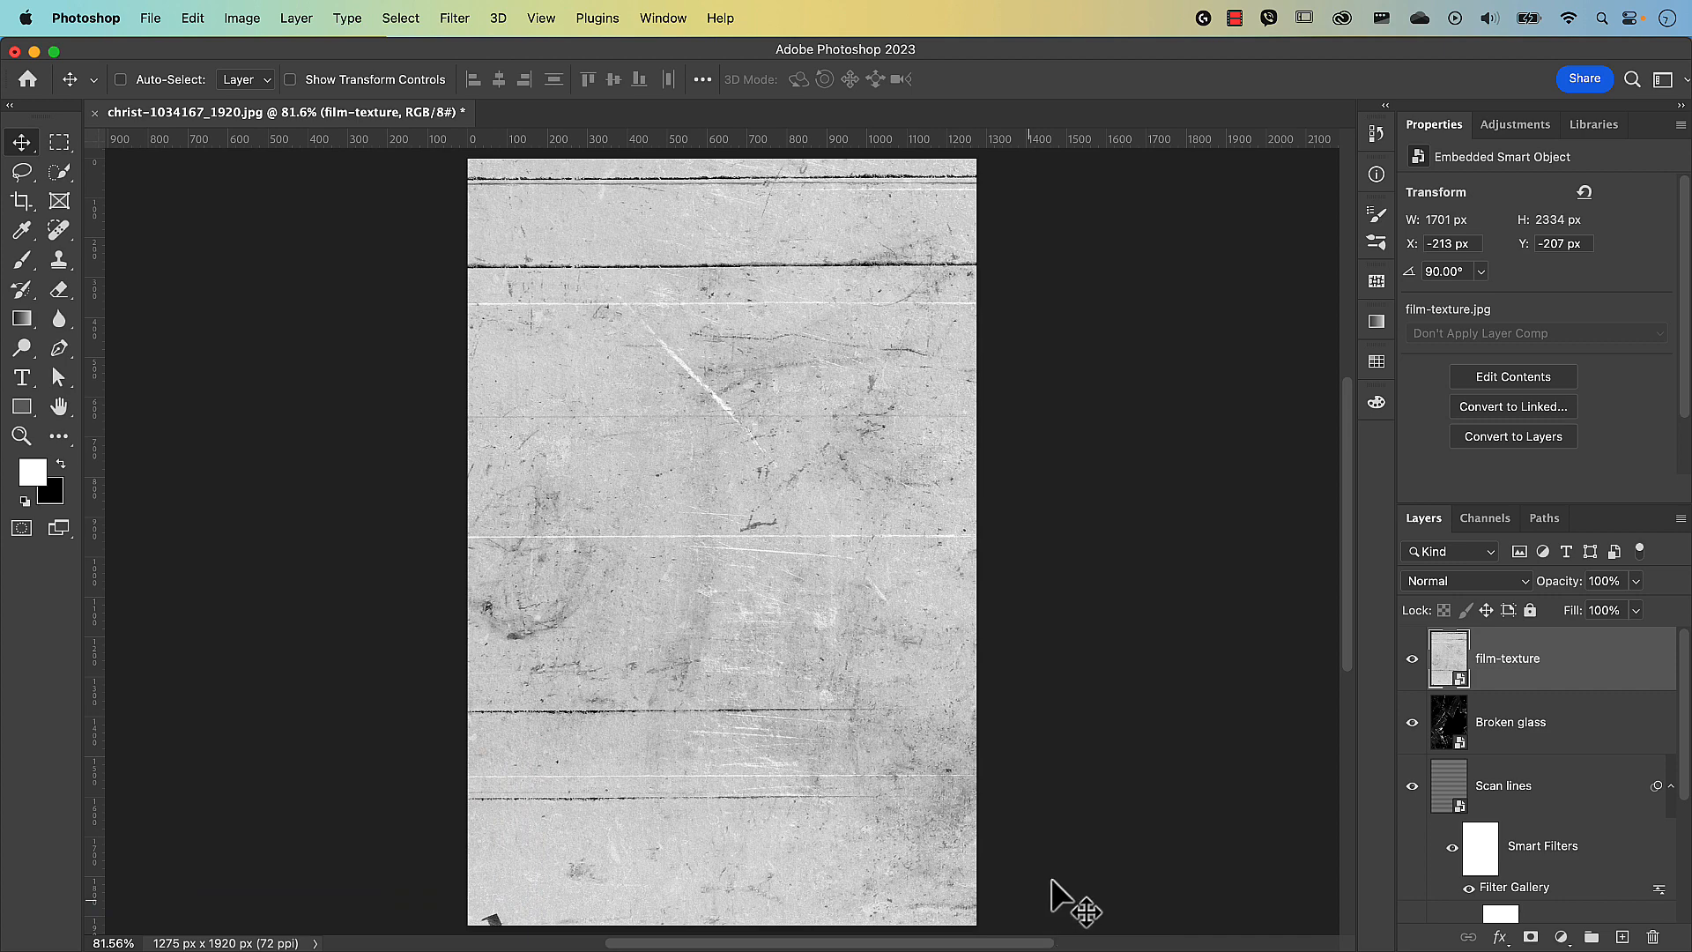
click(1456, 580)
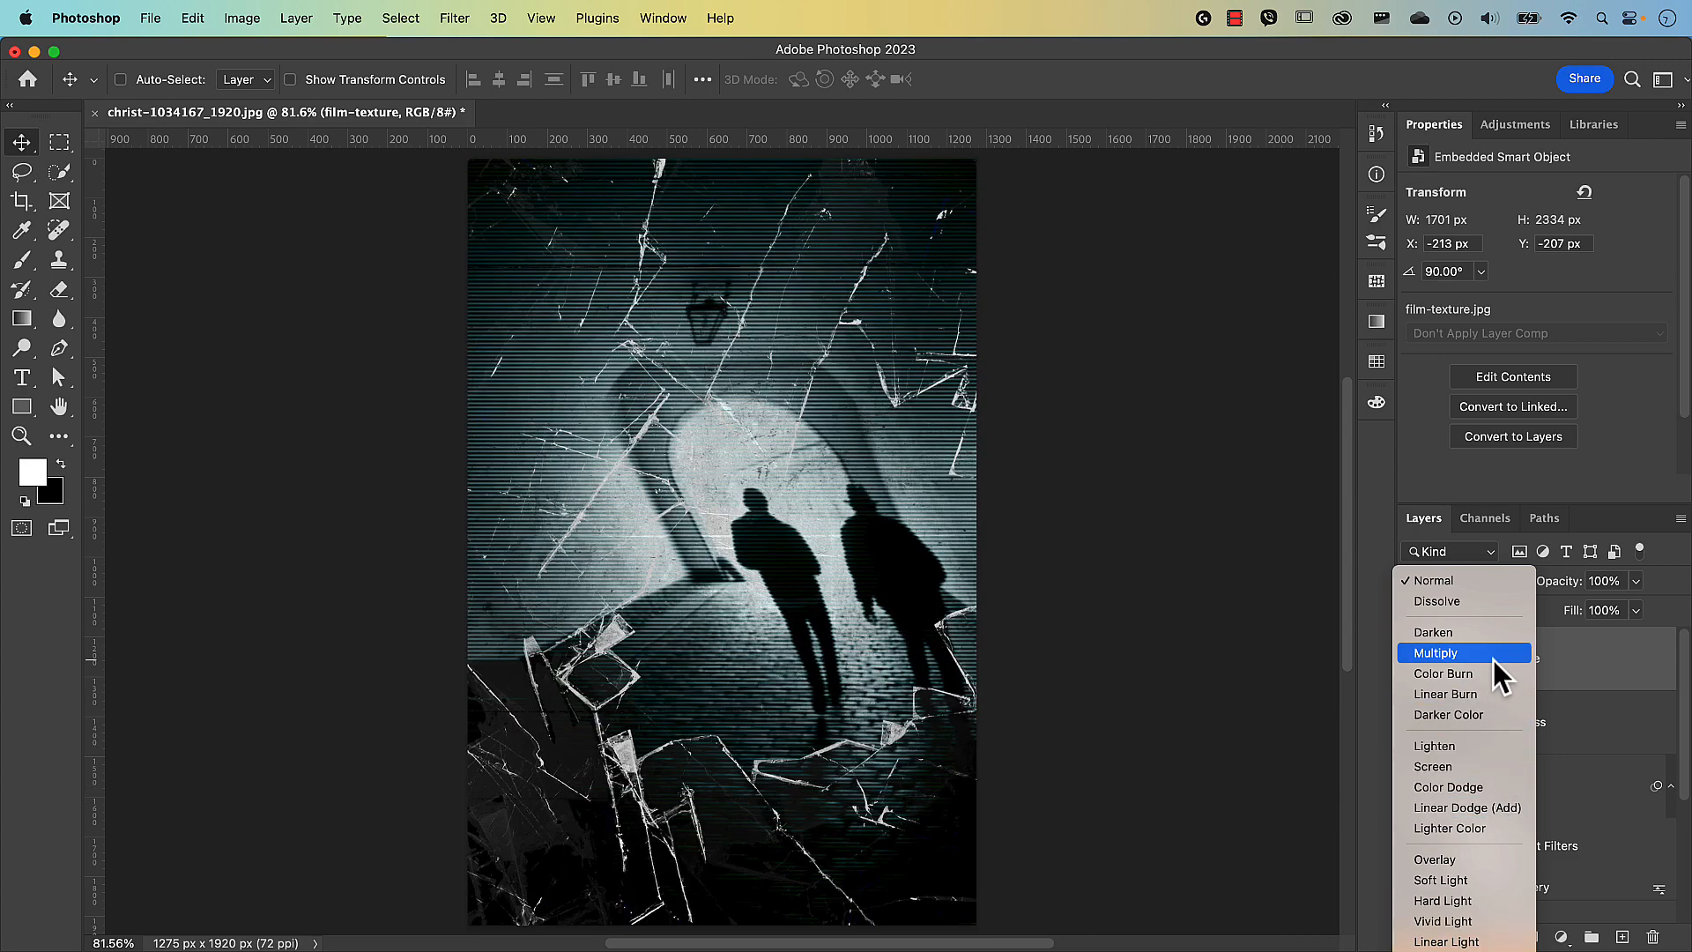
Set film-texture to Multiply blending and bring the Finder Brush folder window forward.
click(1493, 659)
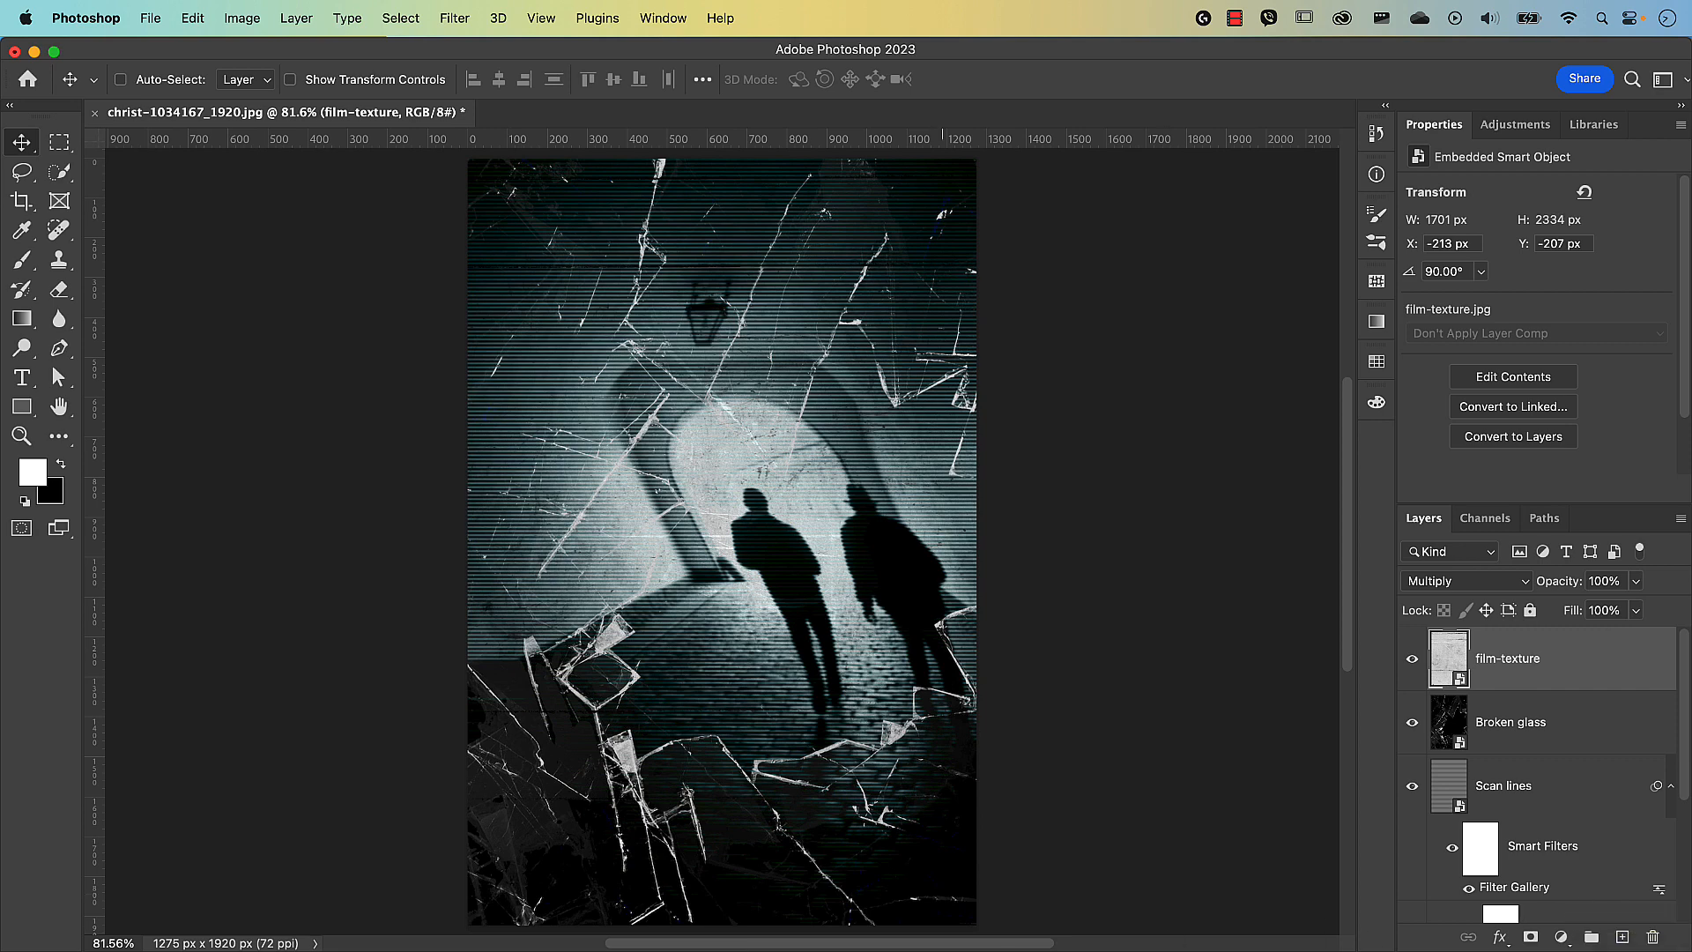
click(1347, 951)
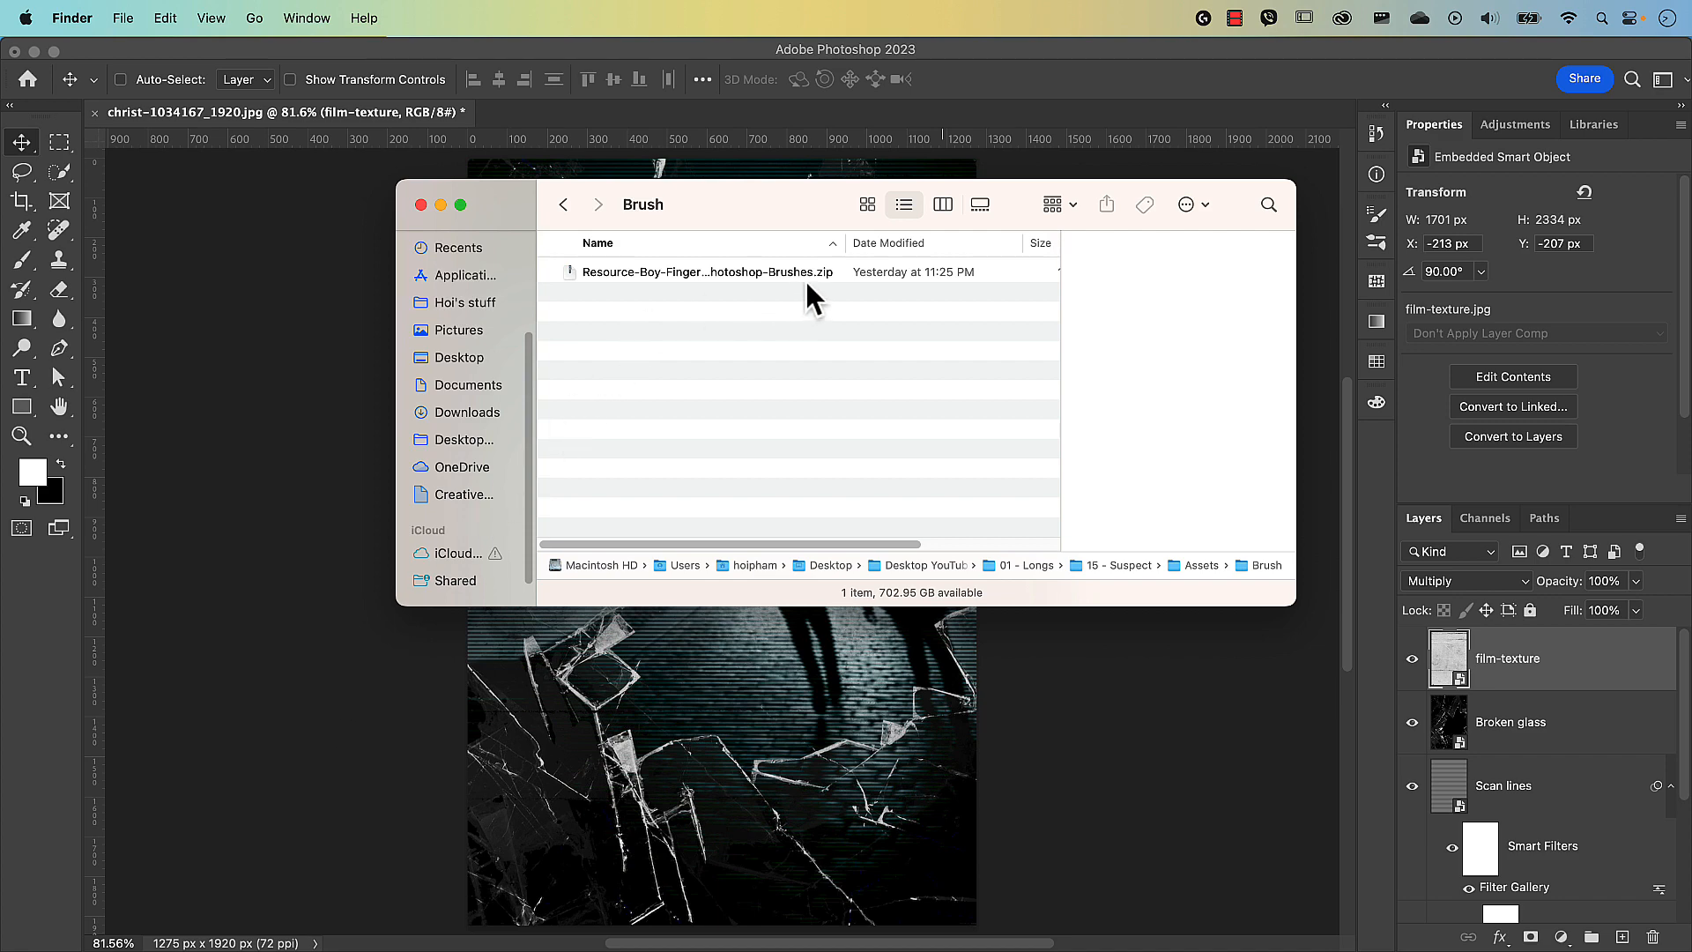
Unzip the Resource Boy fingerprint brush pack and load its .abr brush file into Photoshop.
click(780, 272)
double_click(781, 275)
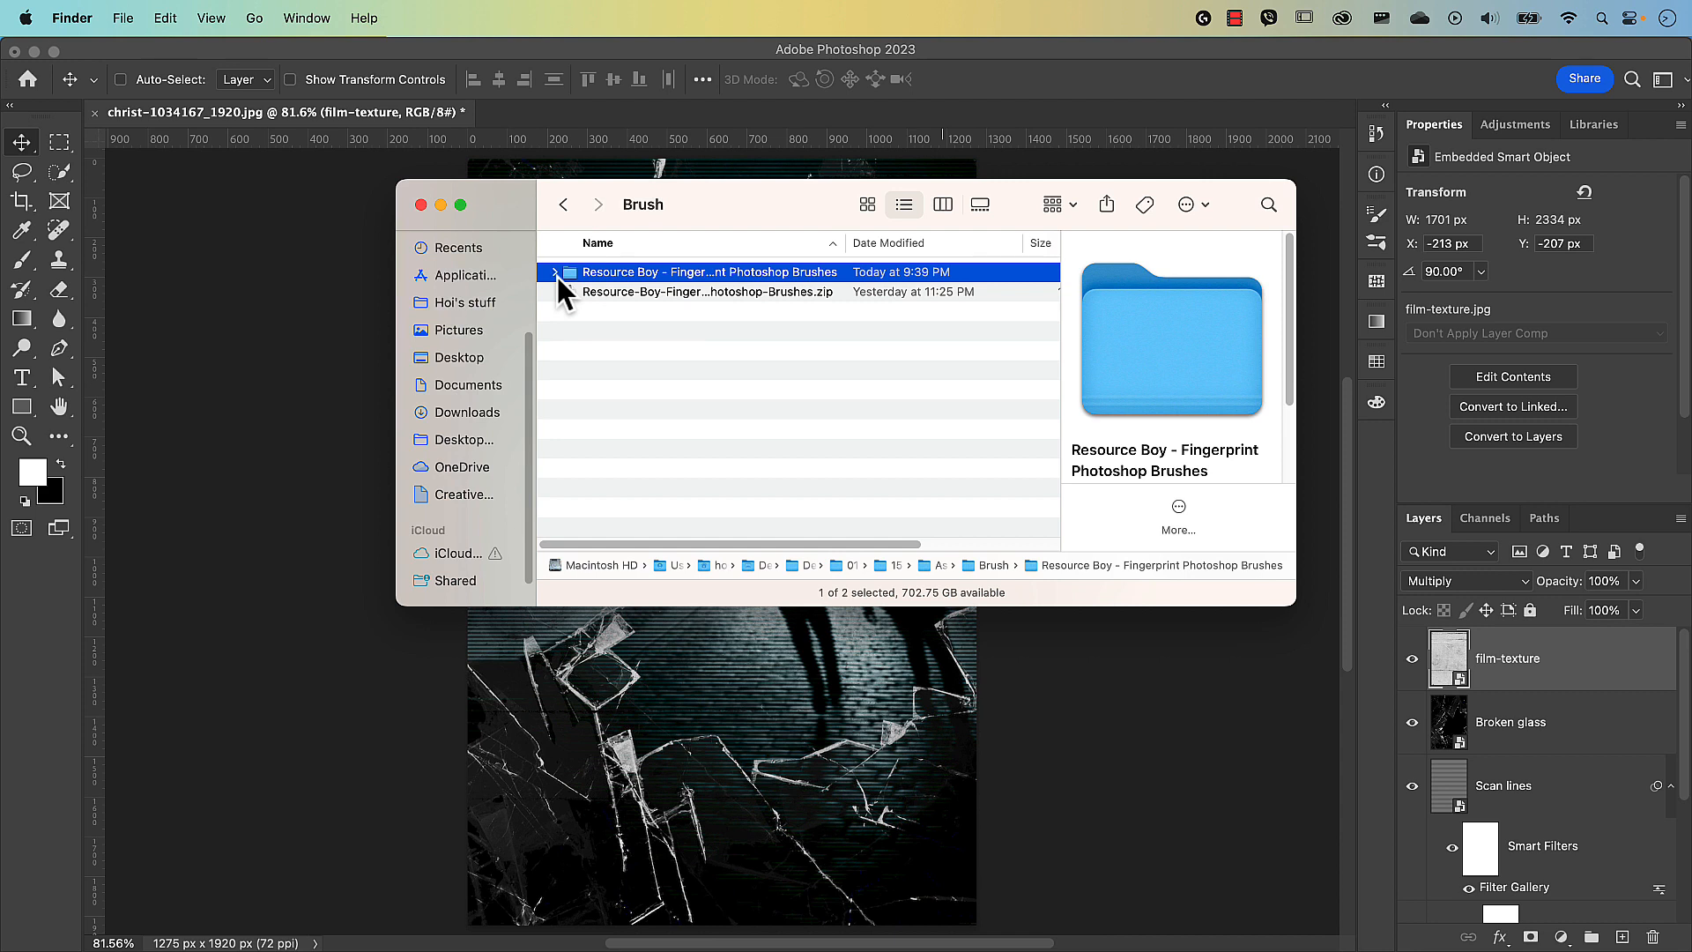
click(554, 272)
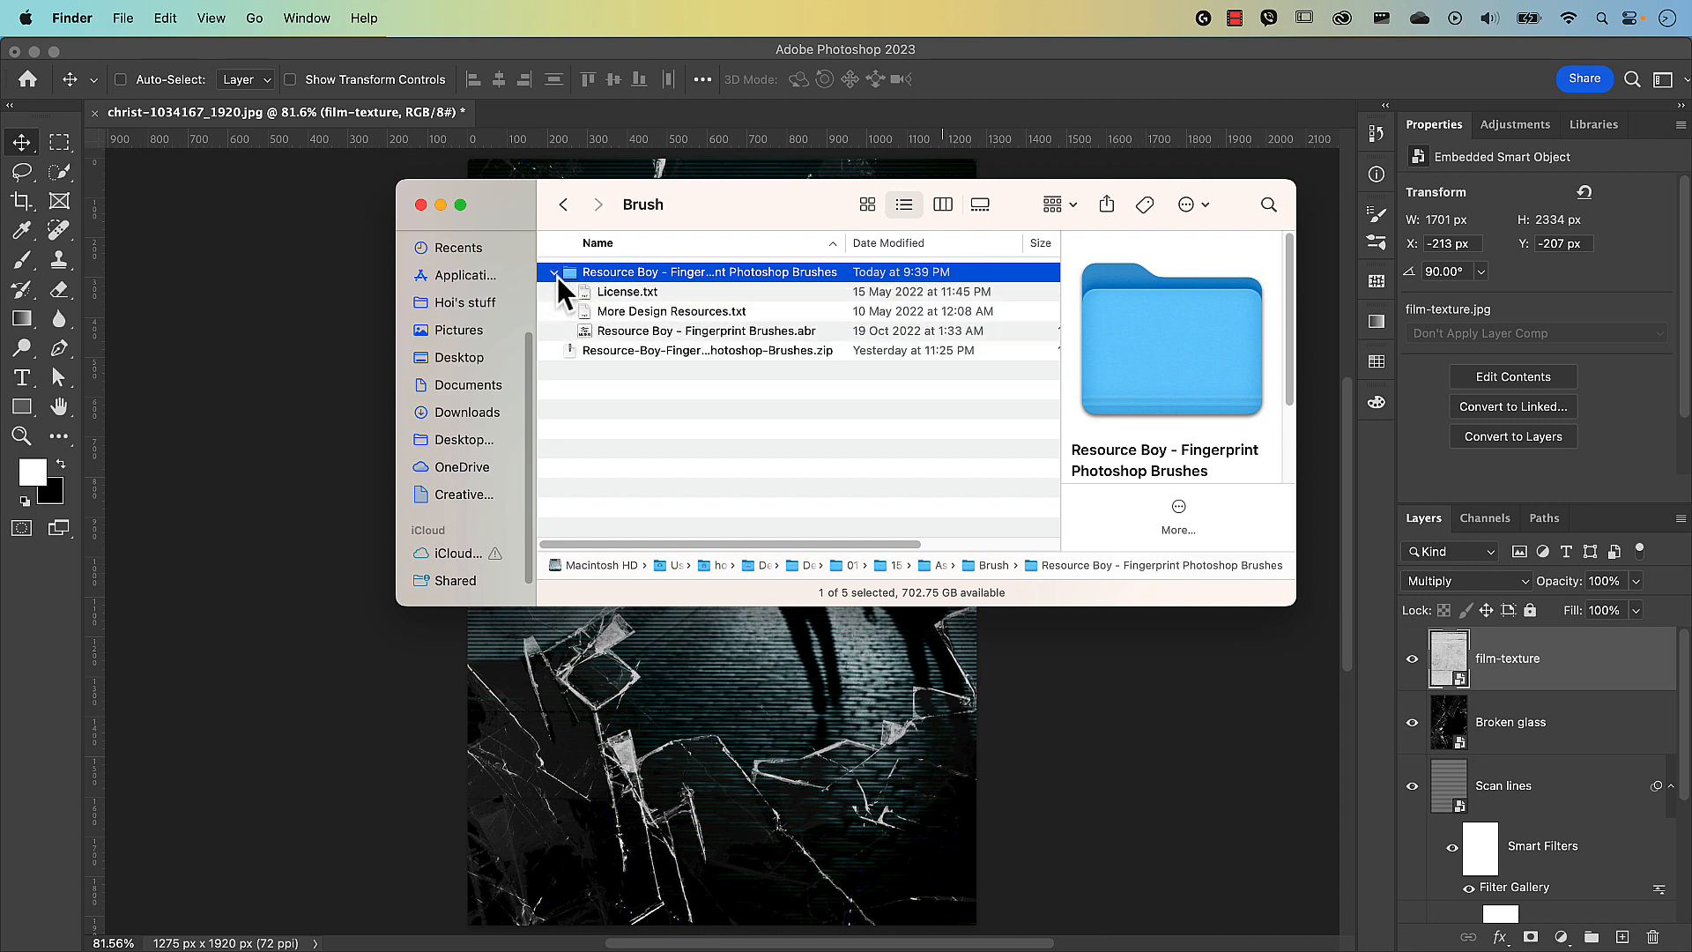
double_click(804, 334)
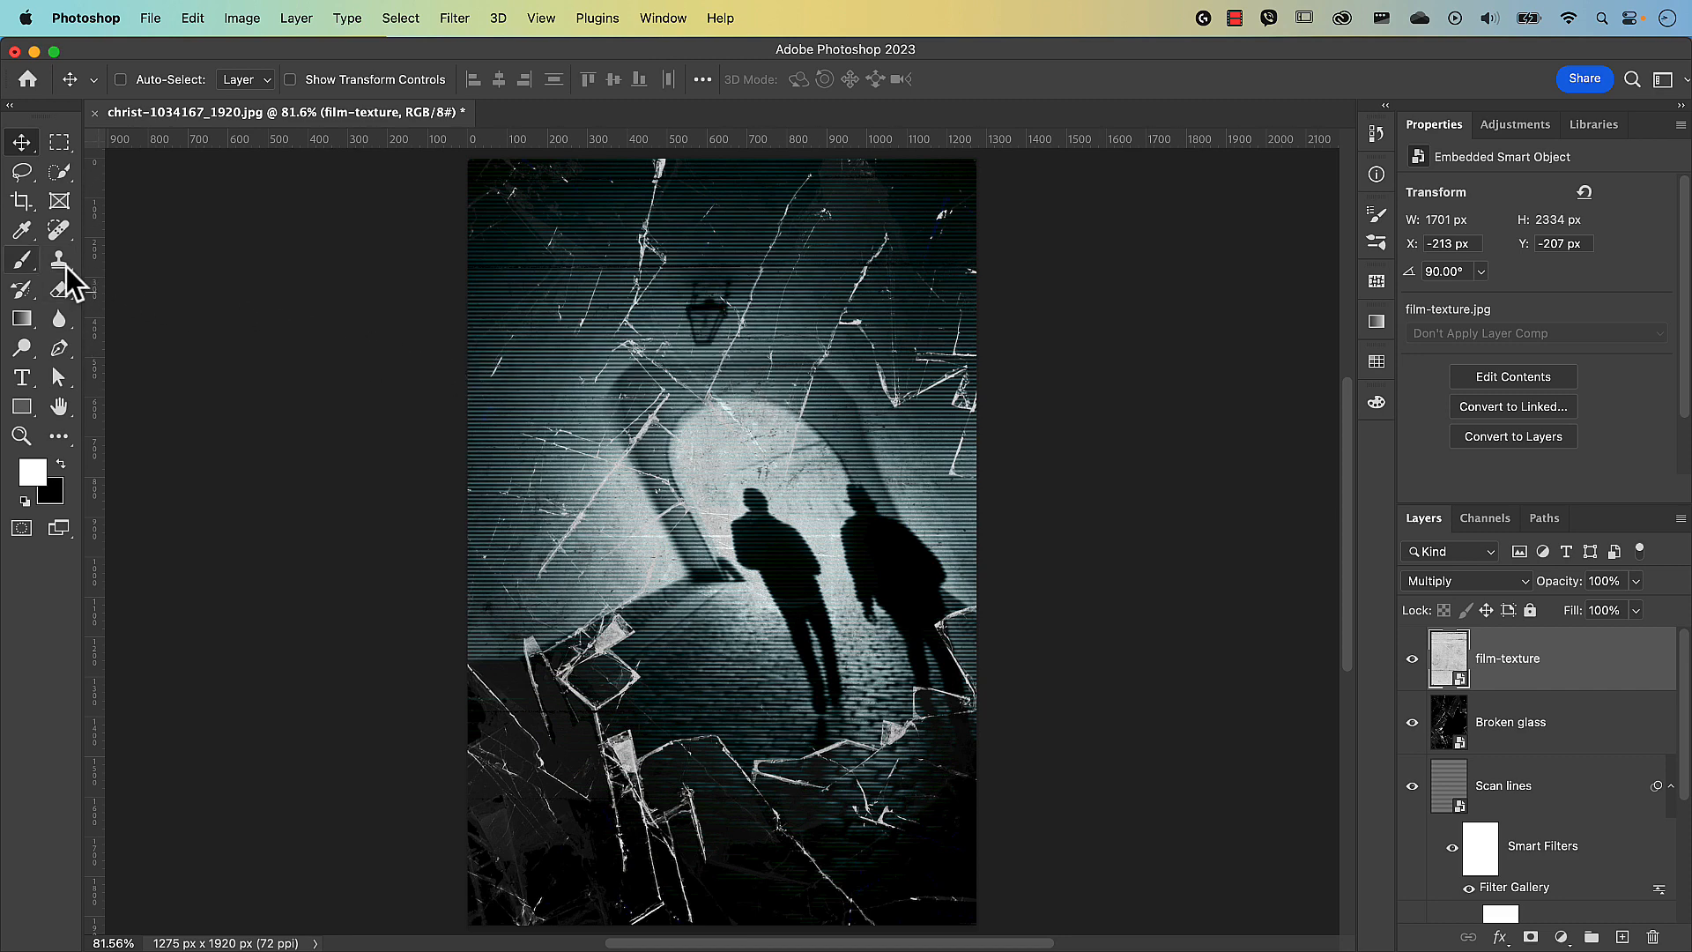
With the Brush tool, show the Resource Boy - Fingerprint Brushes set in a smaller preset panel.
click(22, 261)
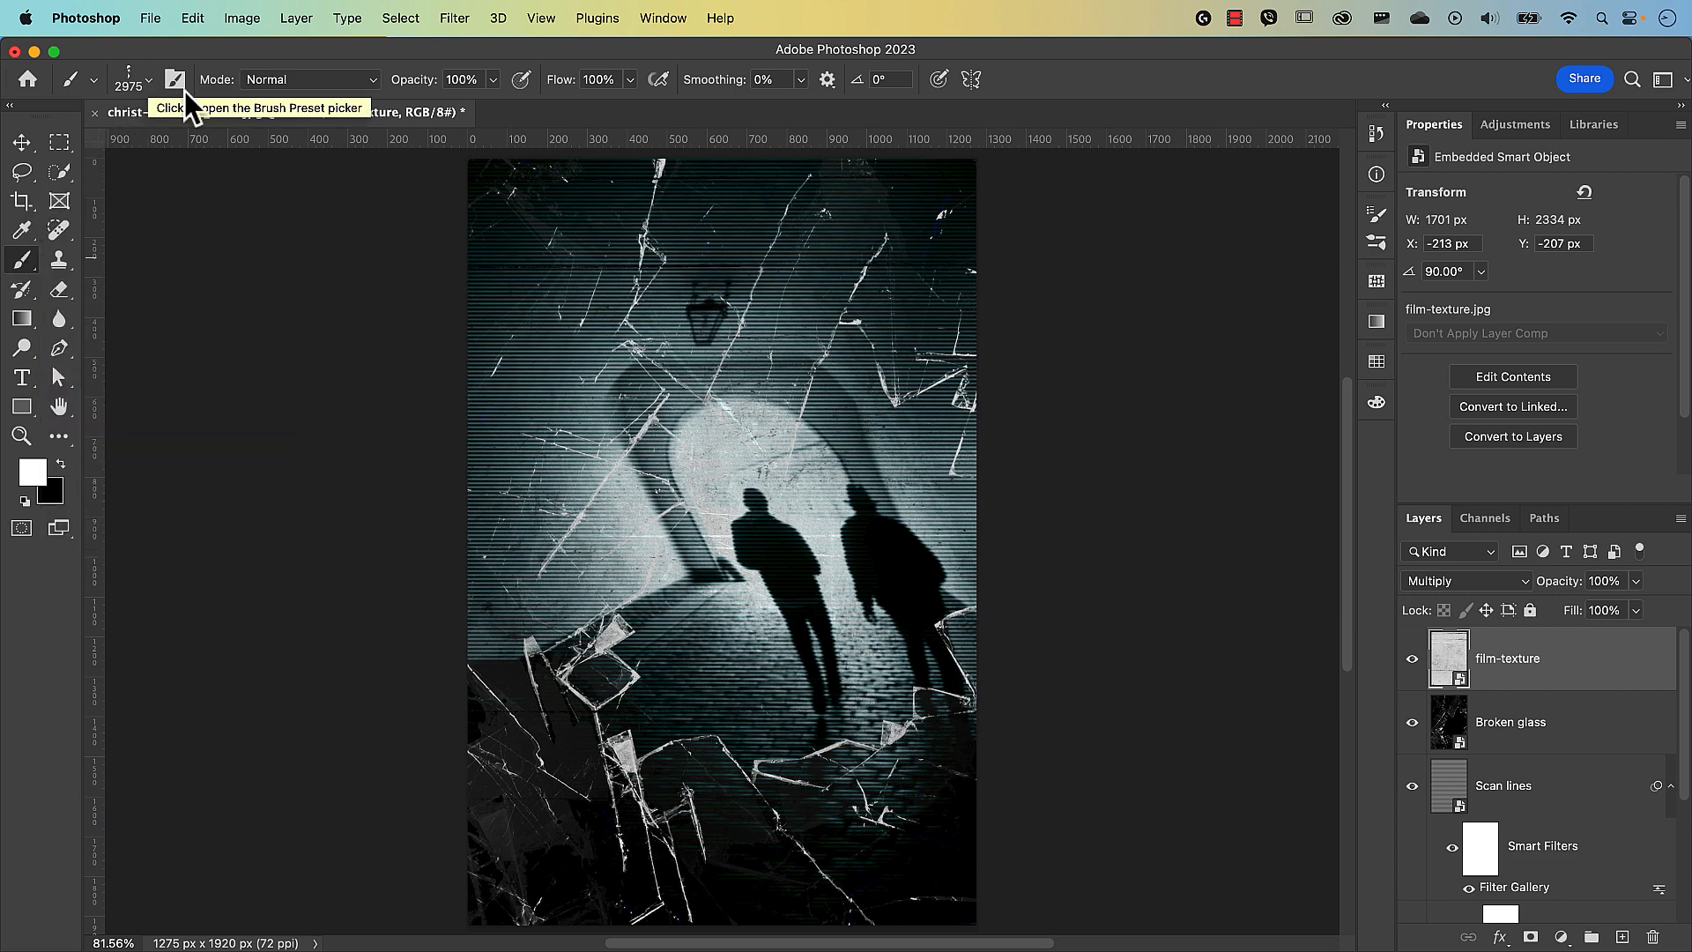
click(148, 81)
scroll(1023, 416, up, 15)
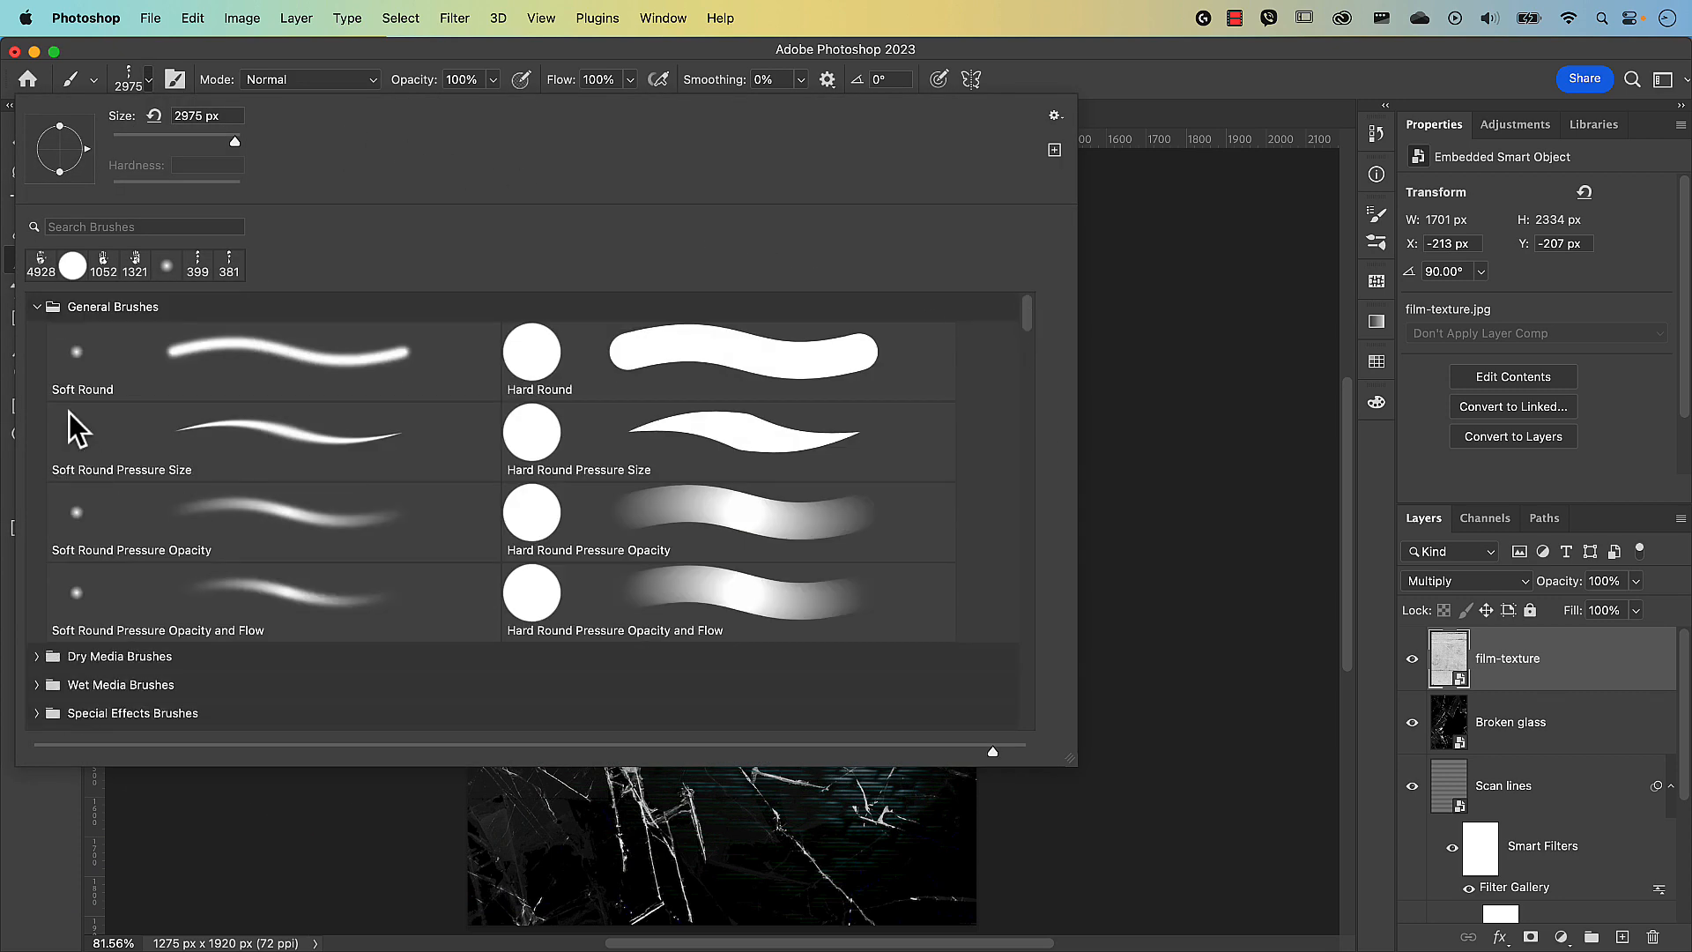
click(36, 307)
click(36, 420)
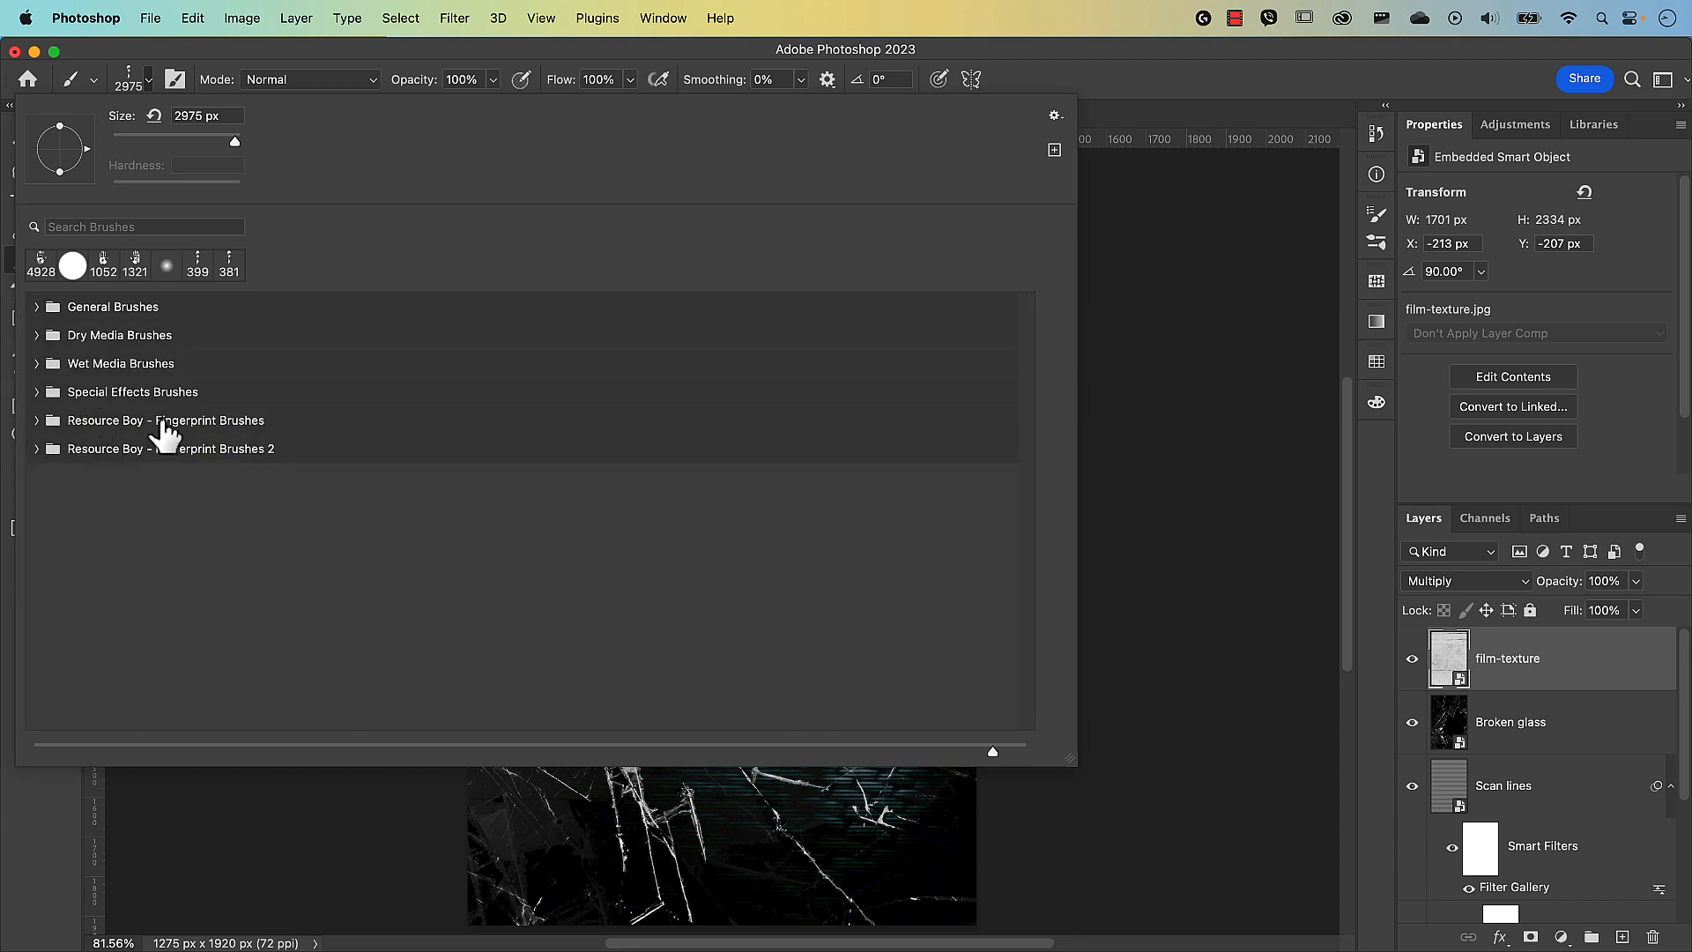
click(39, 421)
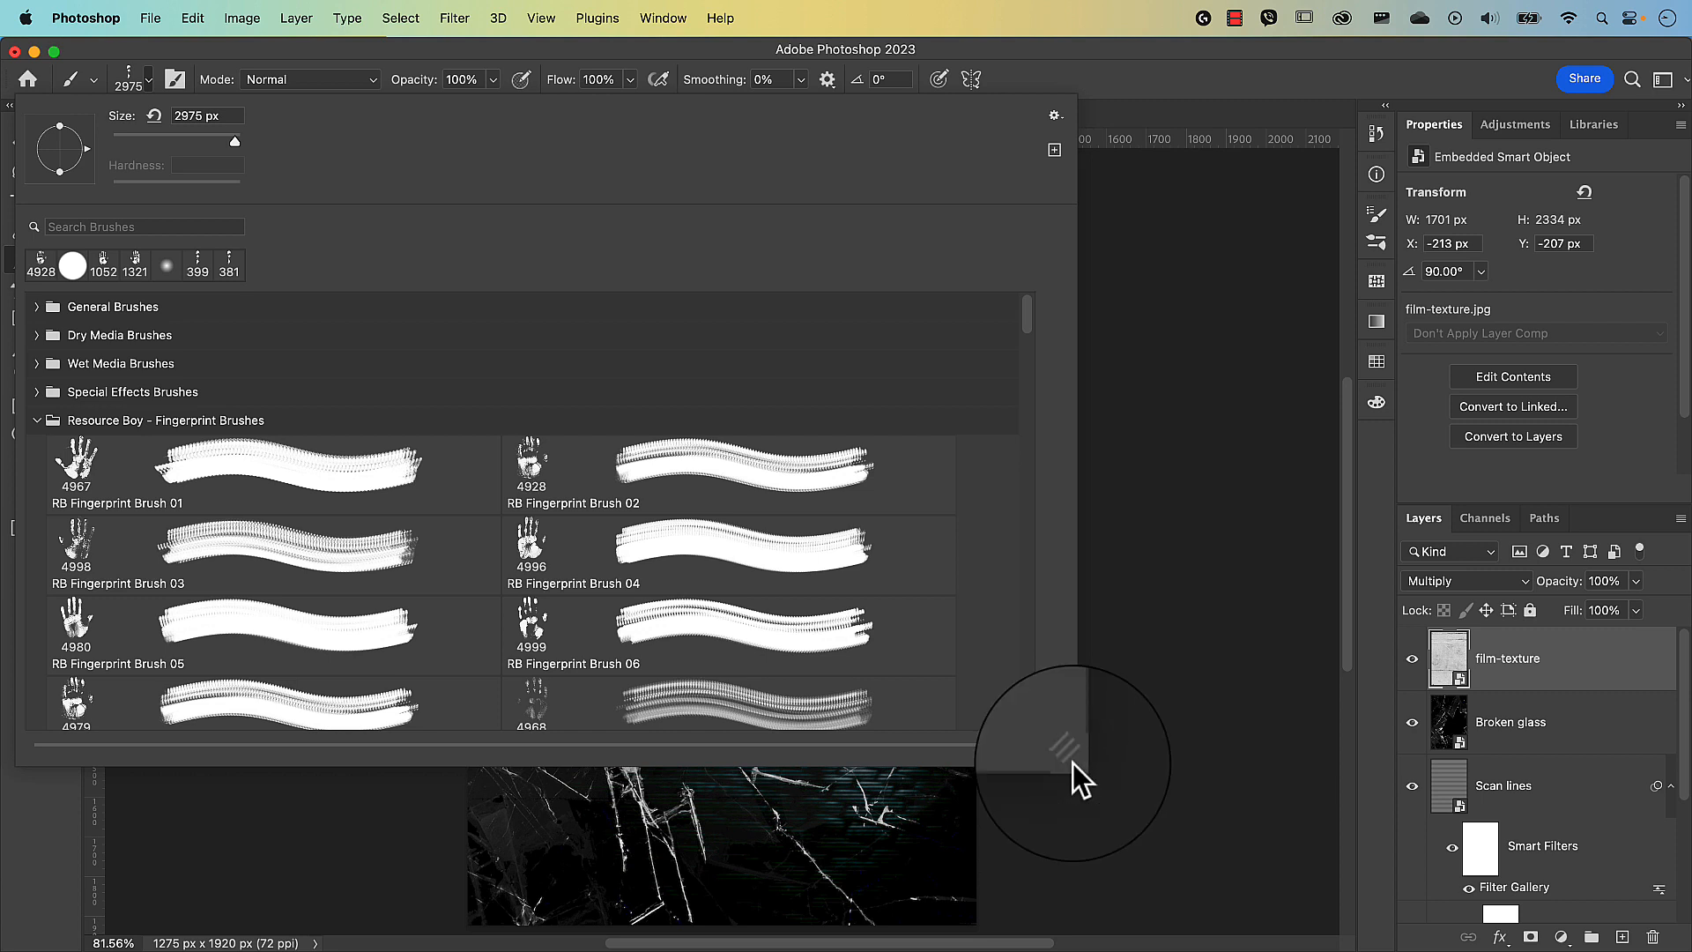
mouse_move(1072, 763)
mouse_down()
mouse_move(1010, 708)
mouse_move(499, 536)
mouse_move(581, 598)
mouse_move(1024, 795)
mouse_up()
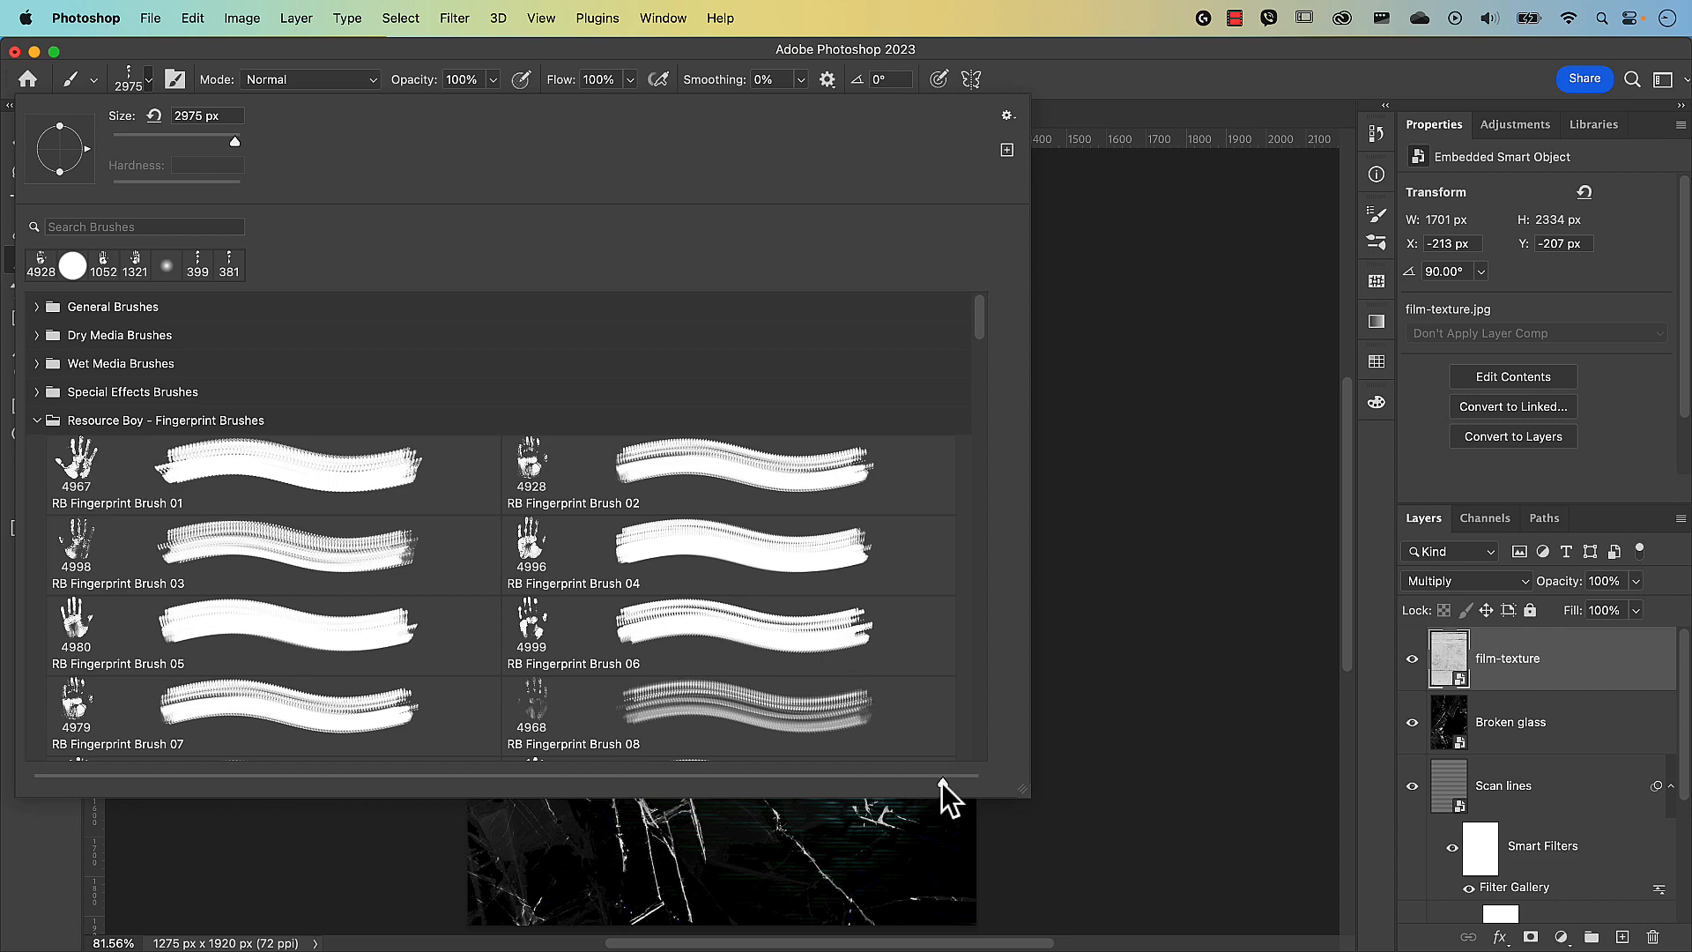
mouse_move(941, 783)
mouse_down()
mouse_move(718, 816)
mouse_move(55, 781)
mouse_move(912, 795)
mouse_up()
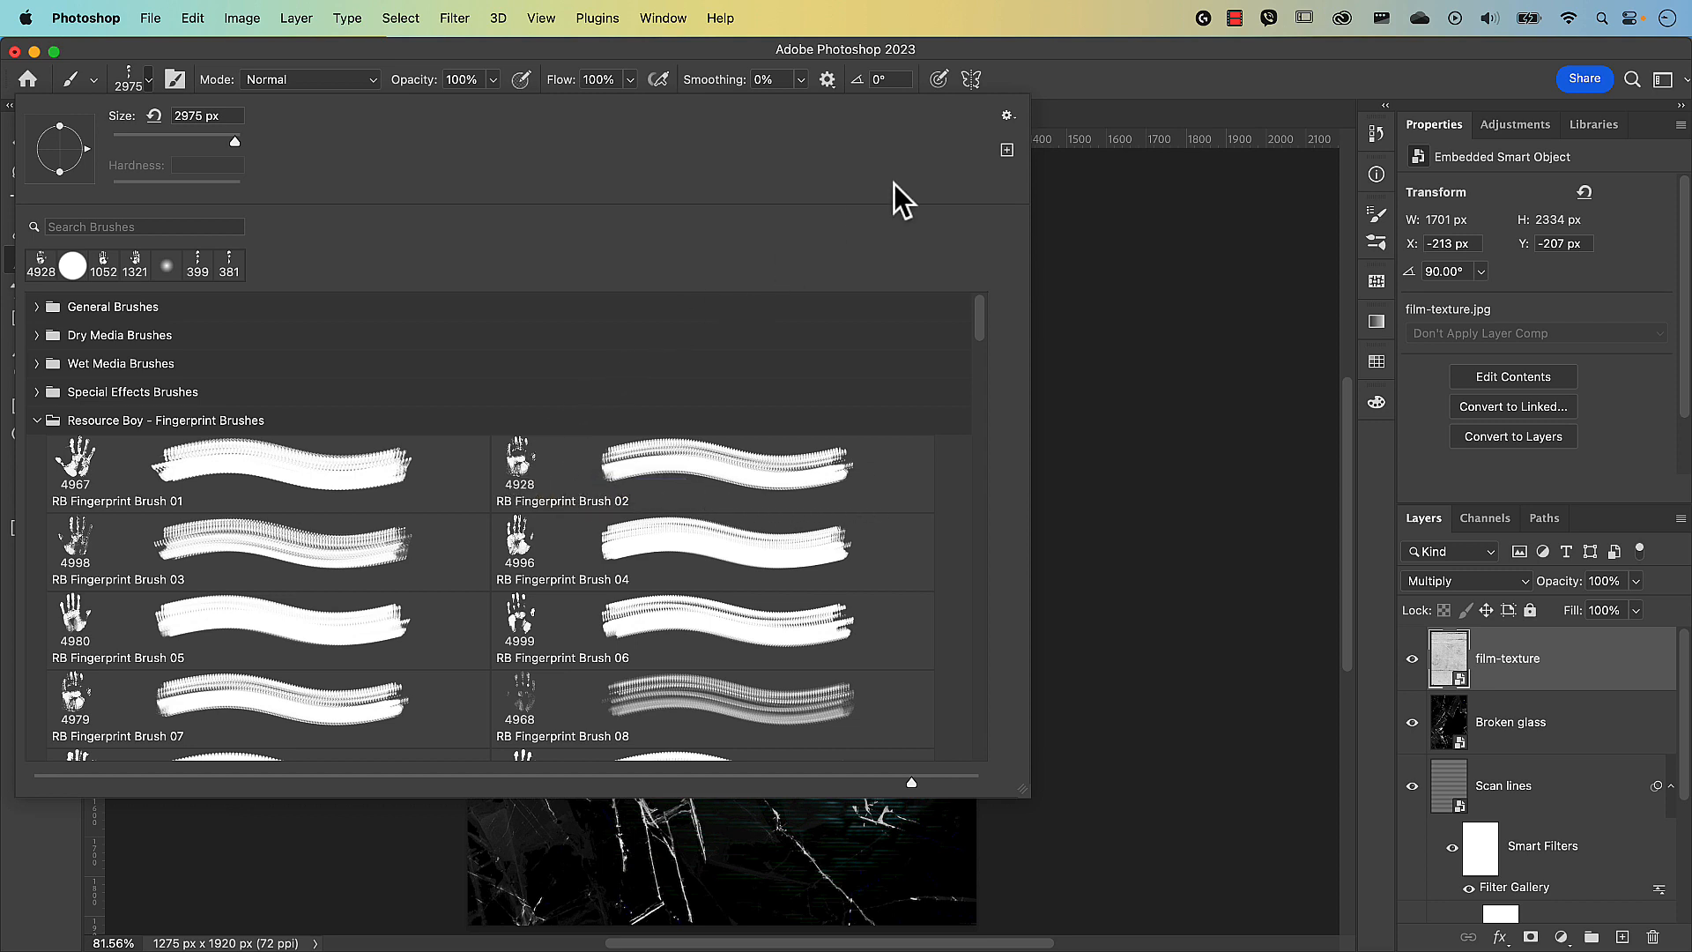
Turn the brush tip thumbnails off and back on in the preset list display options.
click(1008, 118)
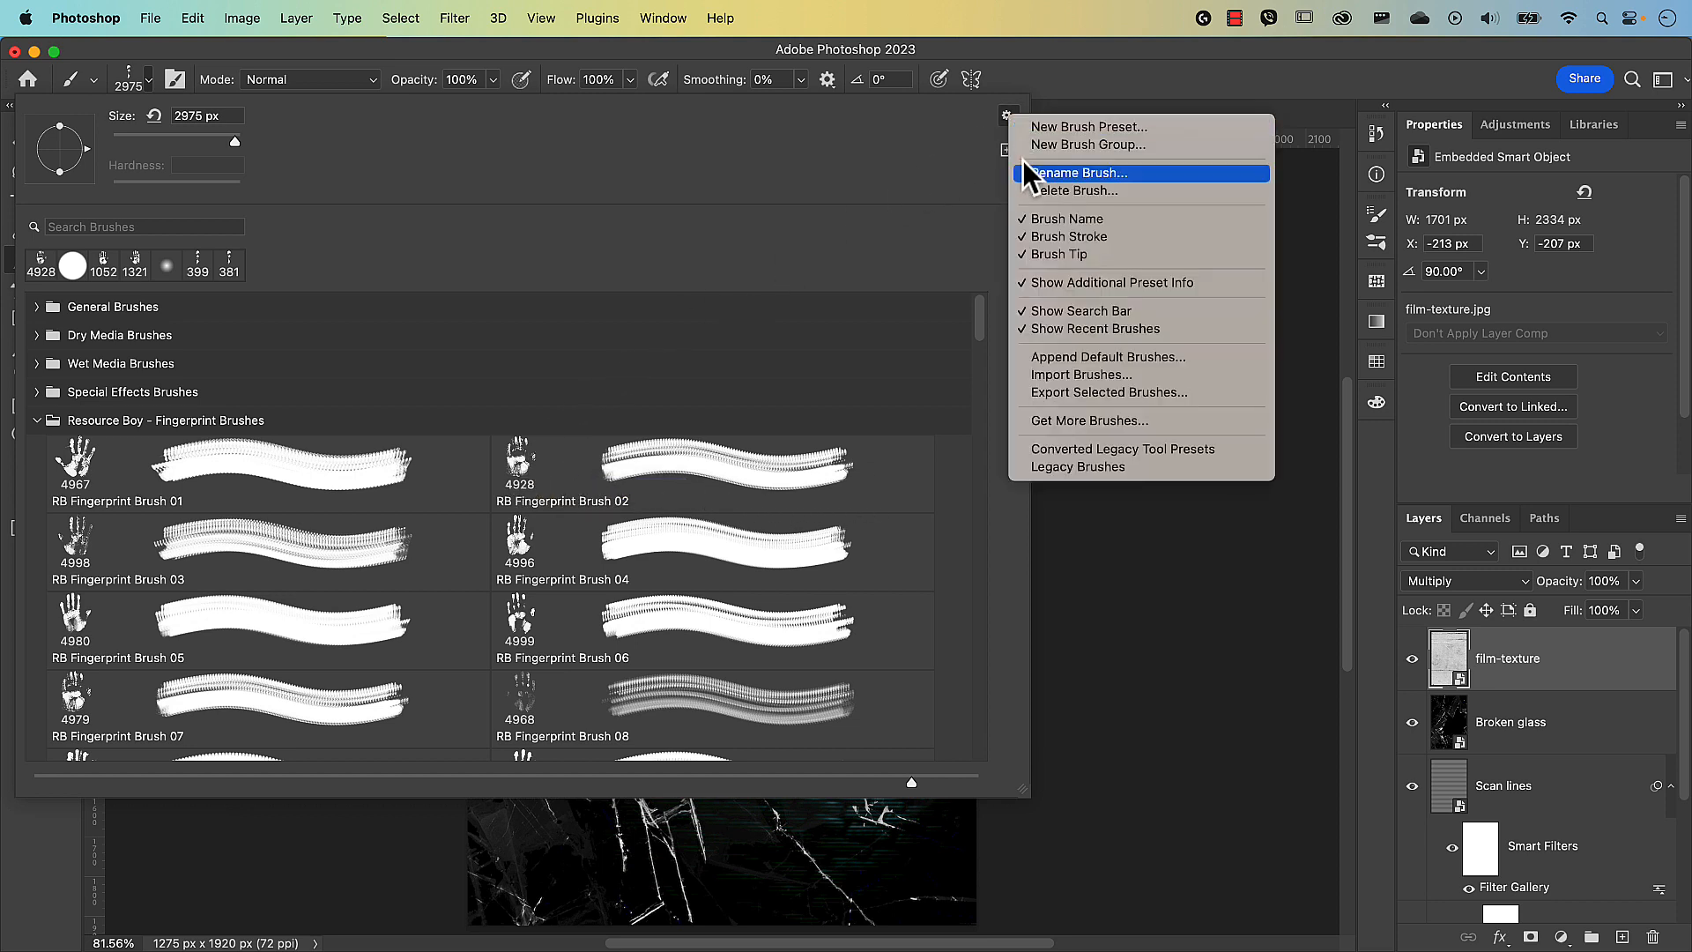
click(1079, 259)
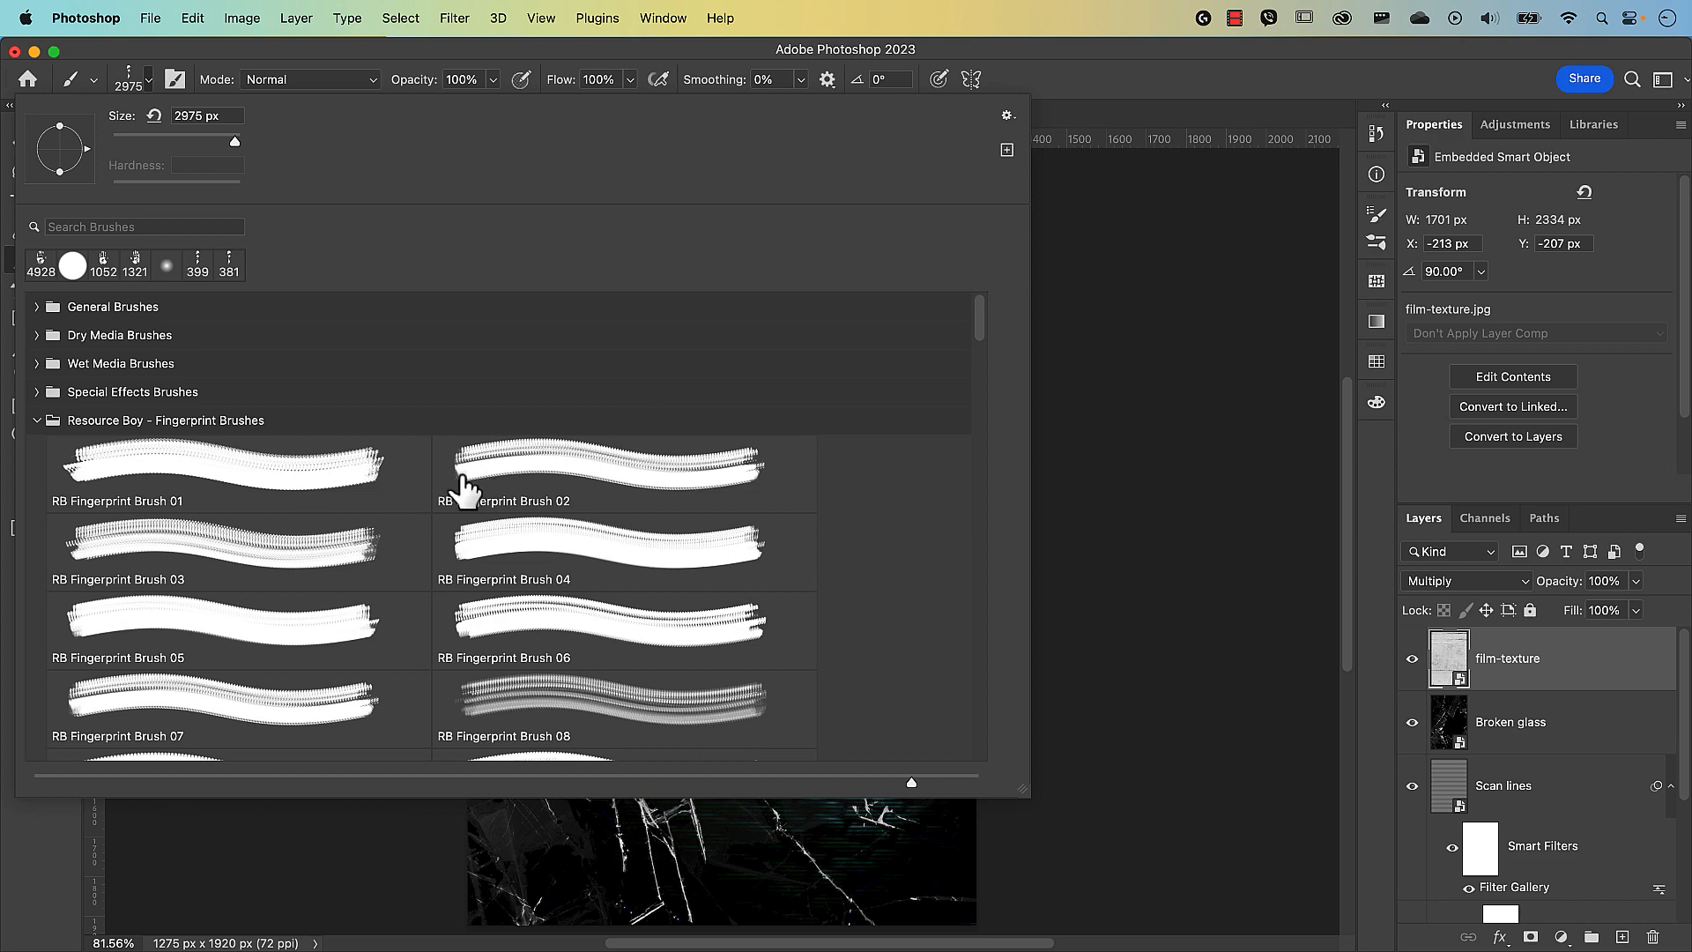
click(1003, 118)
click(758, 446)
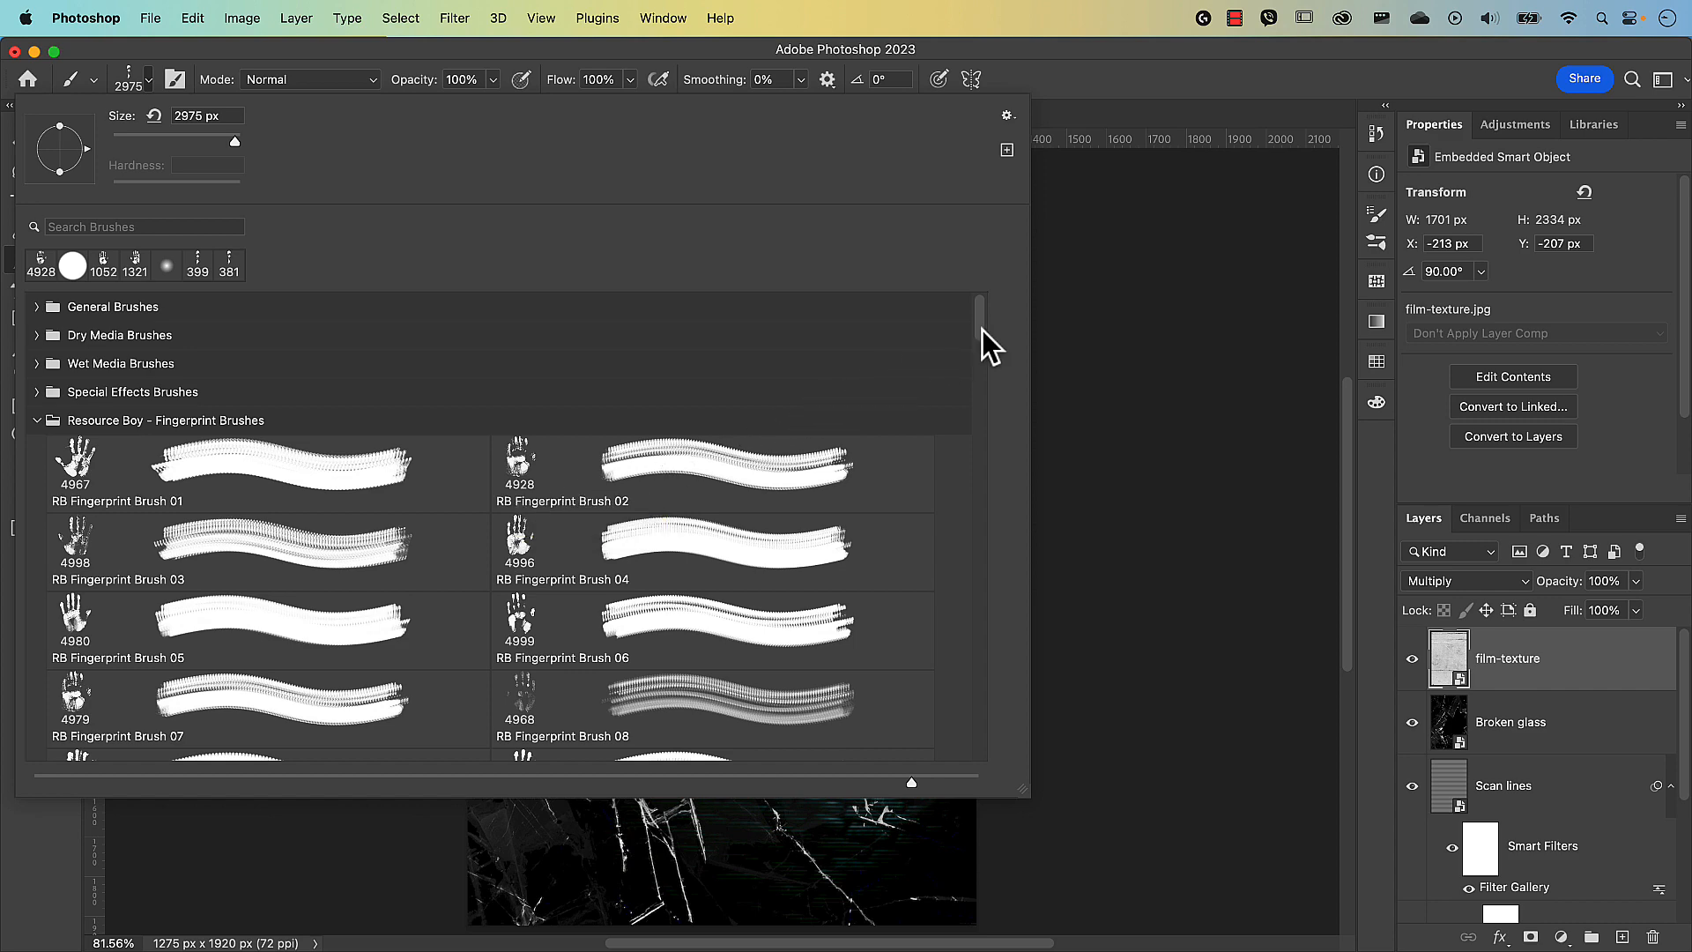
Select RB Fingerprint Brush 30 and try stamping it on the canvas.
scroll(983, 331, down, 2)
scroll(986, 331, down, 15)
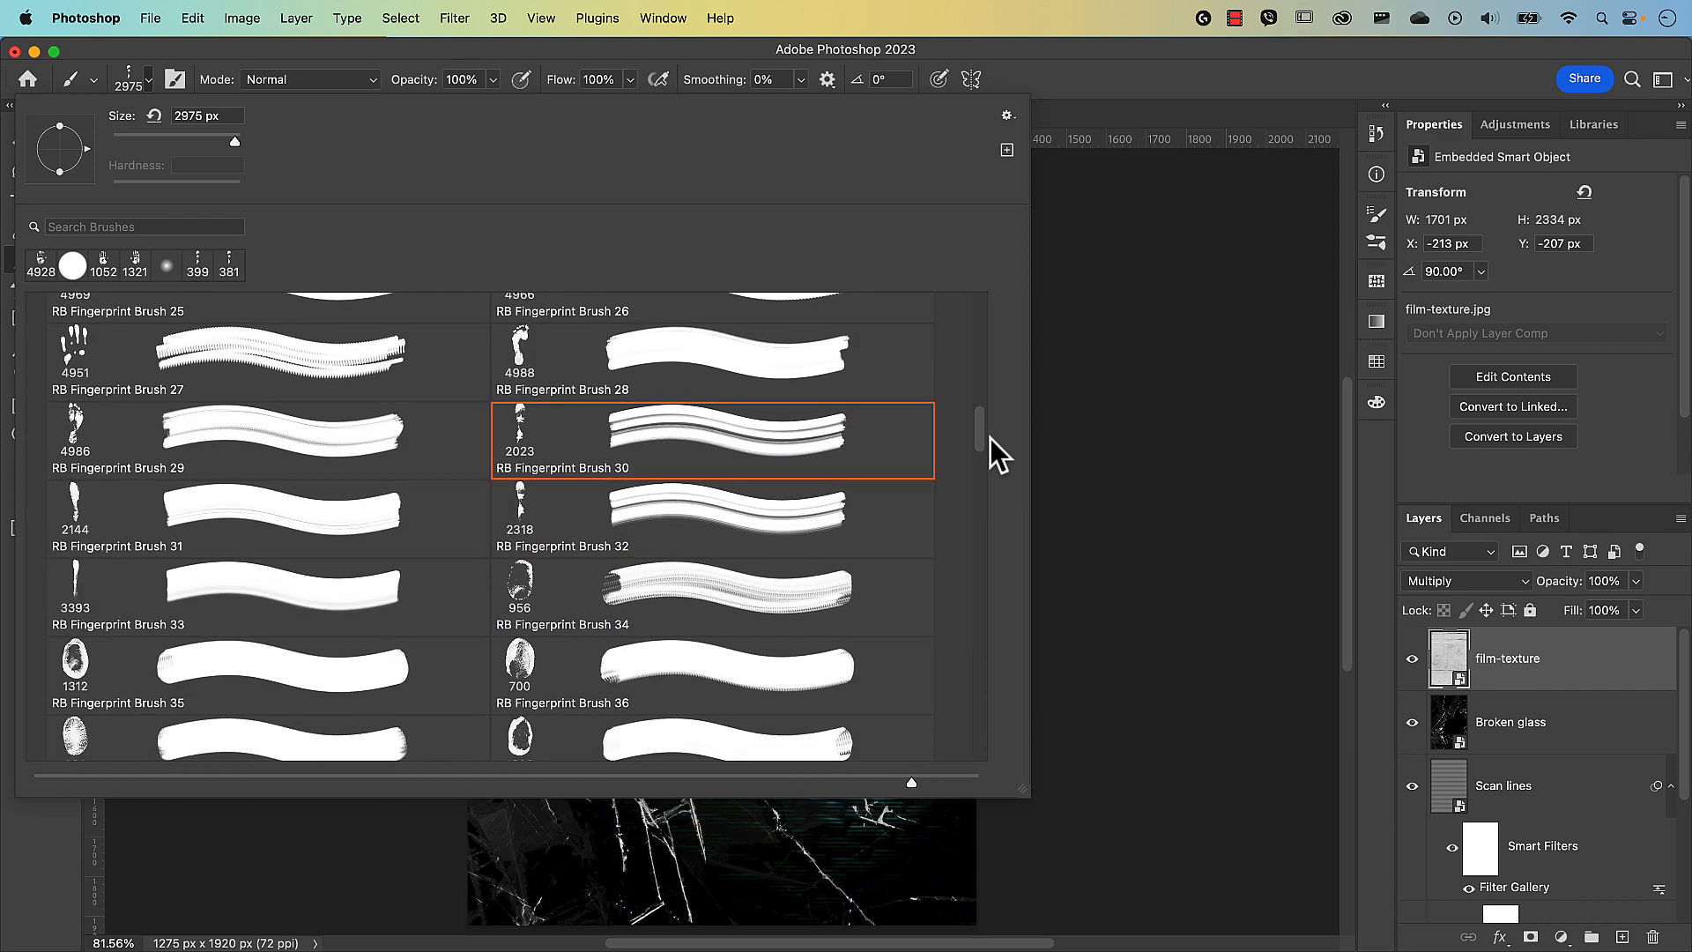
scroll(992, 467, down, 12)
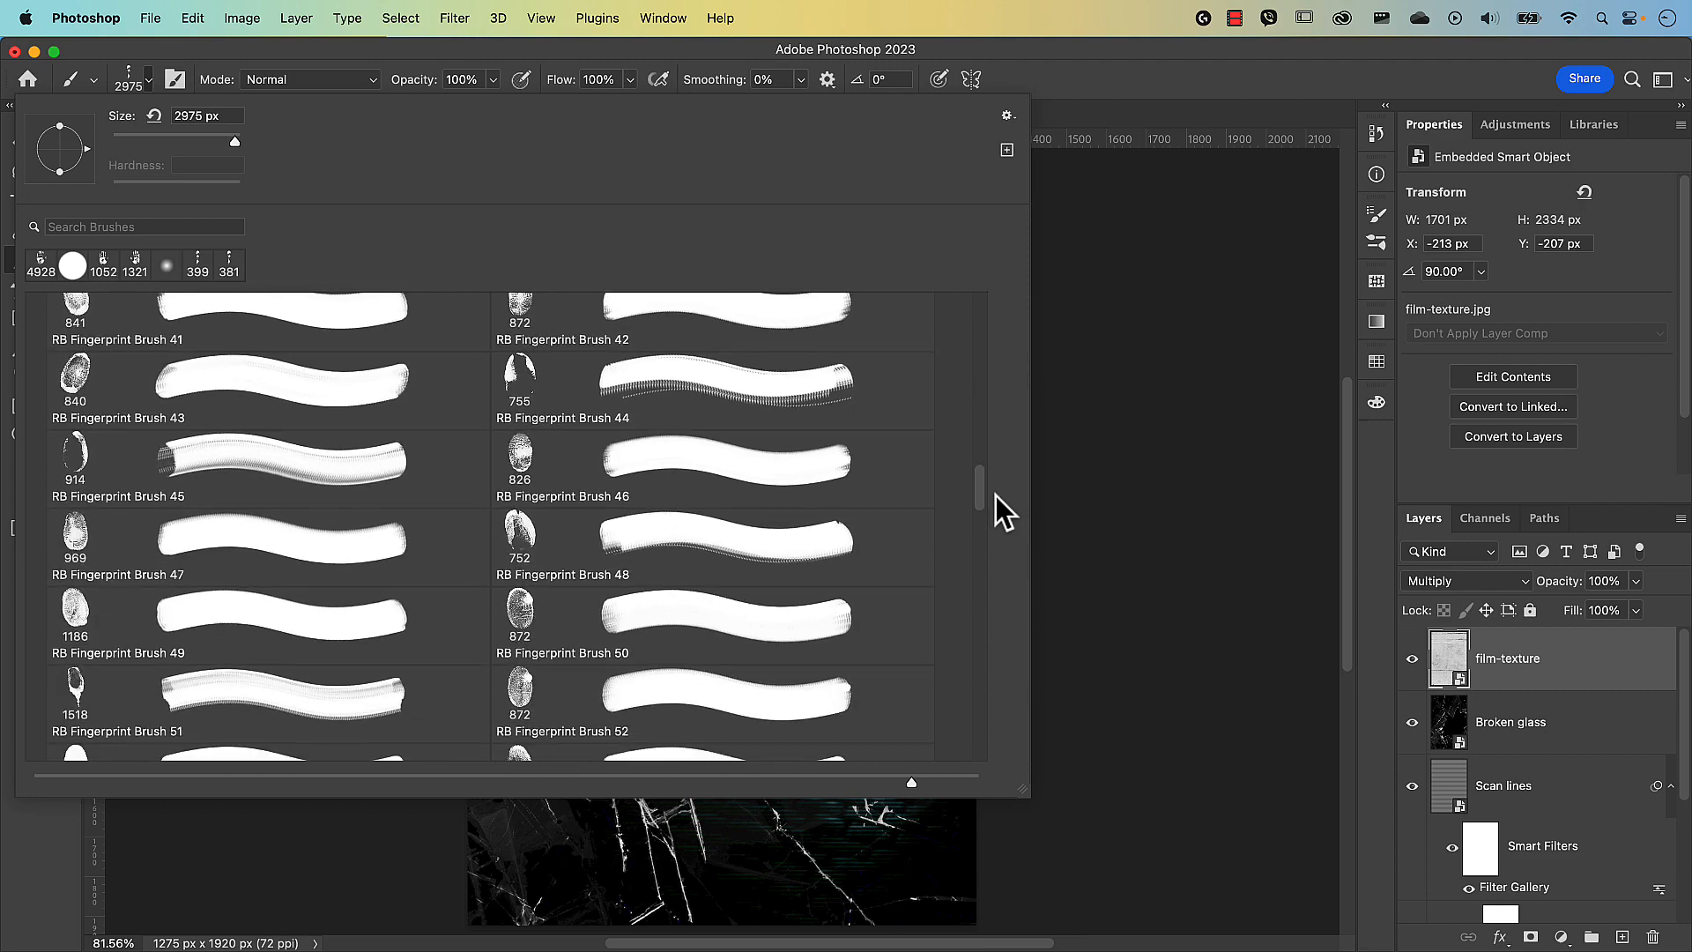
scroll(999, 529, down, 12)
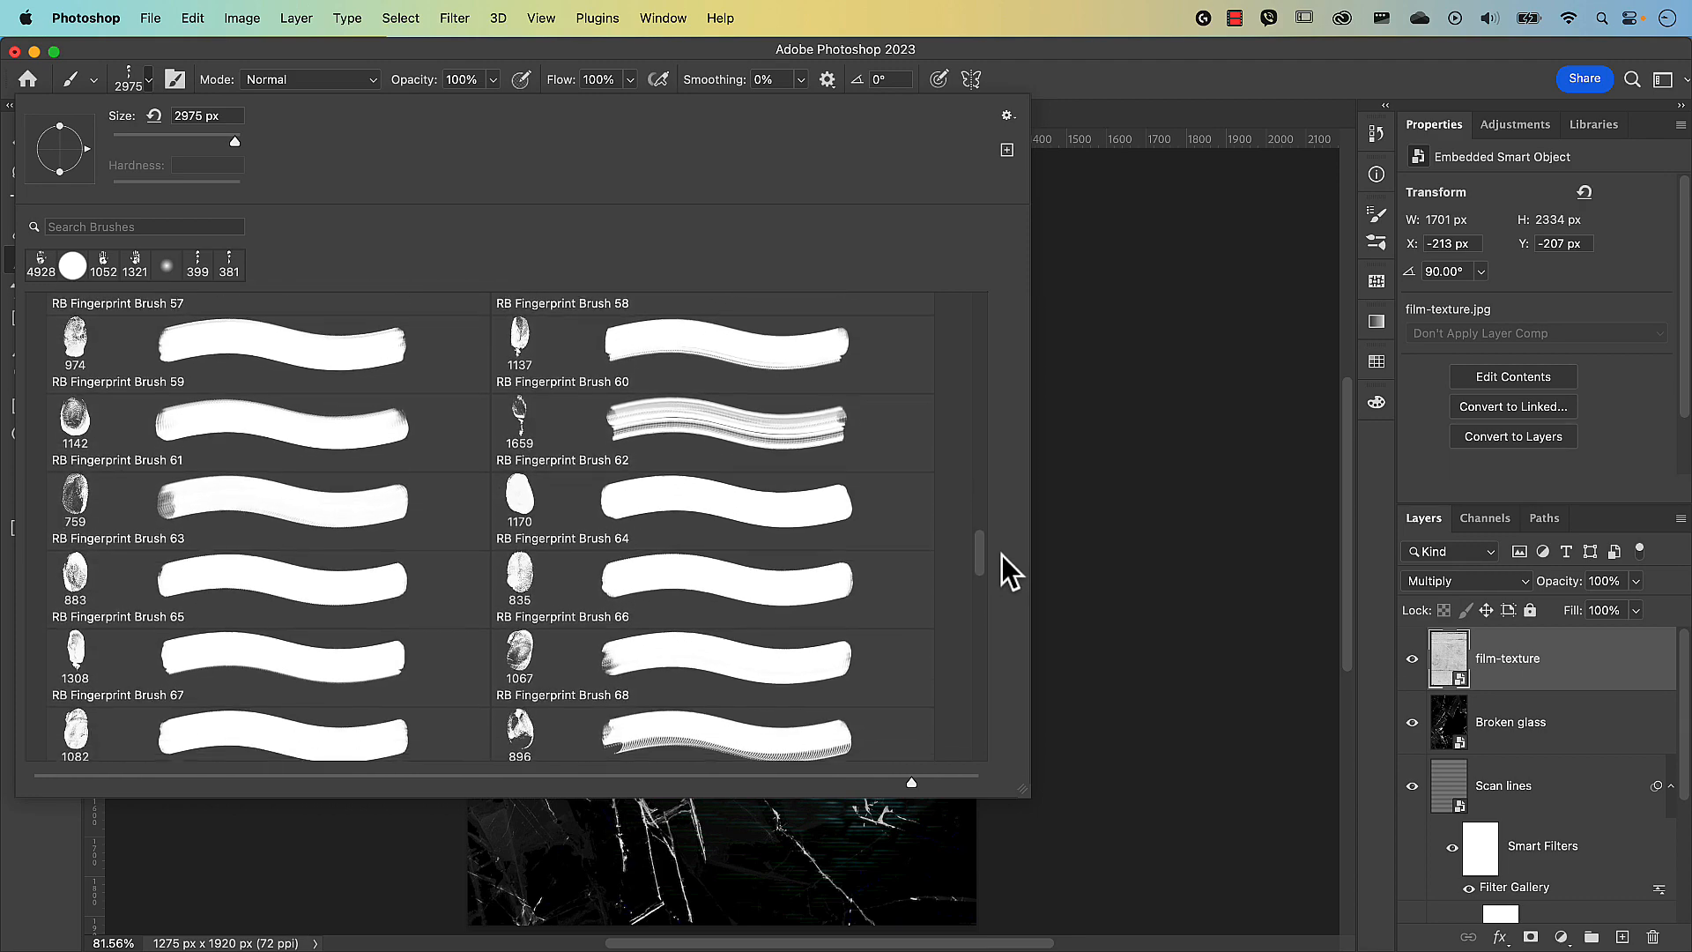
scroll(1014, 494, up, 20)
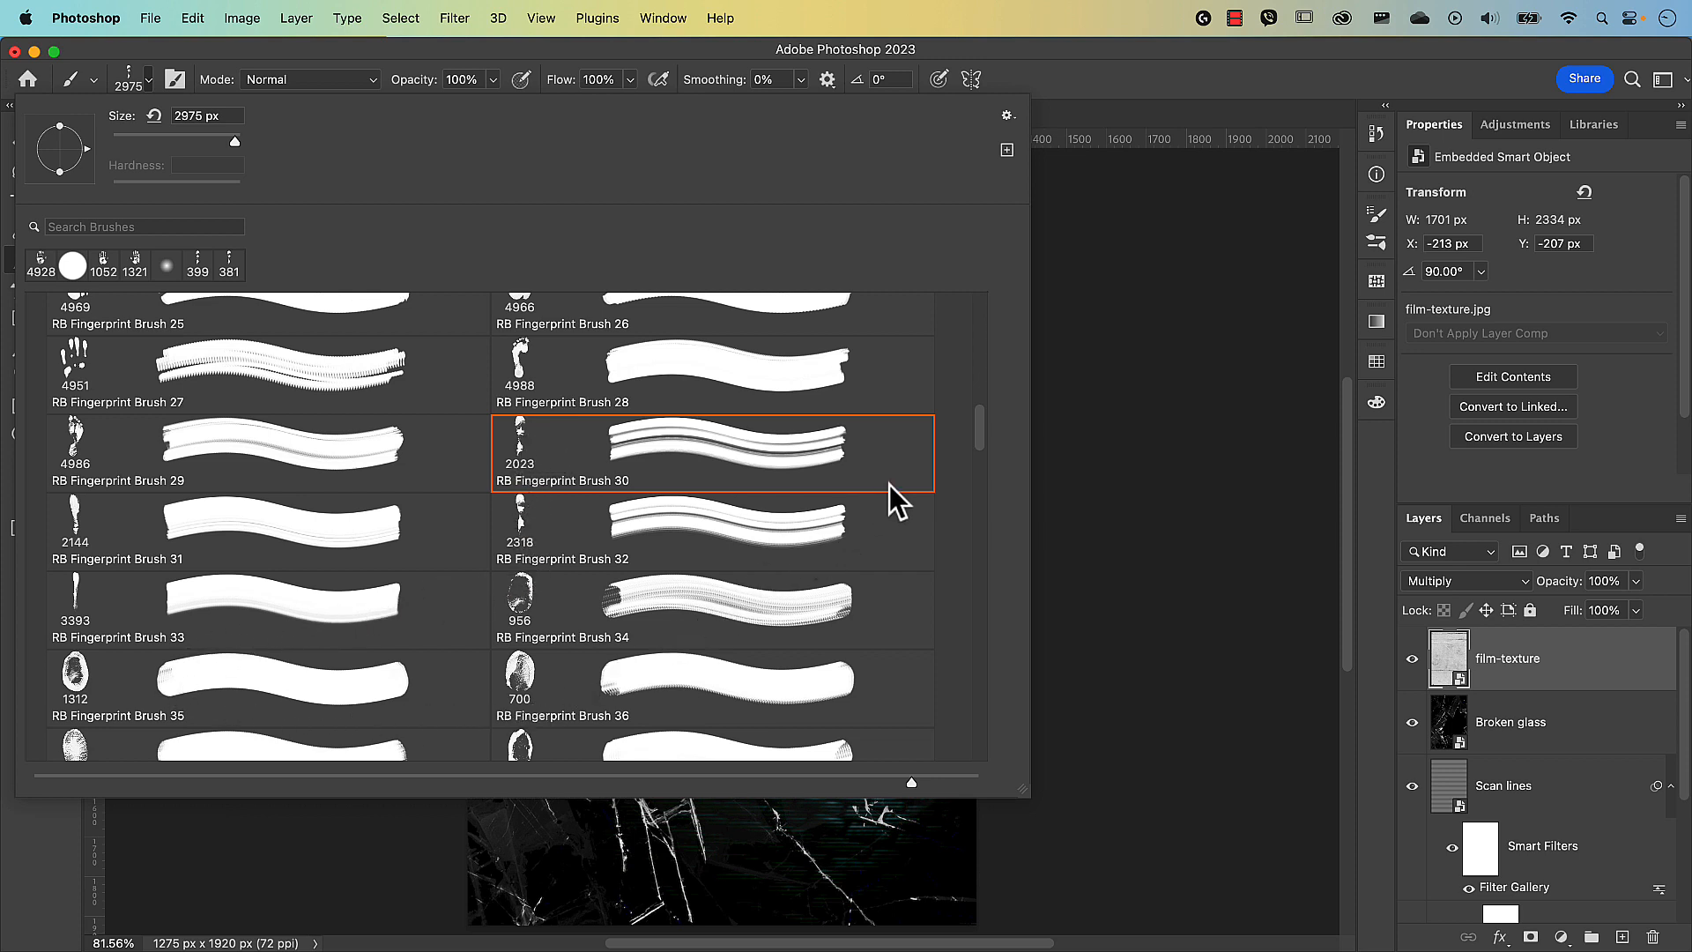
scroll(981, 477, down, 10)
scroll(981, 477, up, 12)
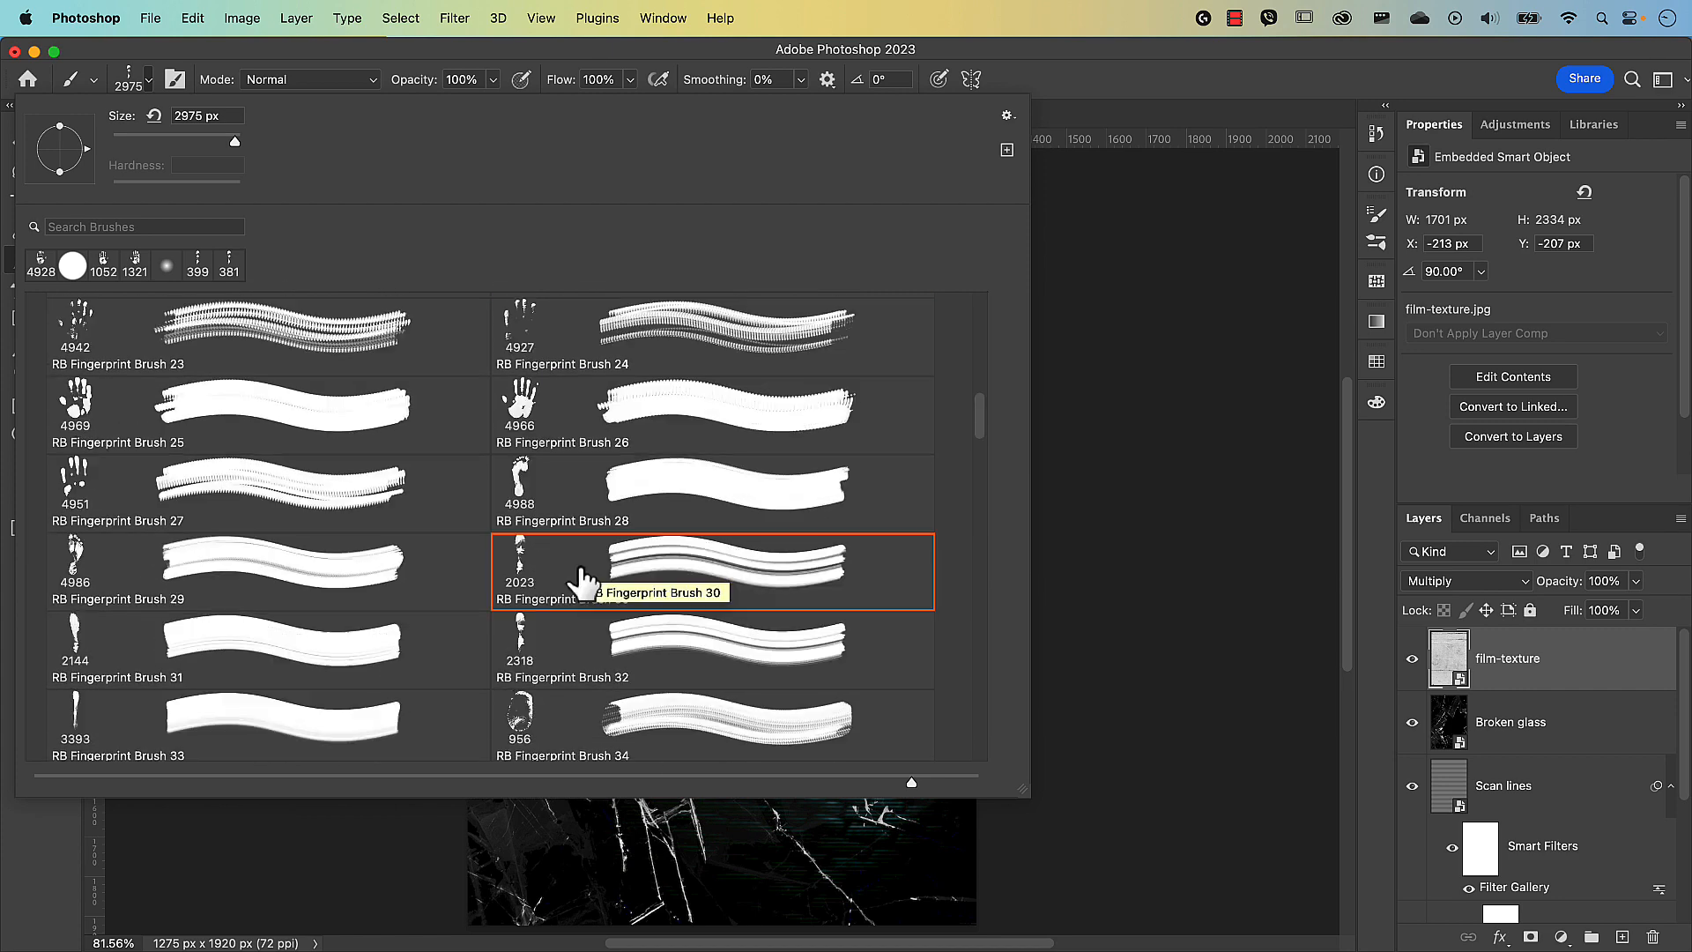
click(582, 582)
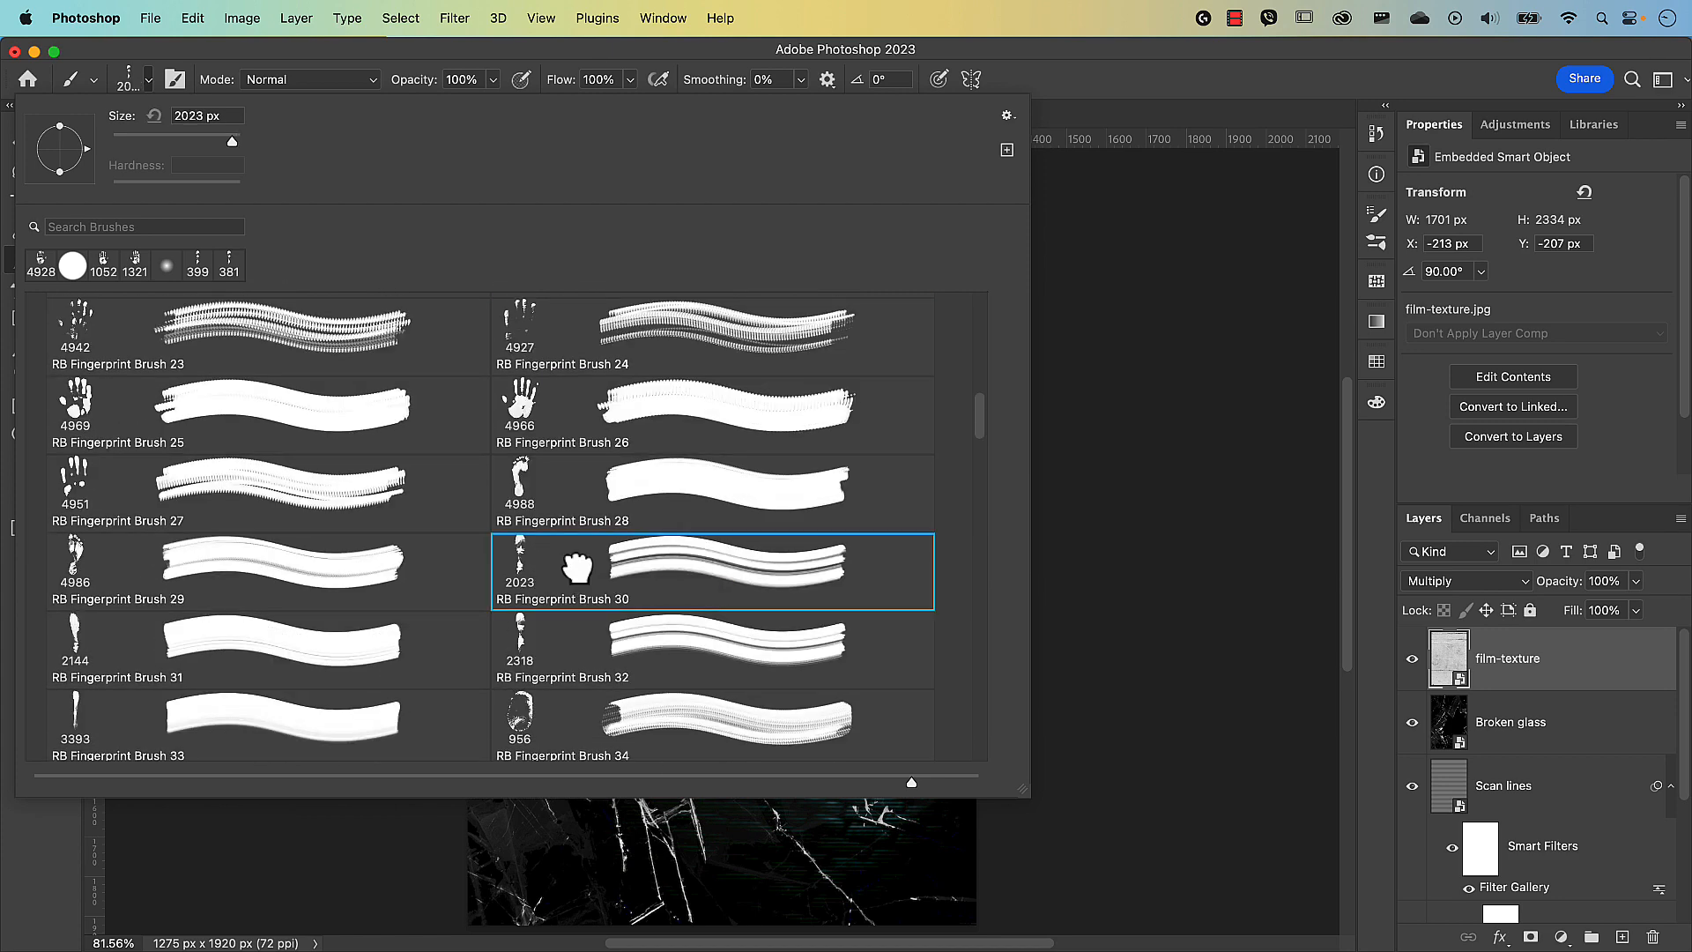
click(1109, 539)
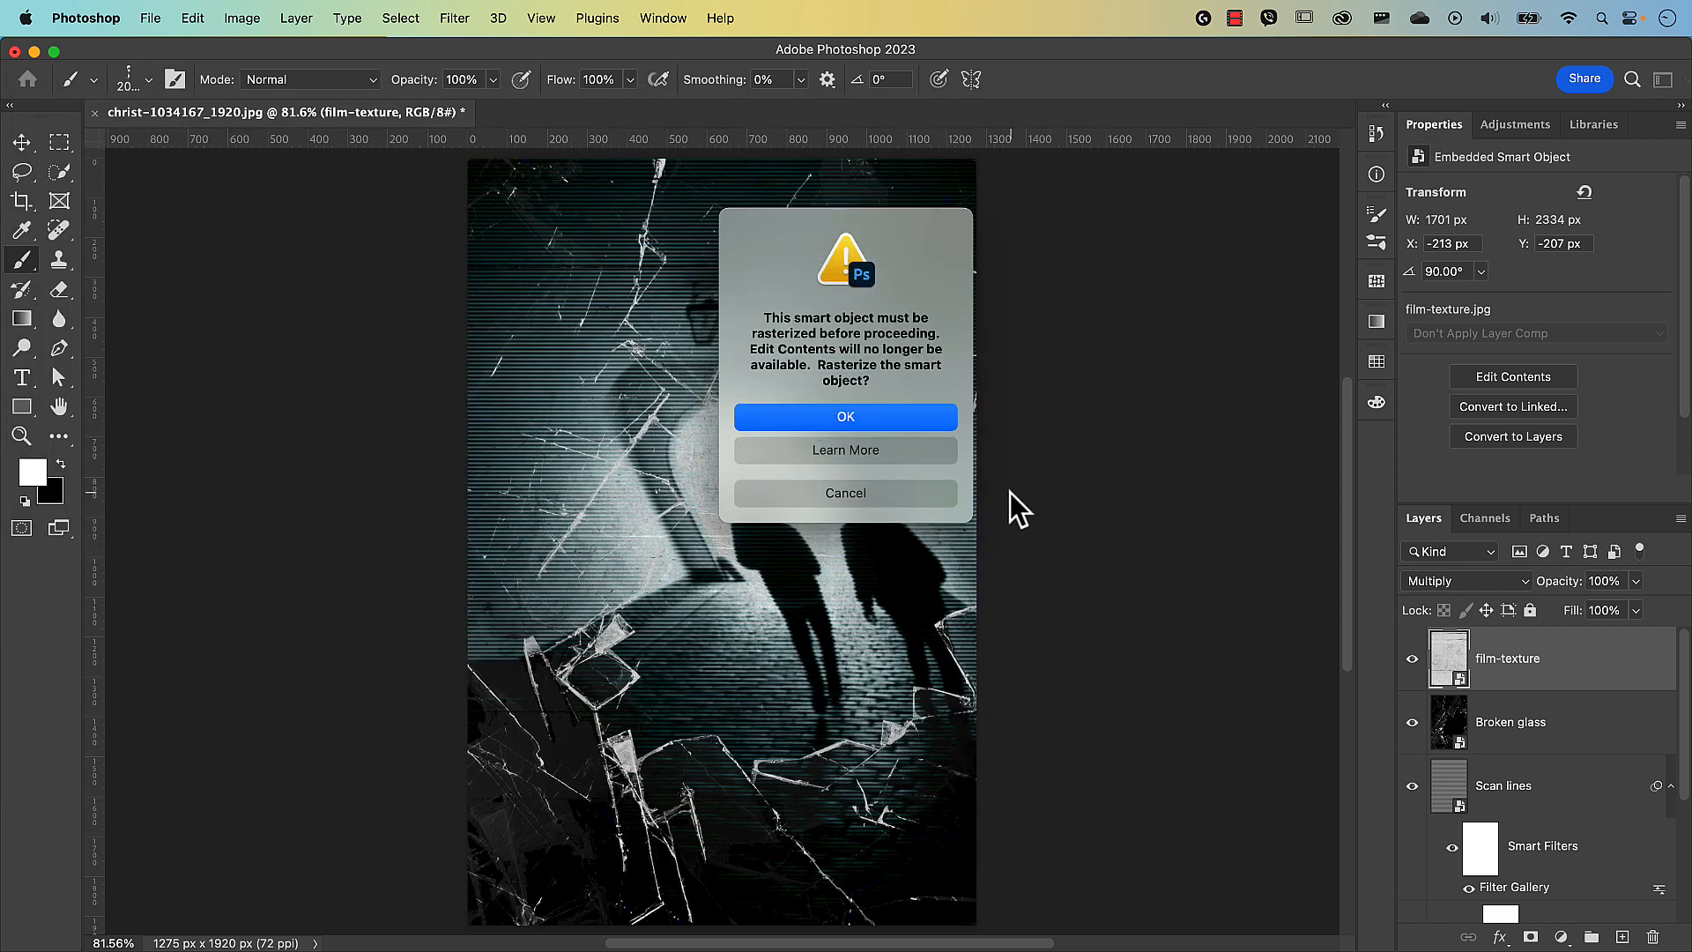
Cancel rasterizing, add a new layer named 'Title' inside a group named 'Fingerprints'.
click(927, 495)
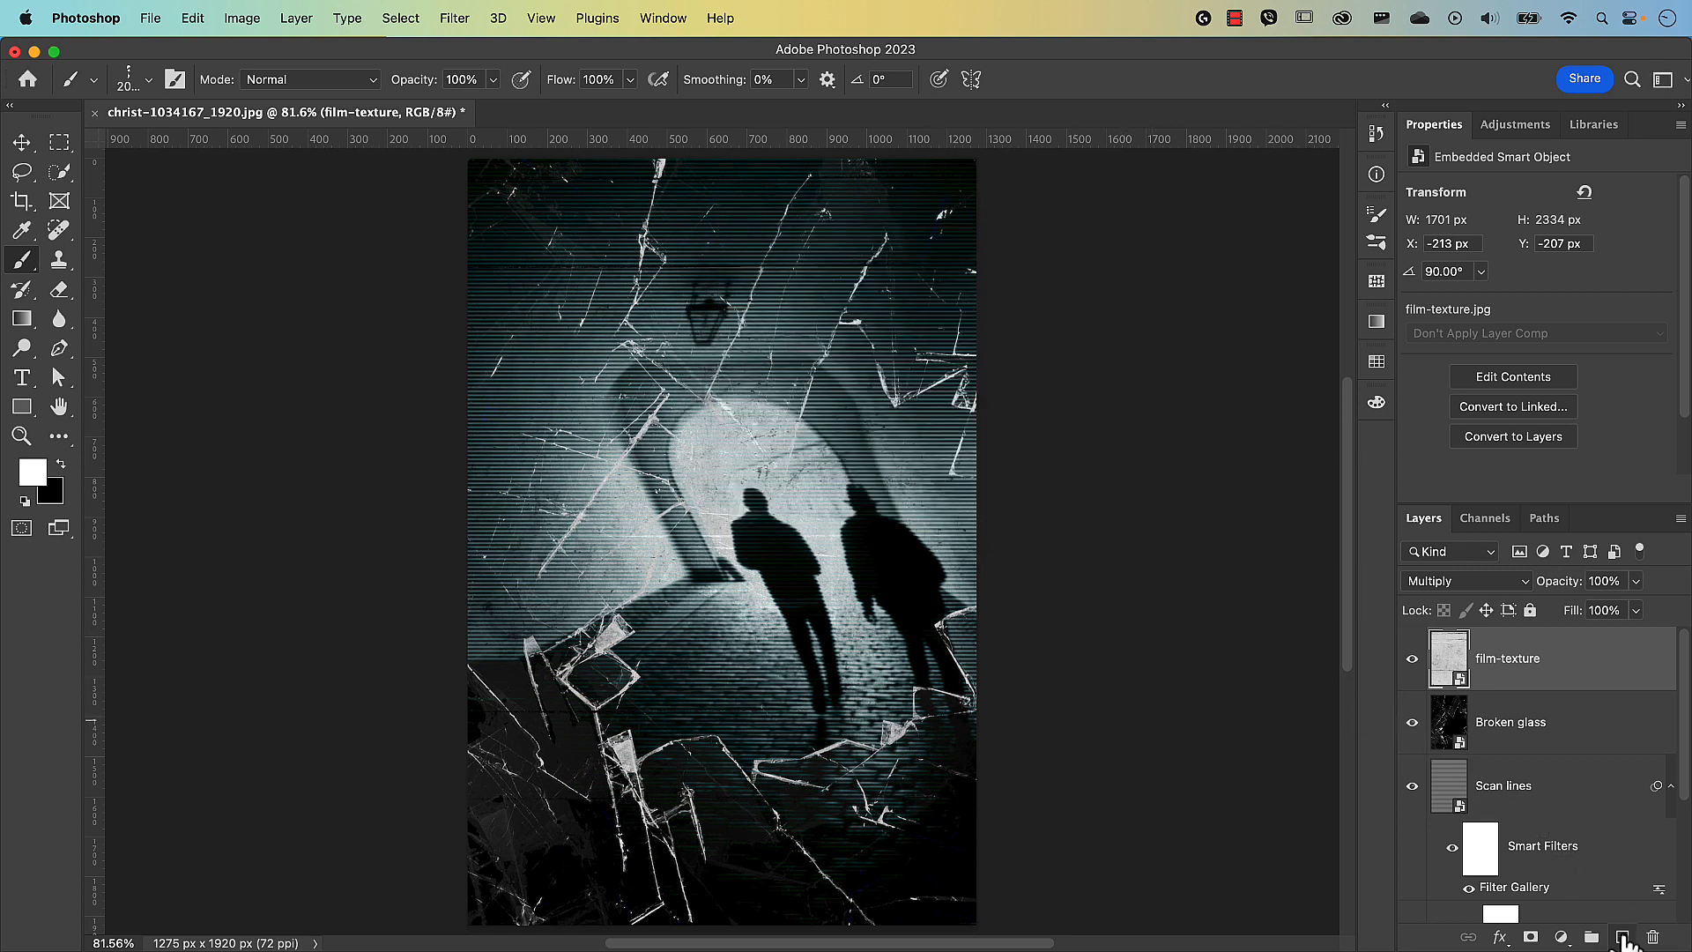
click(1624, 938)
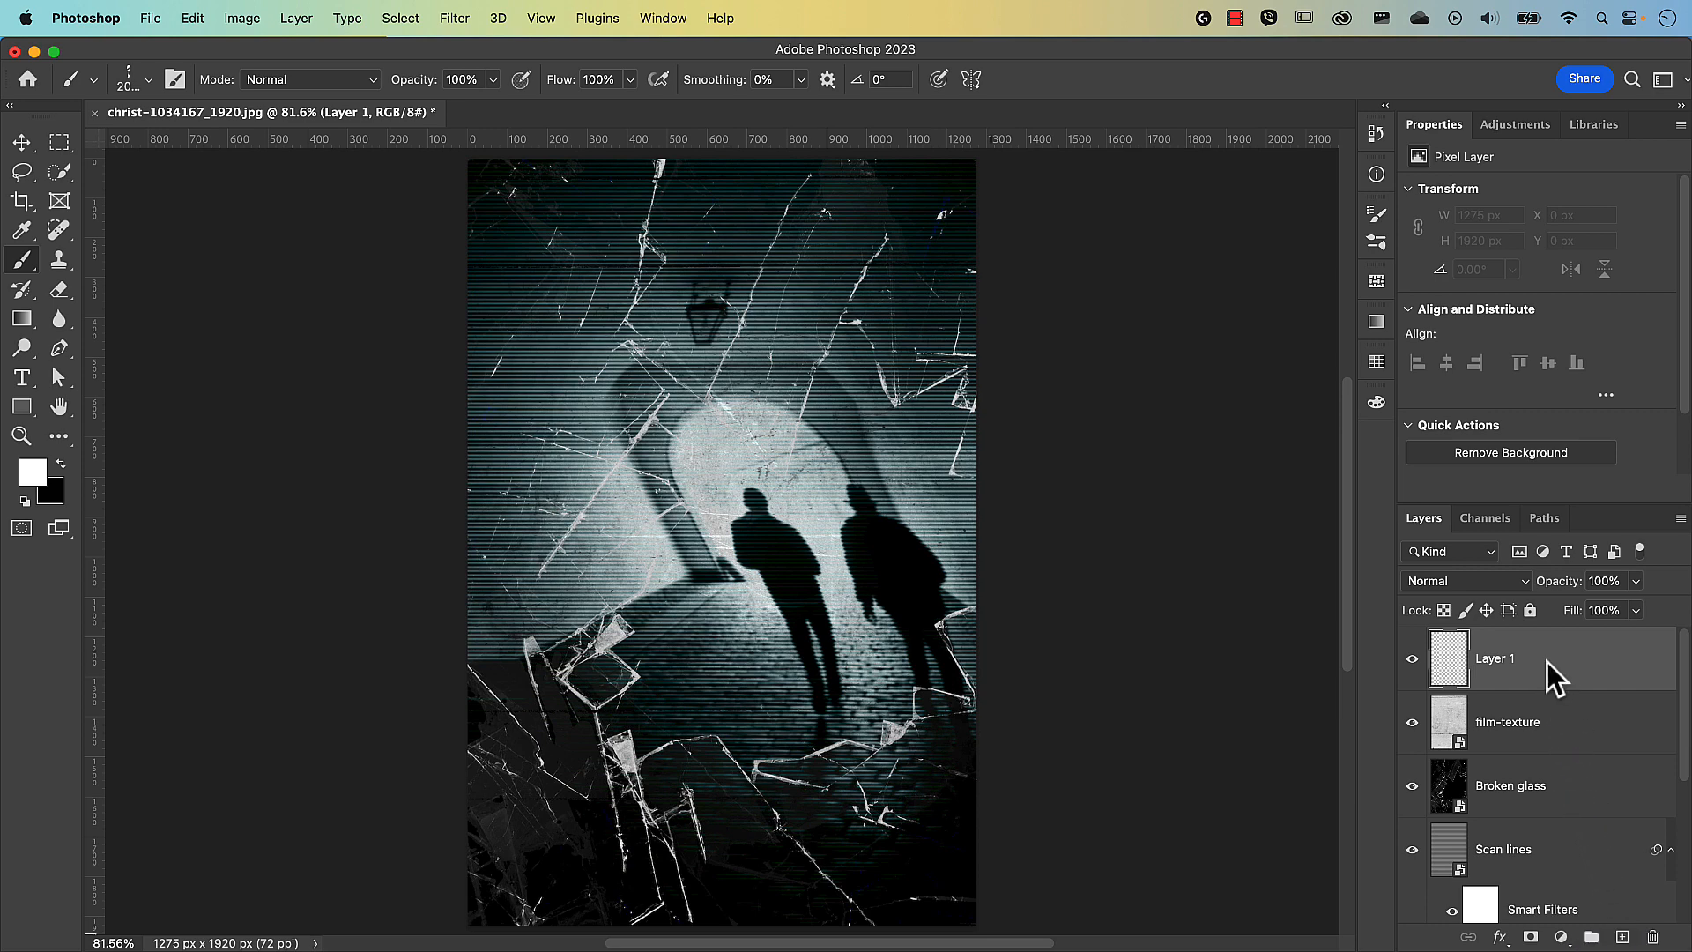
key(super+g)
double_click(1491, 641)
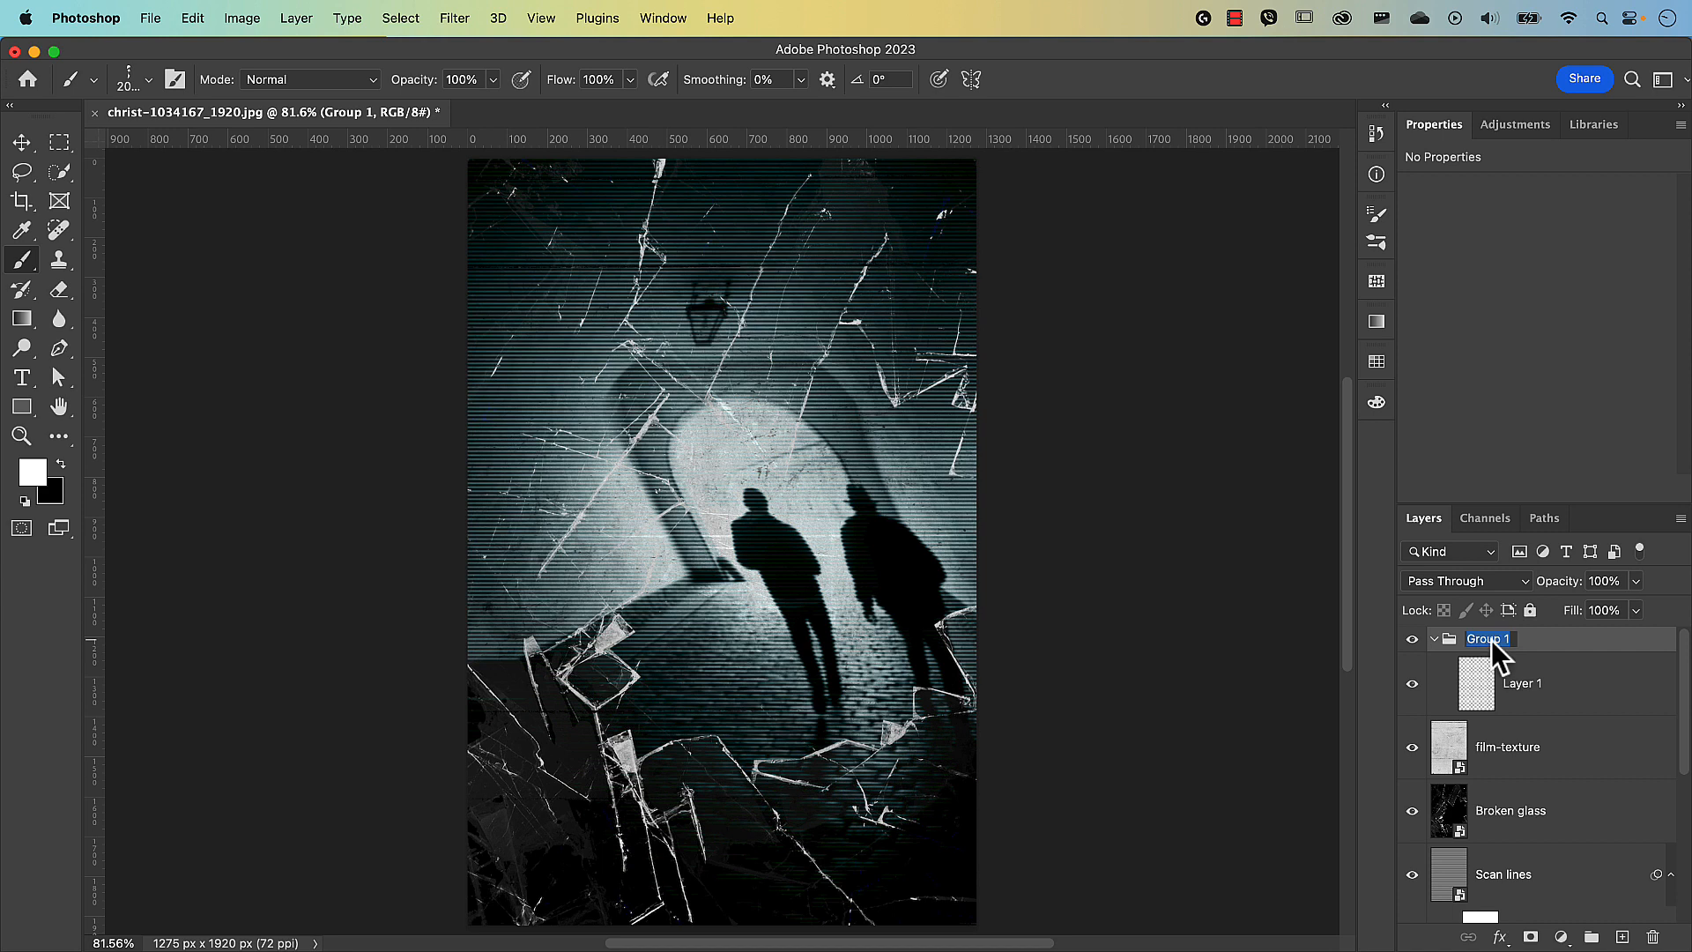
text(Fingerprints)
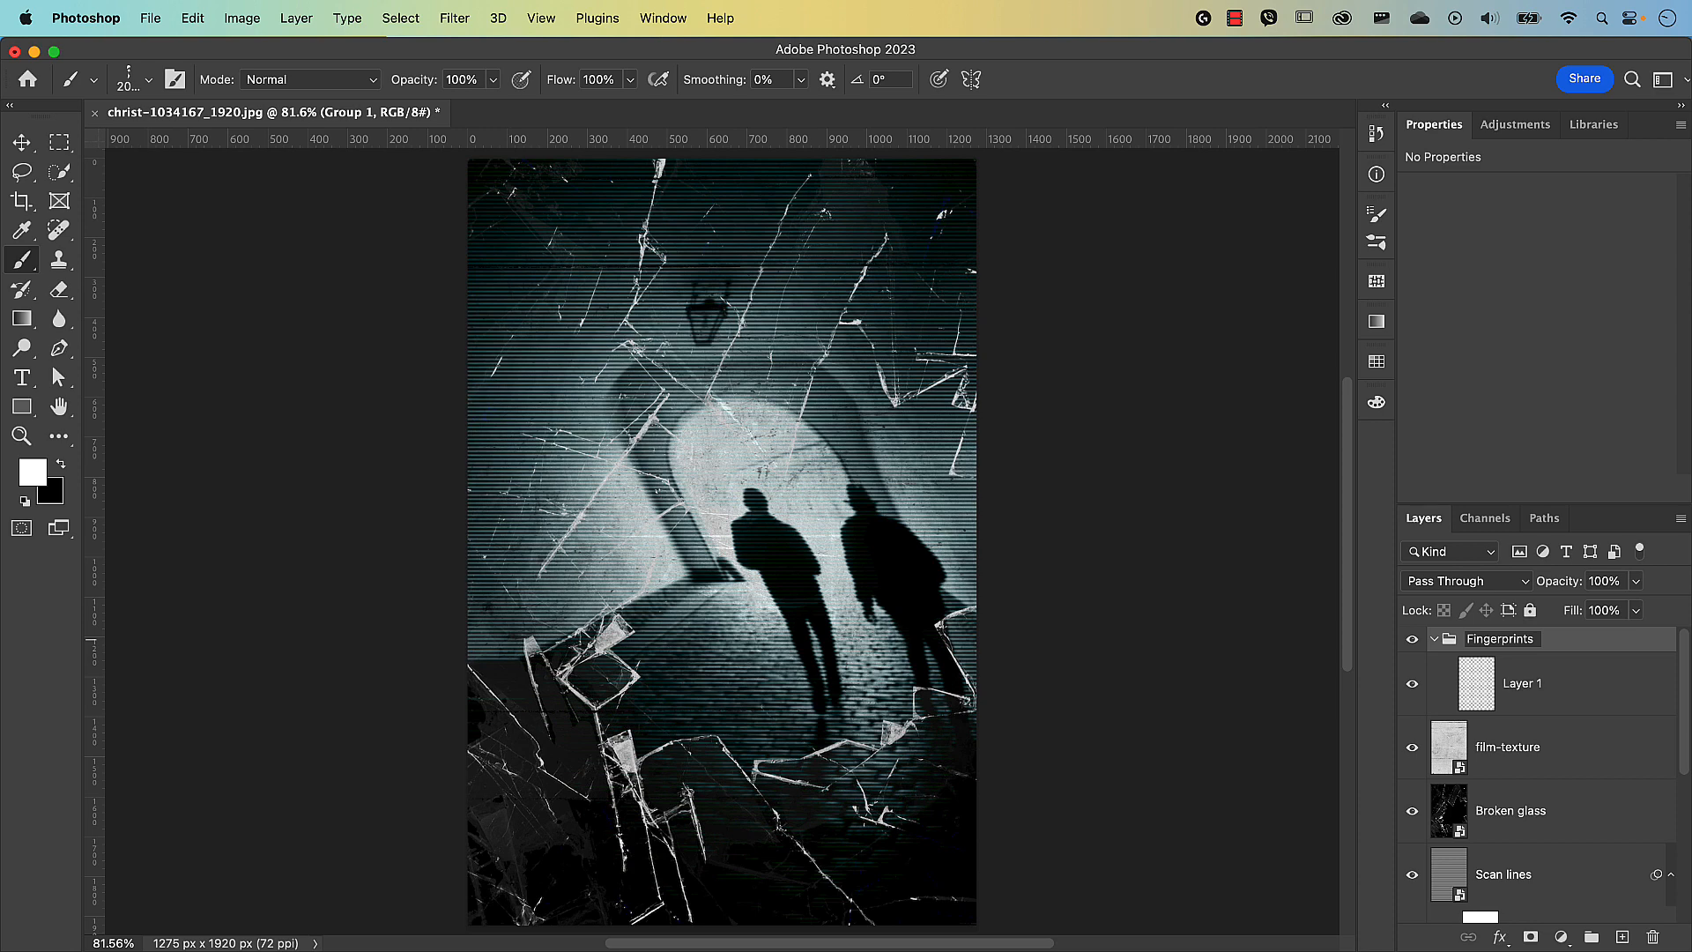
key(Return)
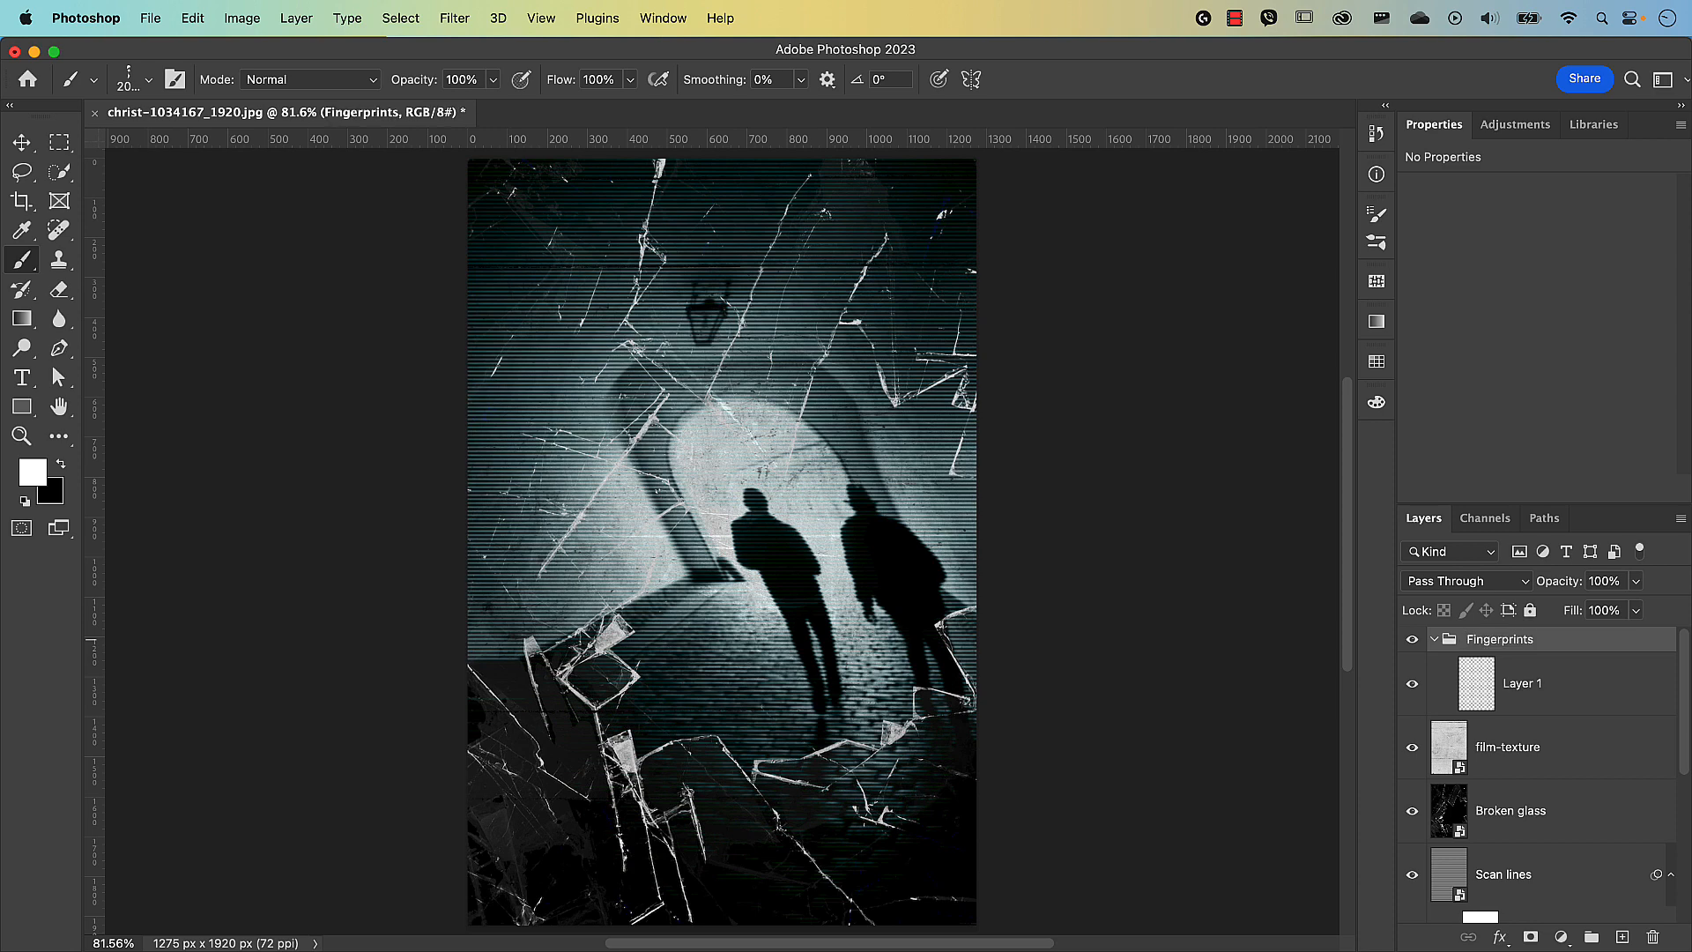
double_click(1520, 686)
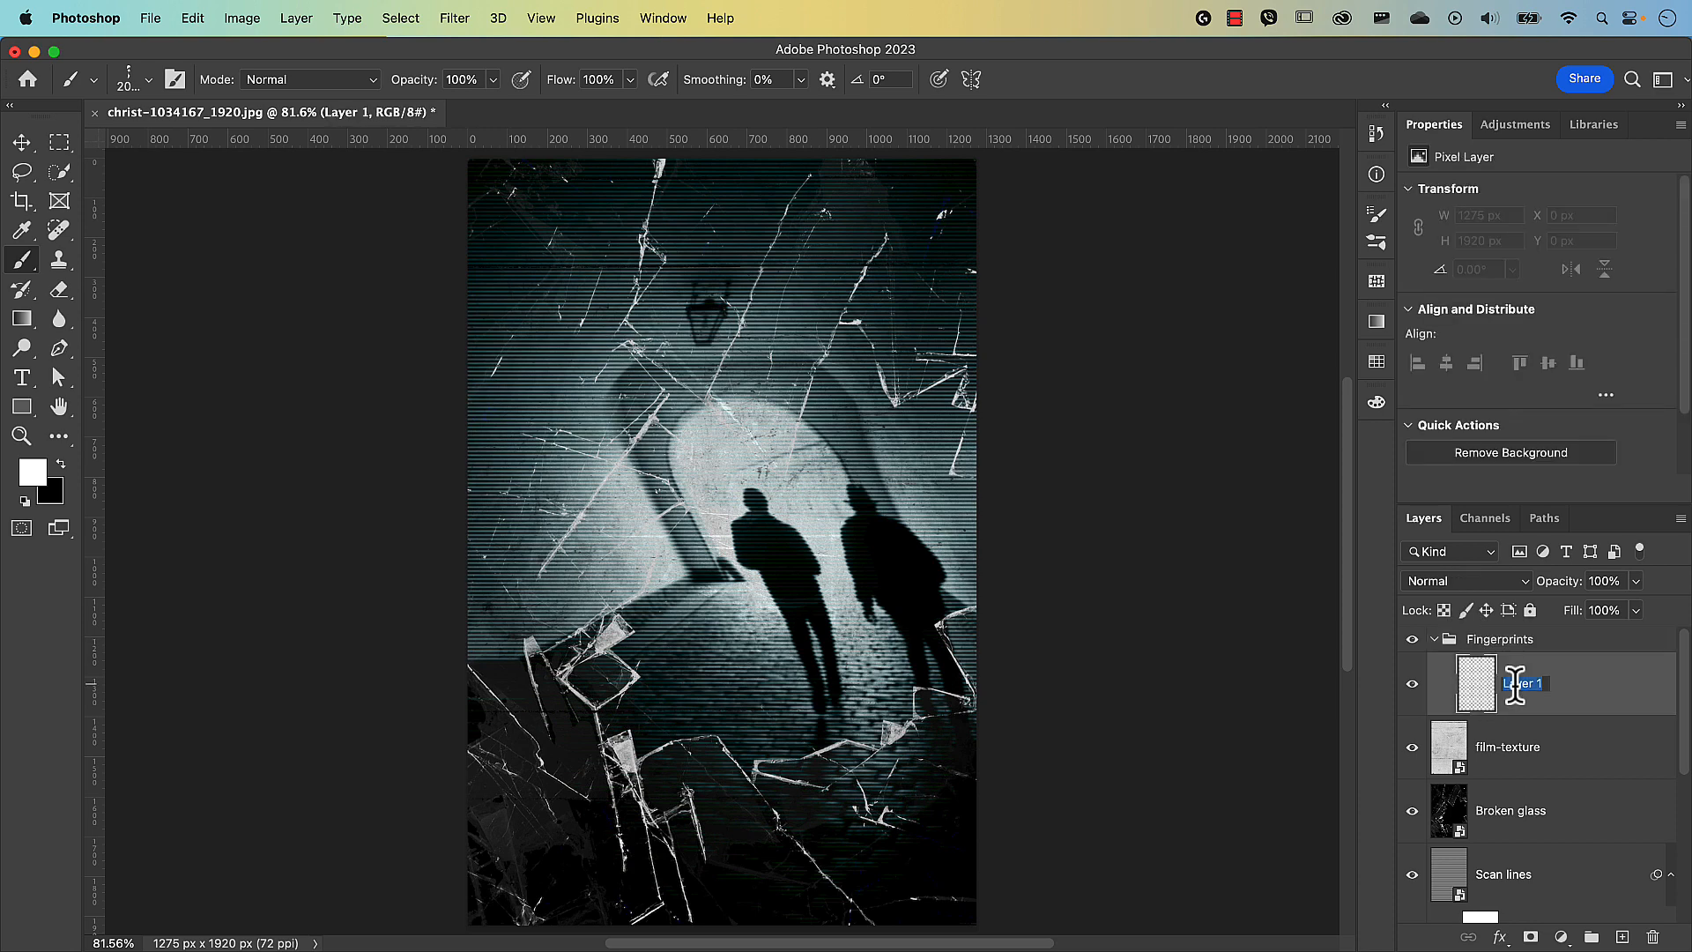
text(Title)
key(Return)
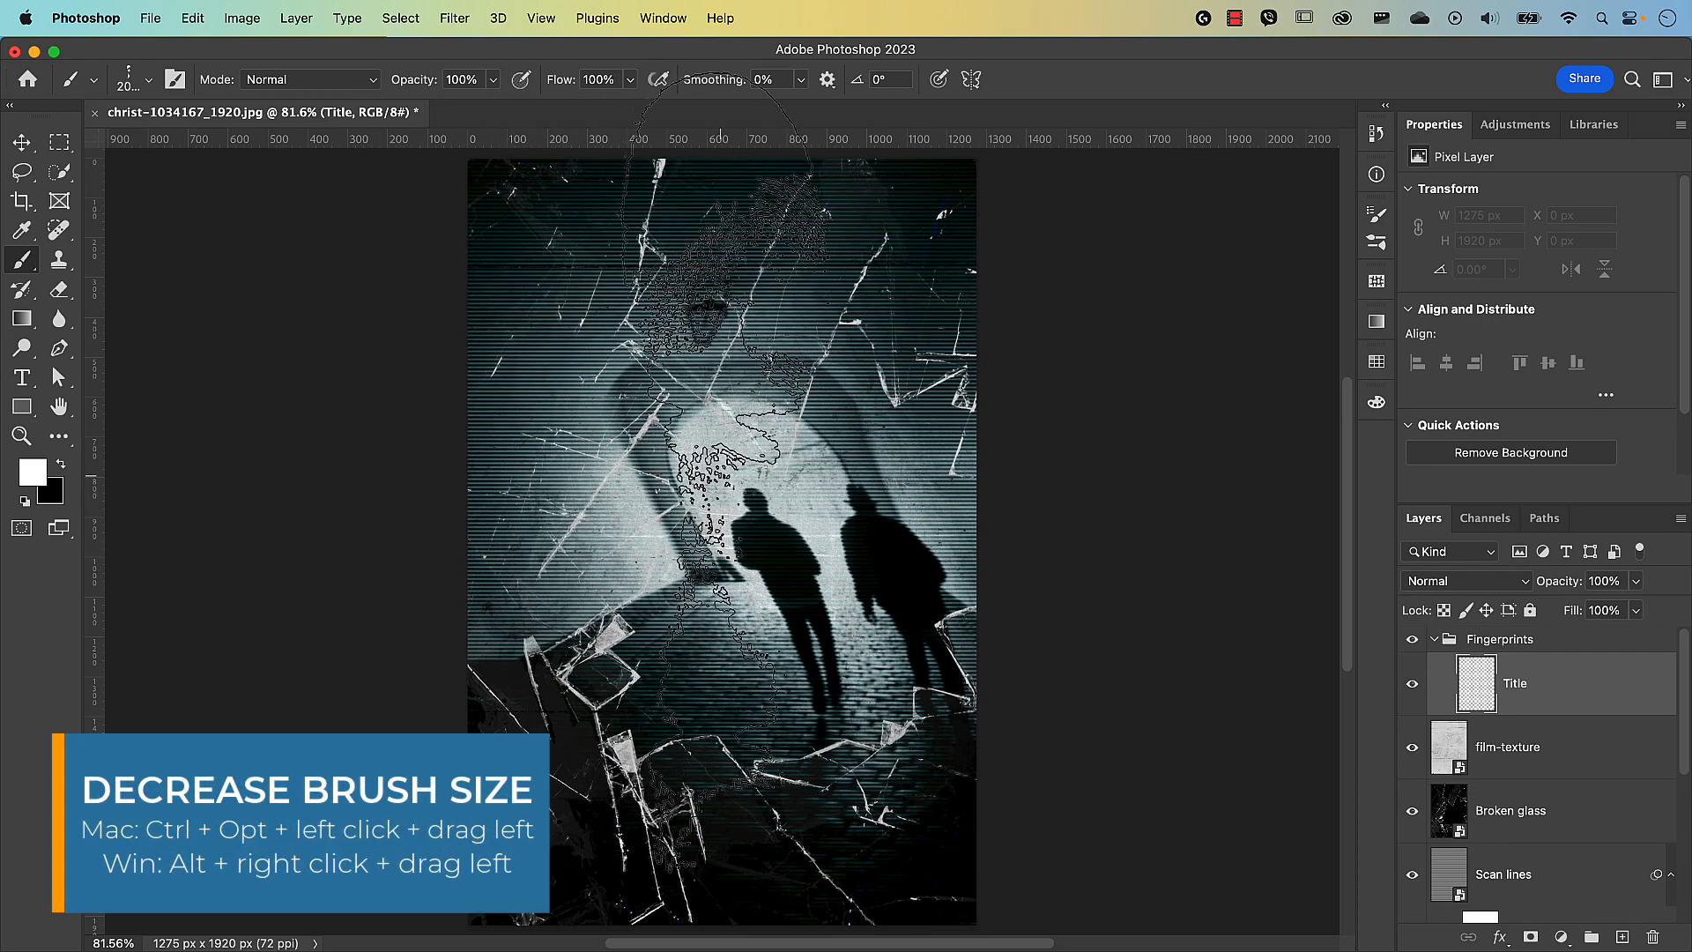
Shrink the fingerprint brush to 299 px.
ctrl+alt+drag(719, 478, 63, 518)
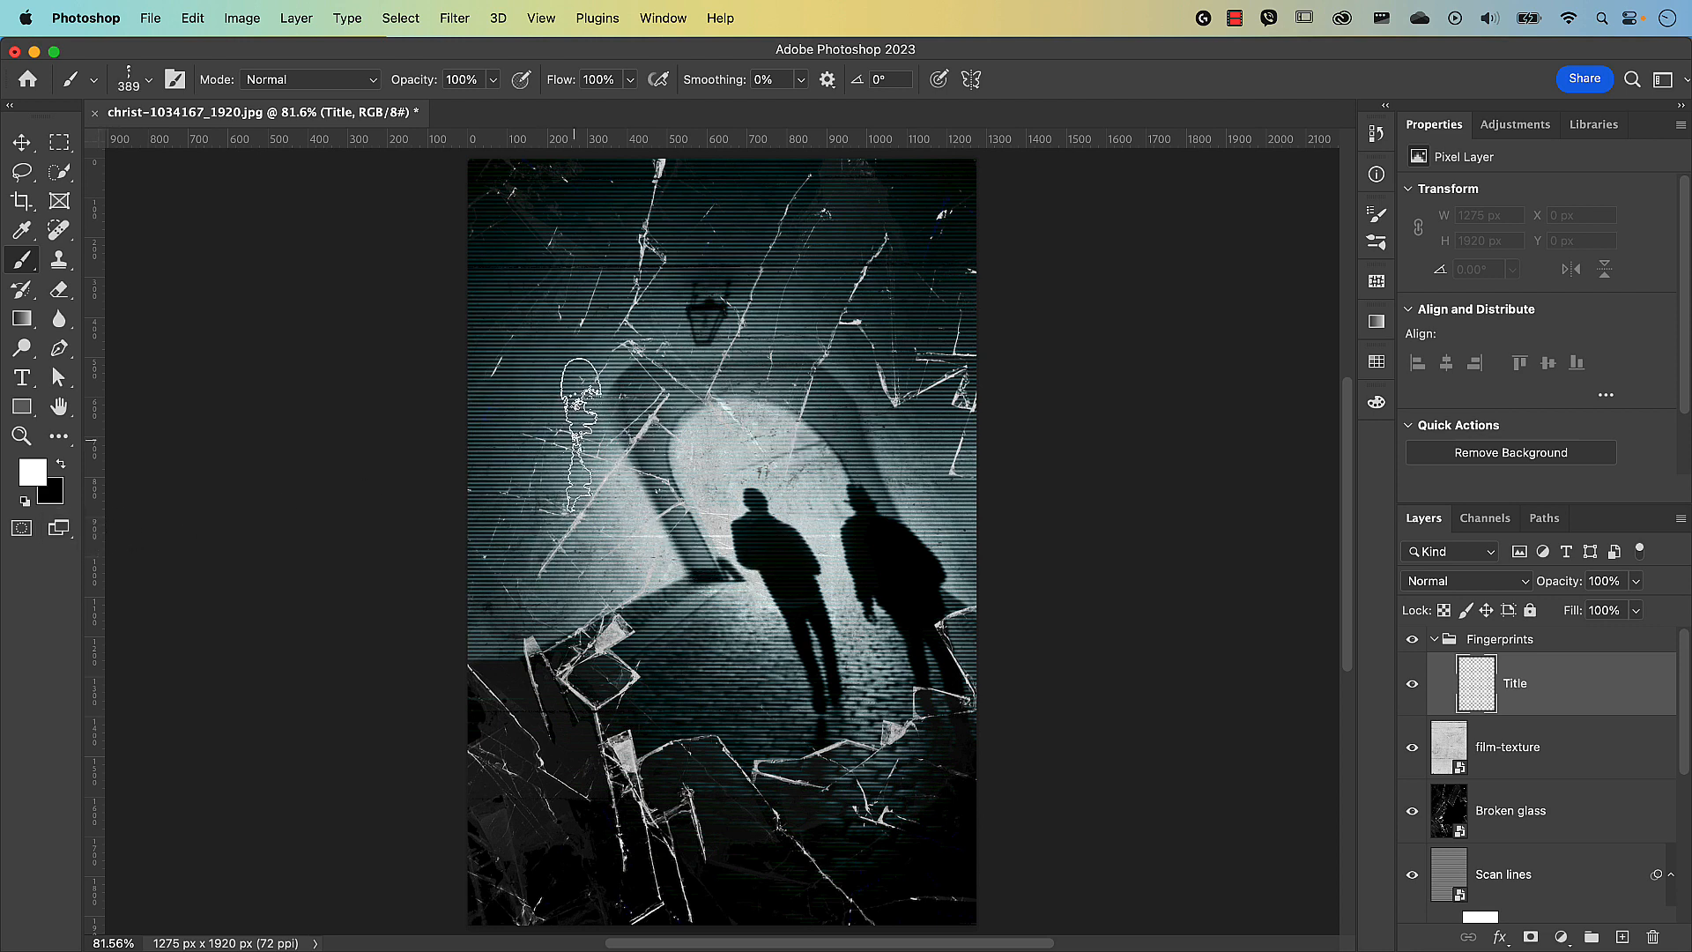
key([)
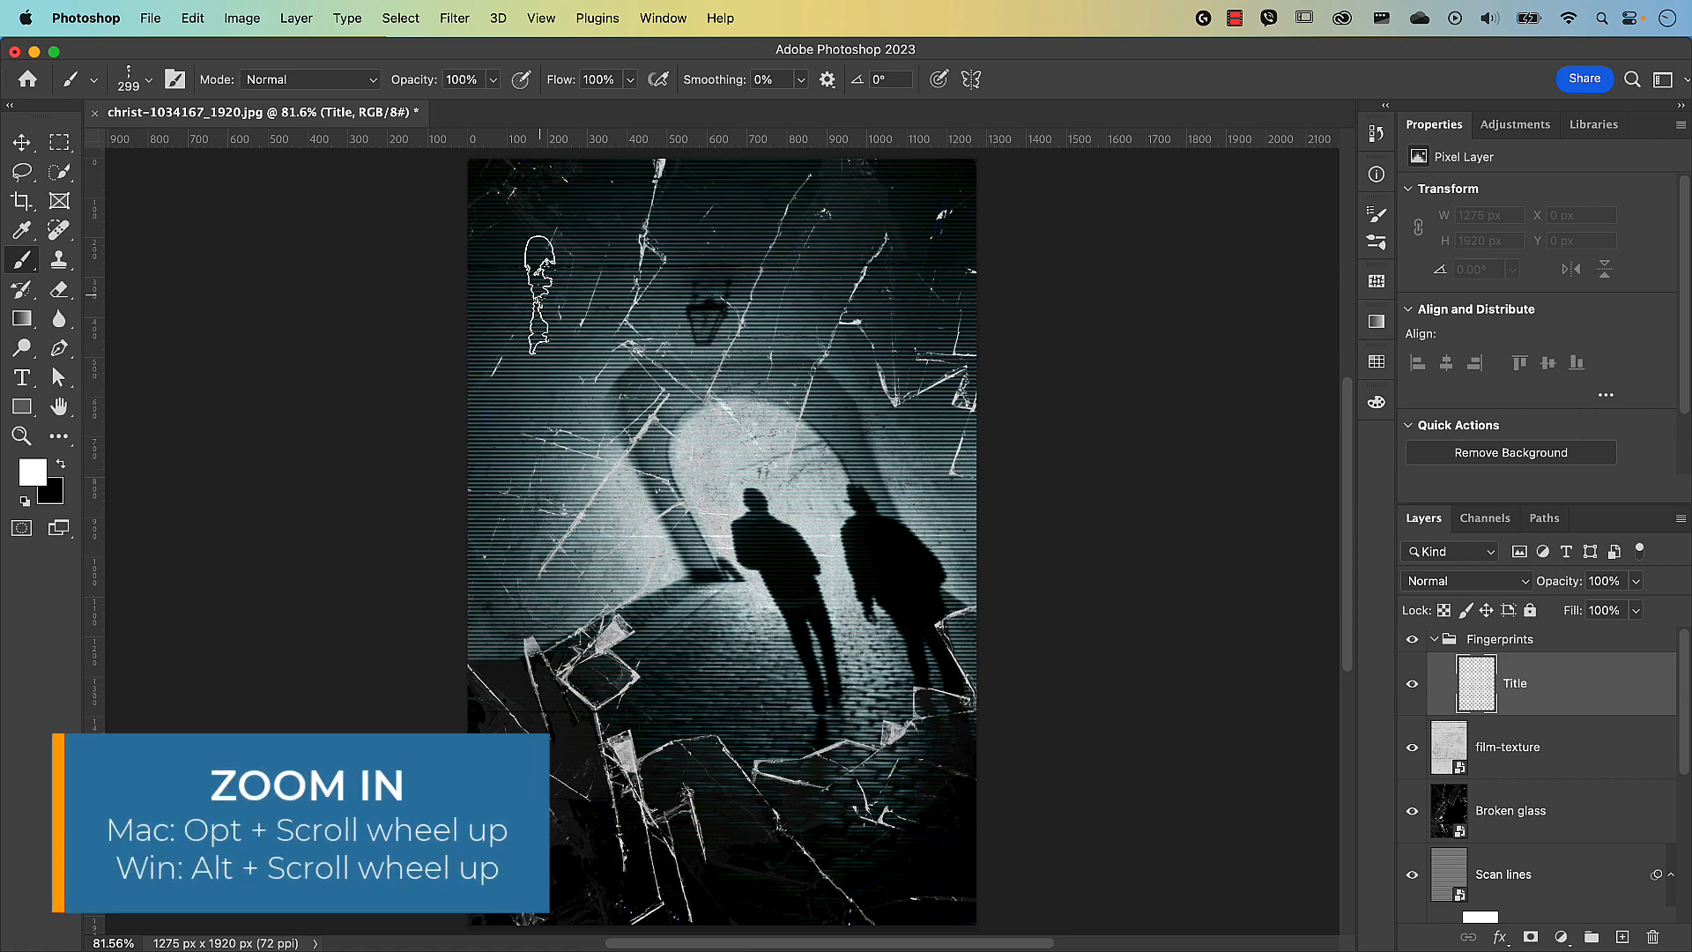
Zoom in and pan to centre the poster's top-left area around the lamp.
alt+scroll(543, 292, up, 3)
alt+scroll(543, 291, up, 2)
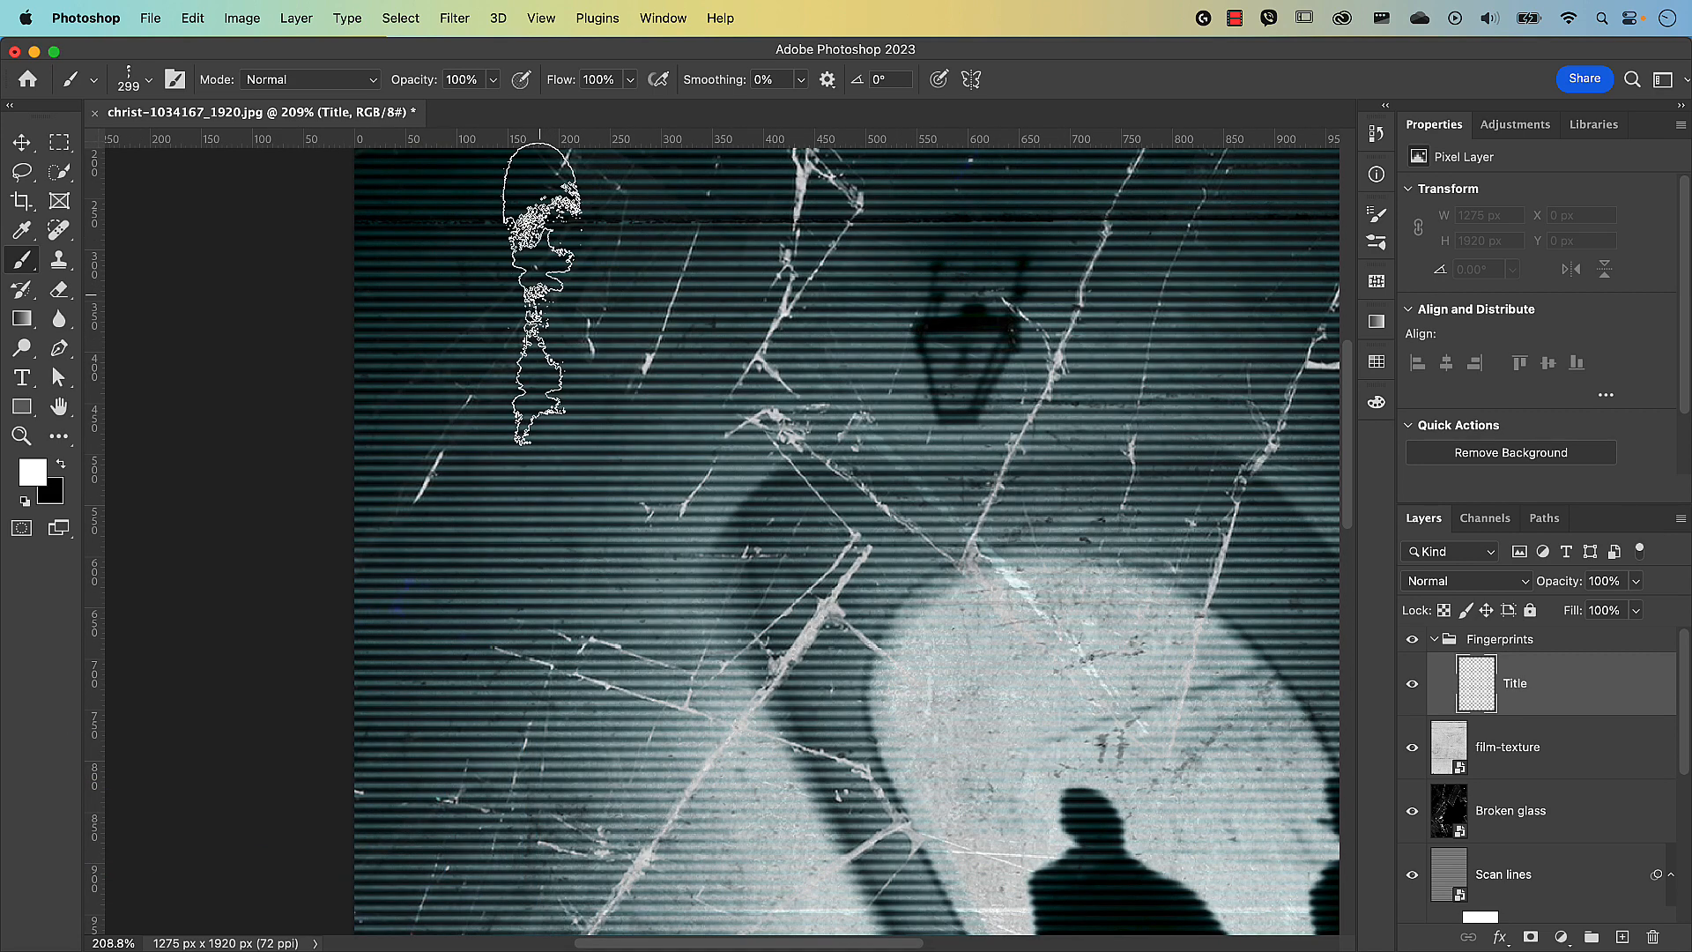
key(space)
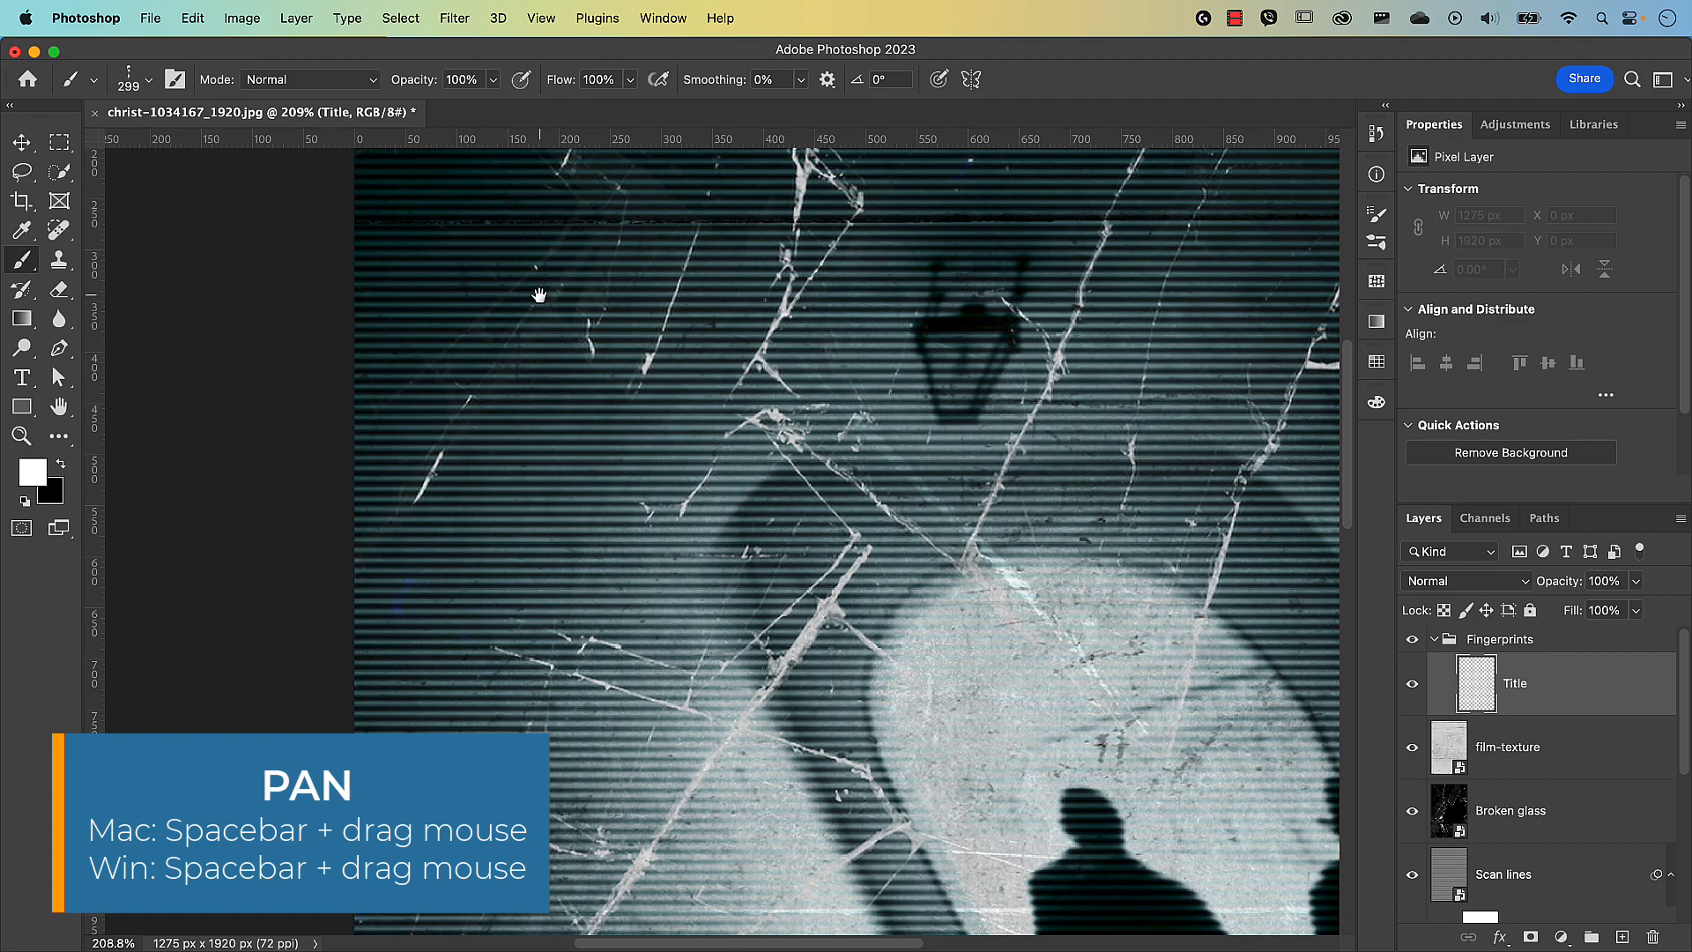
mouse_move(540, 294)
mouse_down()
mouse_move(389, 381)
mouse_move(320, 454)
mouse_move(294, 521)
mouse_up()
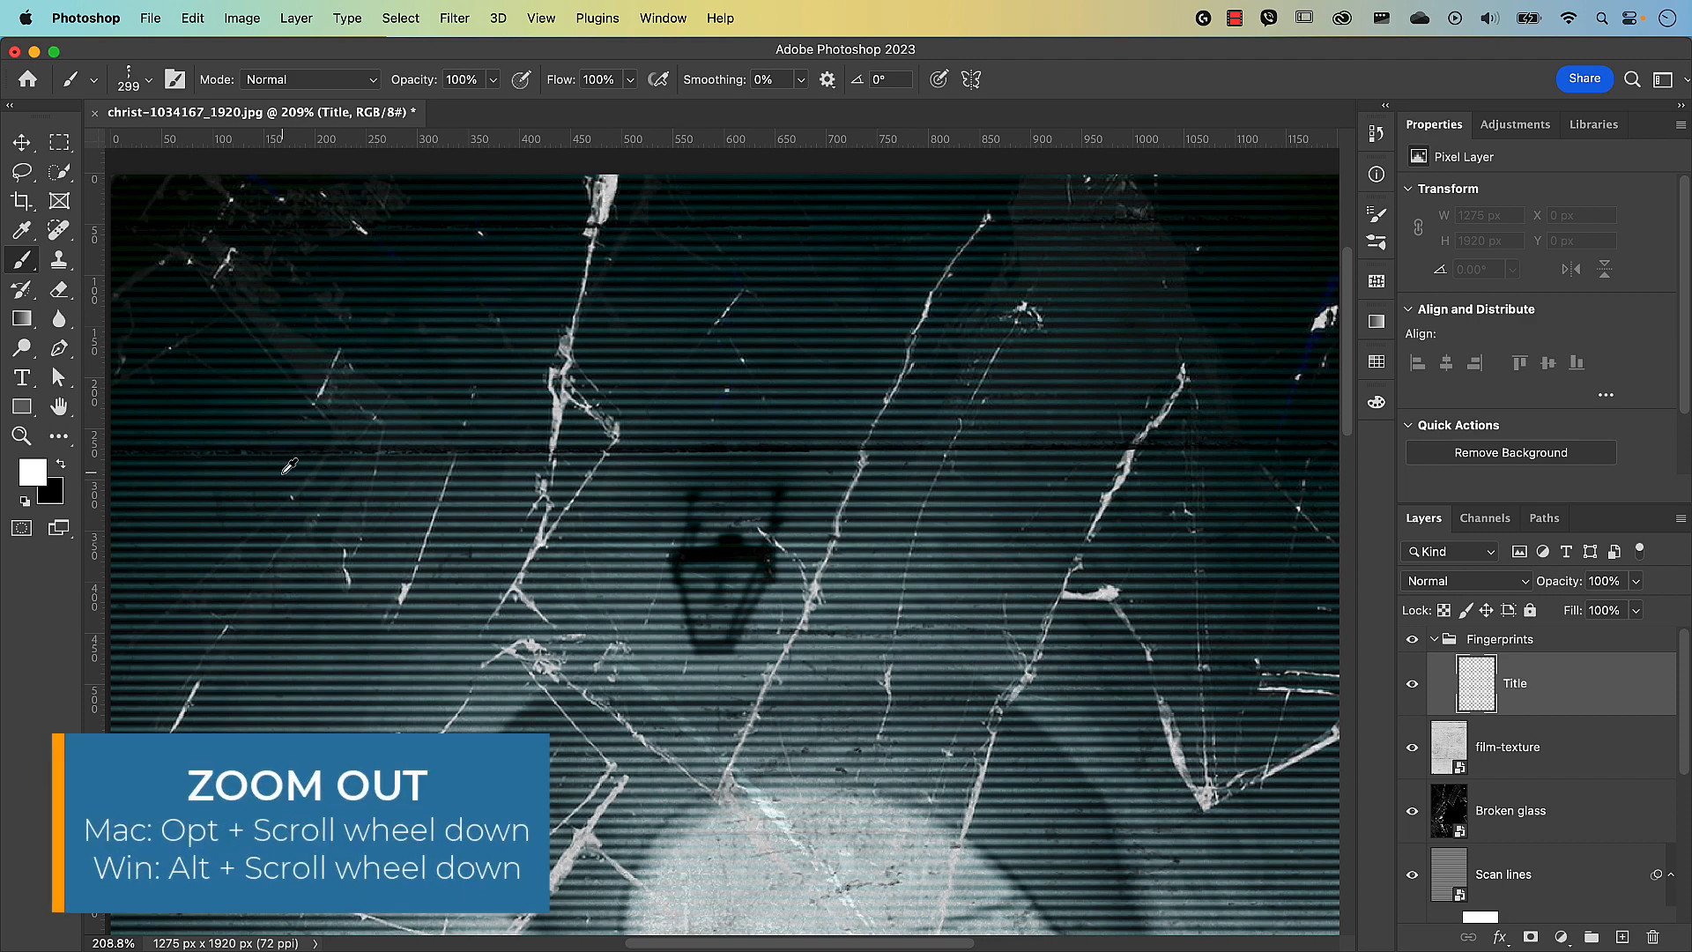
alt+scroll(289, 465, down, 3)
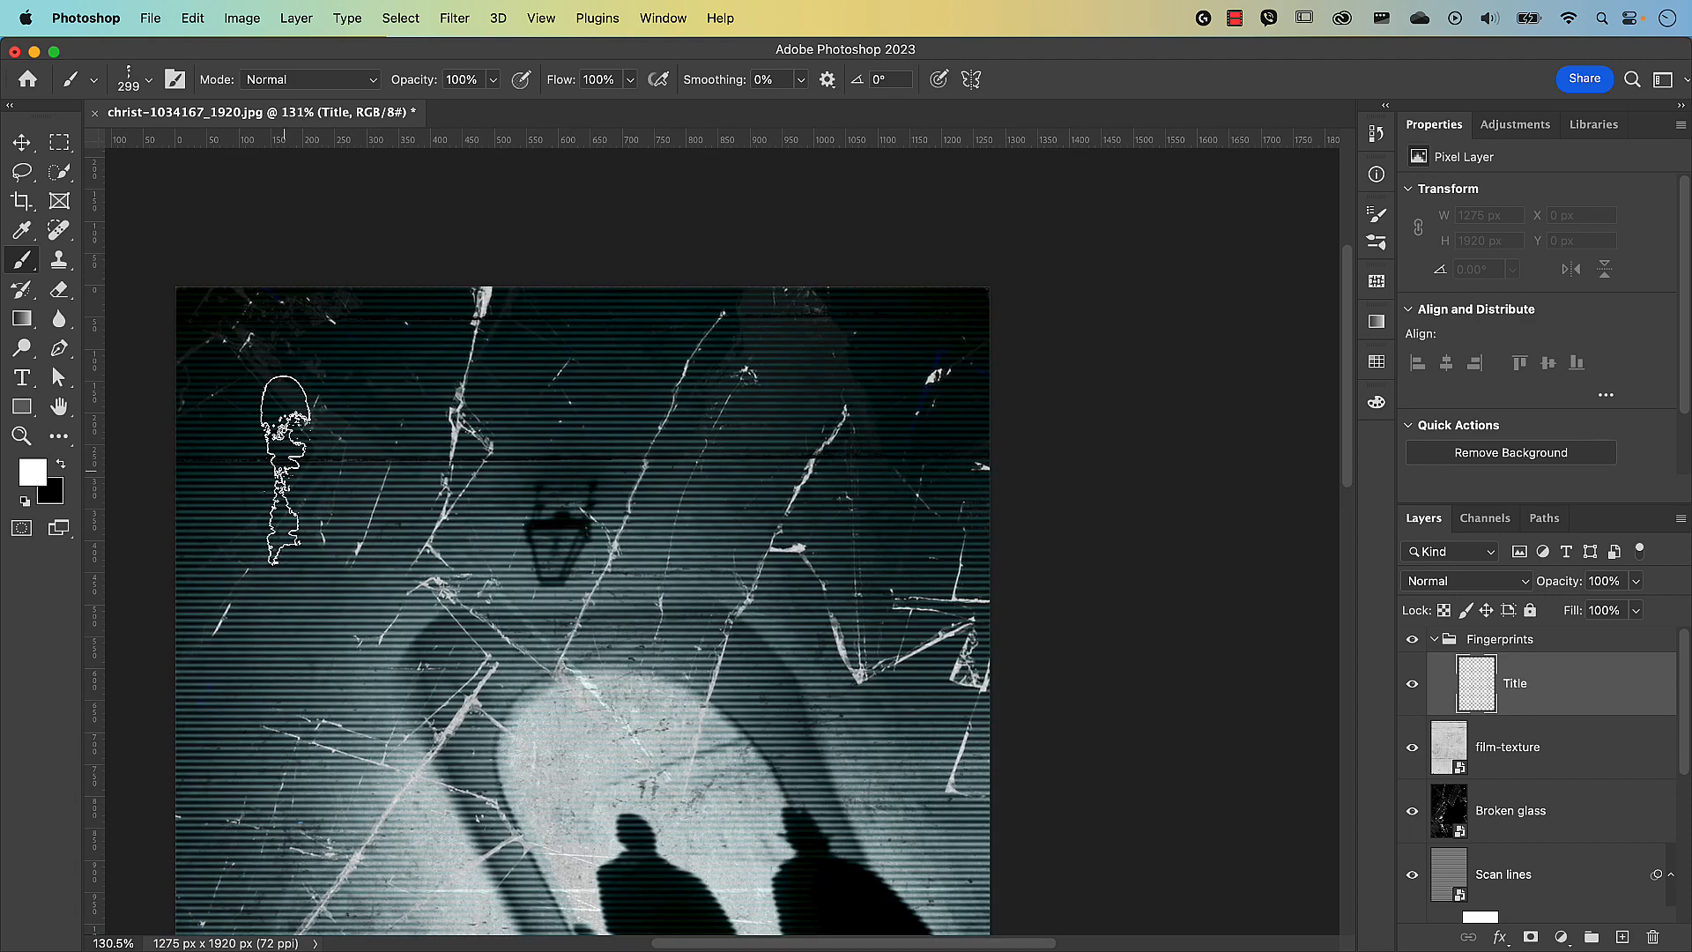
key(space)
mouse_move(342, 471)
mouse_down()
mouse_move(438, 441)
mouse_move(506, 373)
mouse_up()
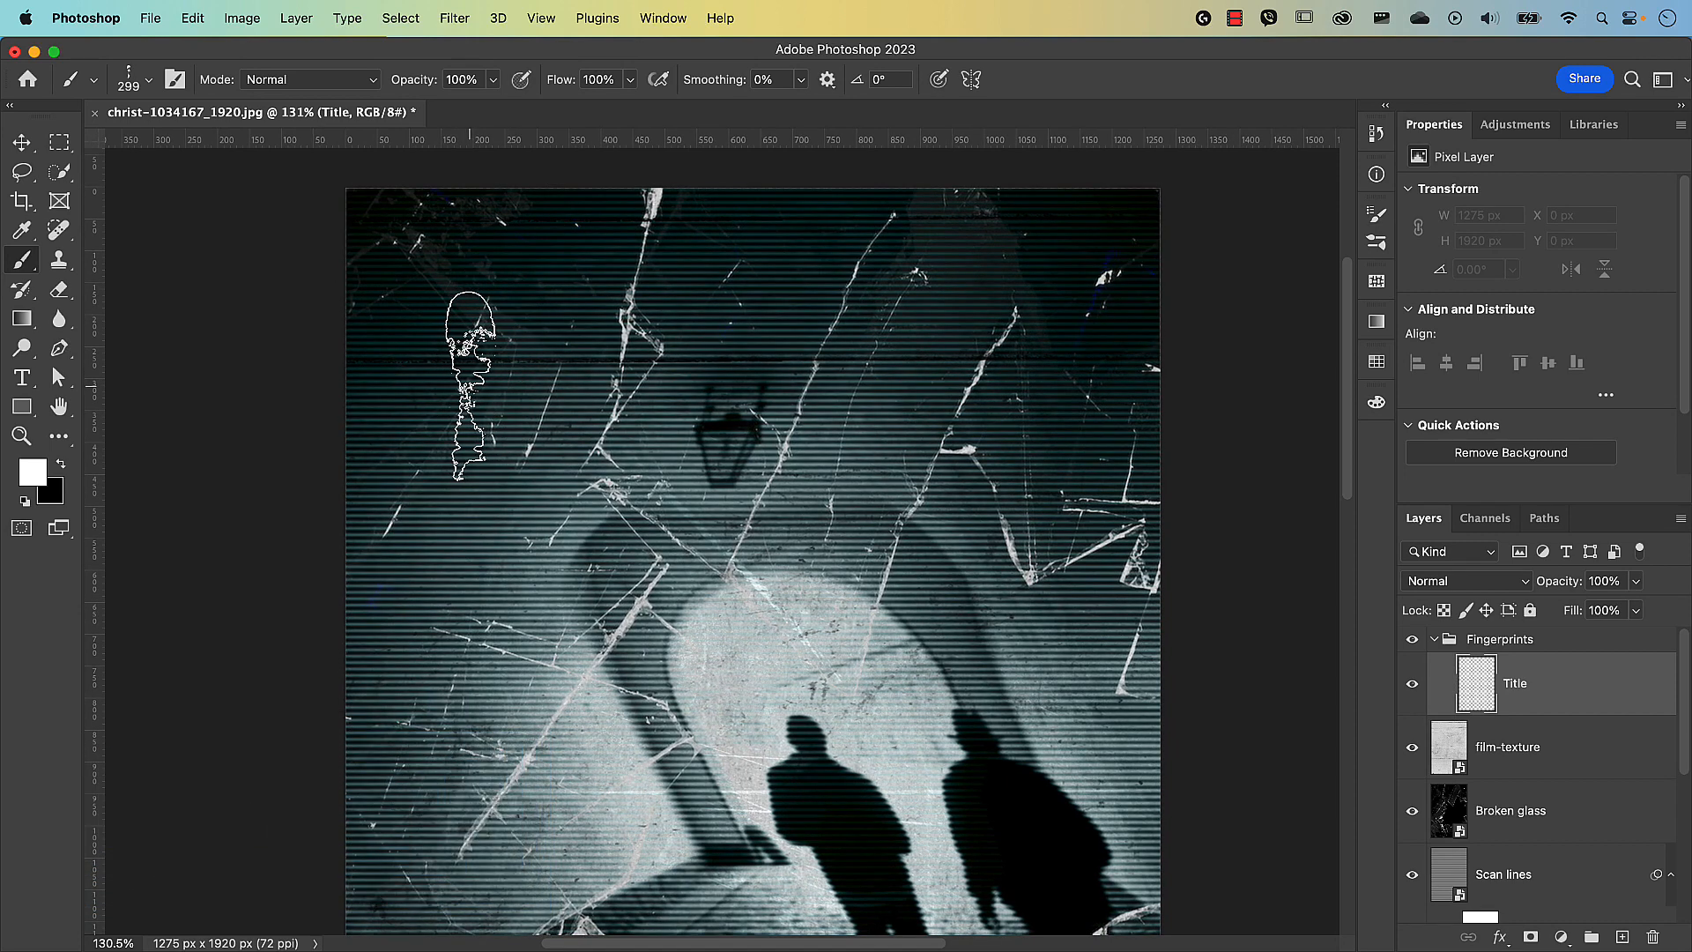
Stamp a white fingerprint at the top left, then rotate the brush tip to 90°.
click(471, 377)
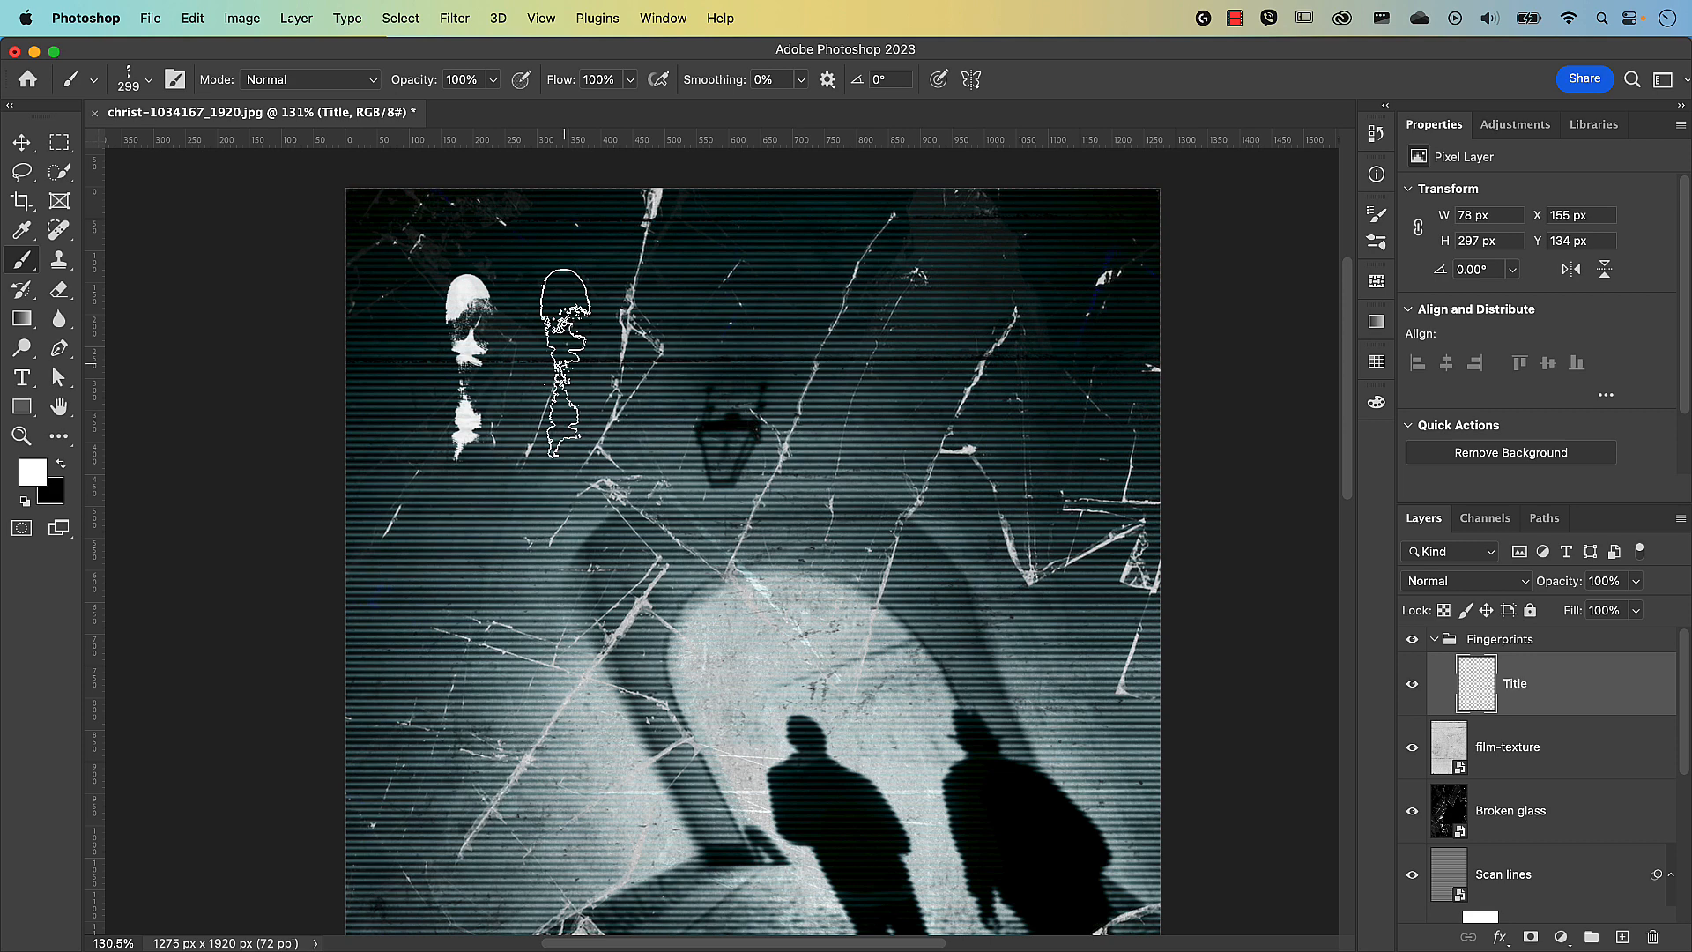
key(Left)
key(Left)
key(Left)
key(Left)
key(Left)
key(Left)
key(Left)
key(Left)
key(Left)
key(Left)
key(Left)
key(Left)
key(Left)
key(Left)
key(Left)
key(Left)
key(Left)
key(Left)
key(Left)
key(Left)
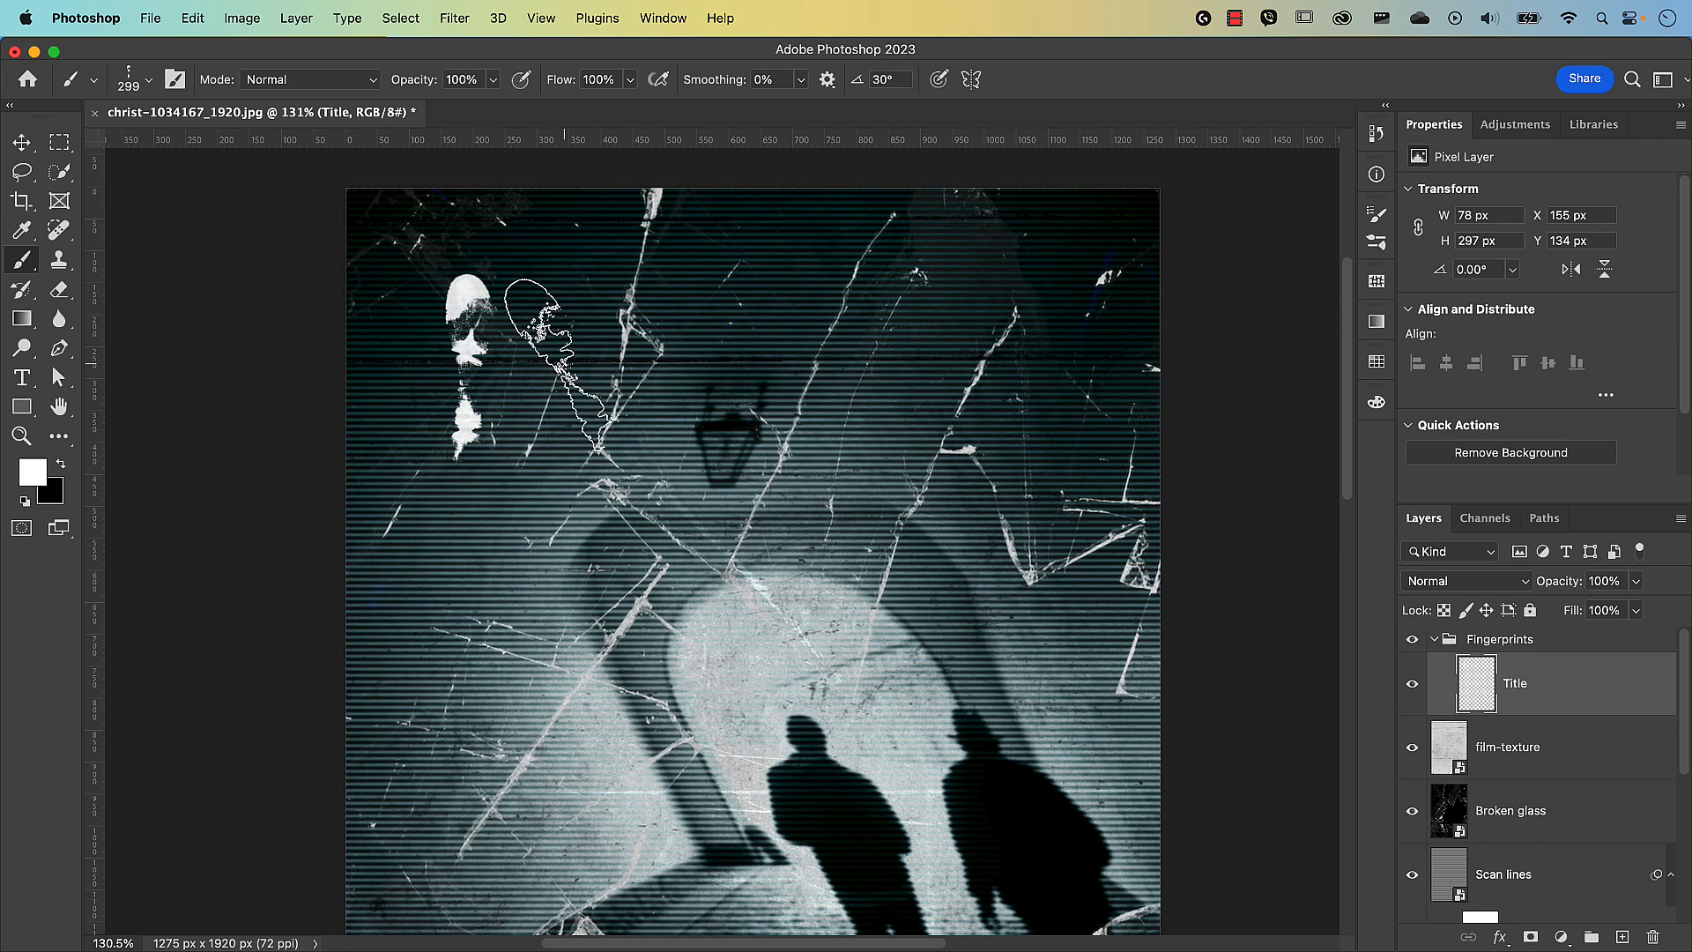
key(Left)
key(Left)
key(Left)
key(Left)
key(Left)
key(Left)
key(Left)
key(Left)
key(Left)
key(Left)
key(Left)
key(Left)
key(Left)
key(Left)
key(Left)
key(Left)
key(Left)
key(Left)
key(Left)
key(Left)
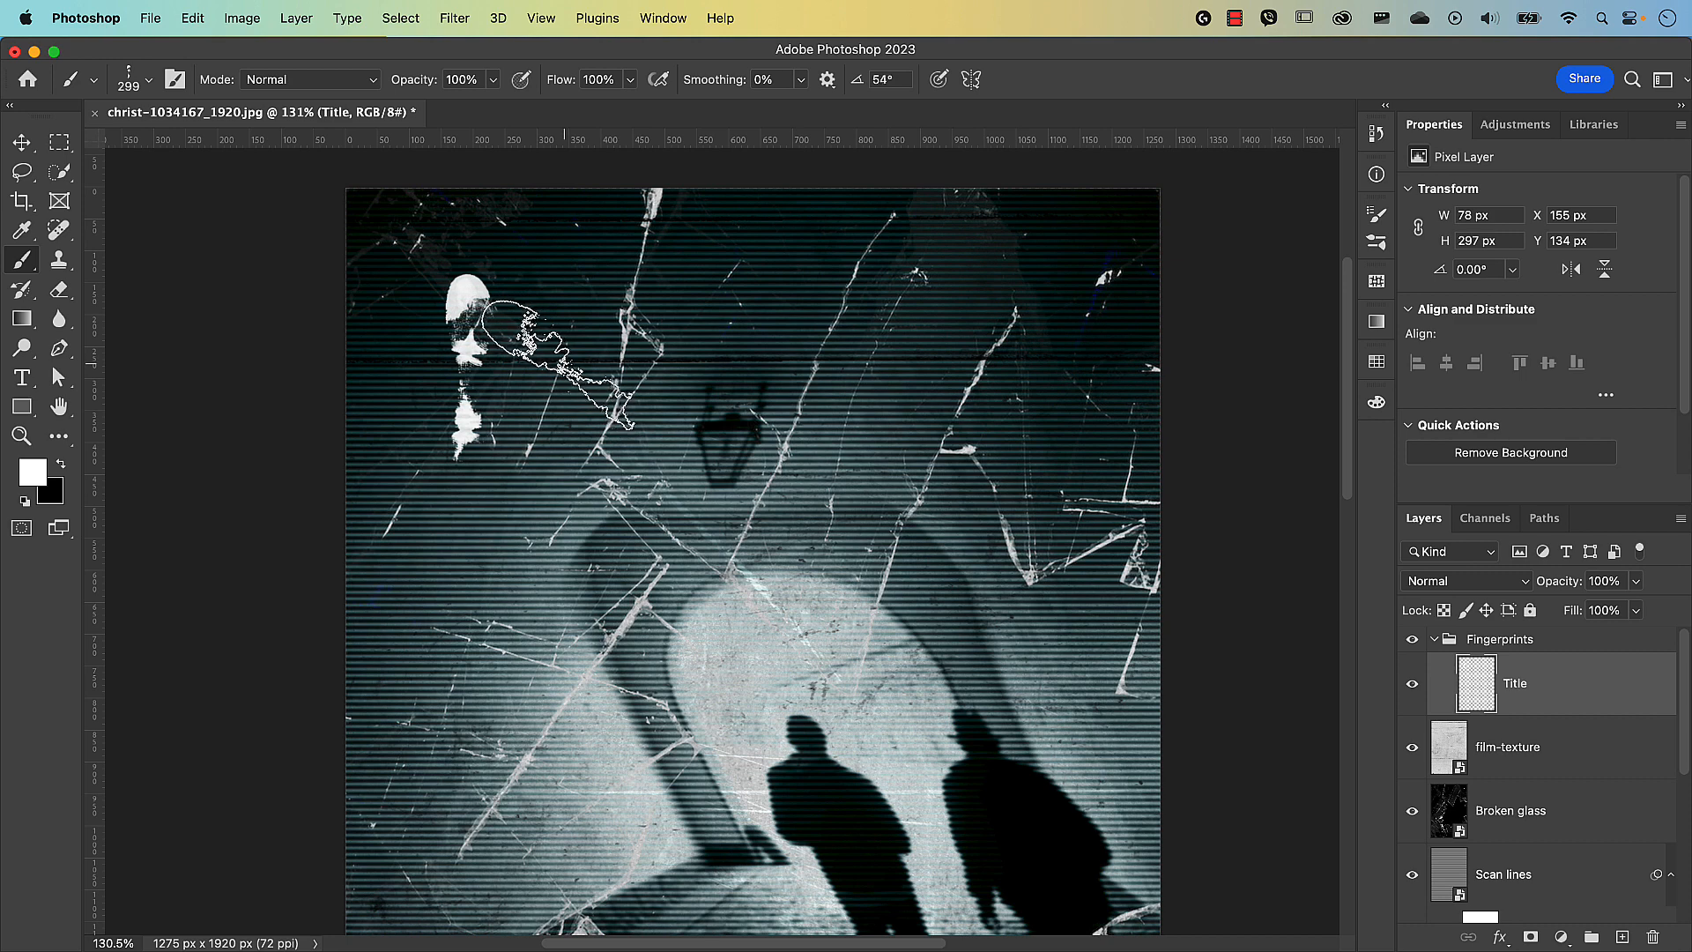
key(Left)
key(Left)
key(Left)
key(Left)
key(Left)
key(Left)
key(Left)
key(Left)
key(Left)
key(Left)
key(Left)
key(Left)
key(Left)
key(Left)
key(Left)
key(Left)
key(Left)
key(Left)
key(Left)
key(Left)
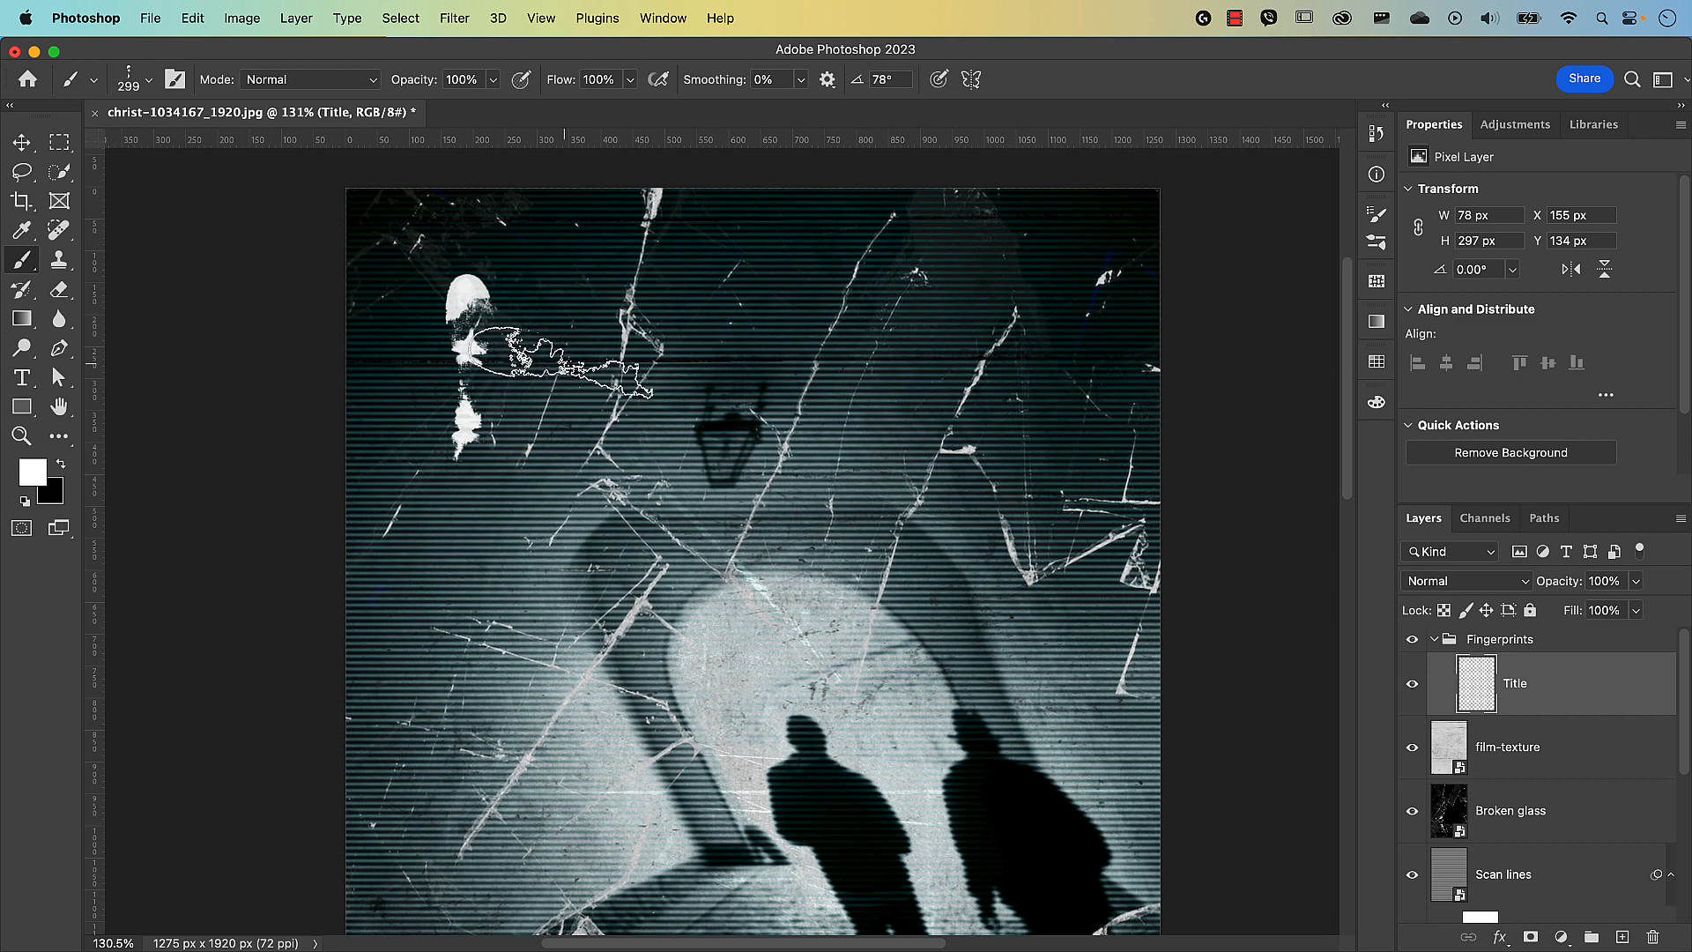
key(Left)
key(Left)
key(Left)
key(Left)
key(Left)
key(Left)
key(Left)
key(Left)
key(Left)
key(Left)
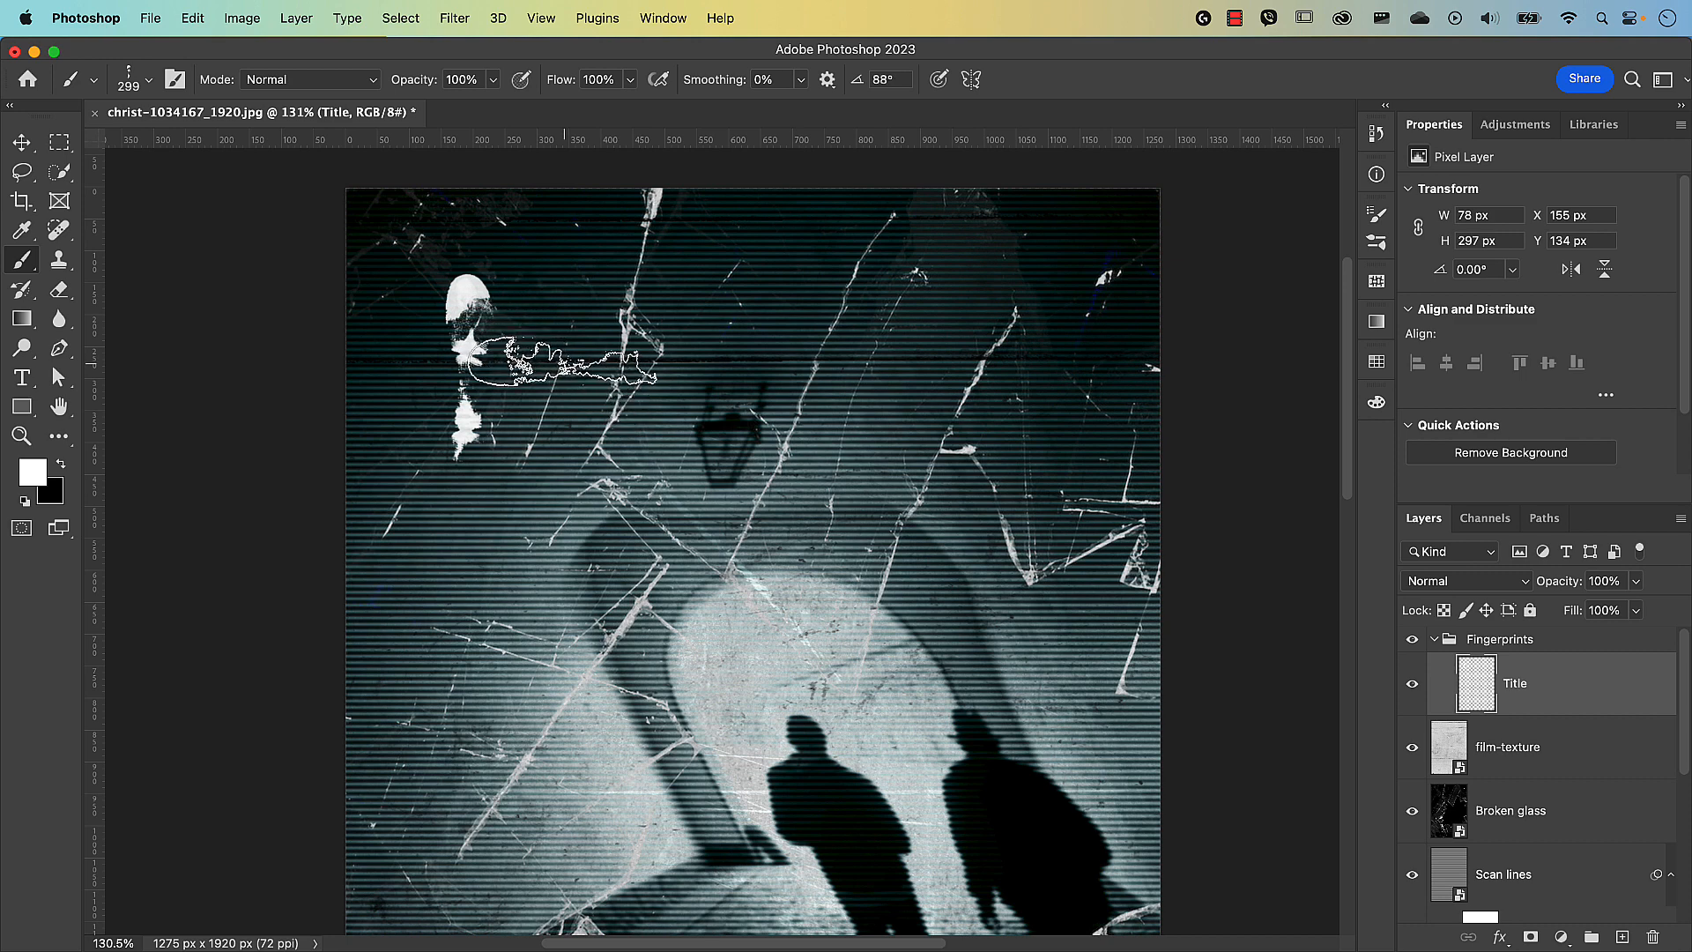
key(Left)
key(Left)
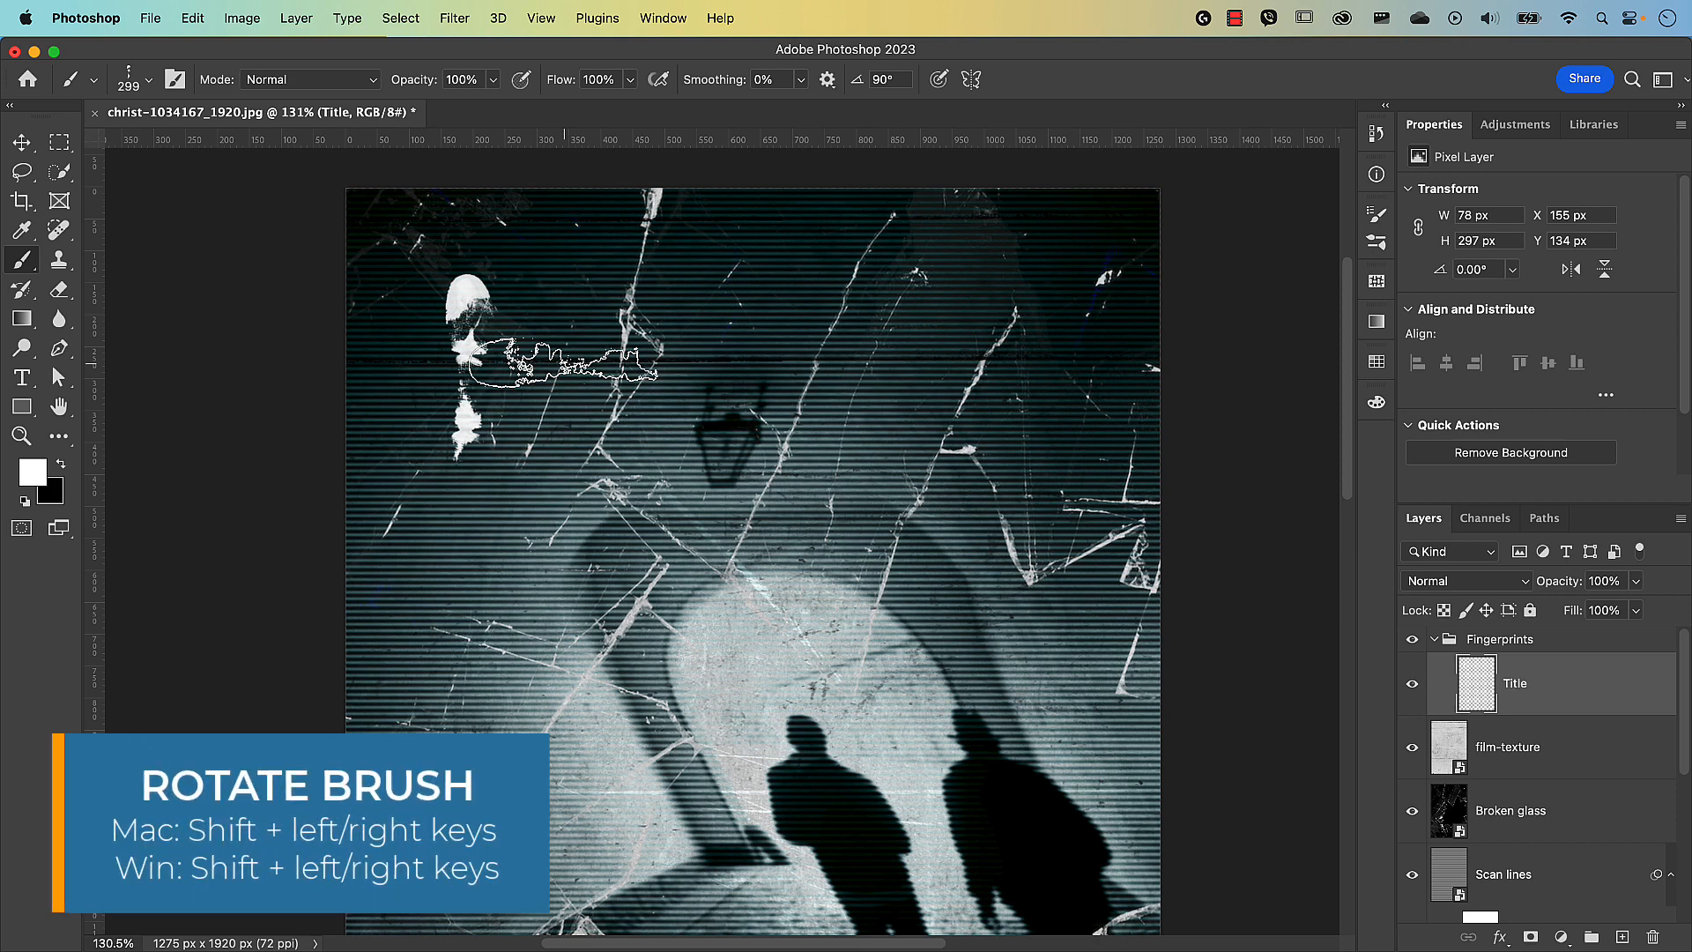
Turn the brush to -90° and stamp horizontal and further white prints beside the first.
key(shift+Left)
key(shift+Left)
key(shift+Left)
key(shift+Left)
key(shift+Left)
key(shift+Left)
key(shift+Left)
key(shift+Left)
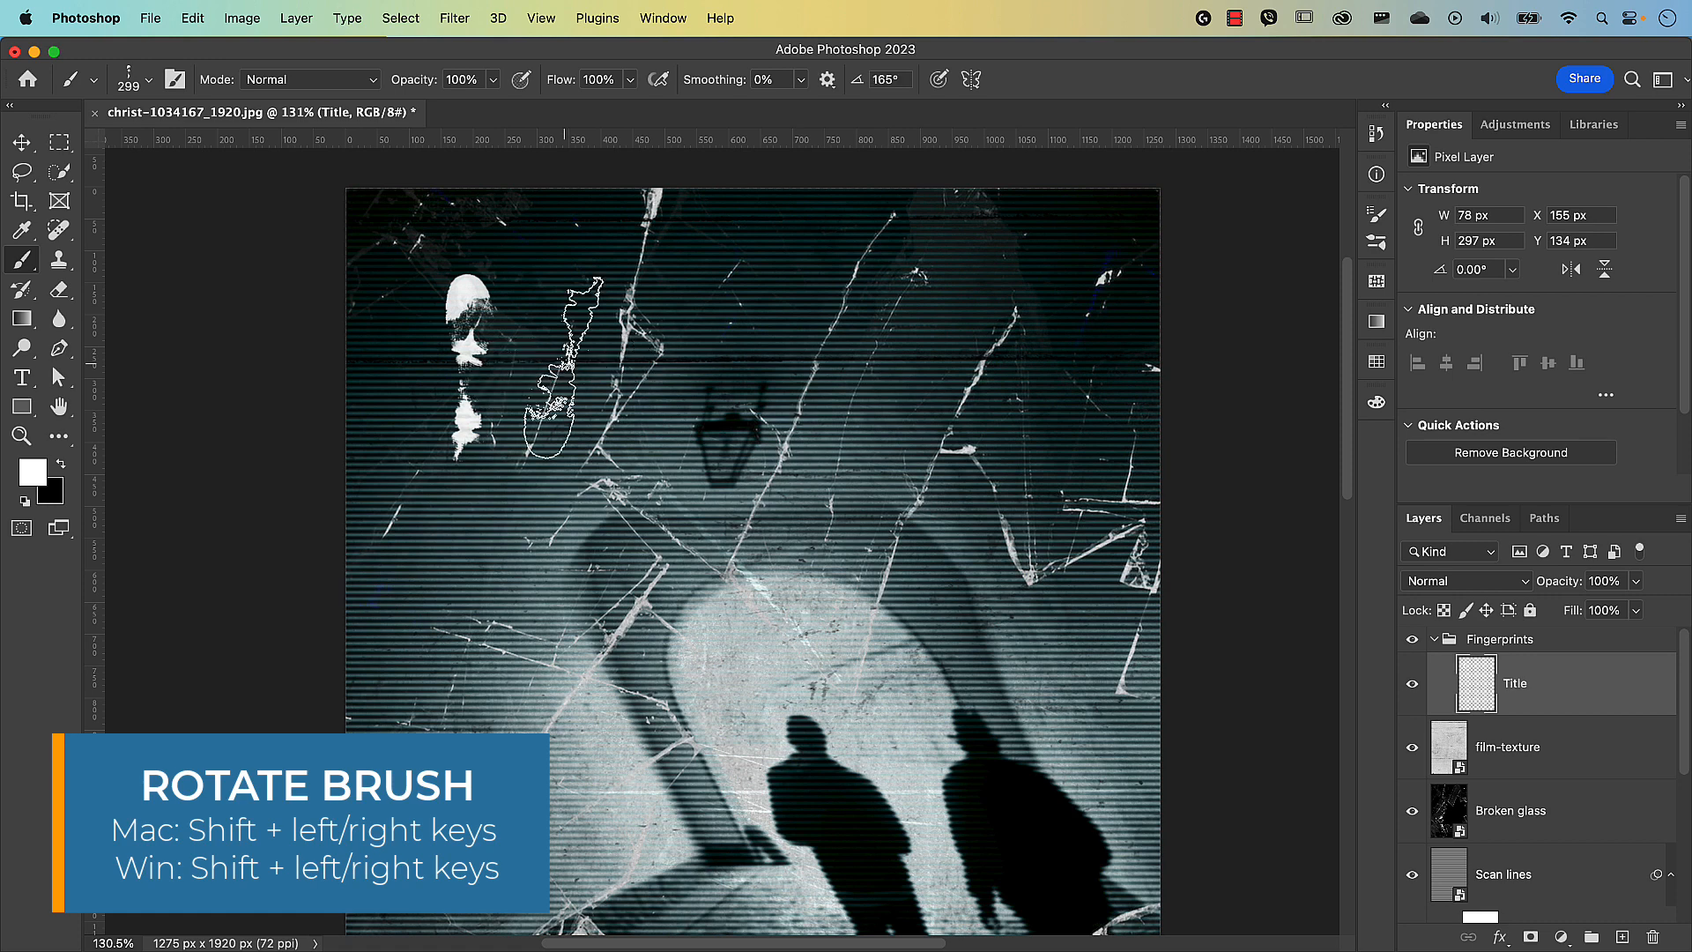
key(shift+Left)
key(shift+Left)
key(shift+Left)
key(shift+Left)
key(shift+Left)
key(shift+Left)
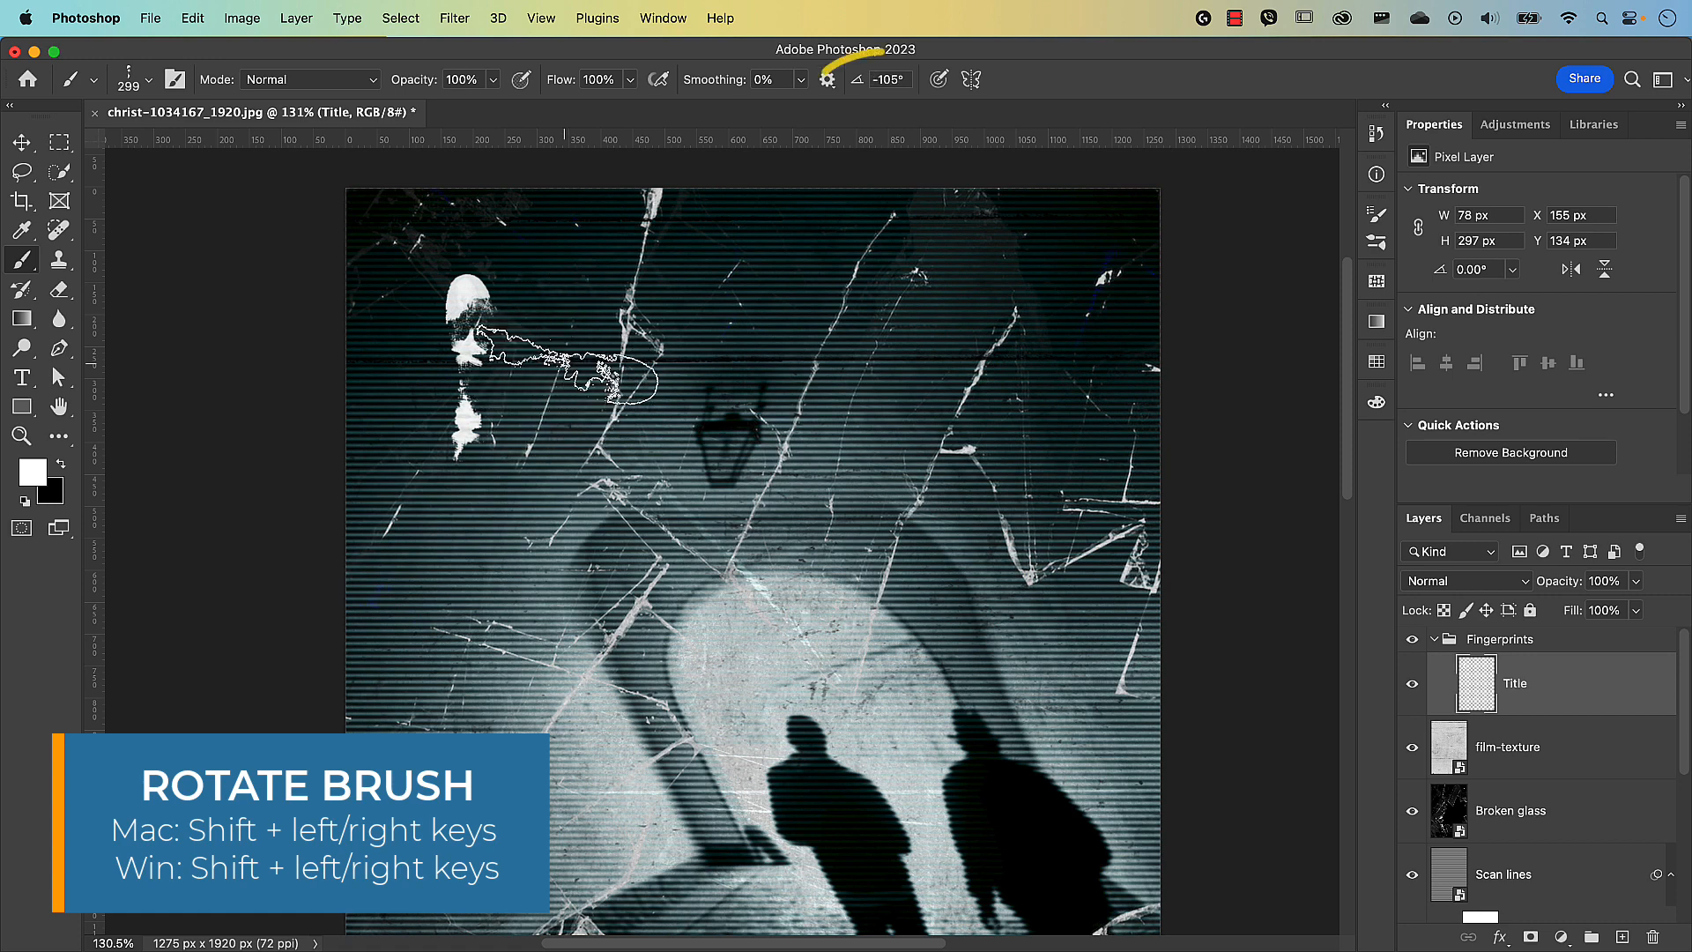
key(shift+Left)
key(shift+Left)
key(shift+Left)
key(shift+Left)
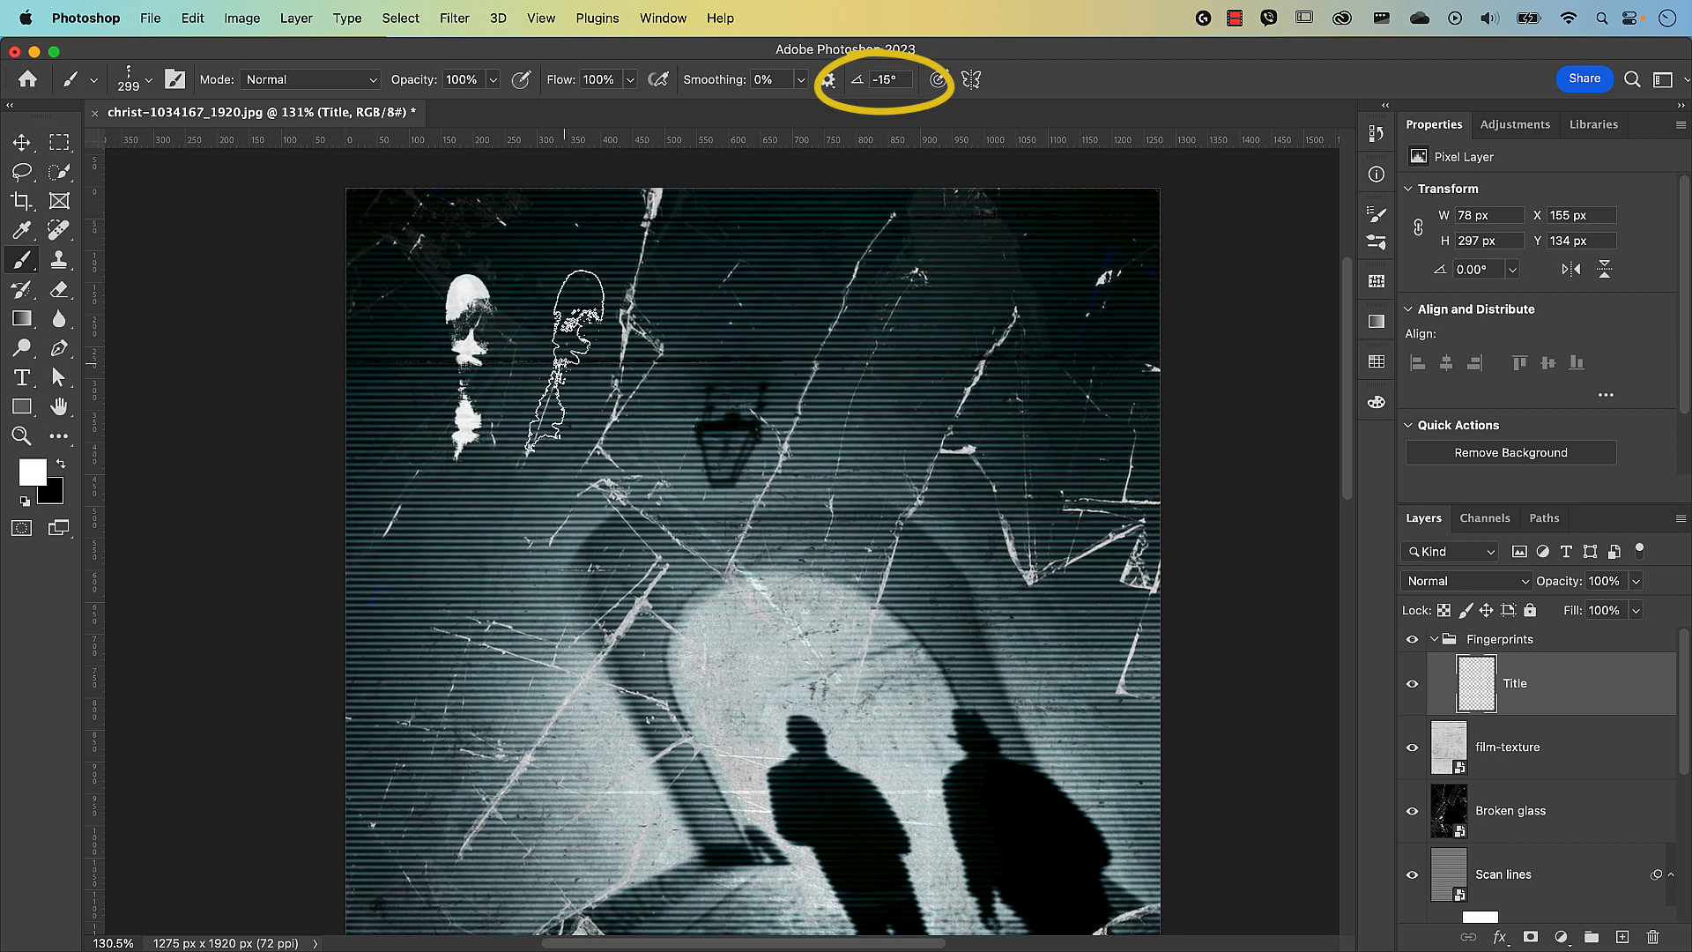
key(shift+Right)
key(shift+Right)
key(shift+Right)
key(shift+Right)
key(shift+Right)
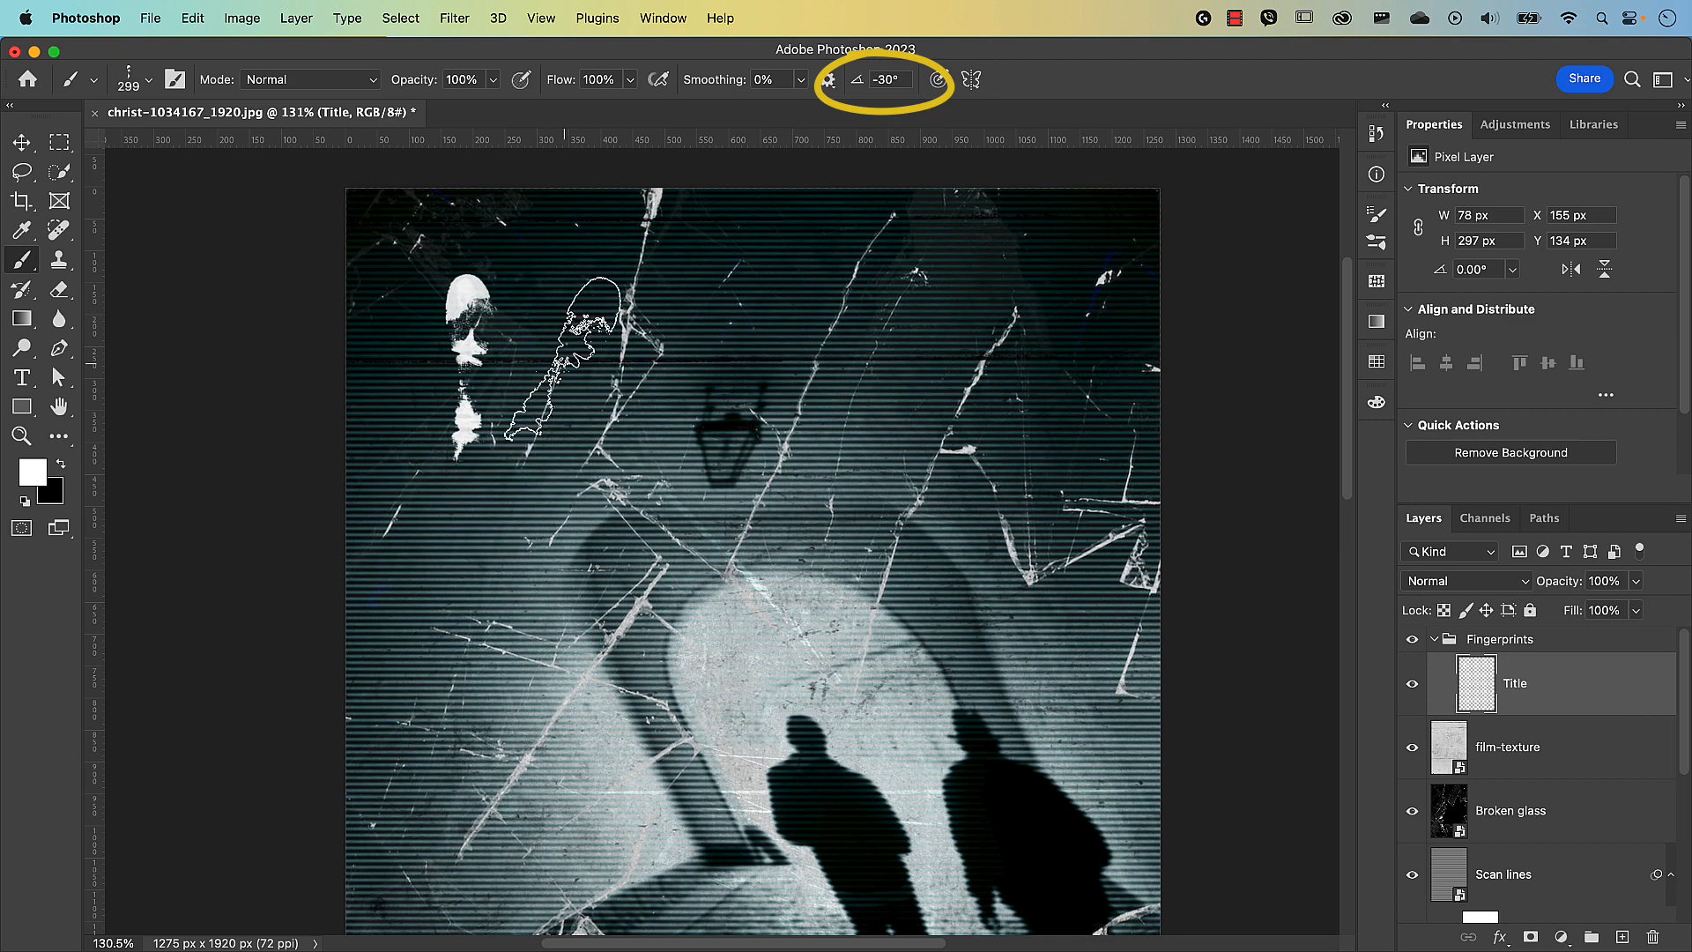
key(shift+Right)
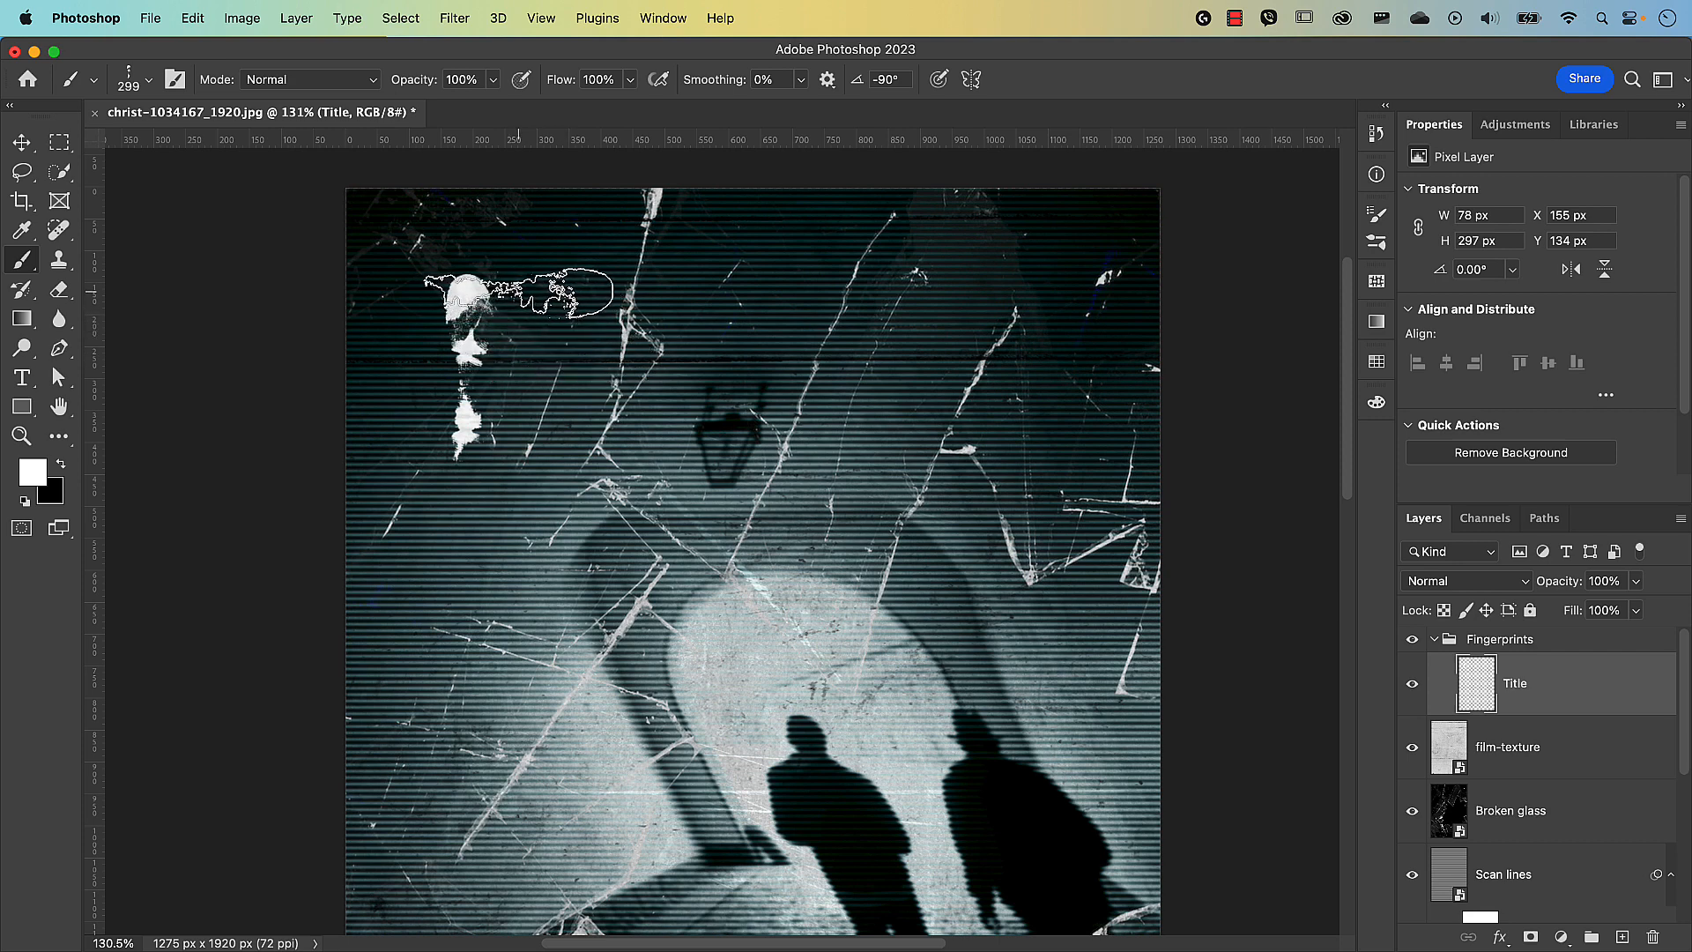
click(519, 292)
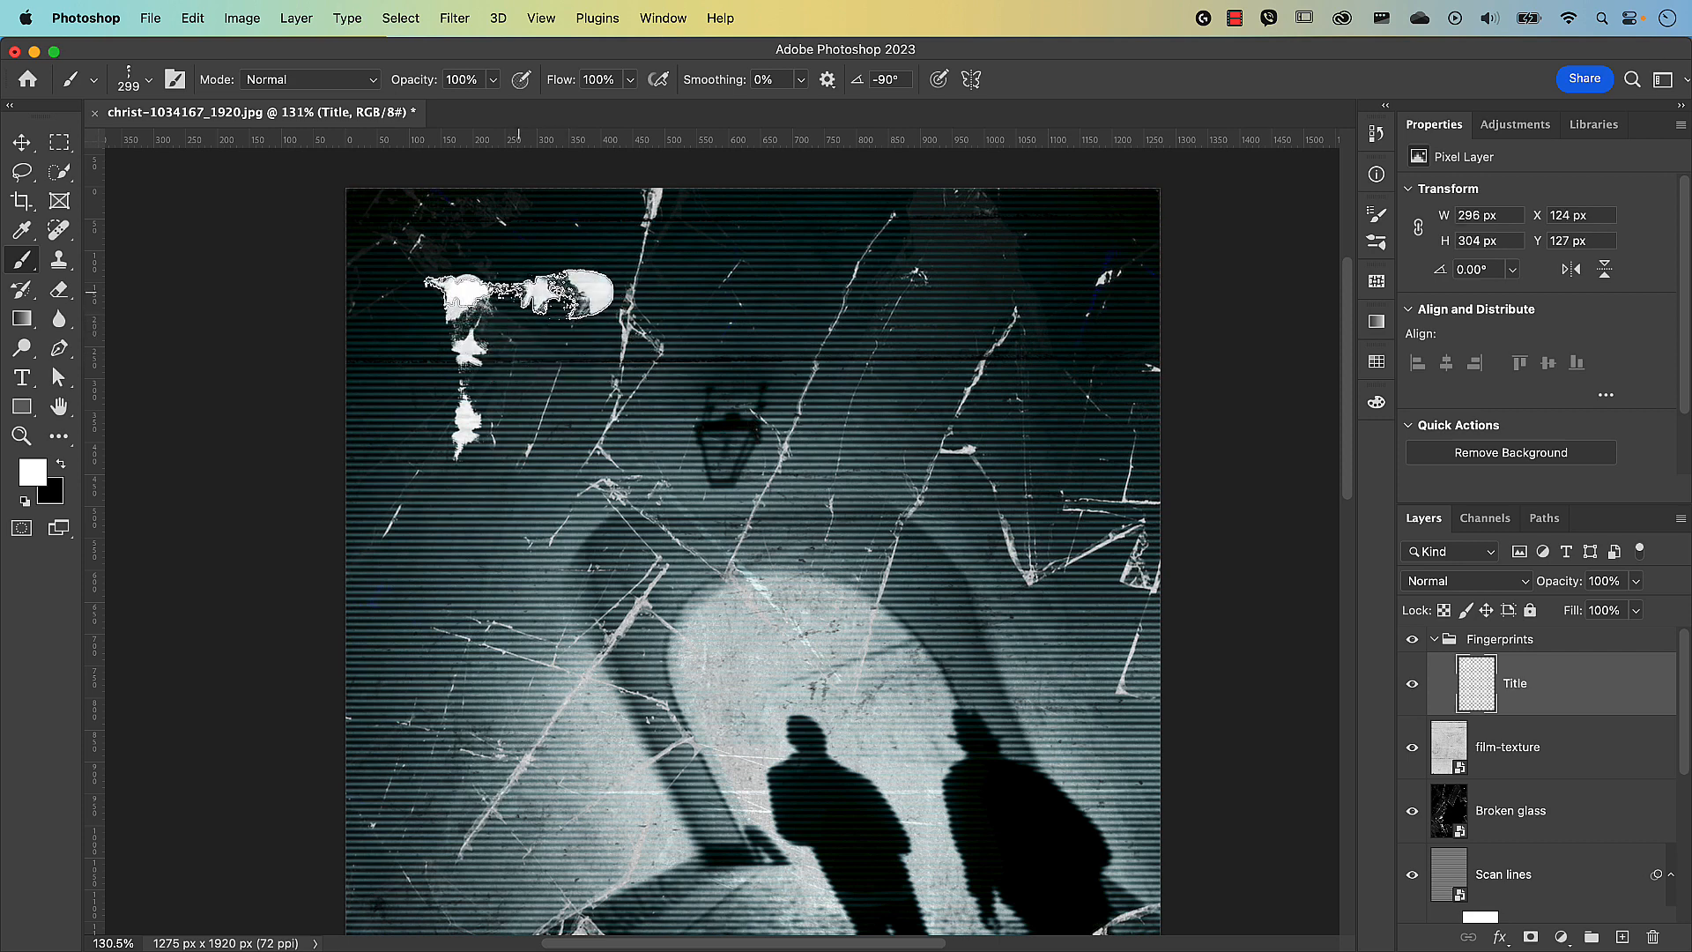
click(518, 294)
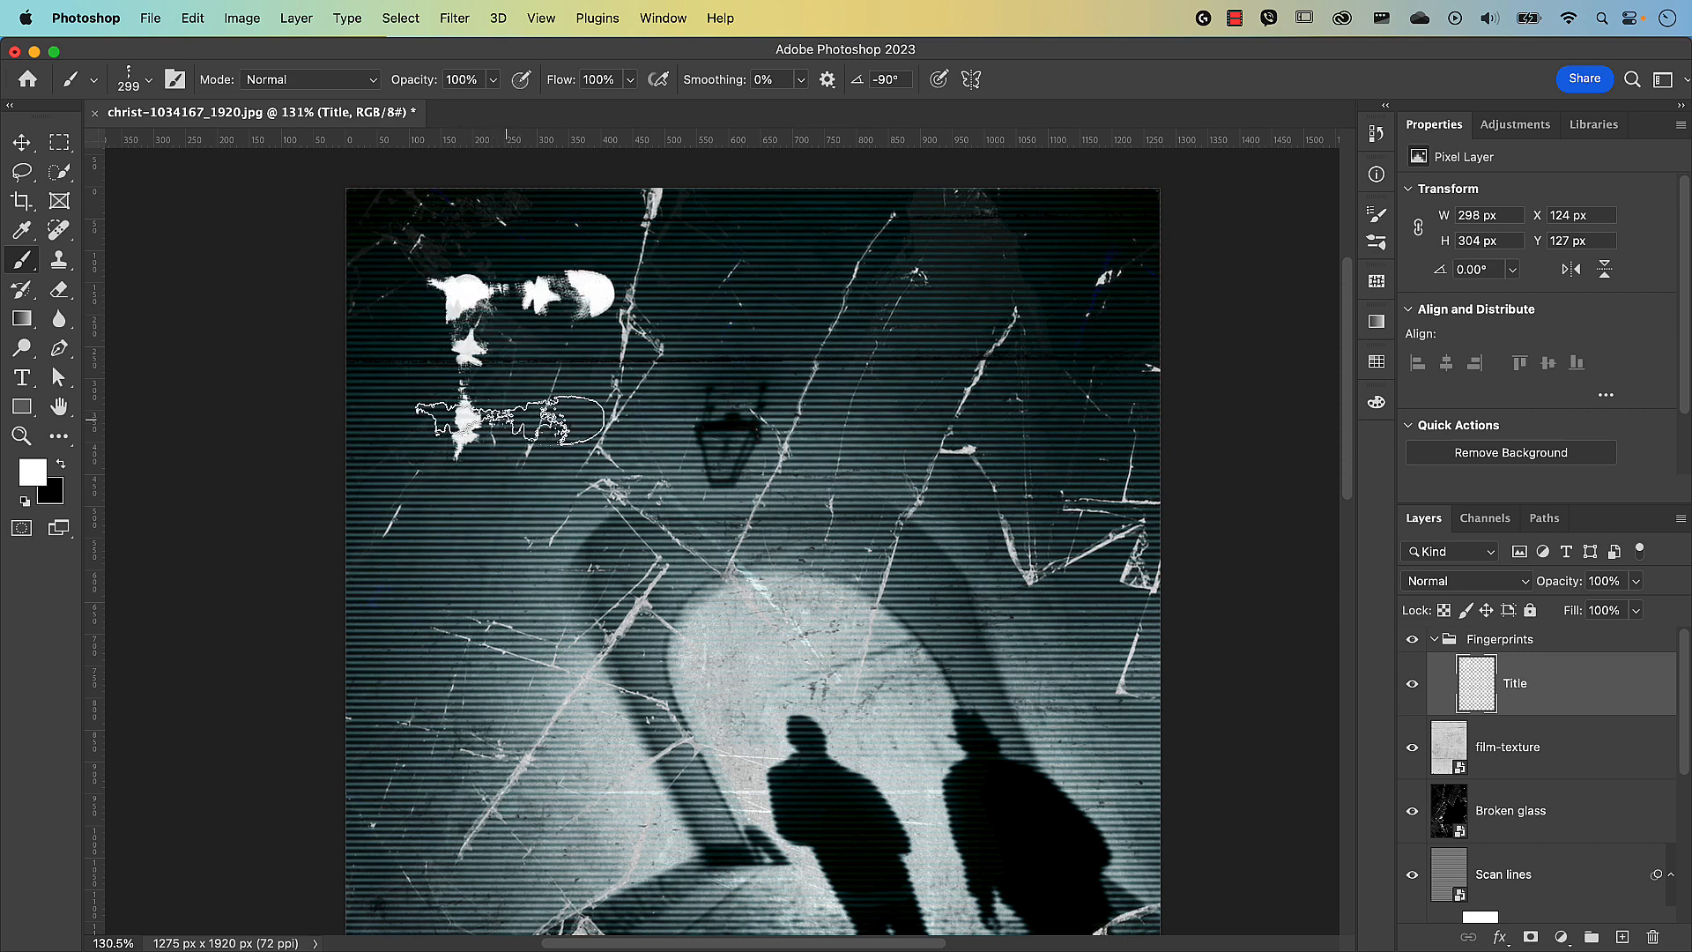
click(518, 417)
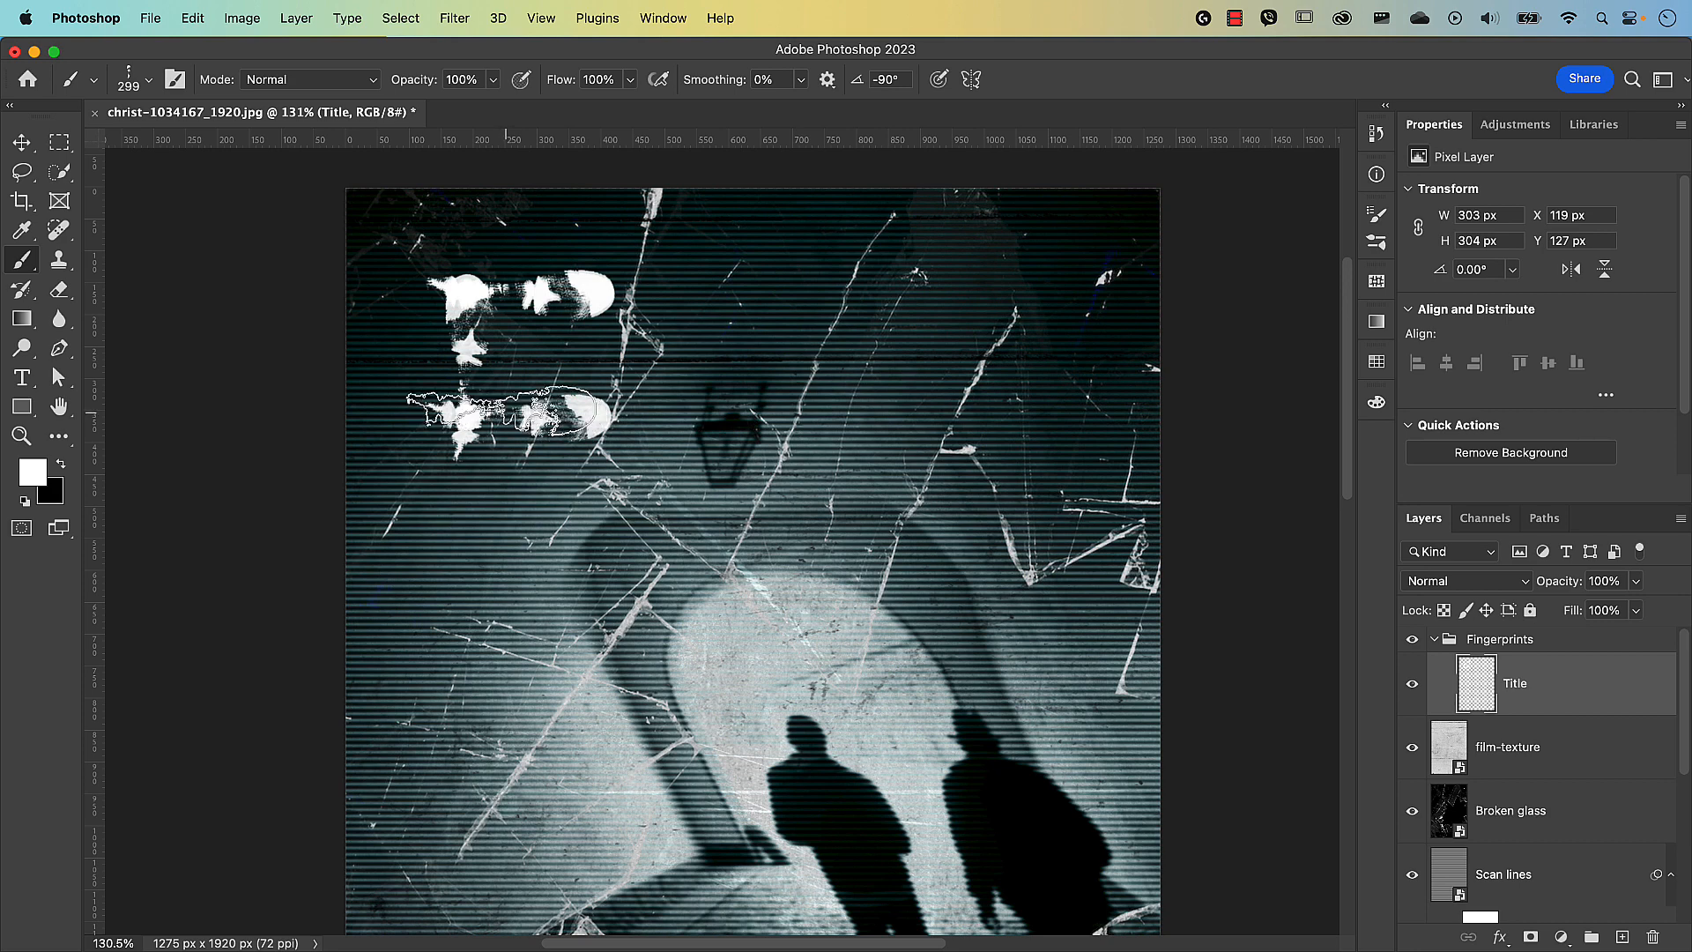
Select RB Fingerprint Brush 31 from the brush preset list.
click(150, 82)
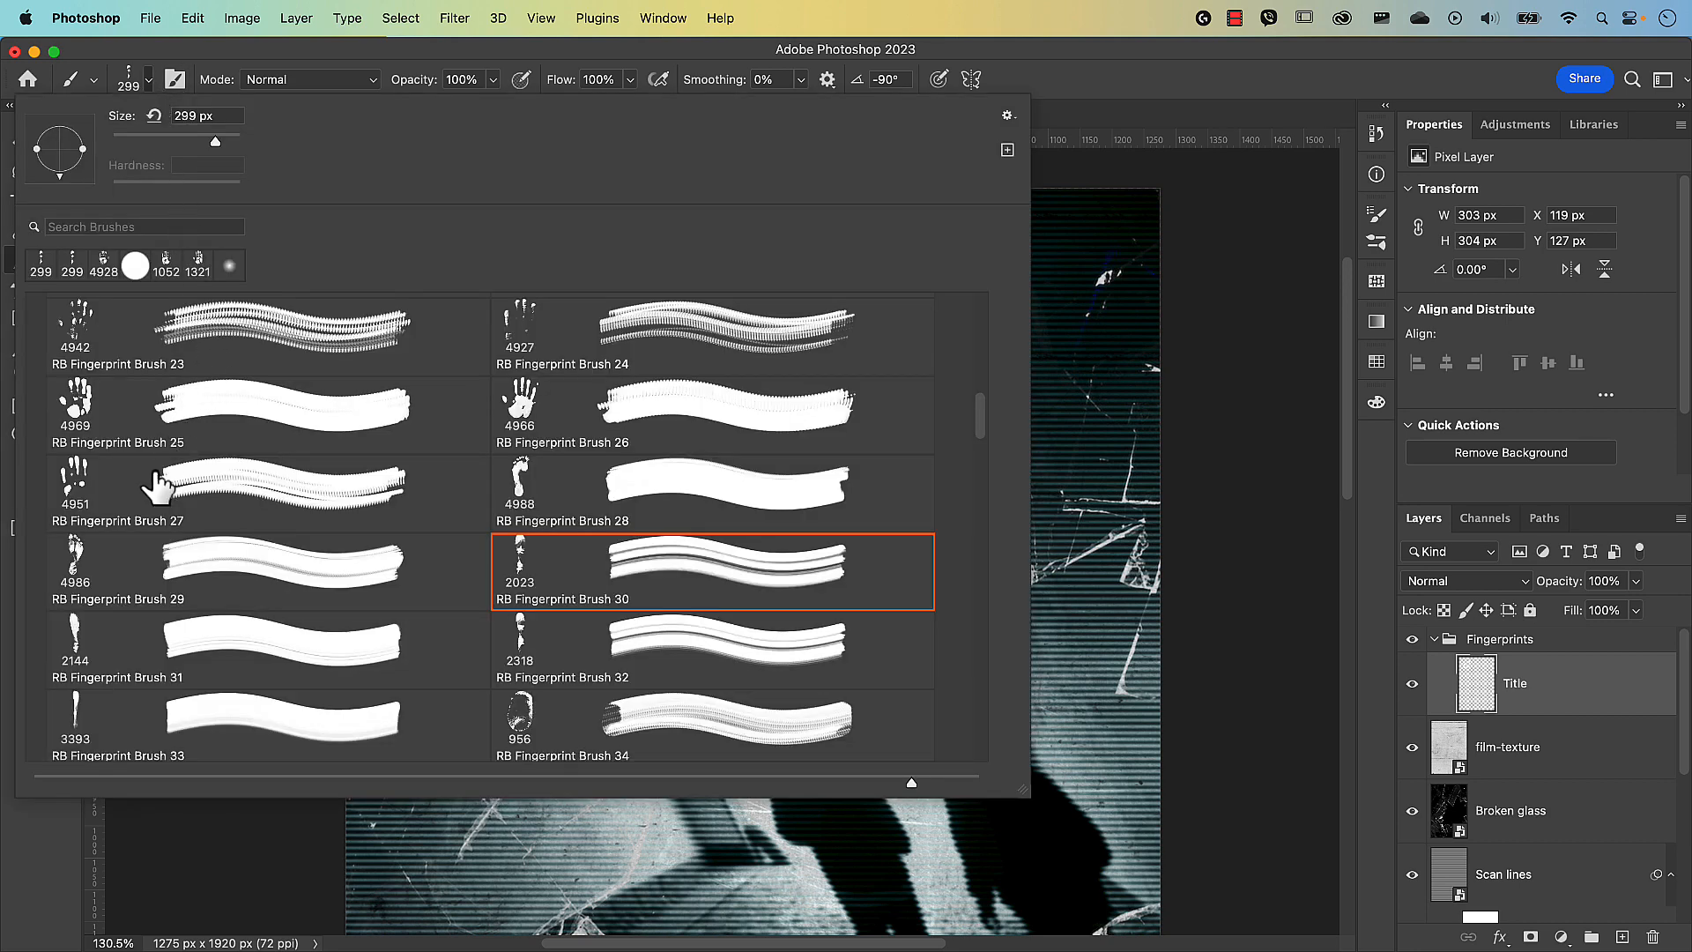
click(81, 652)
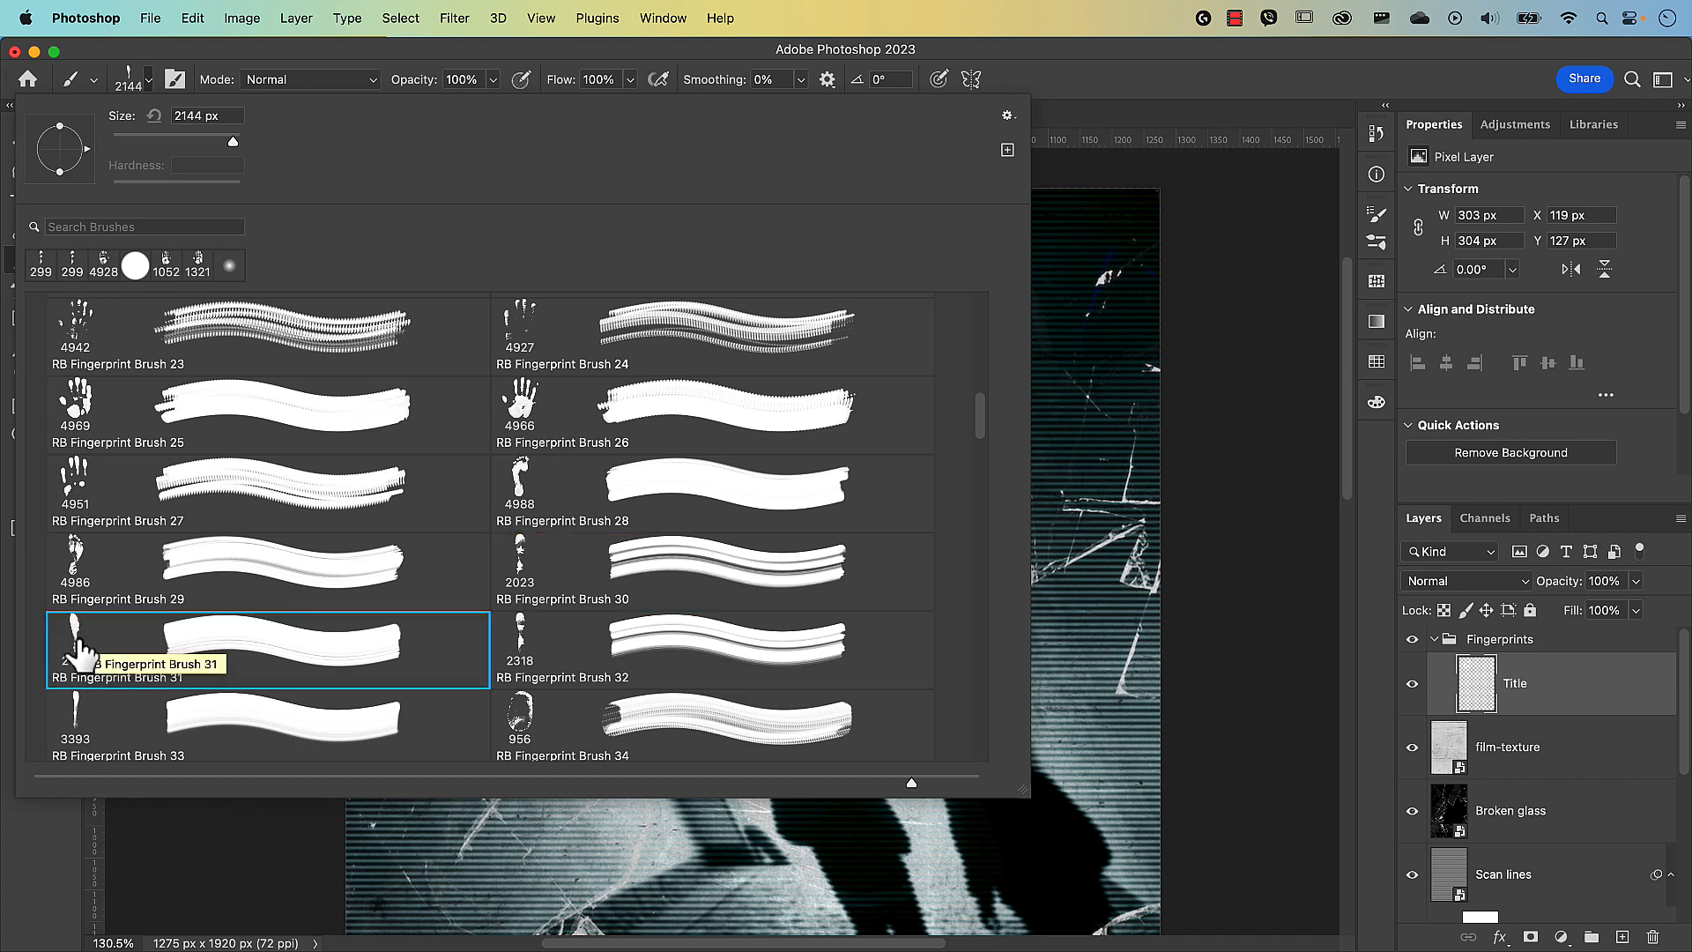
click(228, 823)
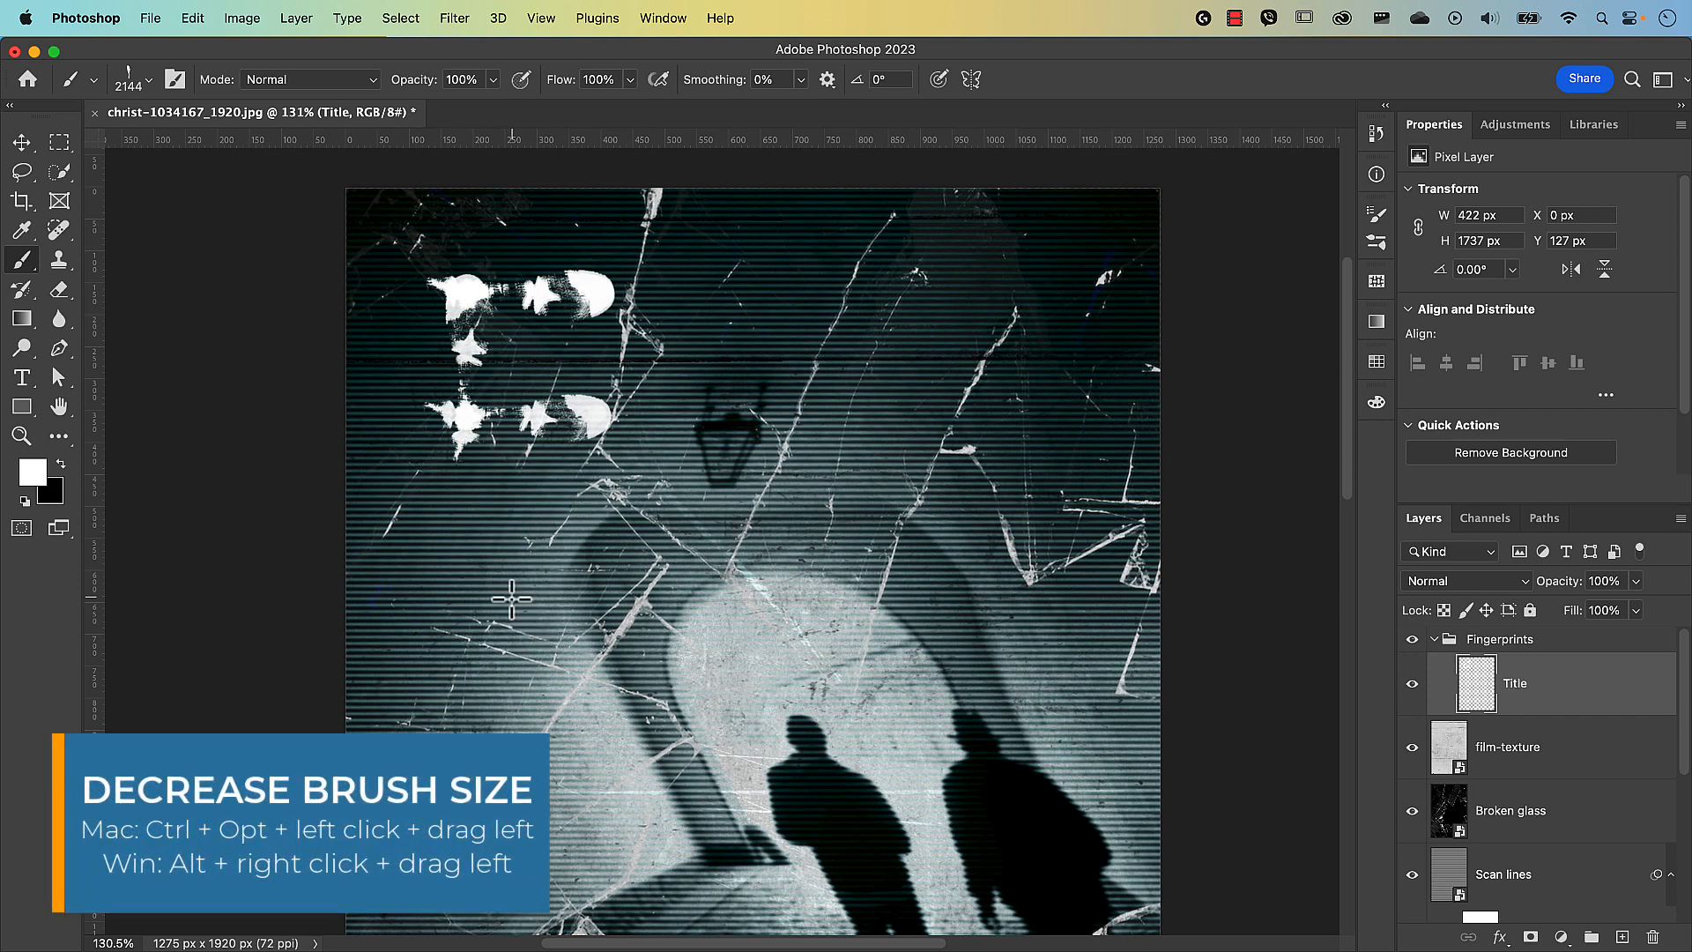
Shrink the brush to about 223 px and paint a vertical white smear for the S.
drag(511, 599, 3, 614)
drag(830, 584, 290, 601)
drag(609, 566, 430, 571)
drag(593, 482, 600, 479)
drag(589, 415, 600, 543)
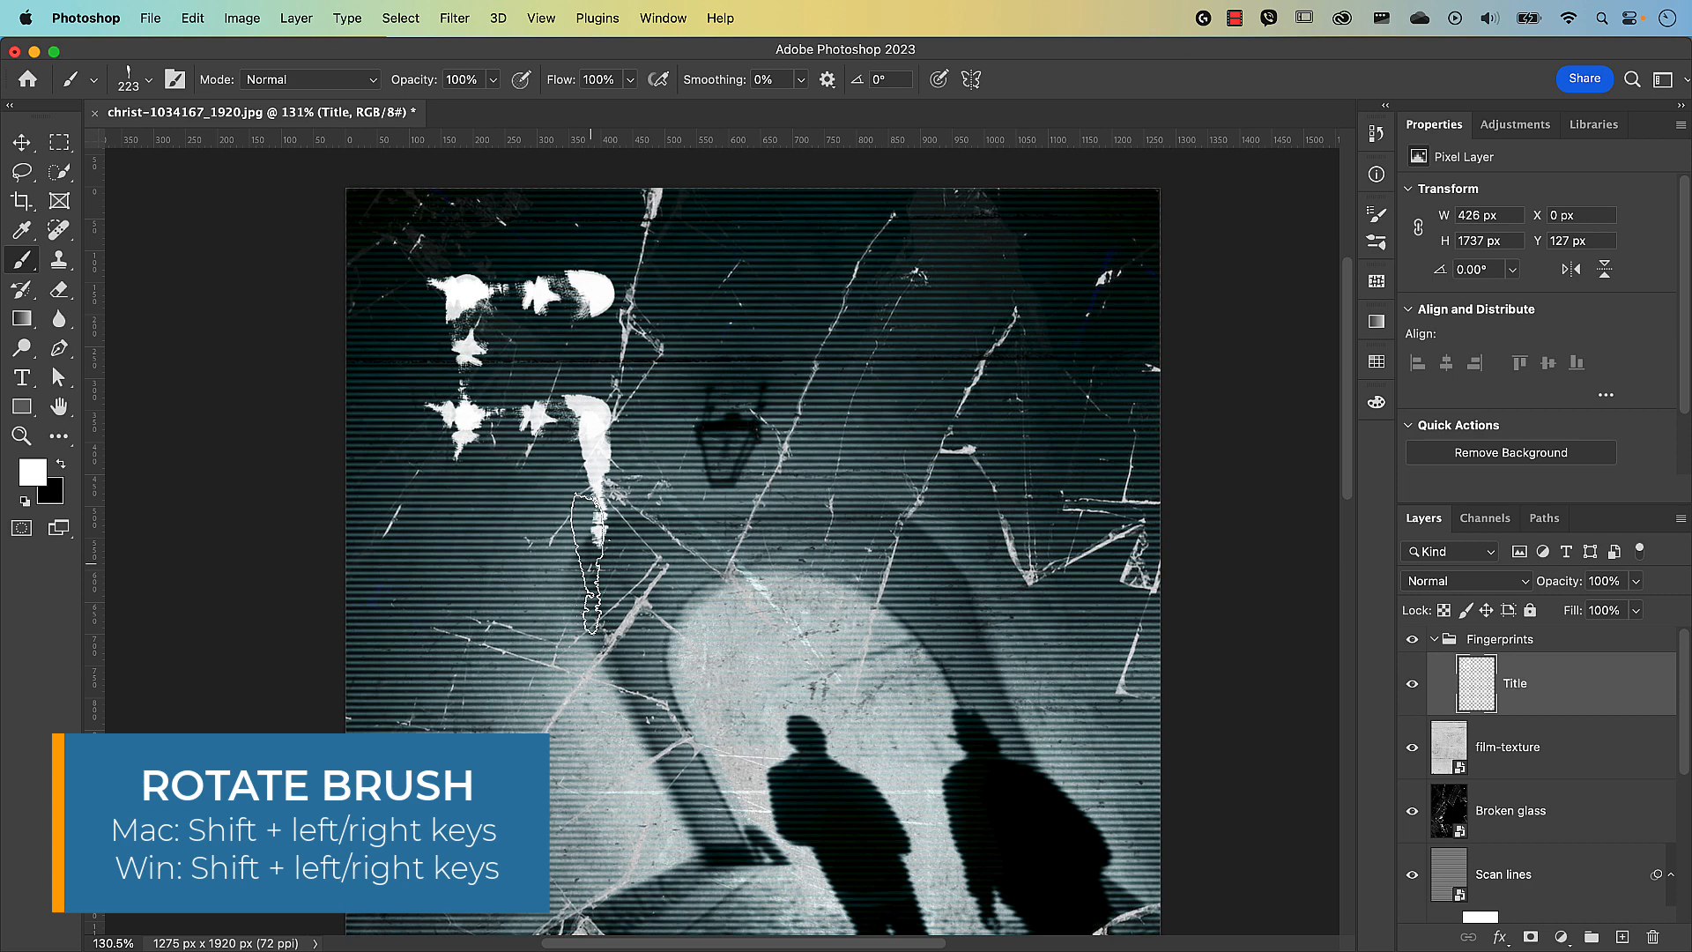
Rotate the tip 90° and stamp the S's upper and lower horizontal bars.
key(shift+Left)
key(shift+Left)
key(shift+Left)
key(shift+Left)
key(shift+Left)
key(shift+Left)
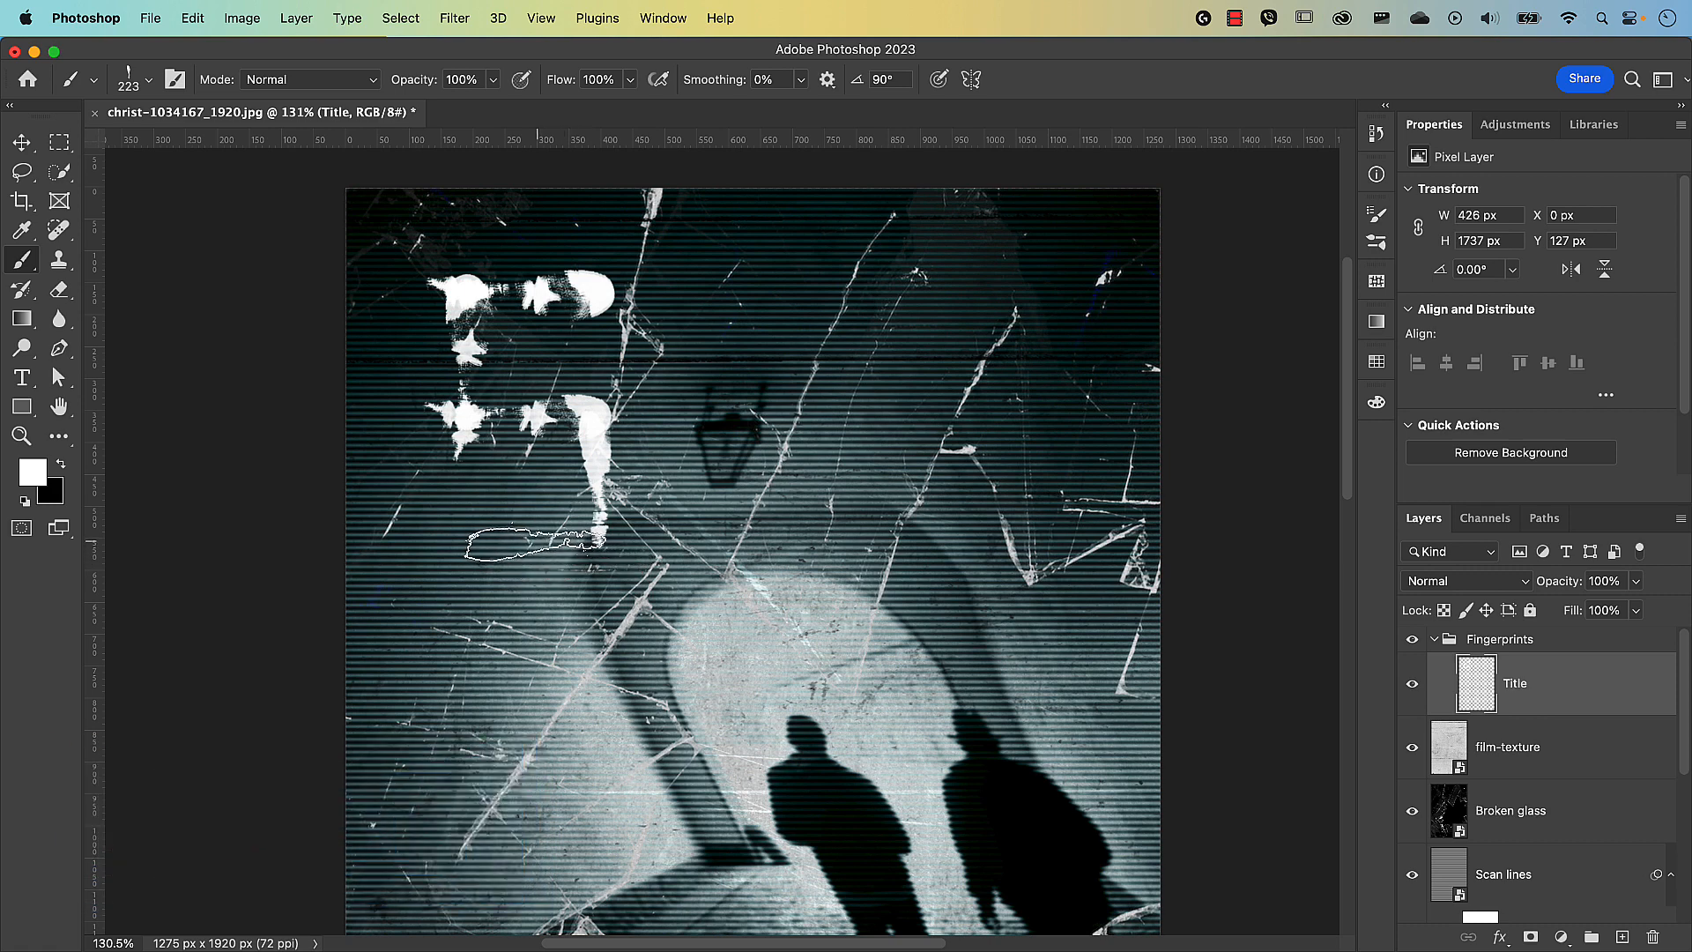
click(532, 543)
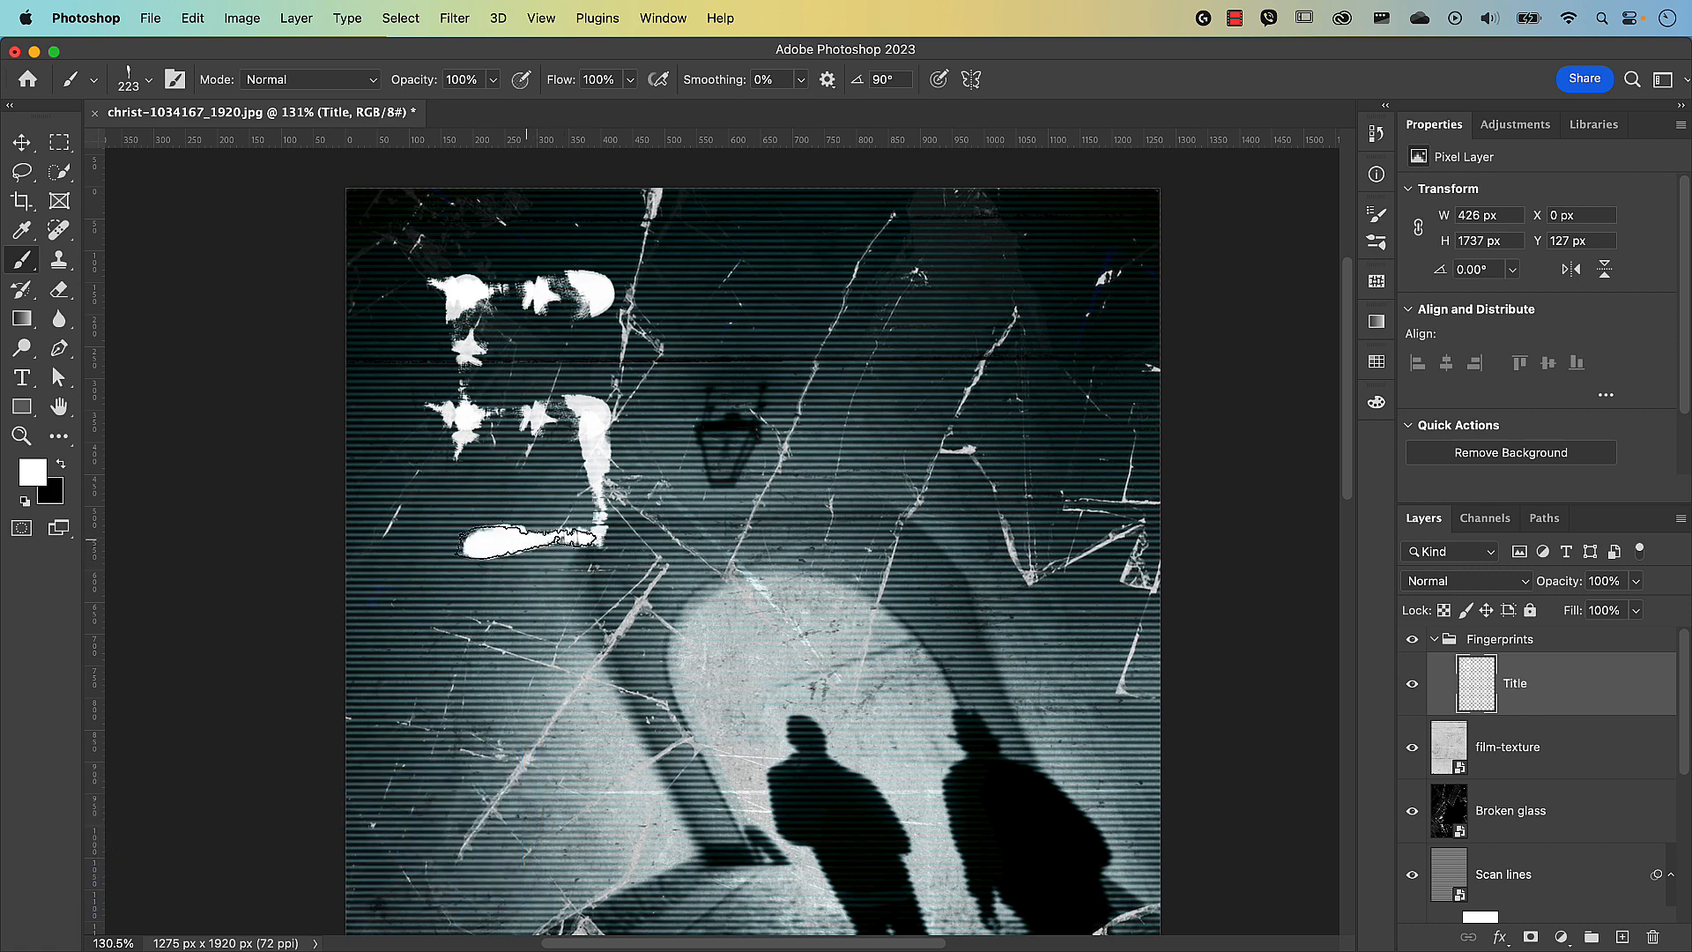
click(527, 418)
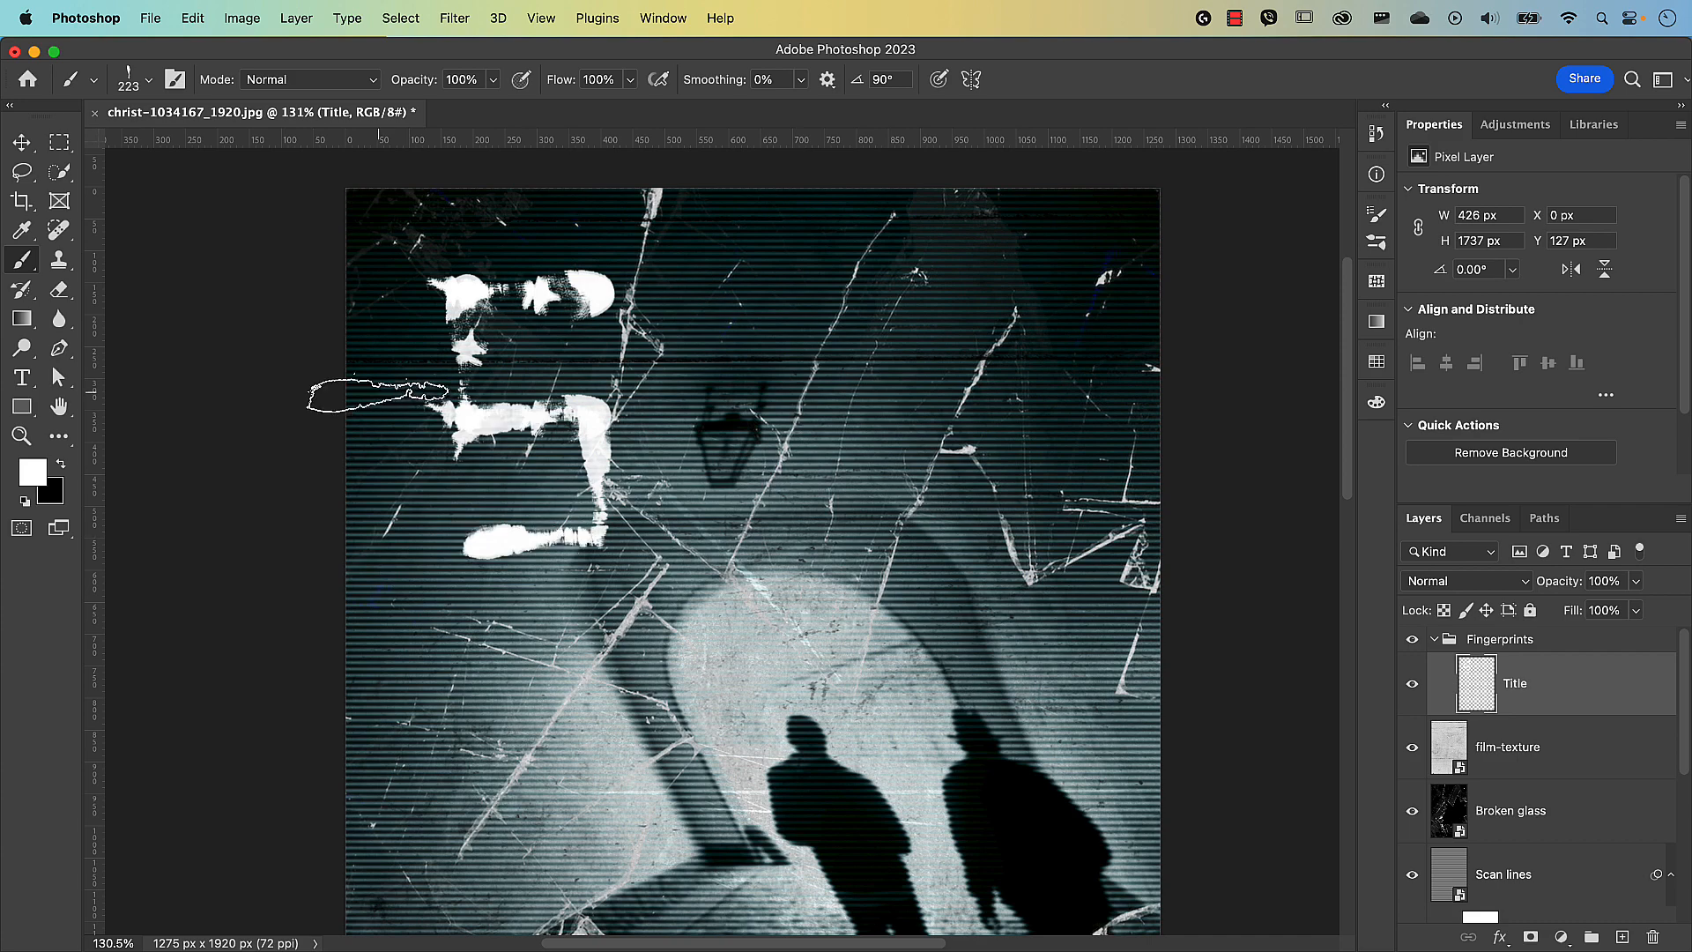
click(153, 78)
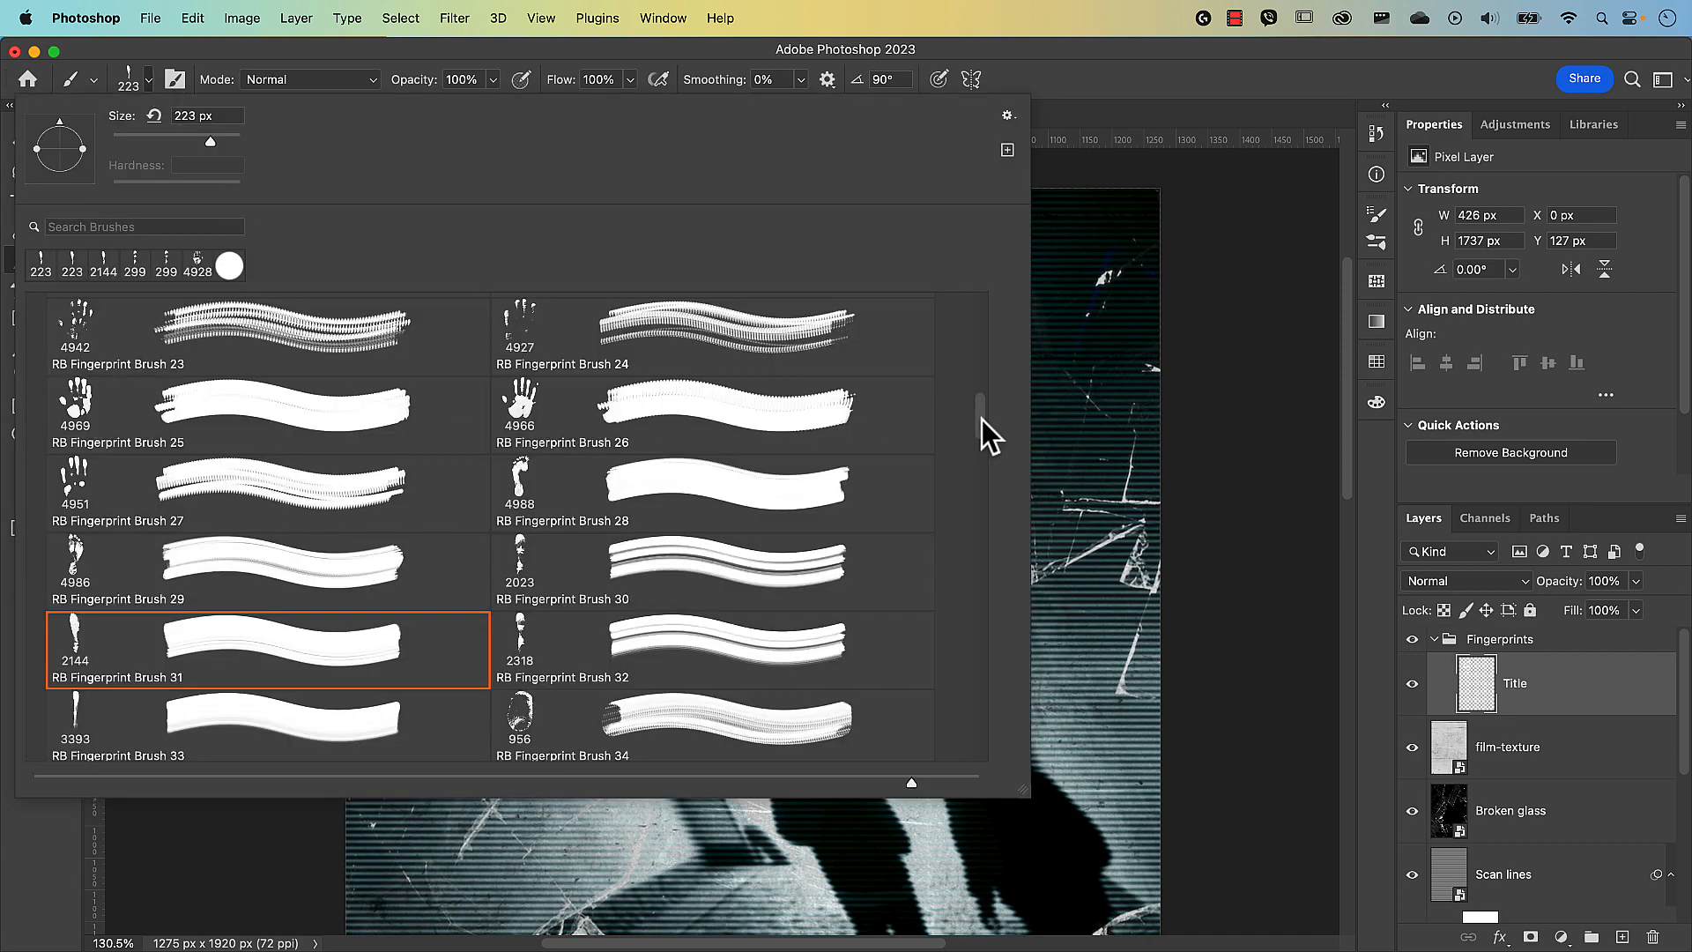
Pick another fingerprint brush and stamp the letter U after the first S.
drag(982, 420, 982, 465)
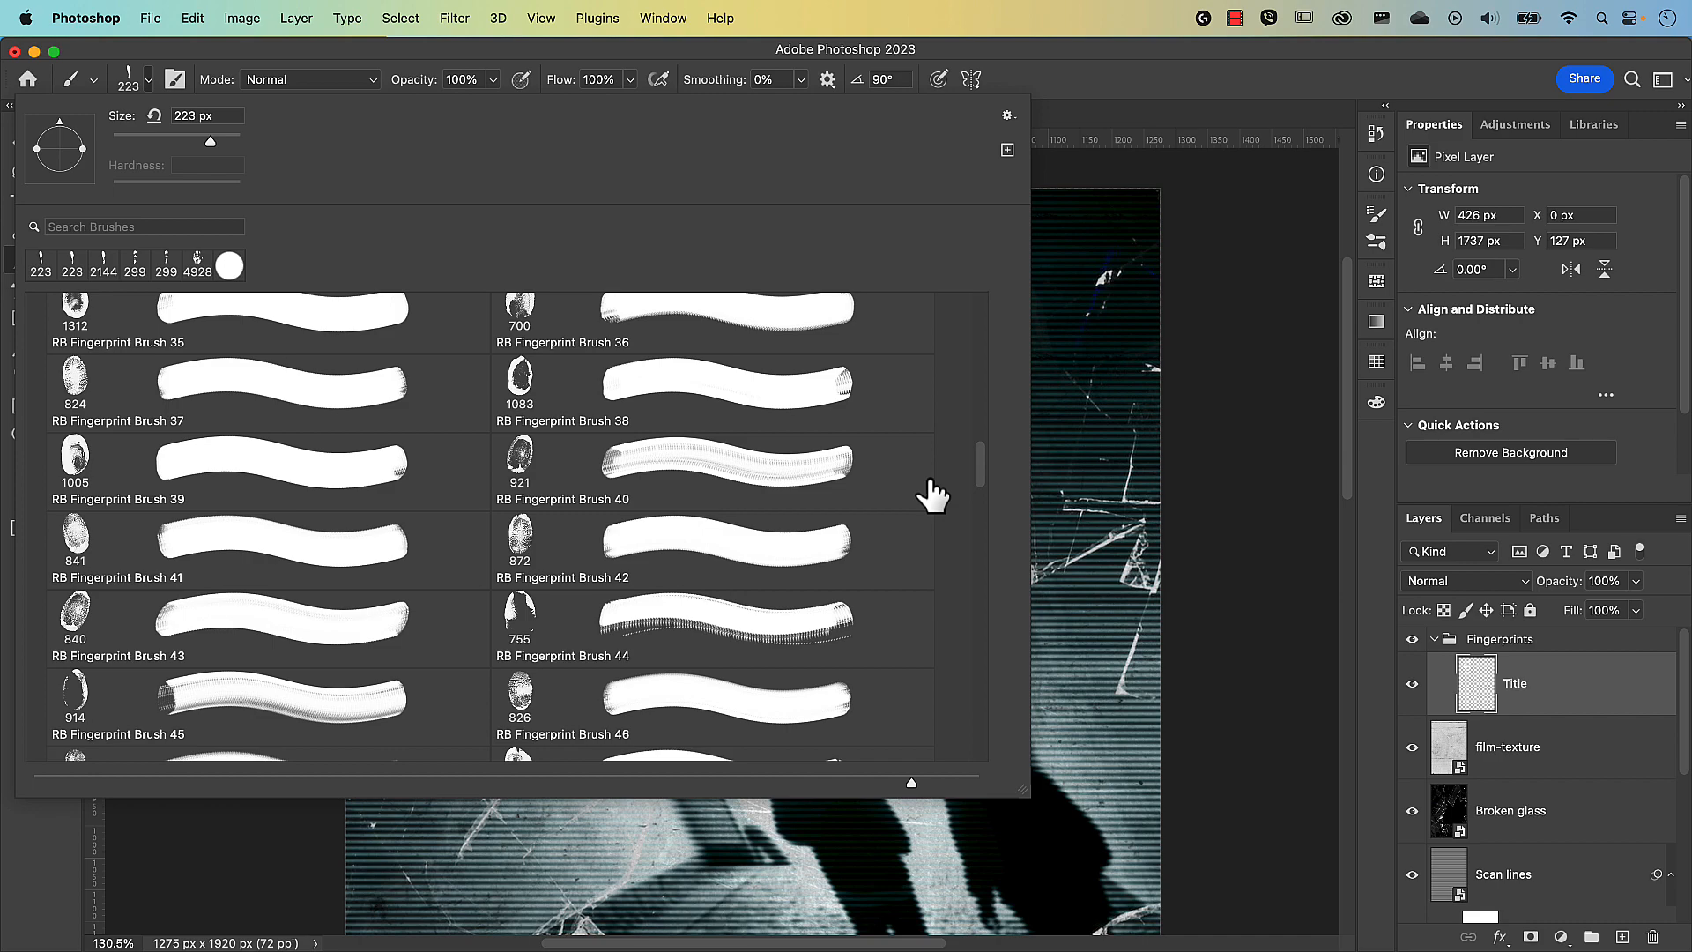
click(686, 304)
click(692, 441)
click(847, 303)
click(851, 428)
click(868, 524)
click(852, 490)
click(690, 500)
click(939, 357)
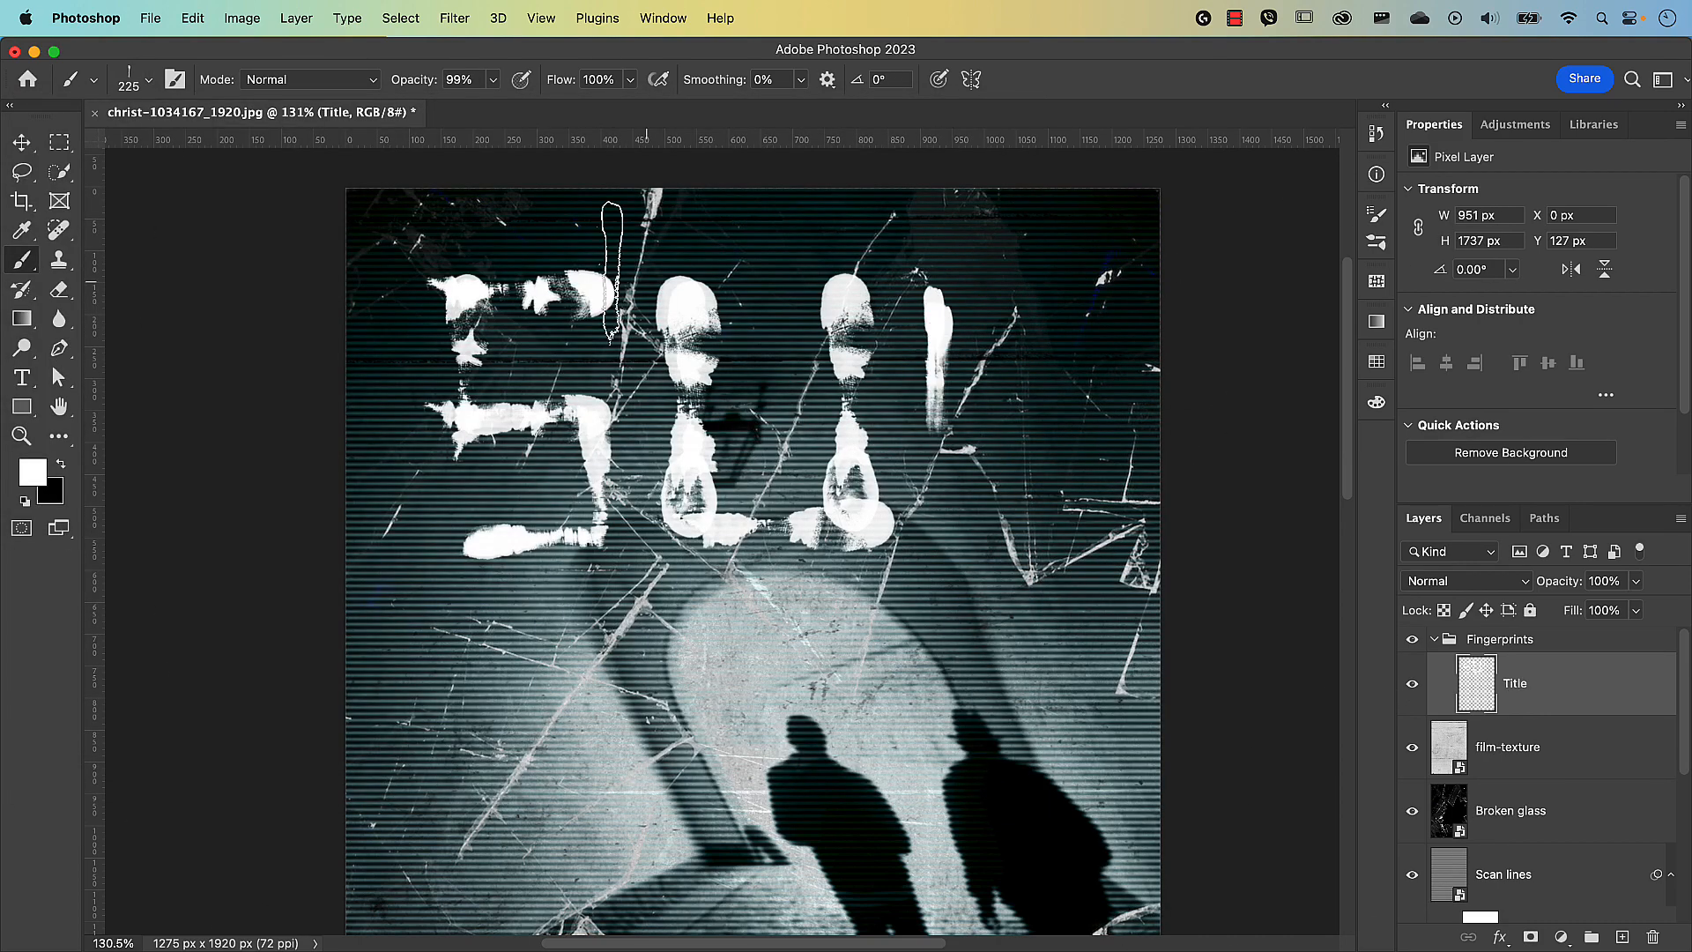
Stamp the second S to complete 'SUS' on the top line.
click(1026, 296)
click(1009, 300)
click(1004, 421)
click(1084, 481)
click(1015, 534)
click(491, 710)
Stamp the P and E on the second line, switching to a larger fingerprint brush.
click(496, 766)
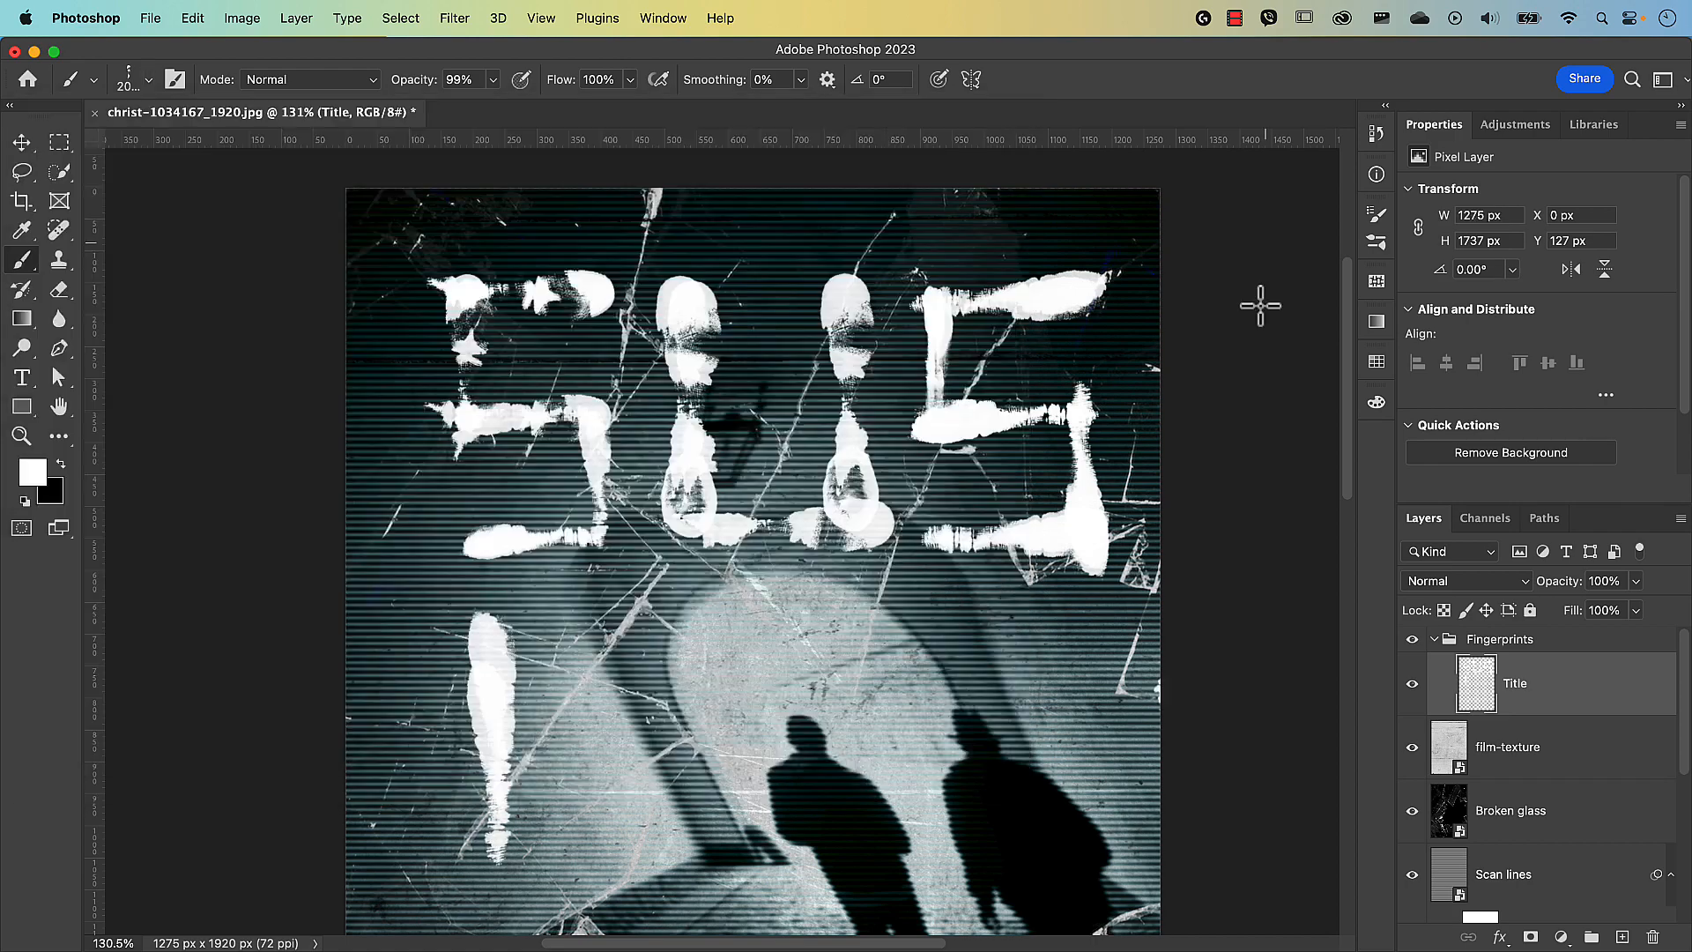
click(532, 617)
click(553, 727)
click(148, 79)
click(599, 650)
click(666, 749)
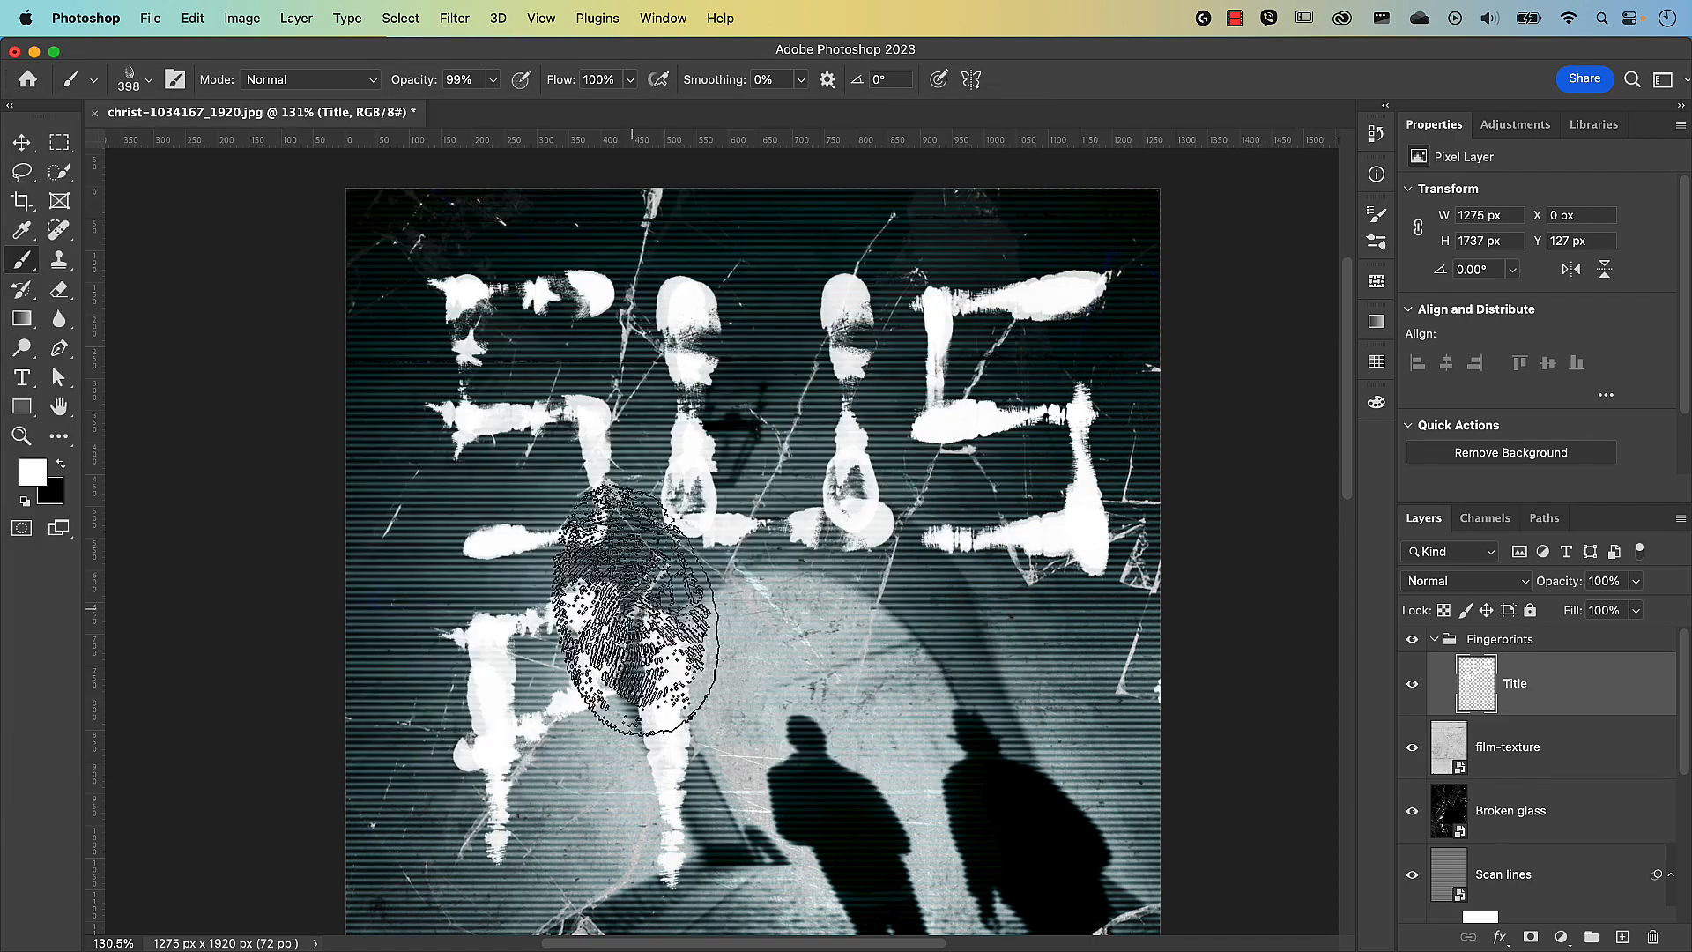
click(723, 831)
click(720, 723)
click(711, 623)
Stamp the C and T to finish 'PECT'.
click(832, 718)
click(869, 622)
click(918, 631)
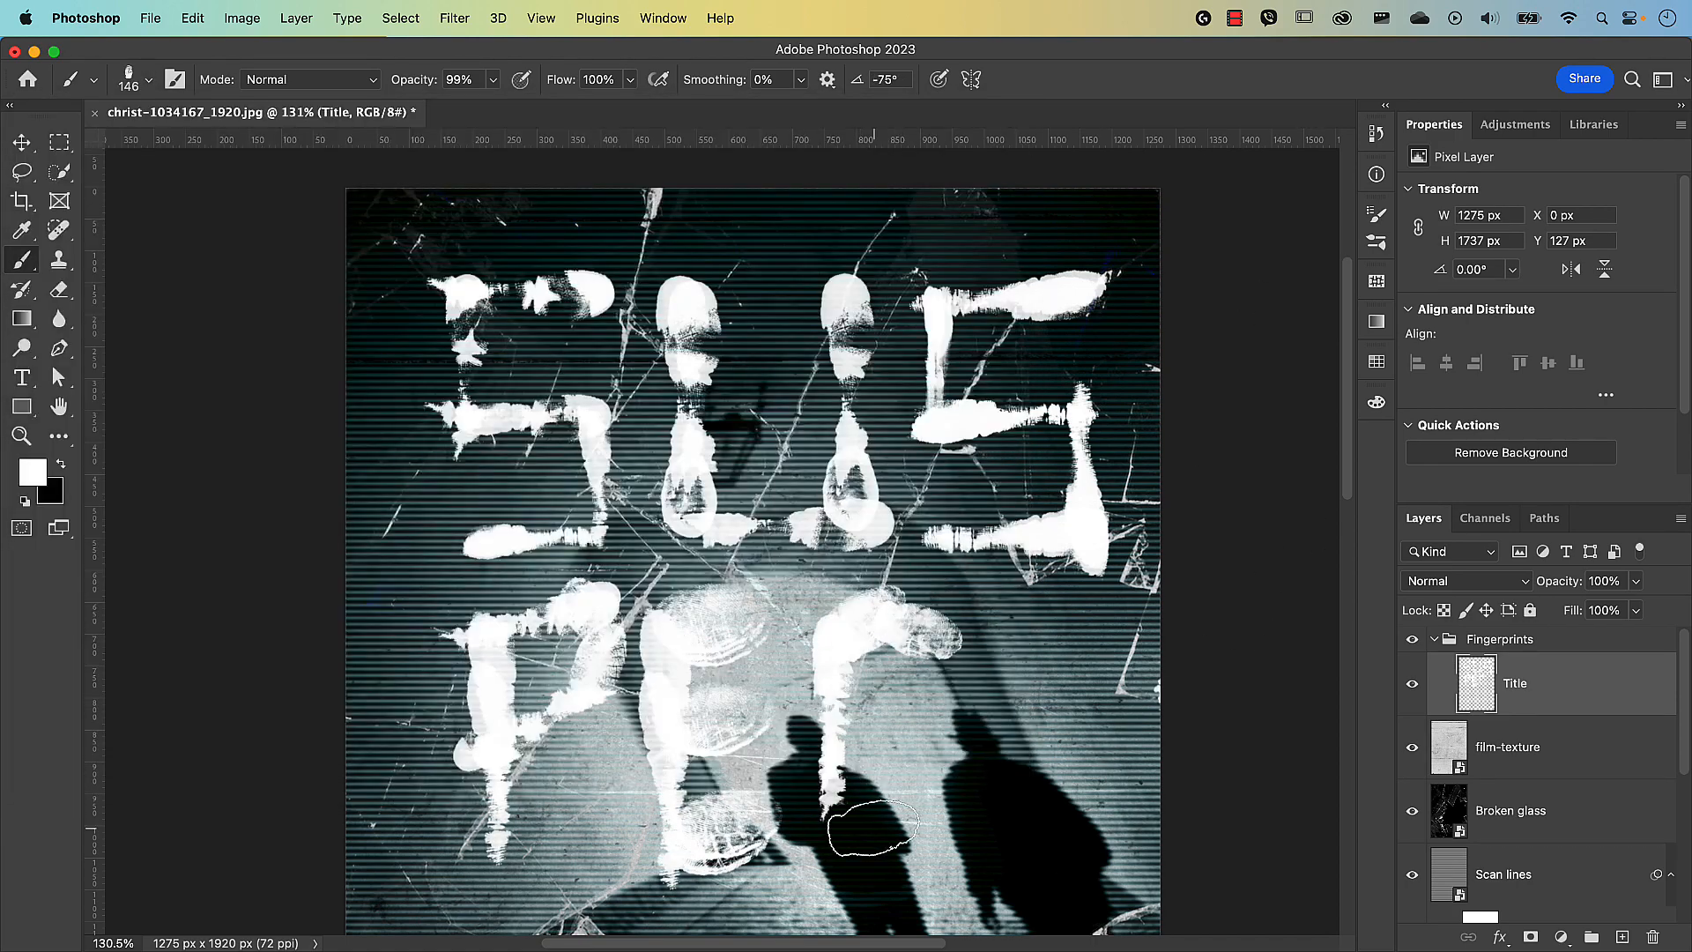
click(148, 79)
click(853, 809)
click(924, 797)
click(148, 79)
click(1041, 736)
click(1018, 620)
Touch up the E and S, set the brush to 237 px, and fit the poster on screen.
mouse_move(778, 599)
mouse_down()
mouse_move(652, 622)
mouse_move(528, 609)
mouse_up()
click(710, 624)
click(718, 829)
scroll(617, 528, down, 1)
click(433, 322)
drag(587, 440, 300, 436)
key(super+0)
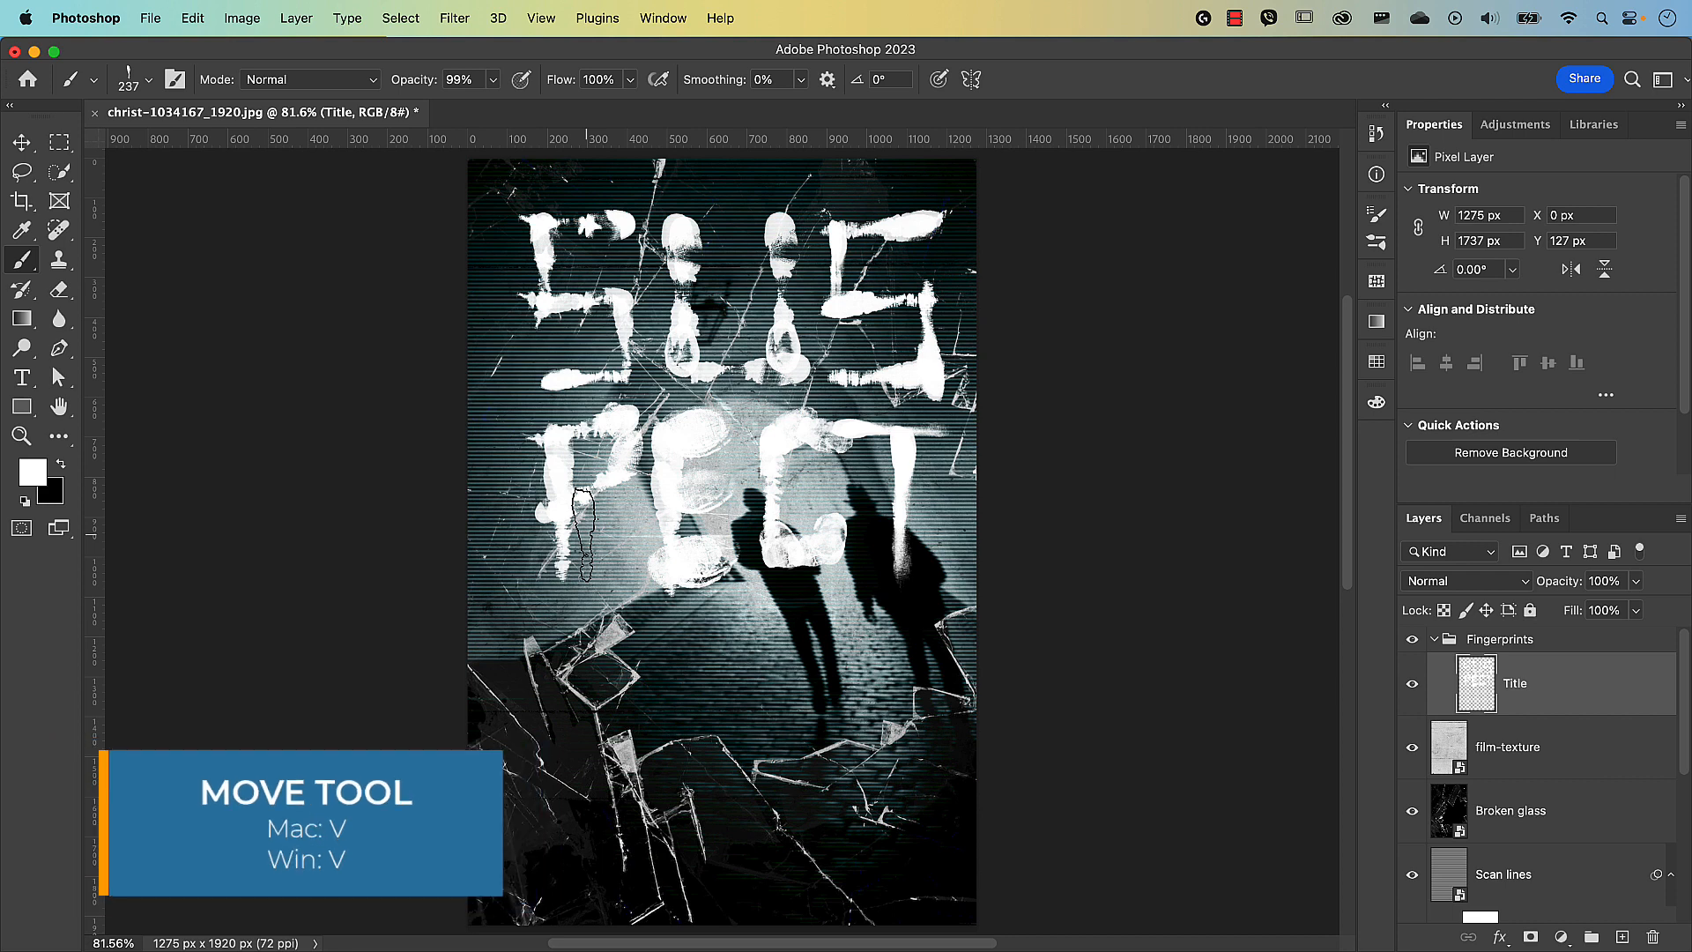
Scale the SUSPECT title down to 90.59% and shift it up and to the right.
key(v)
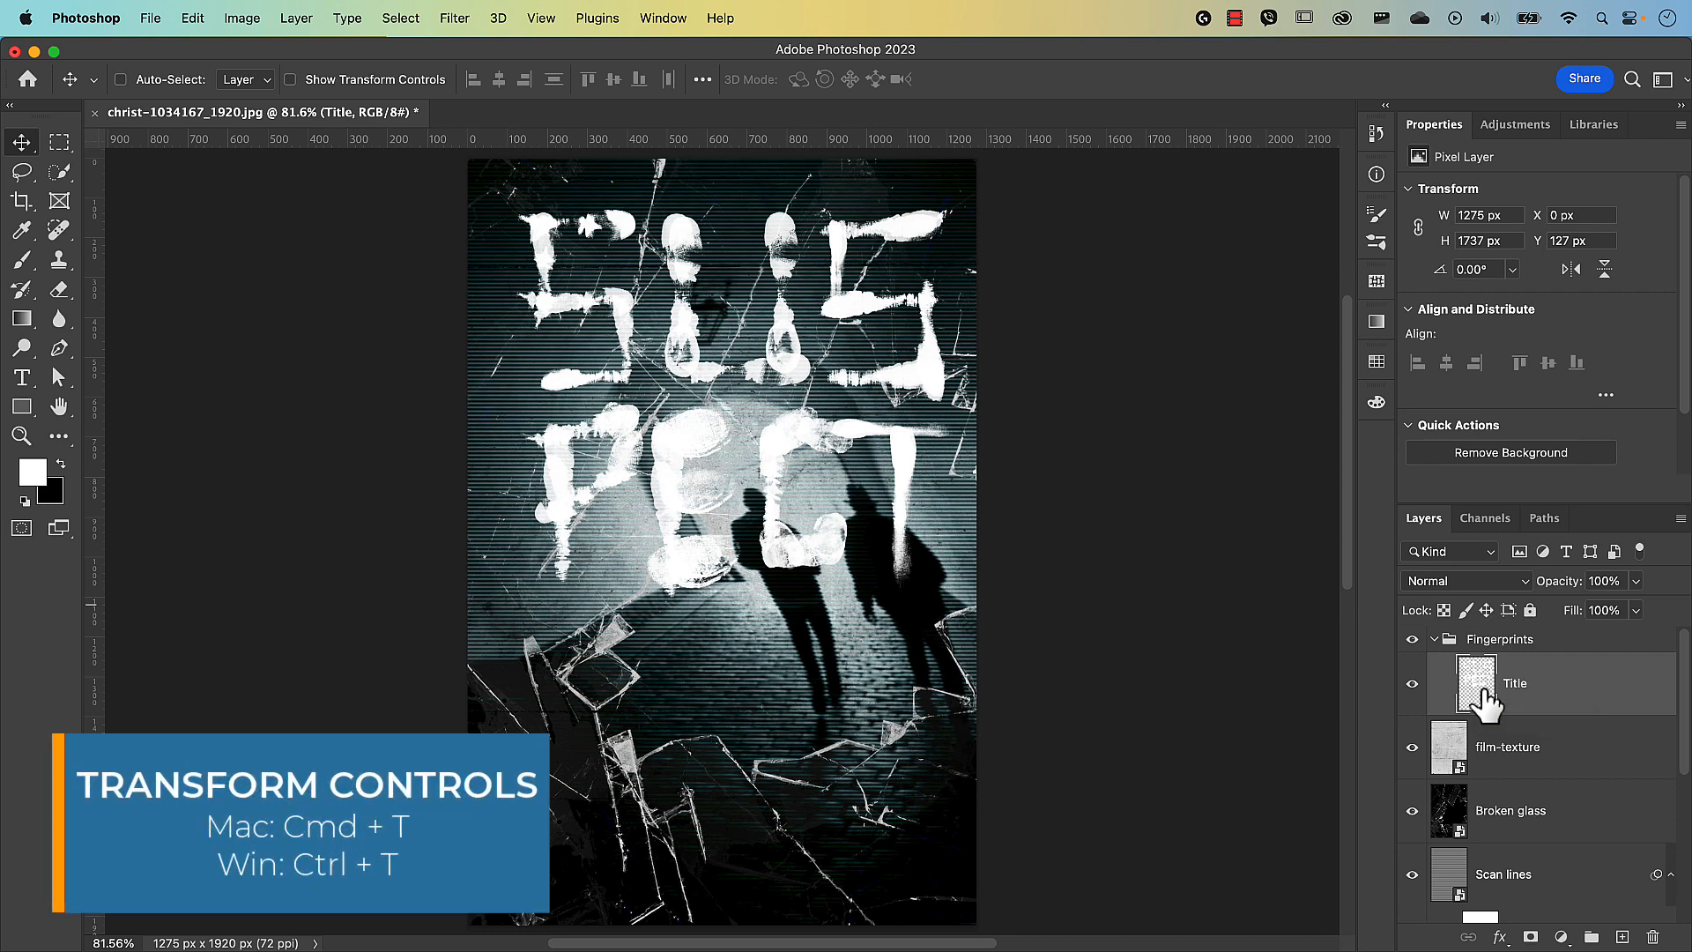
key(super+t)
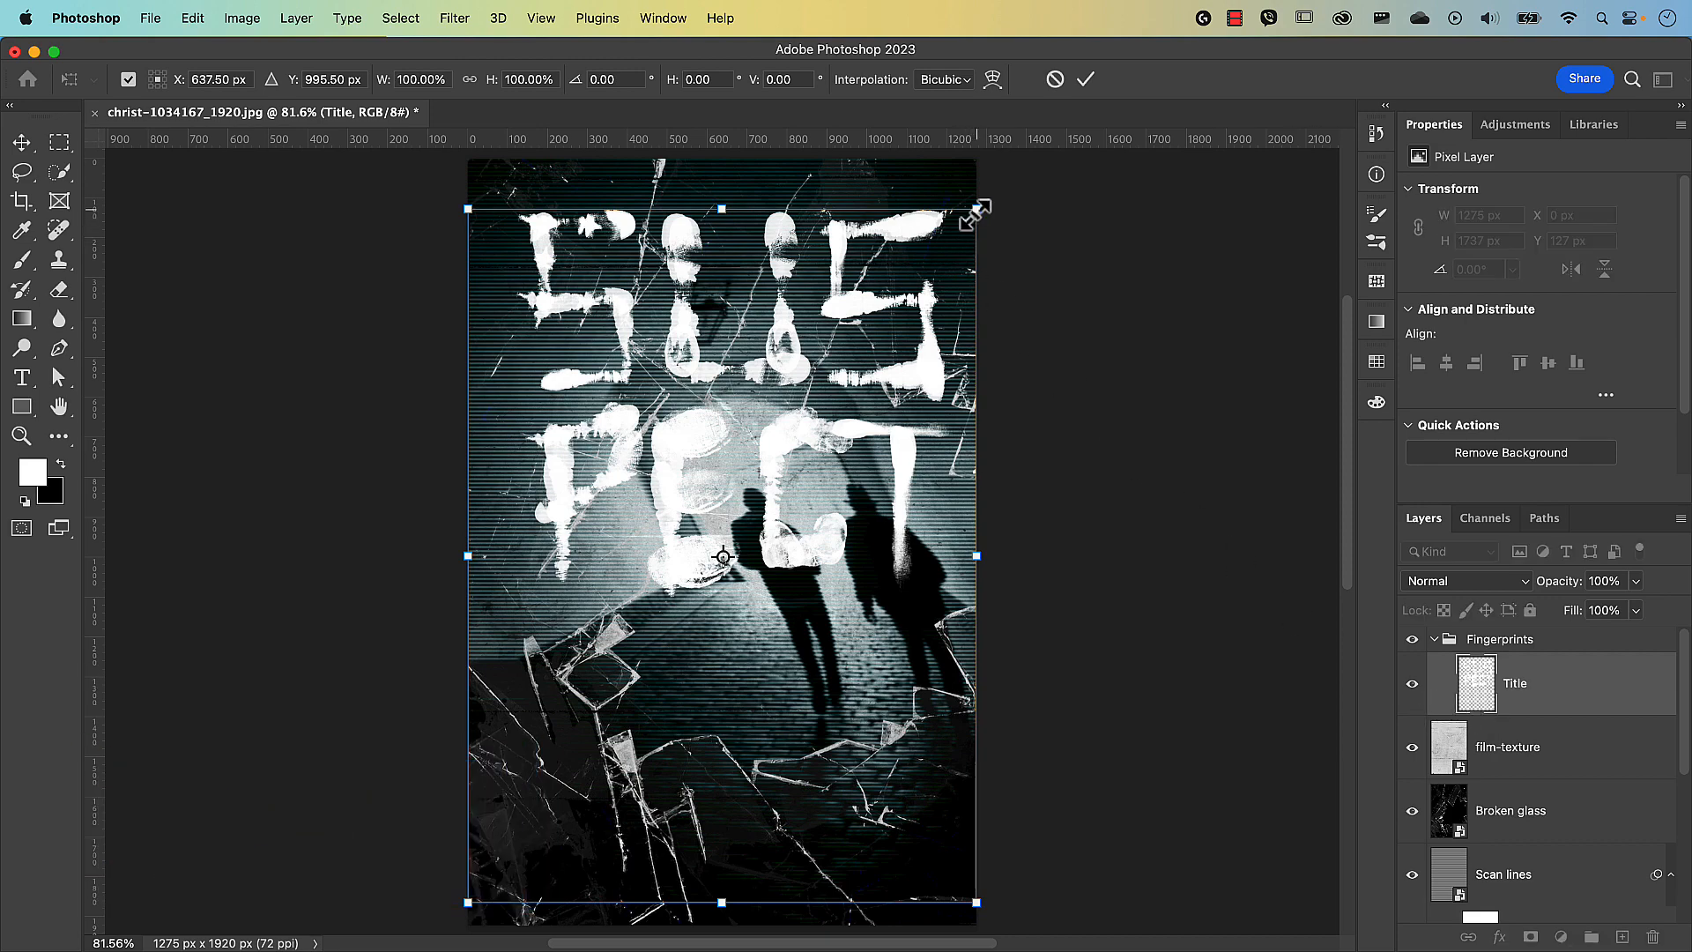
drag(976, 212, 928, 275)
drag(888, 429, 916, 357)
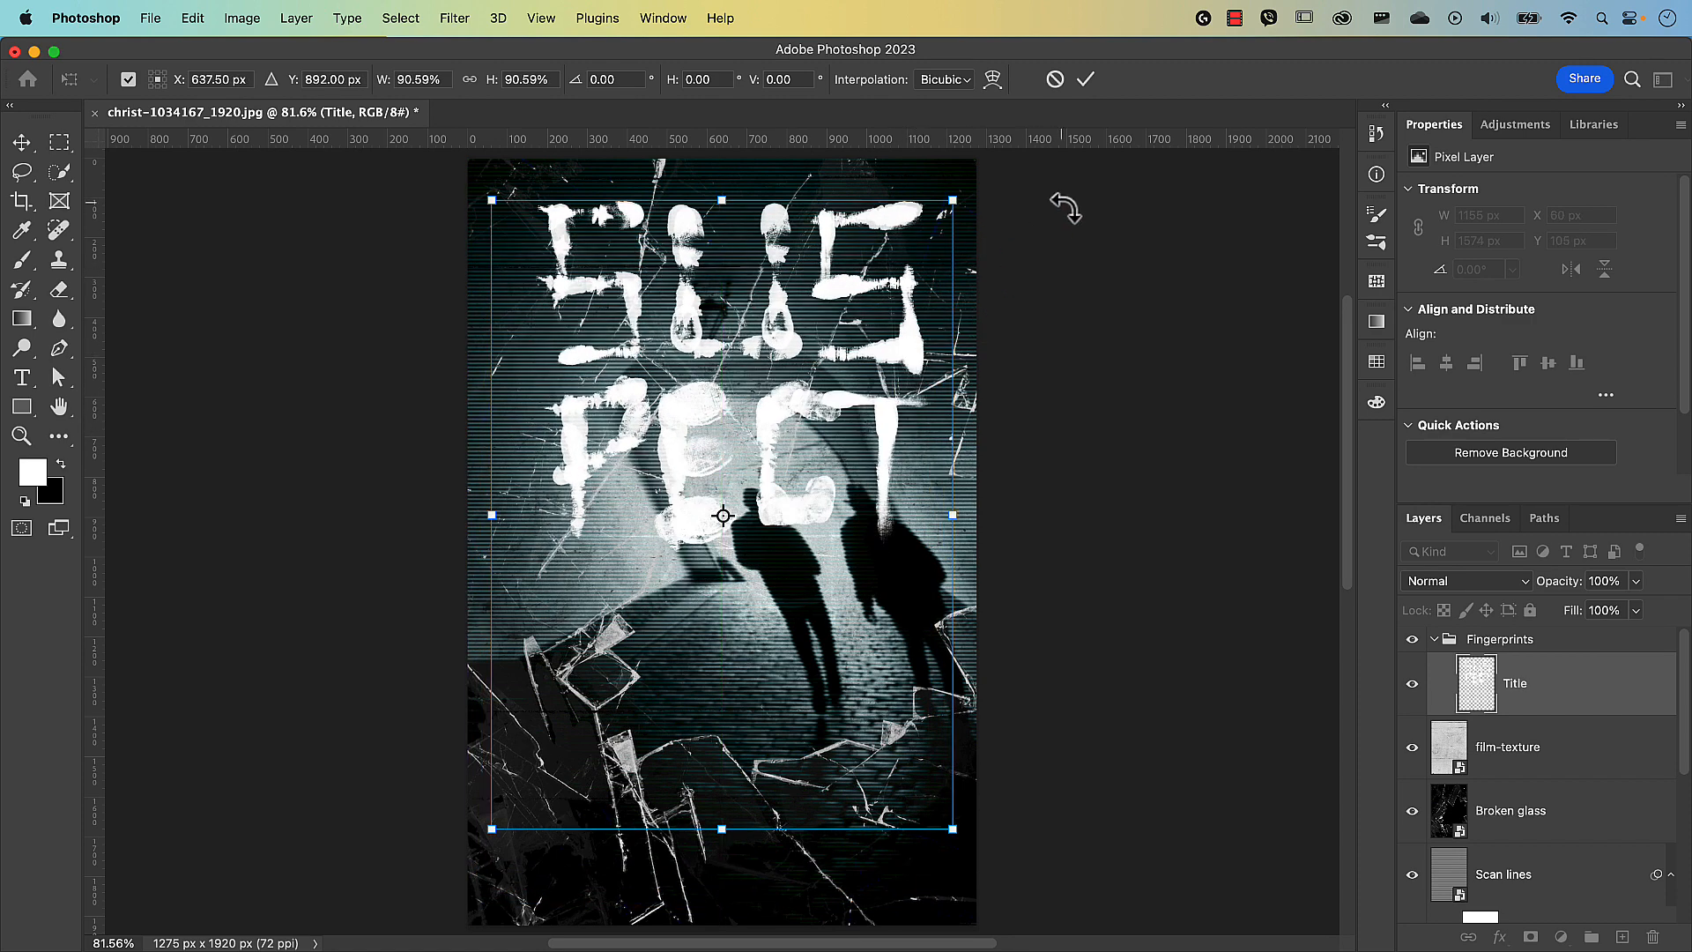
click(1085, 80)
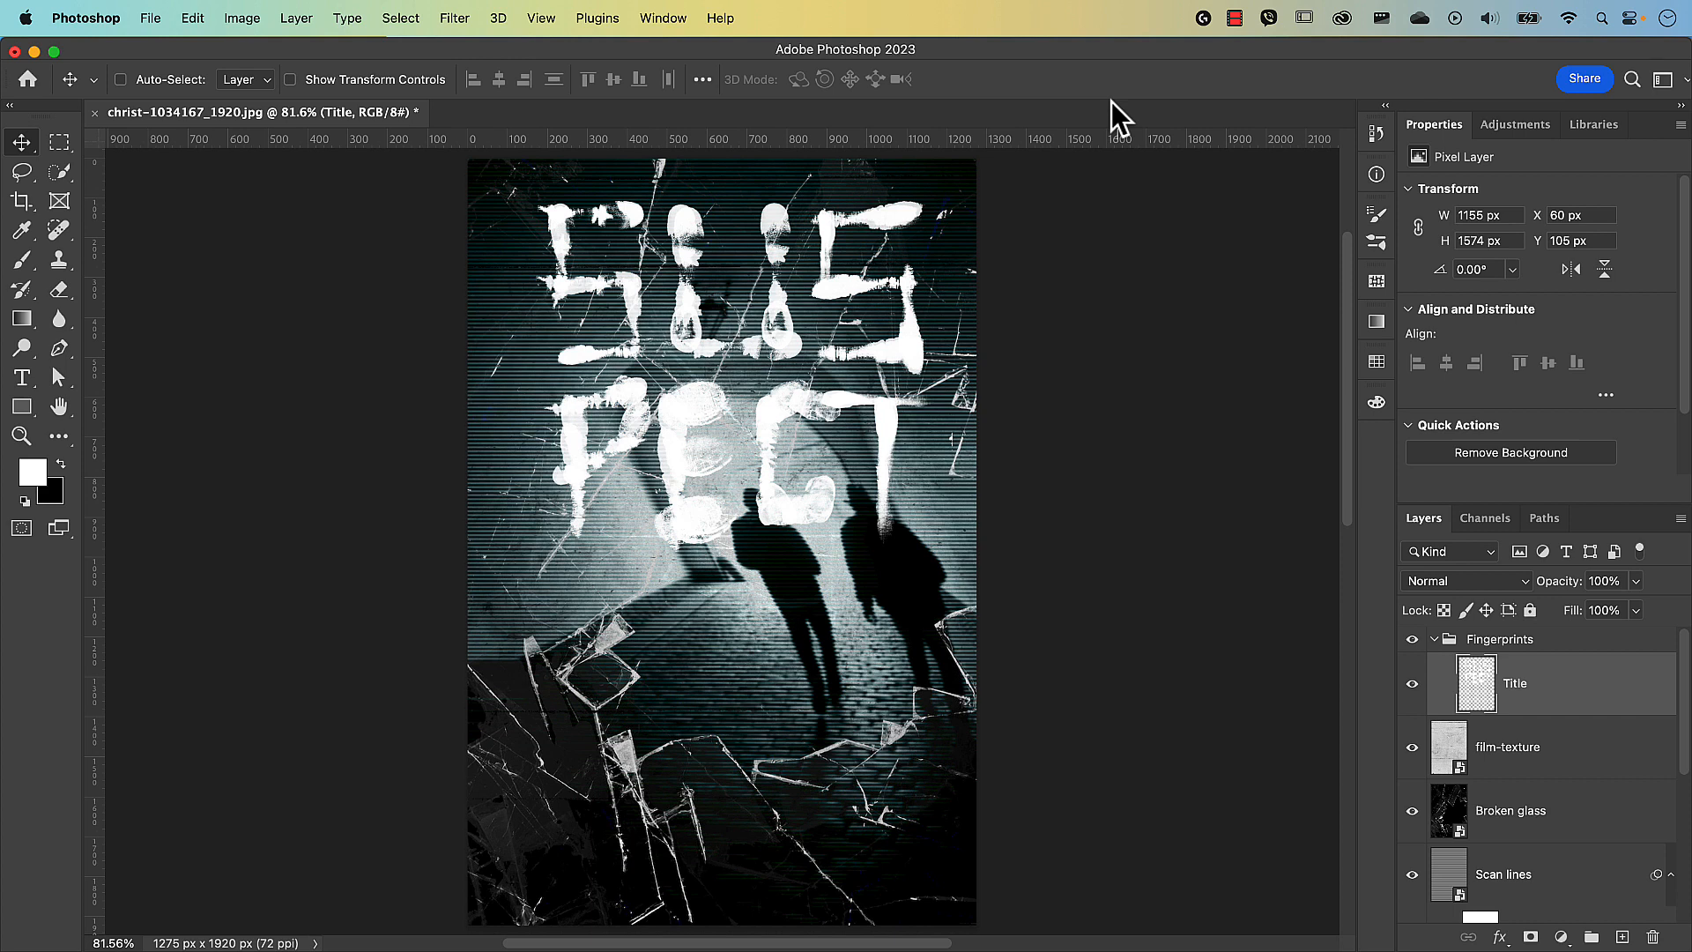
Add an empty layer named 'Blood effect' above Title in the Fingerprints group.
click(1623, 938)
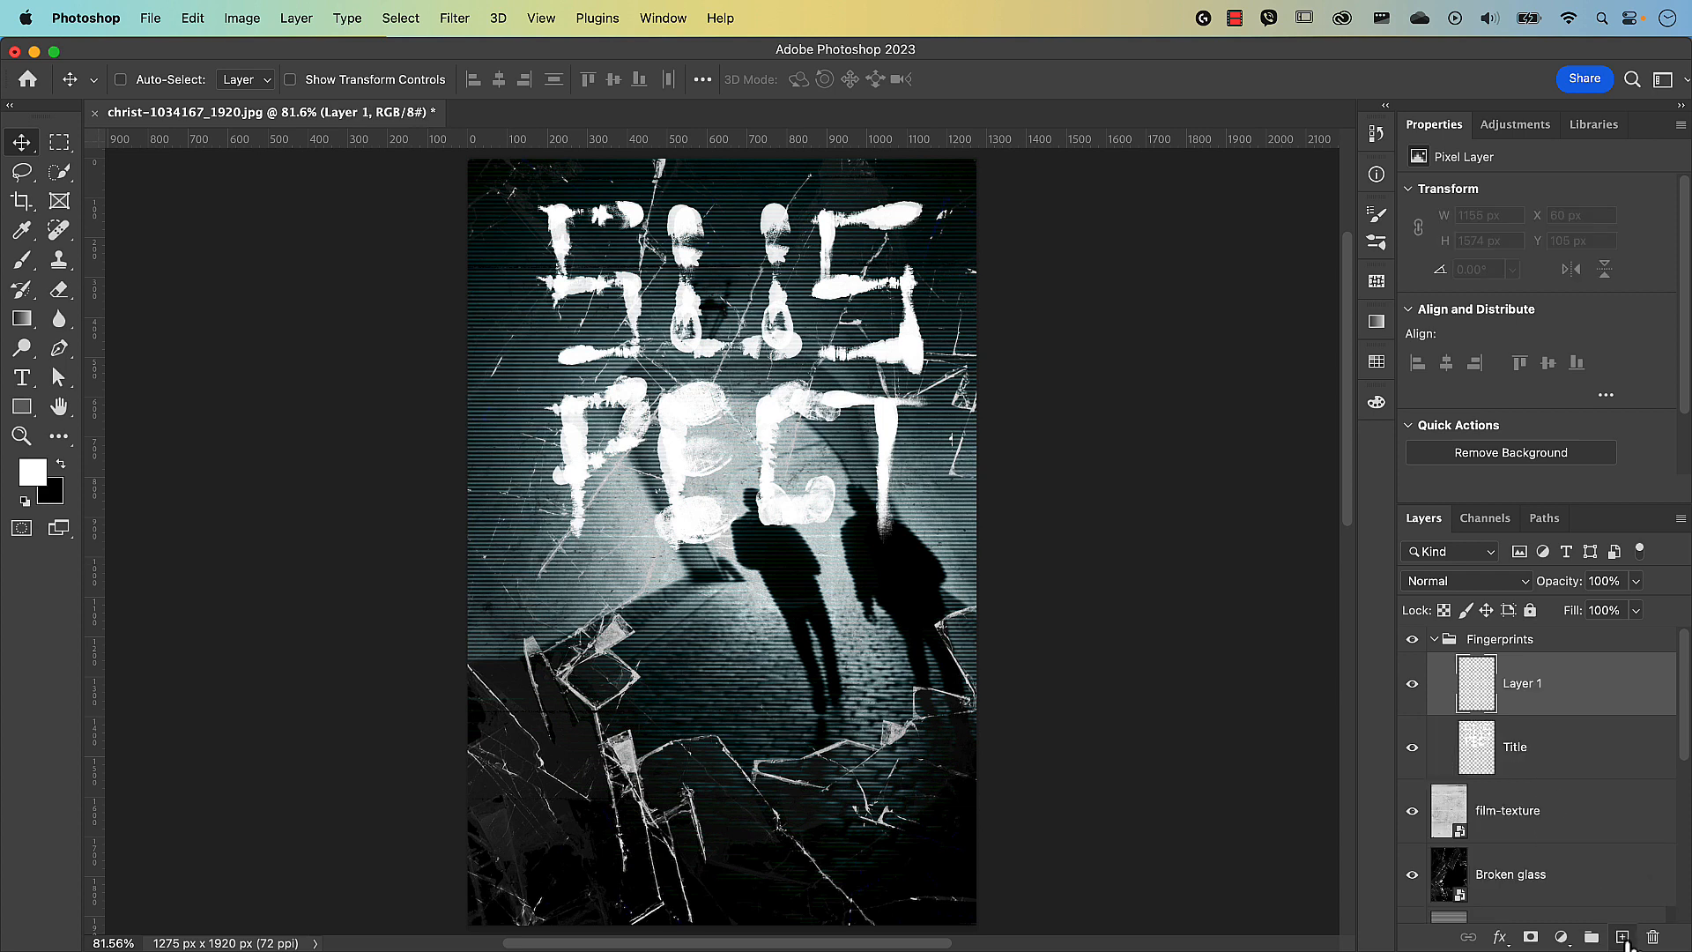
double_click(1525, 685)
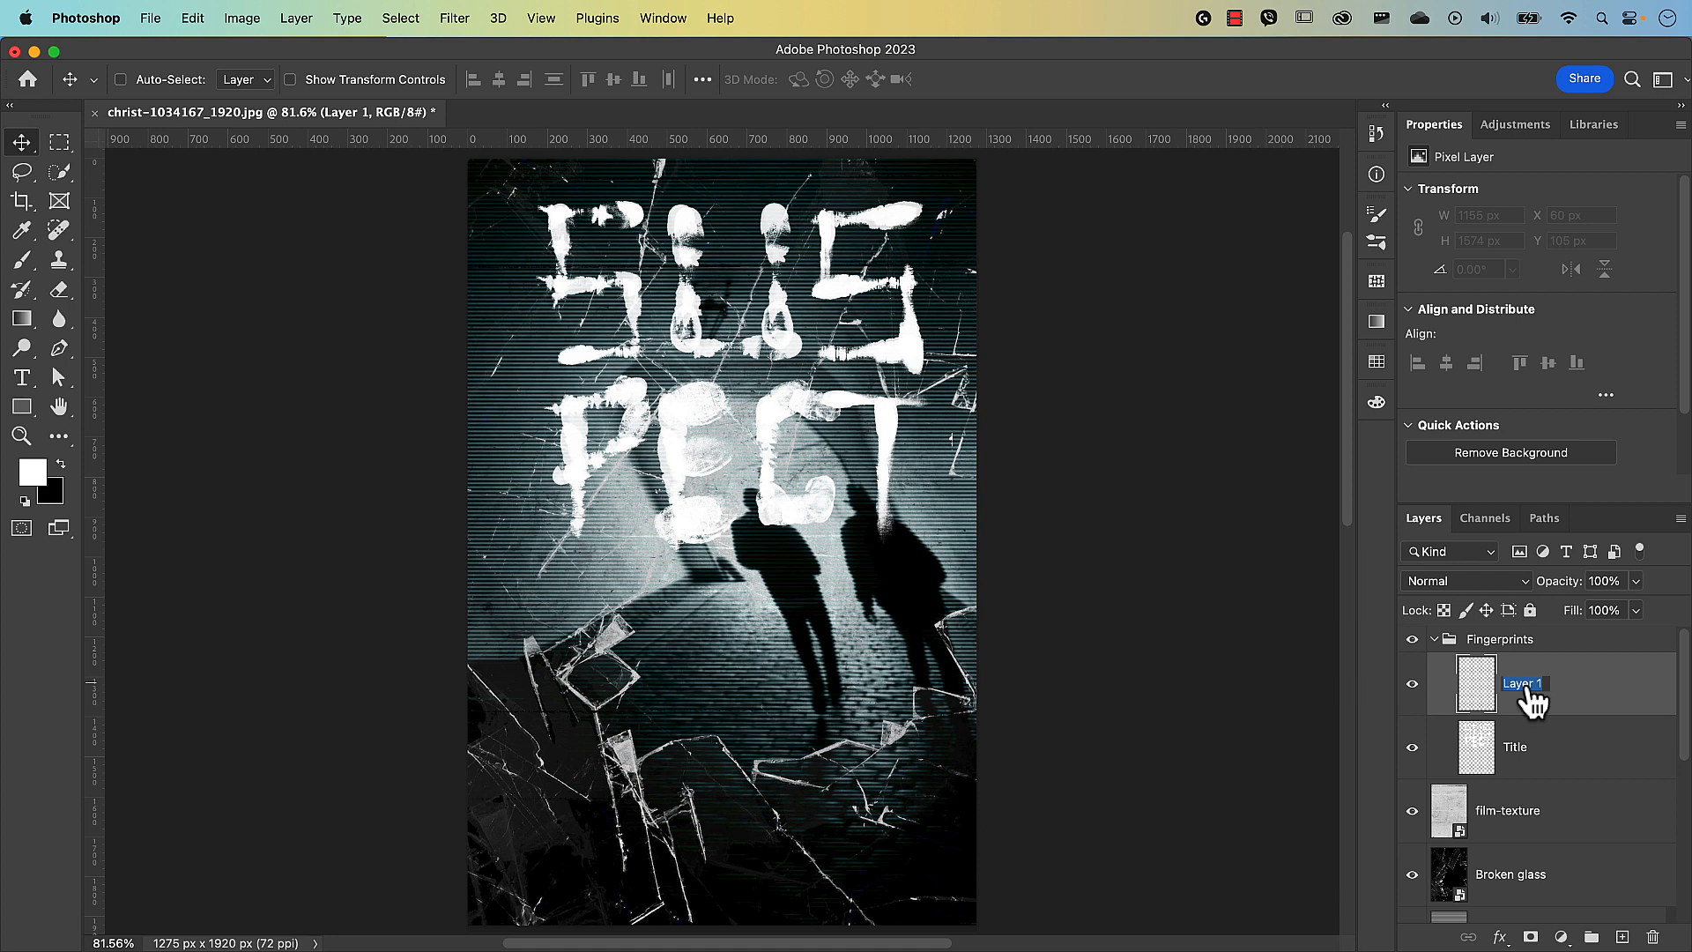
text(Blood eff)
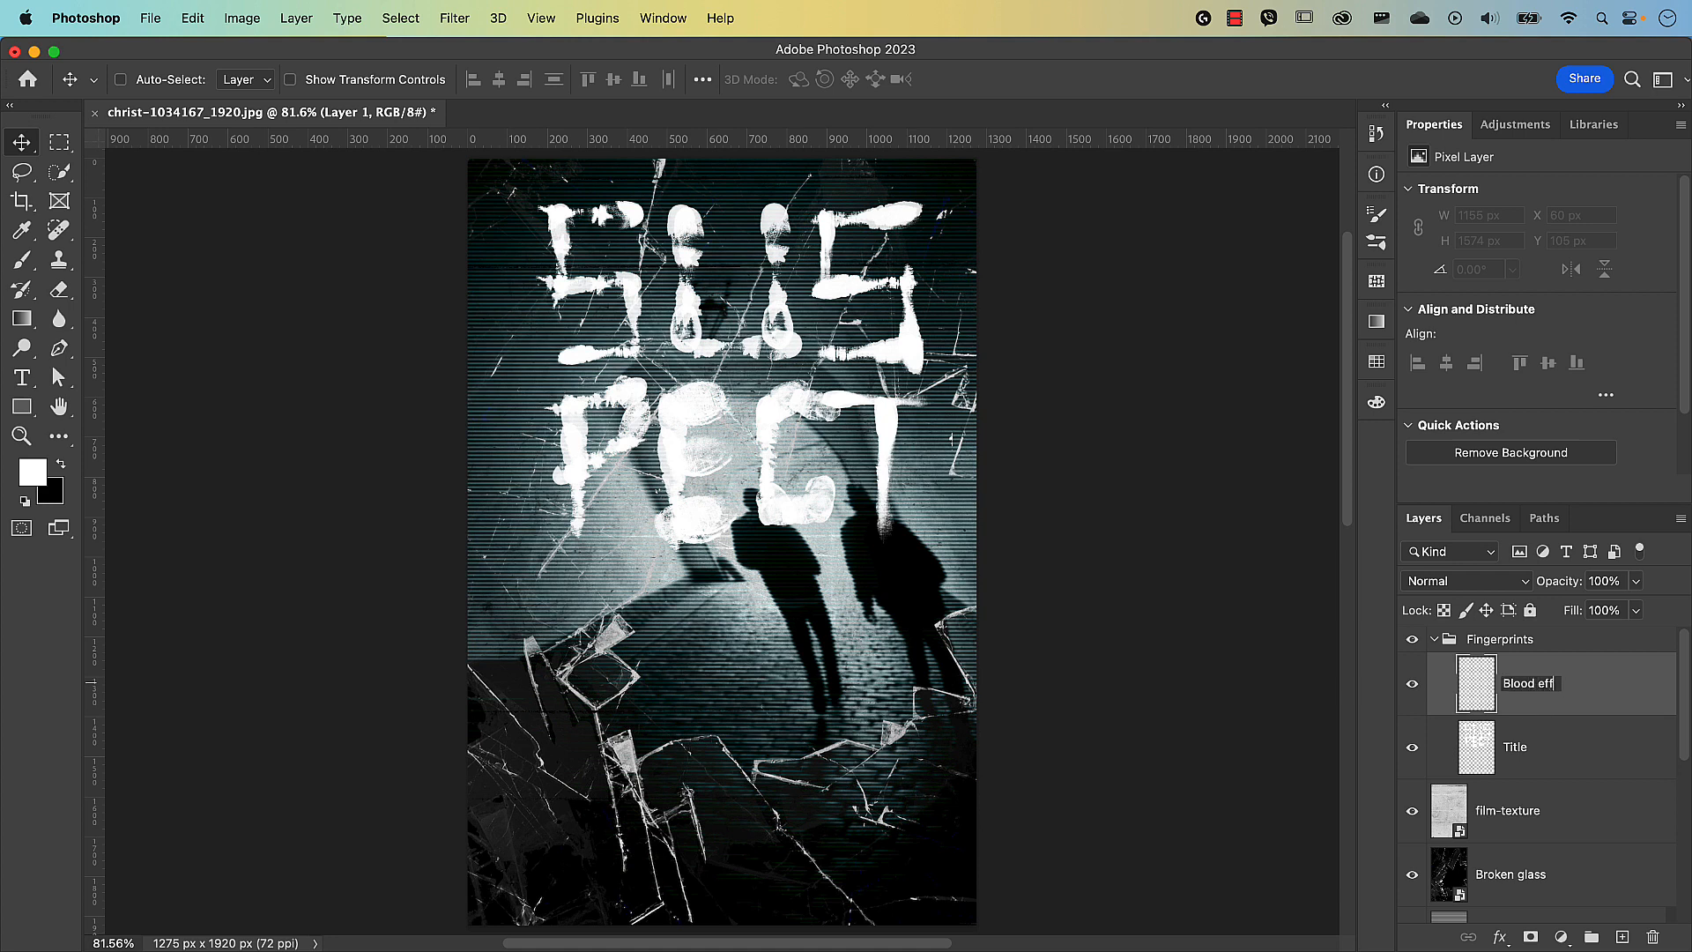
text(ect)
key(Return)
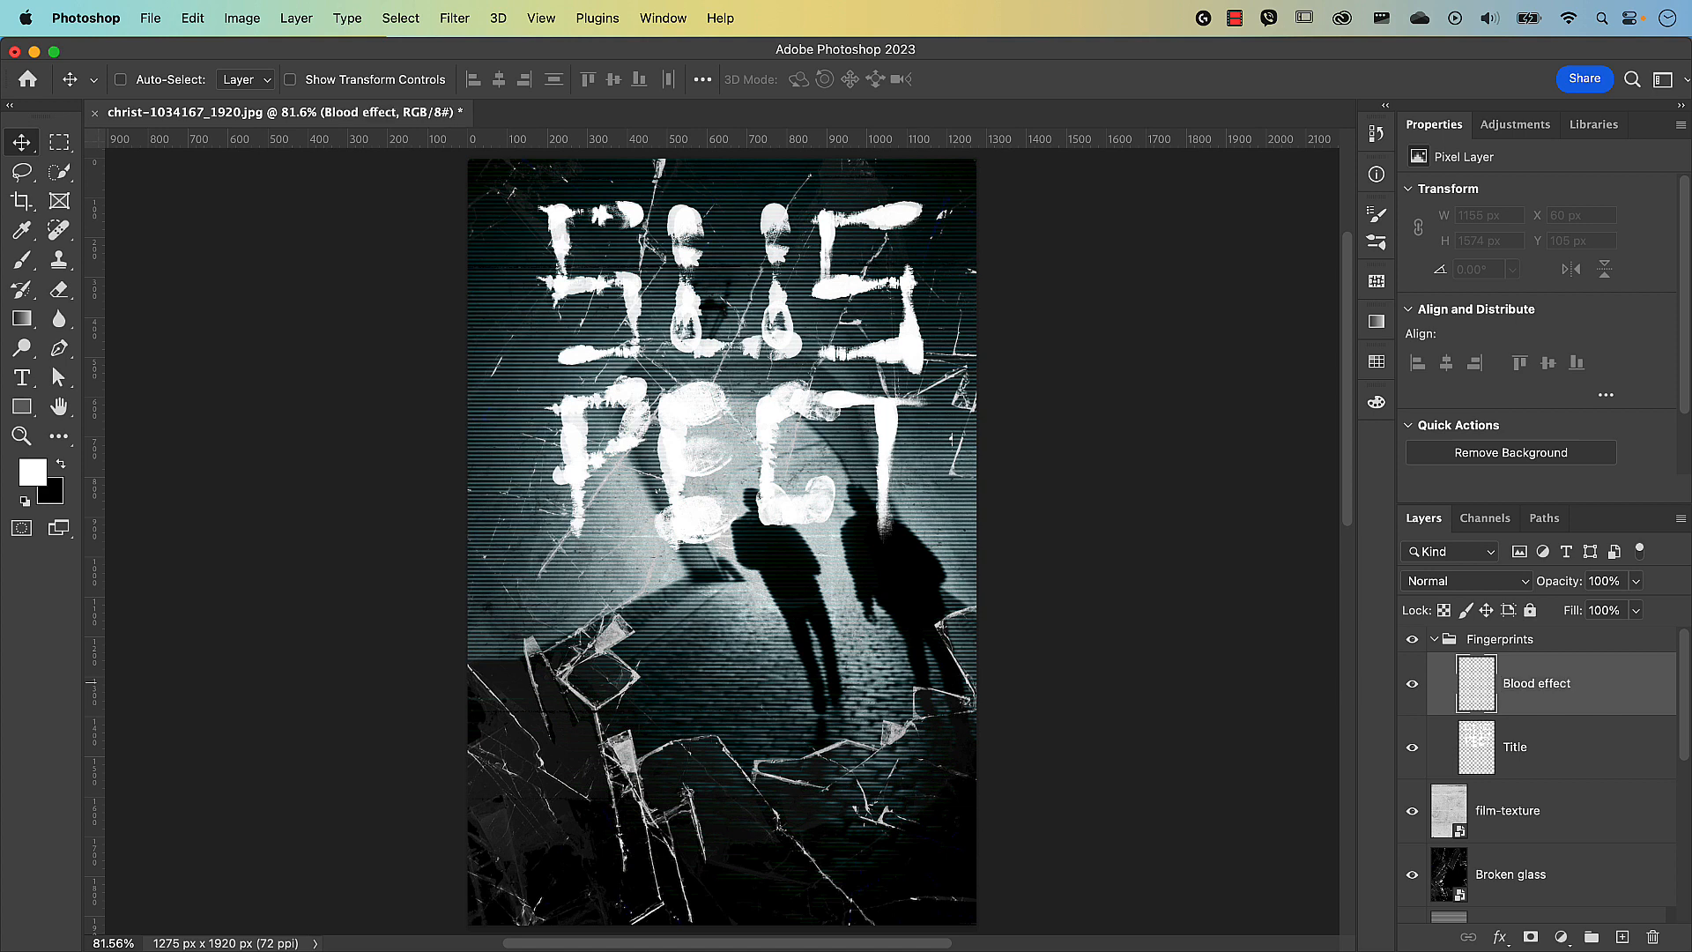
key(b)
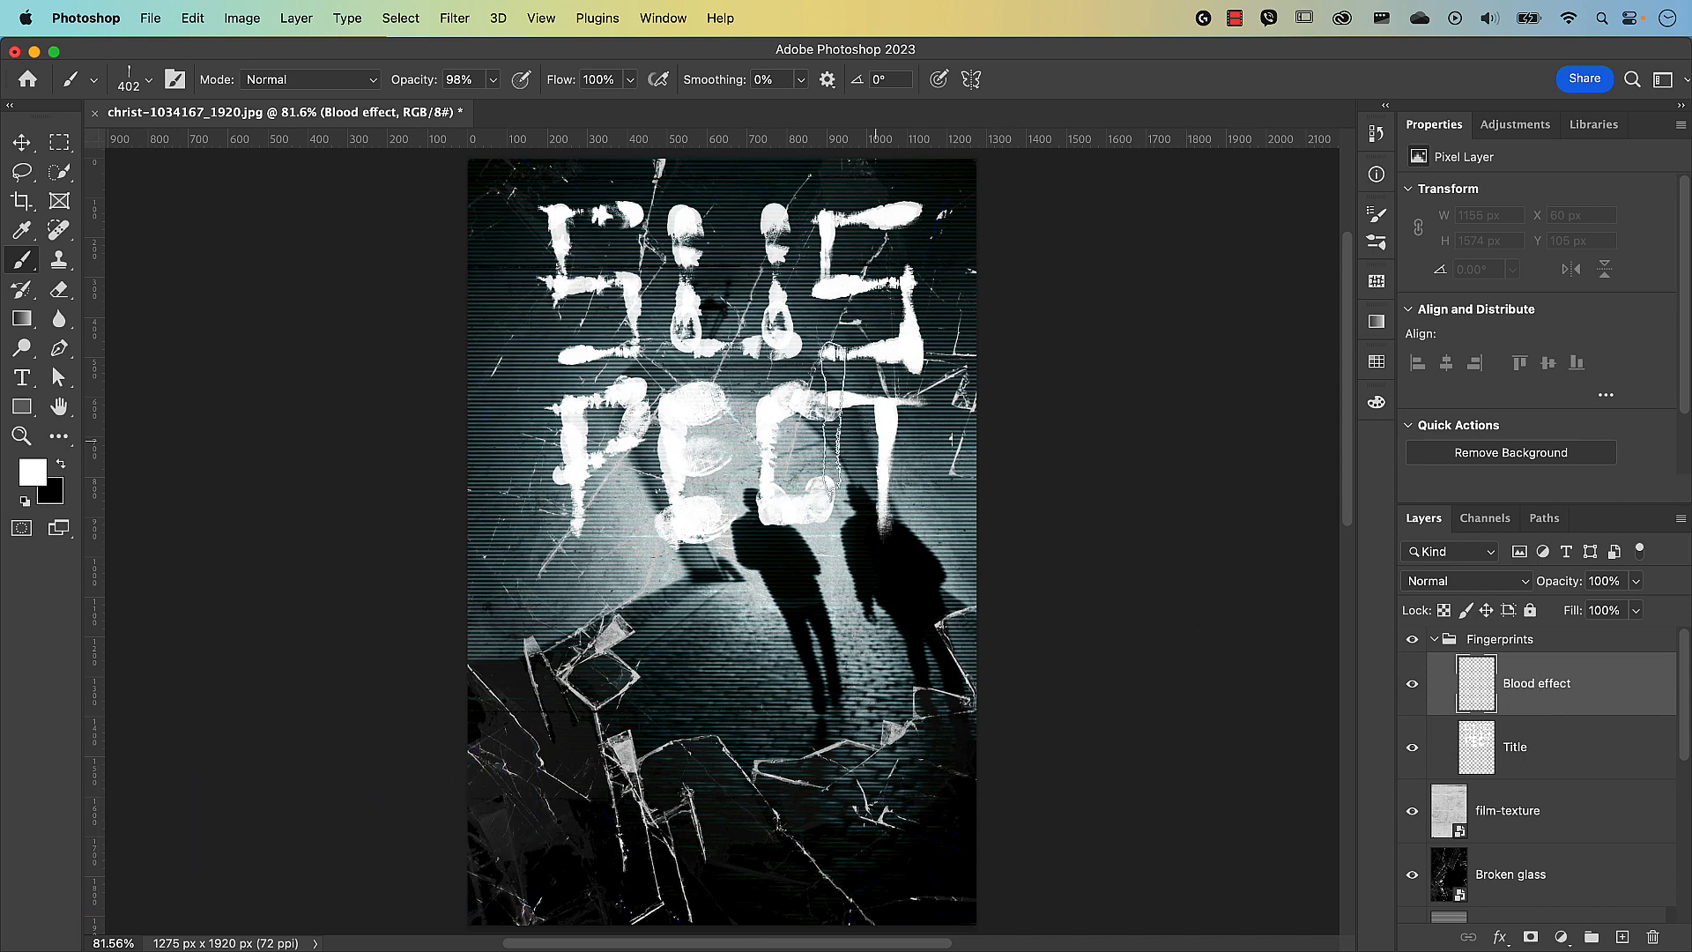
Check the fingerprint brush presets and set the foreground colour to #6f0c0c.
click(150, 80)
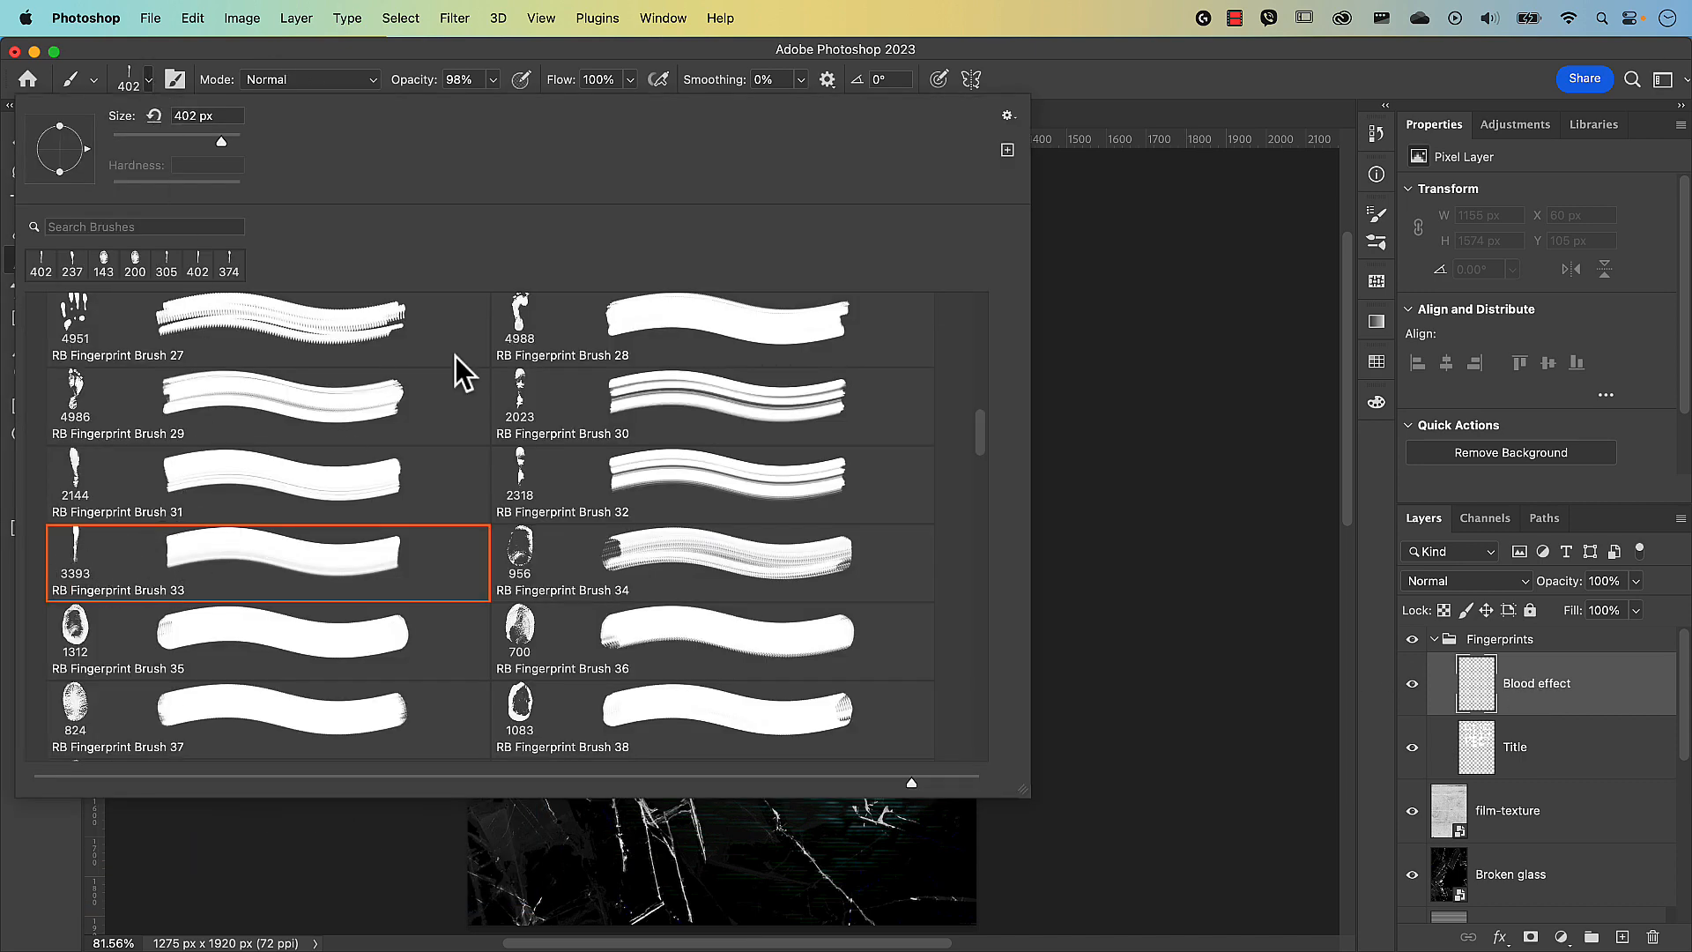
click(1002, 81)
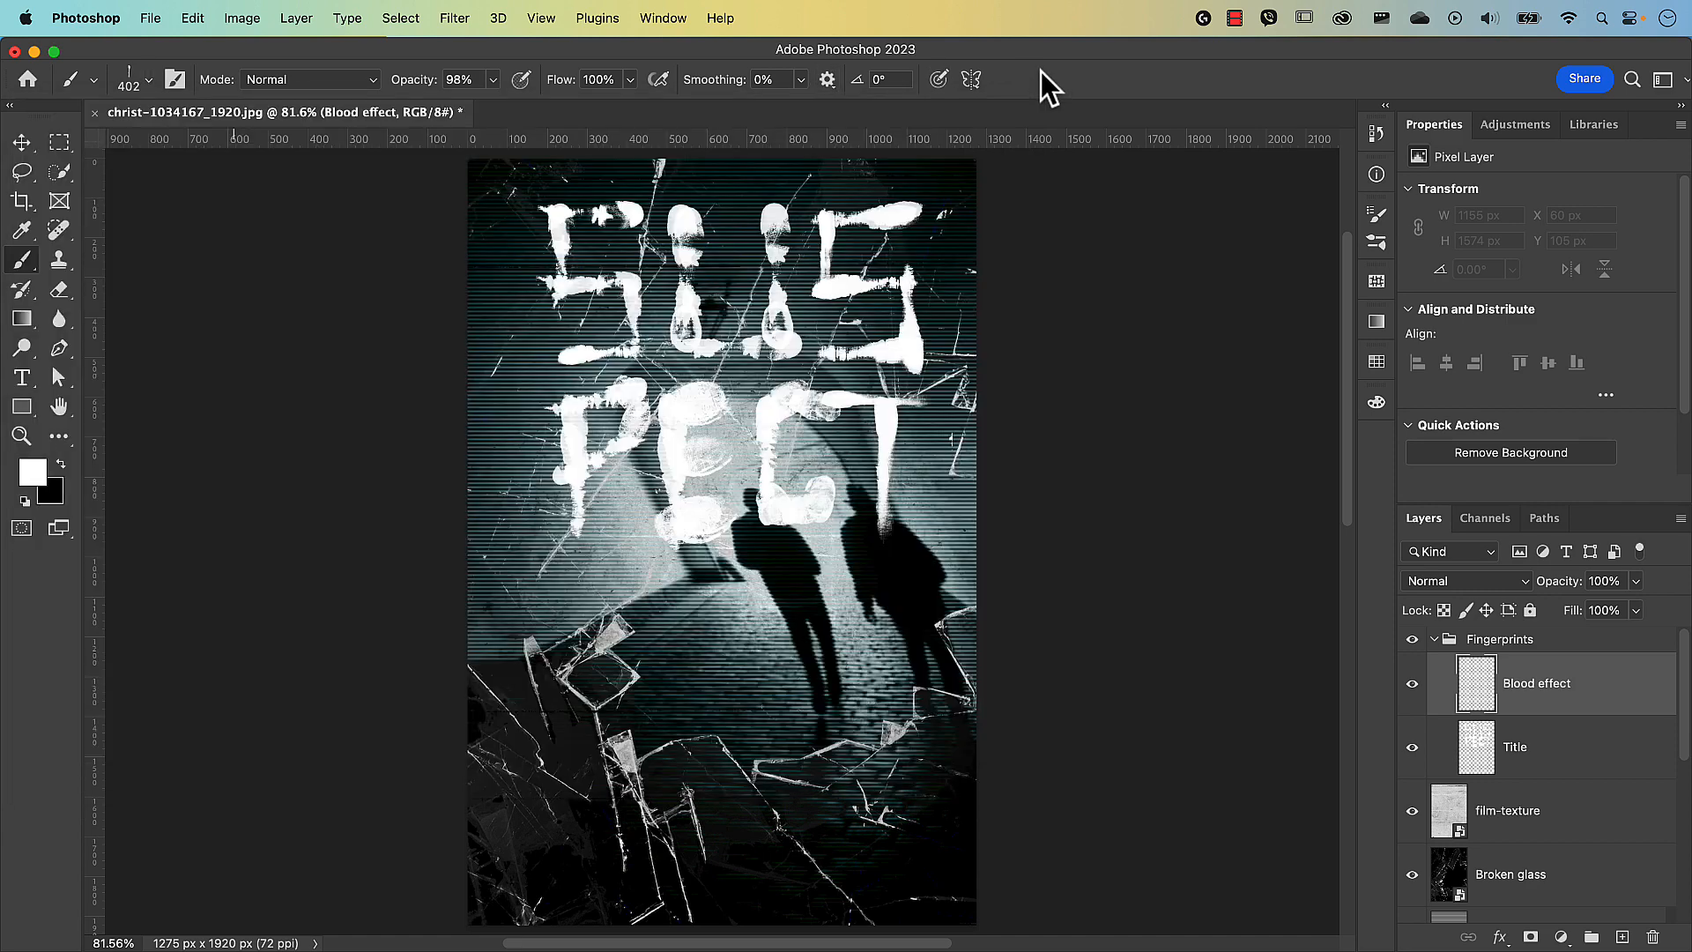
click(35, 487)
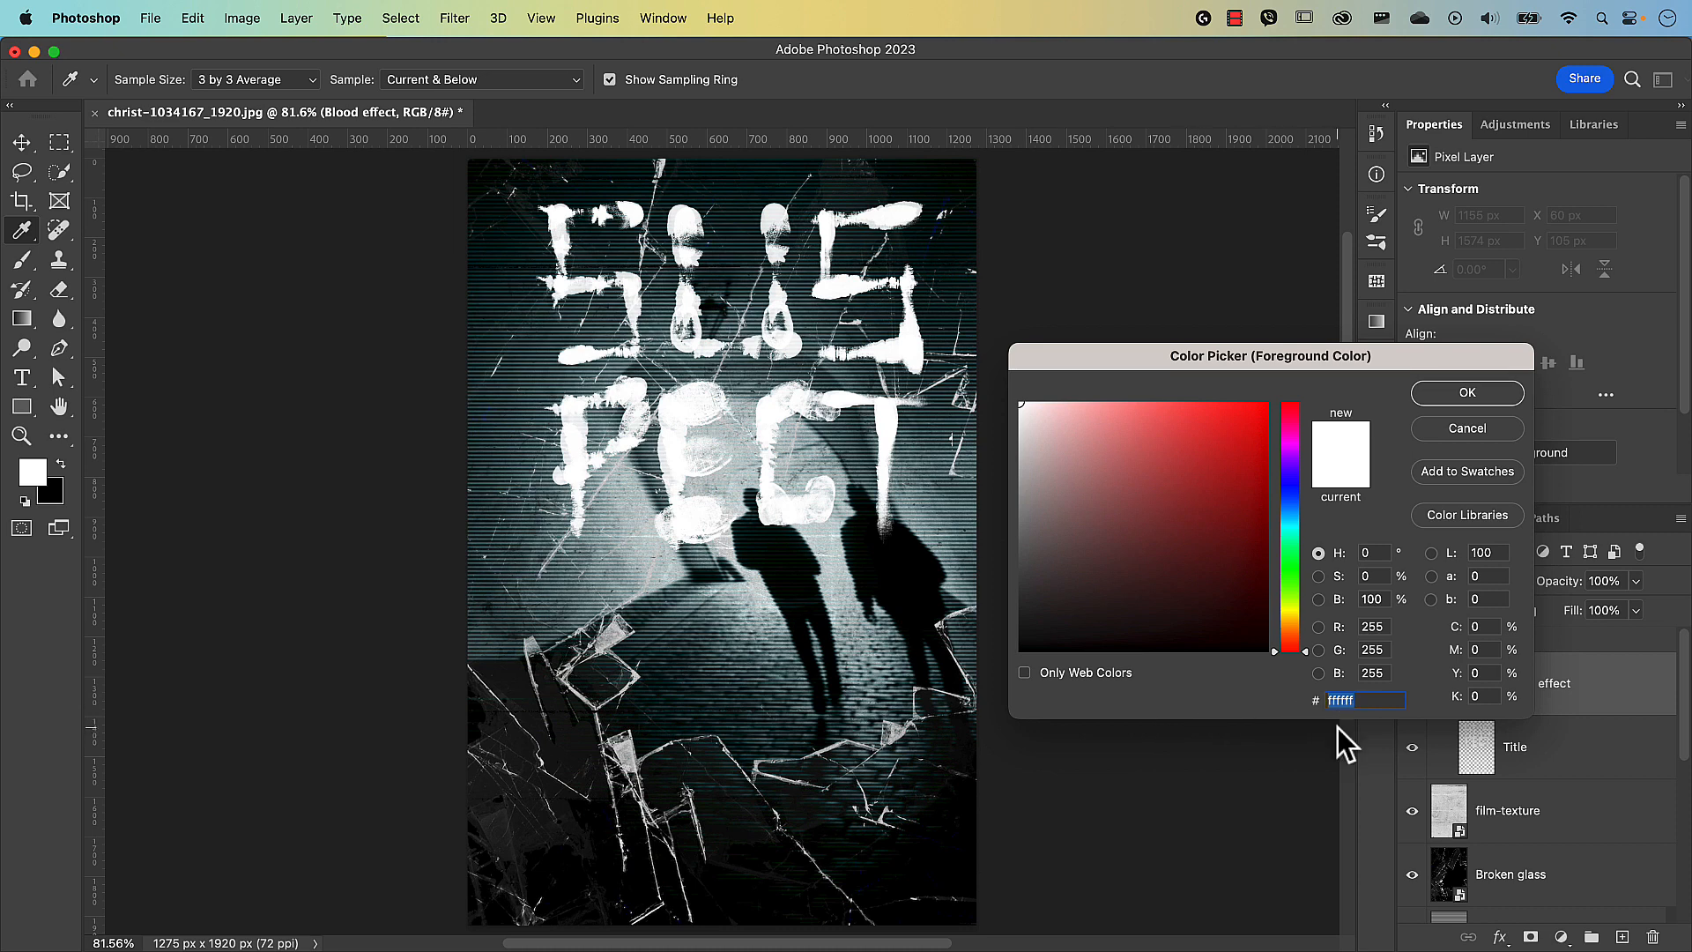
text(6f0c0c)
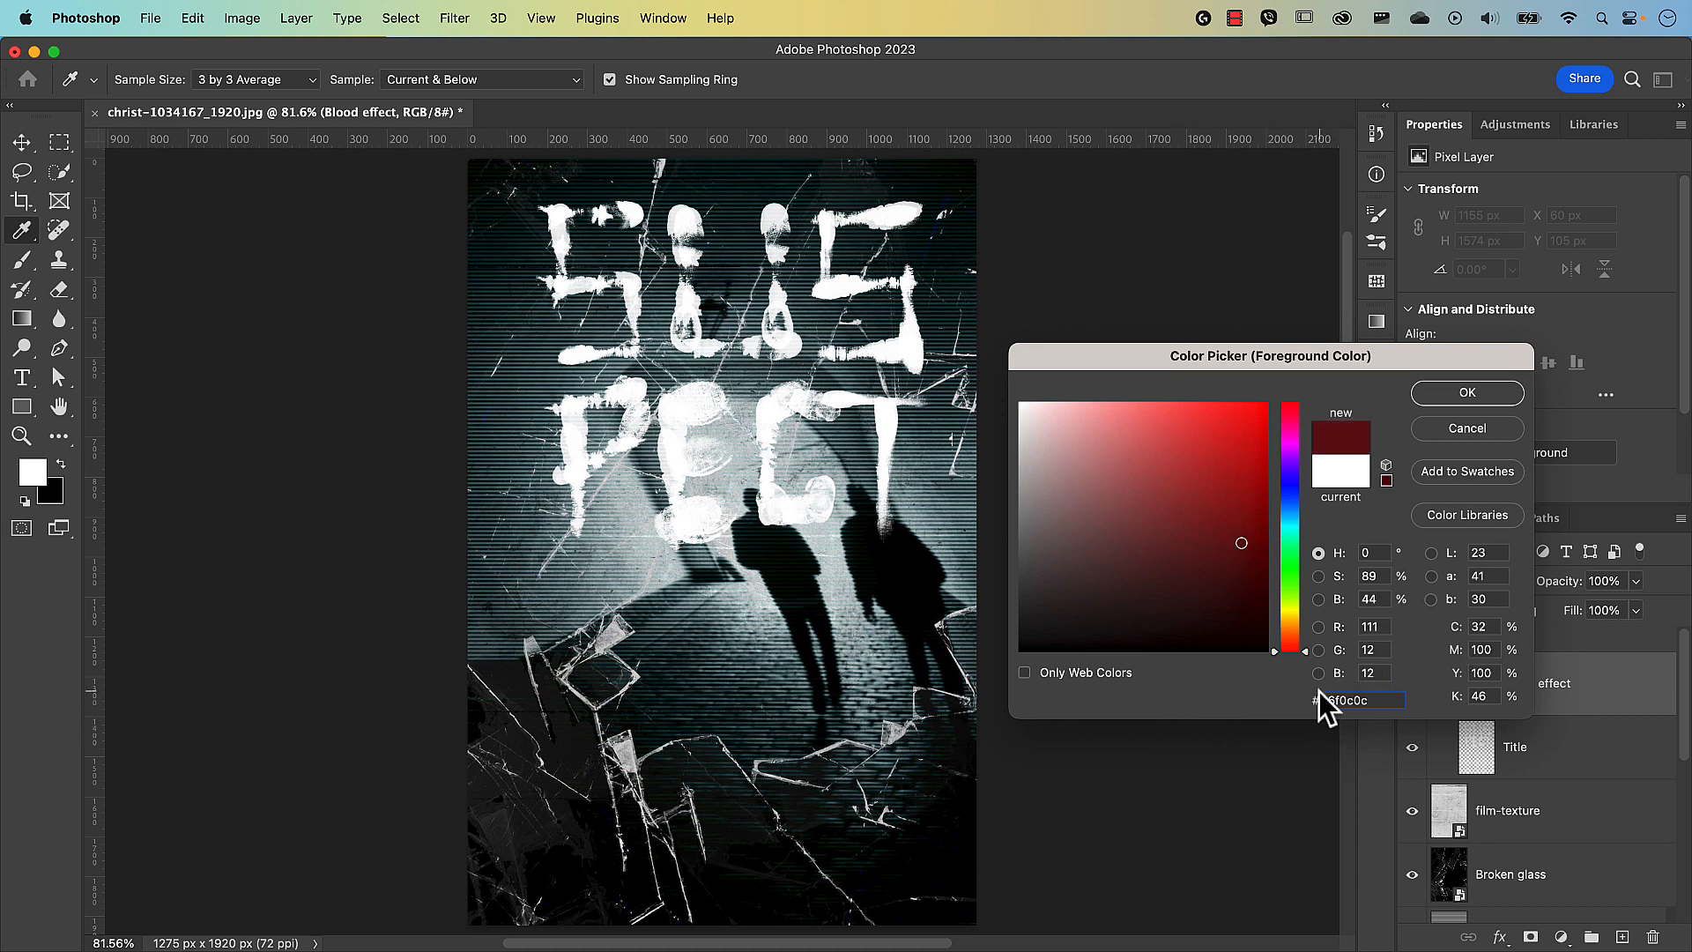
click(1467, 394)
key(b)
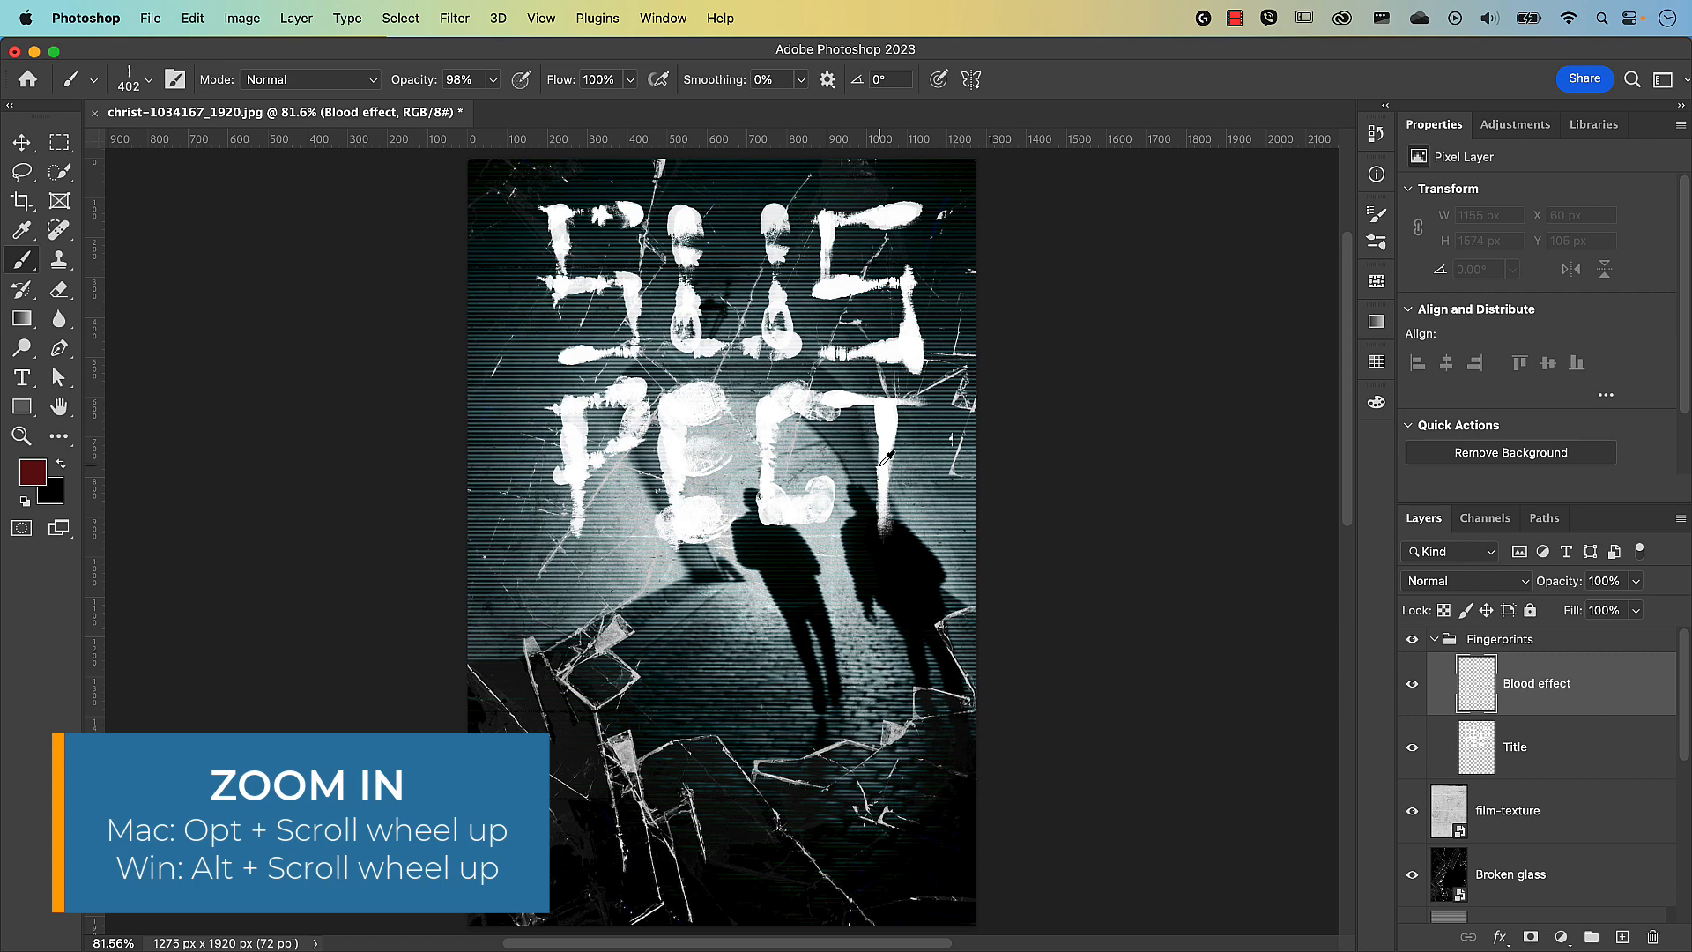
Stamp a horizontal 361 px dark red fingerprint across the top of the T.
scroll(886, 458, up, 3)
scroll(887, 458, up, 3)
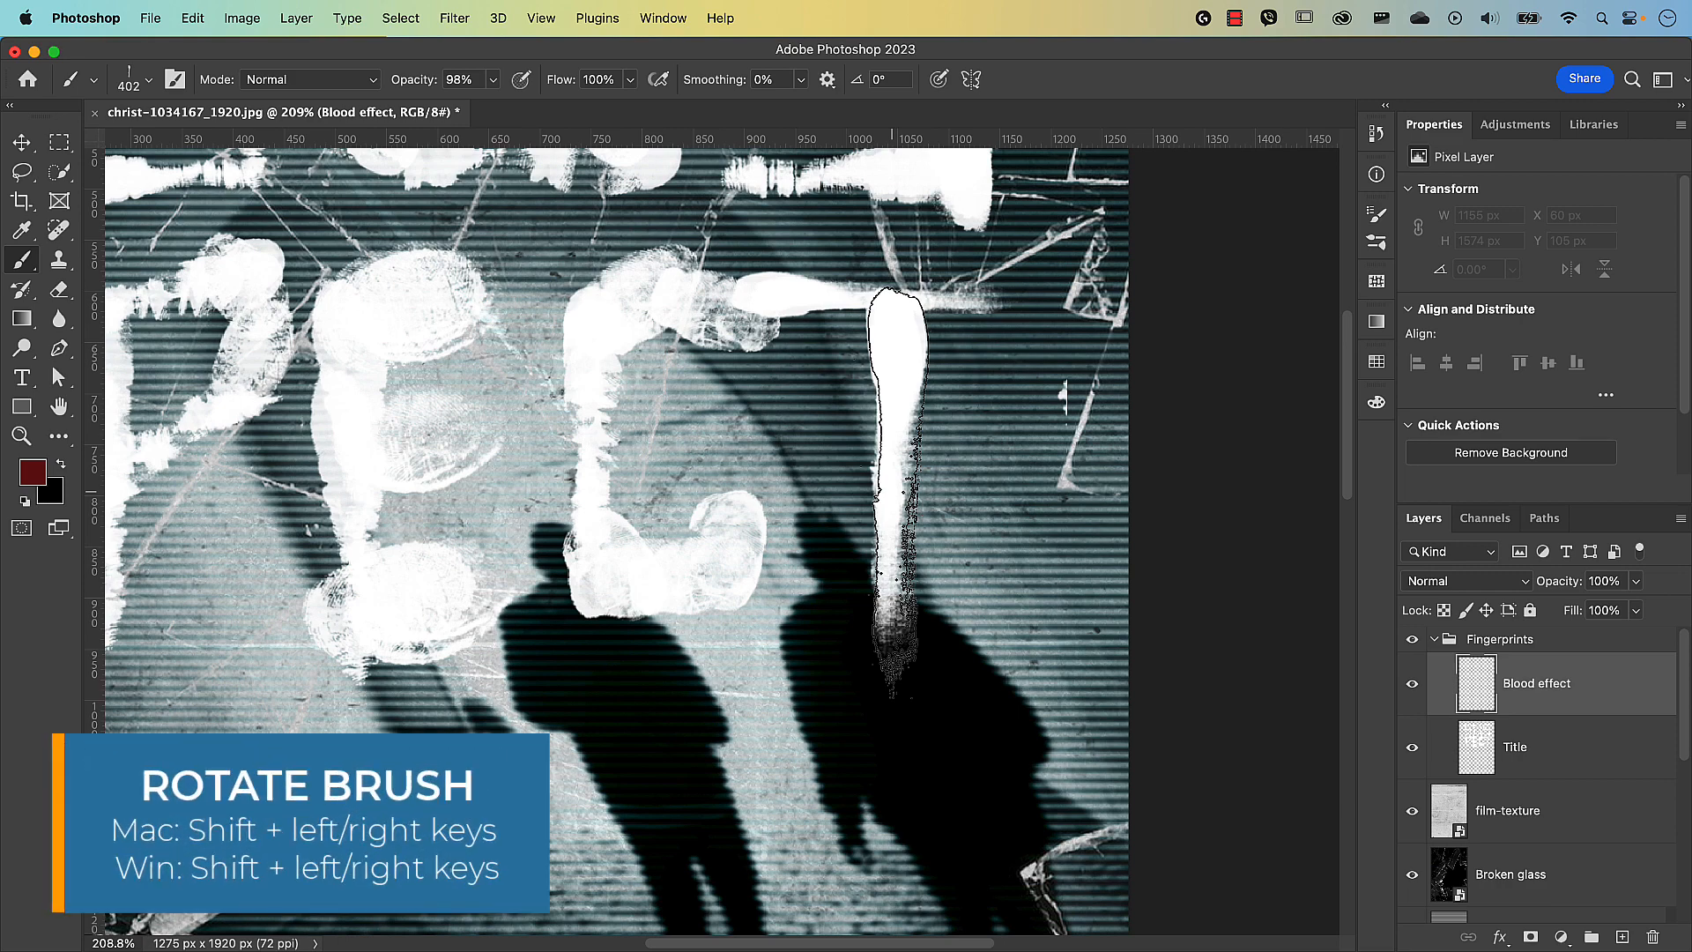
key(shift+Left)
key(shift+Left)
key(shift+Left)
key(shift+Left)
key(shift+Left)
key(shift+Left)
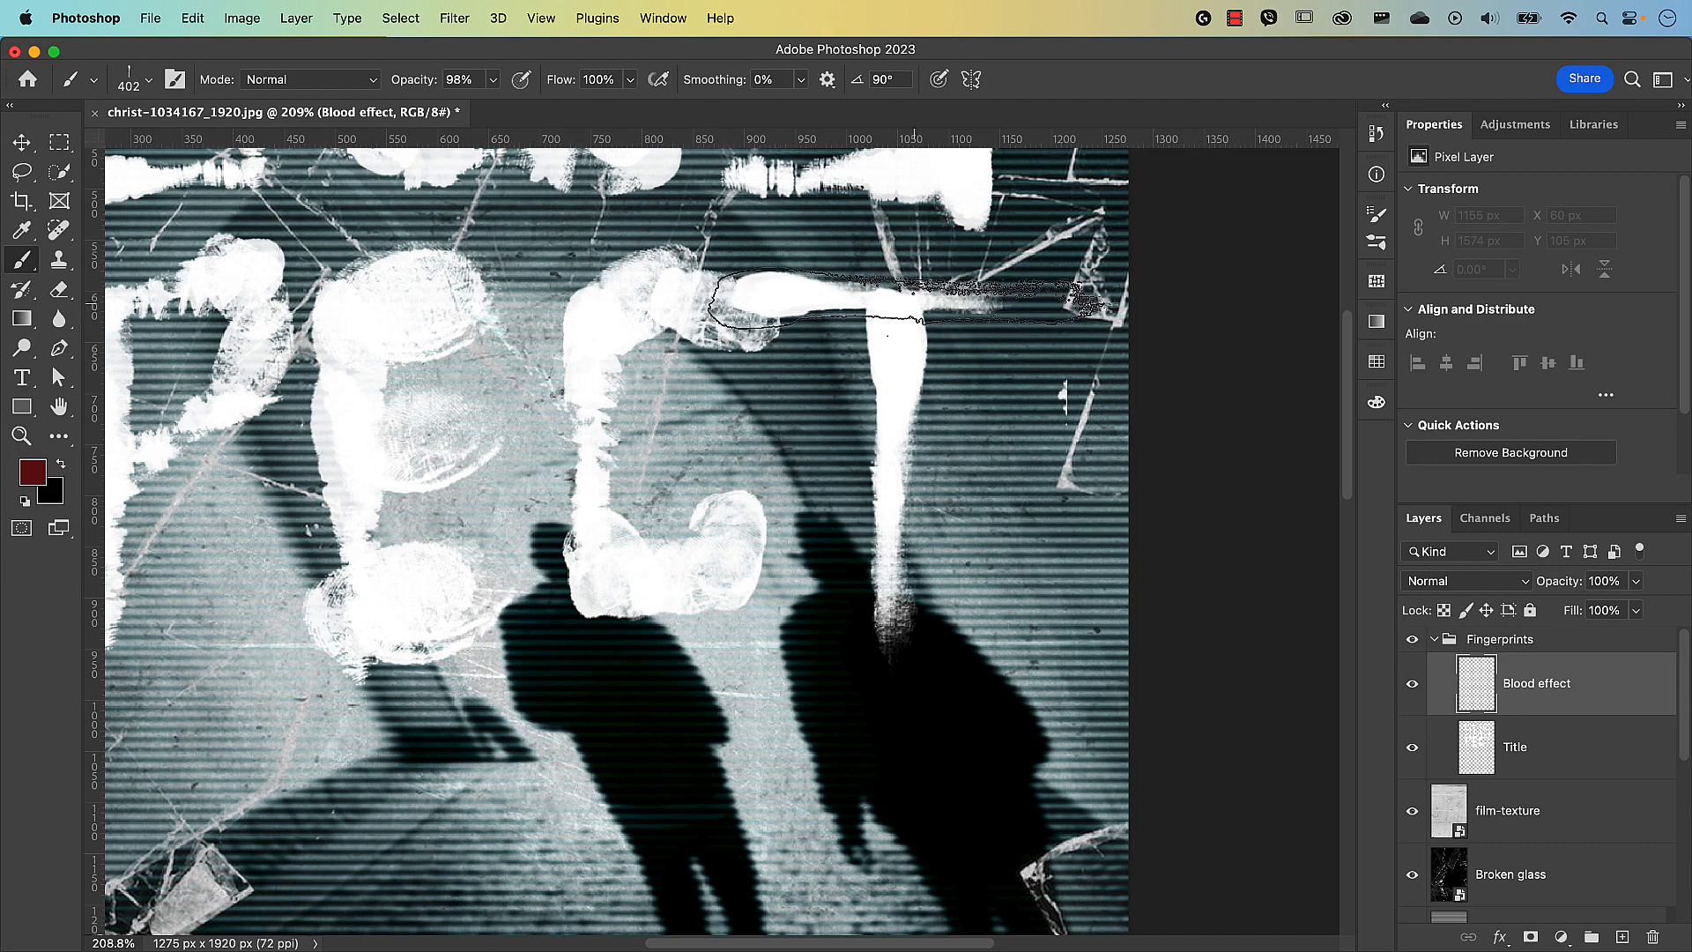
ctrl+alt+drag(913, 299, 892, 300)
click(892, 302)
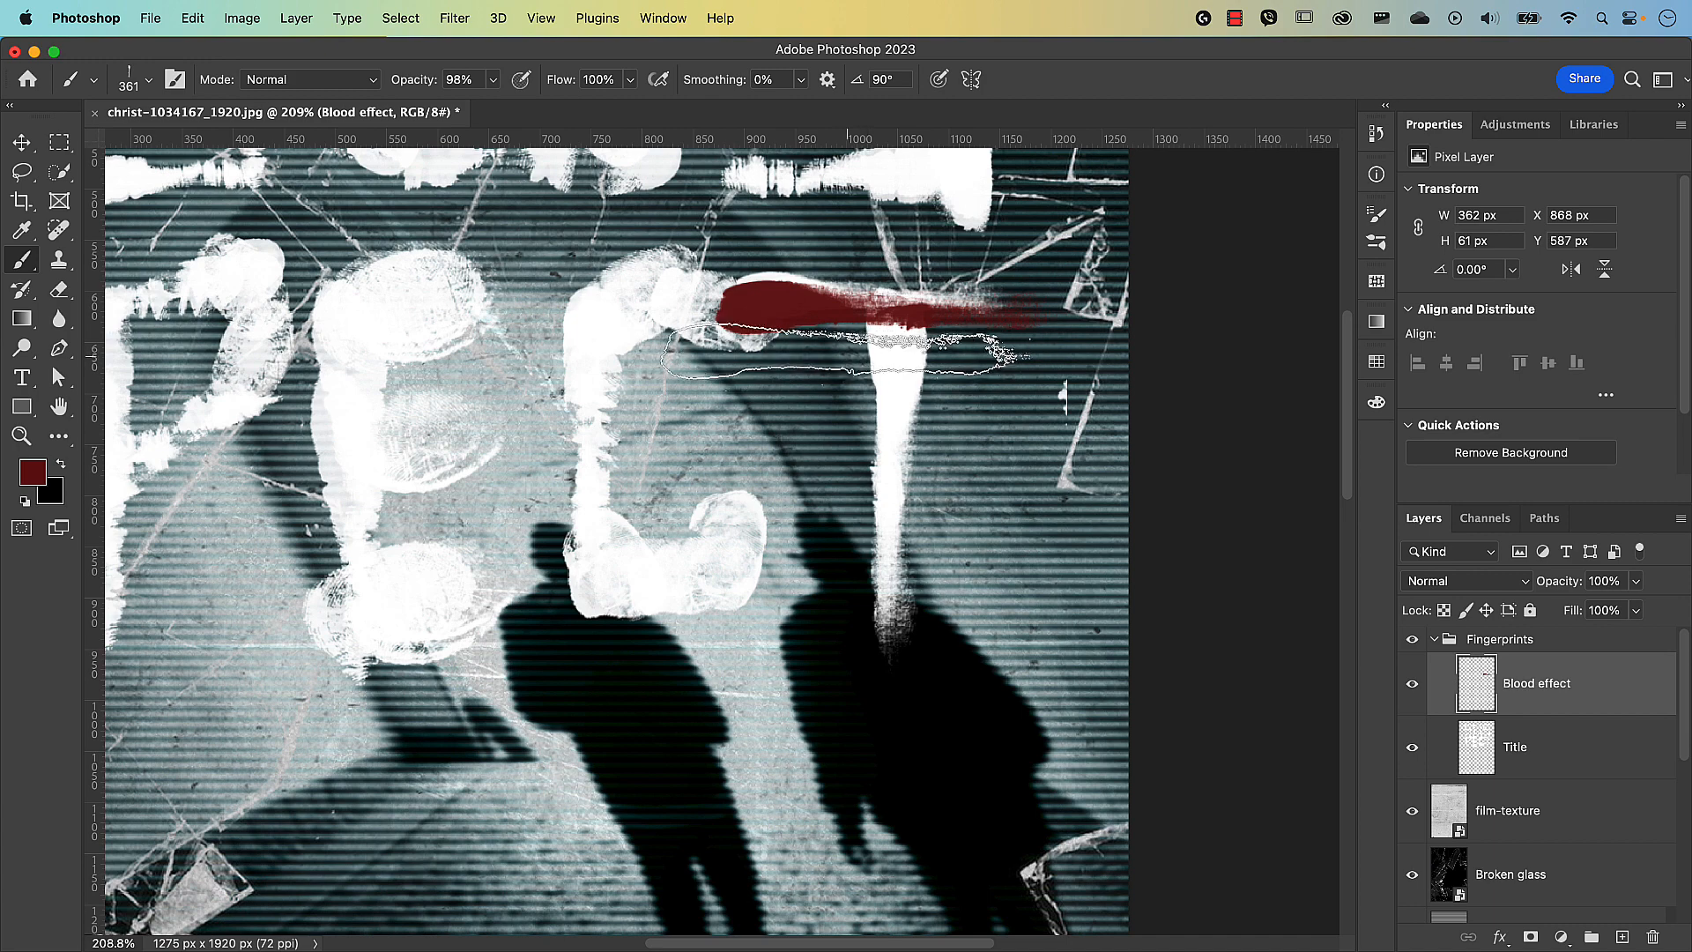
Stamp an upright RB Fingerprint Brush 30 mark at 276 px on the first S.
scroll(811, 355, down, 3)
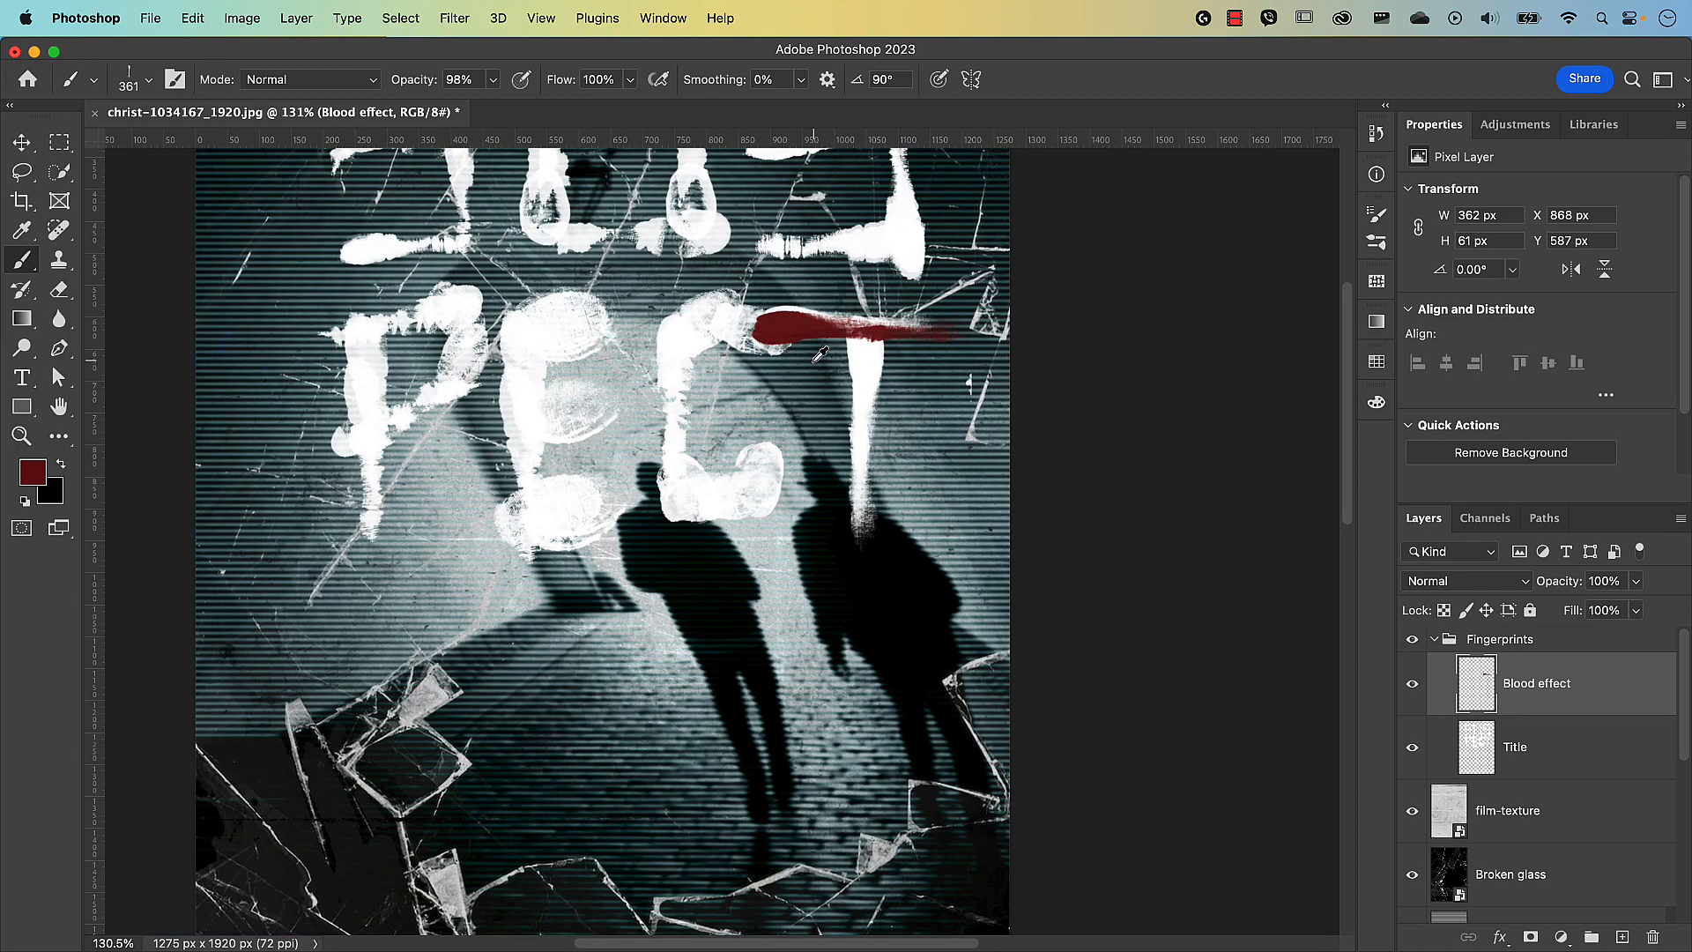
drag(752, 331, 954, 570)
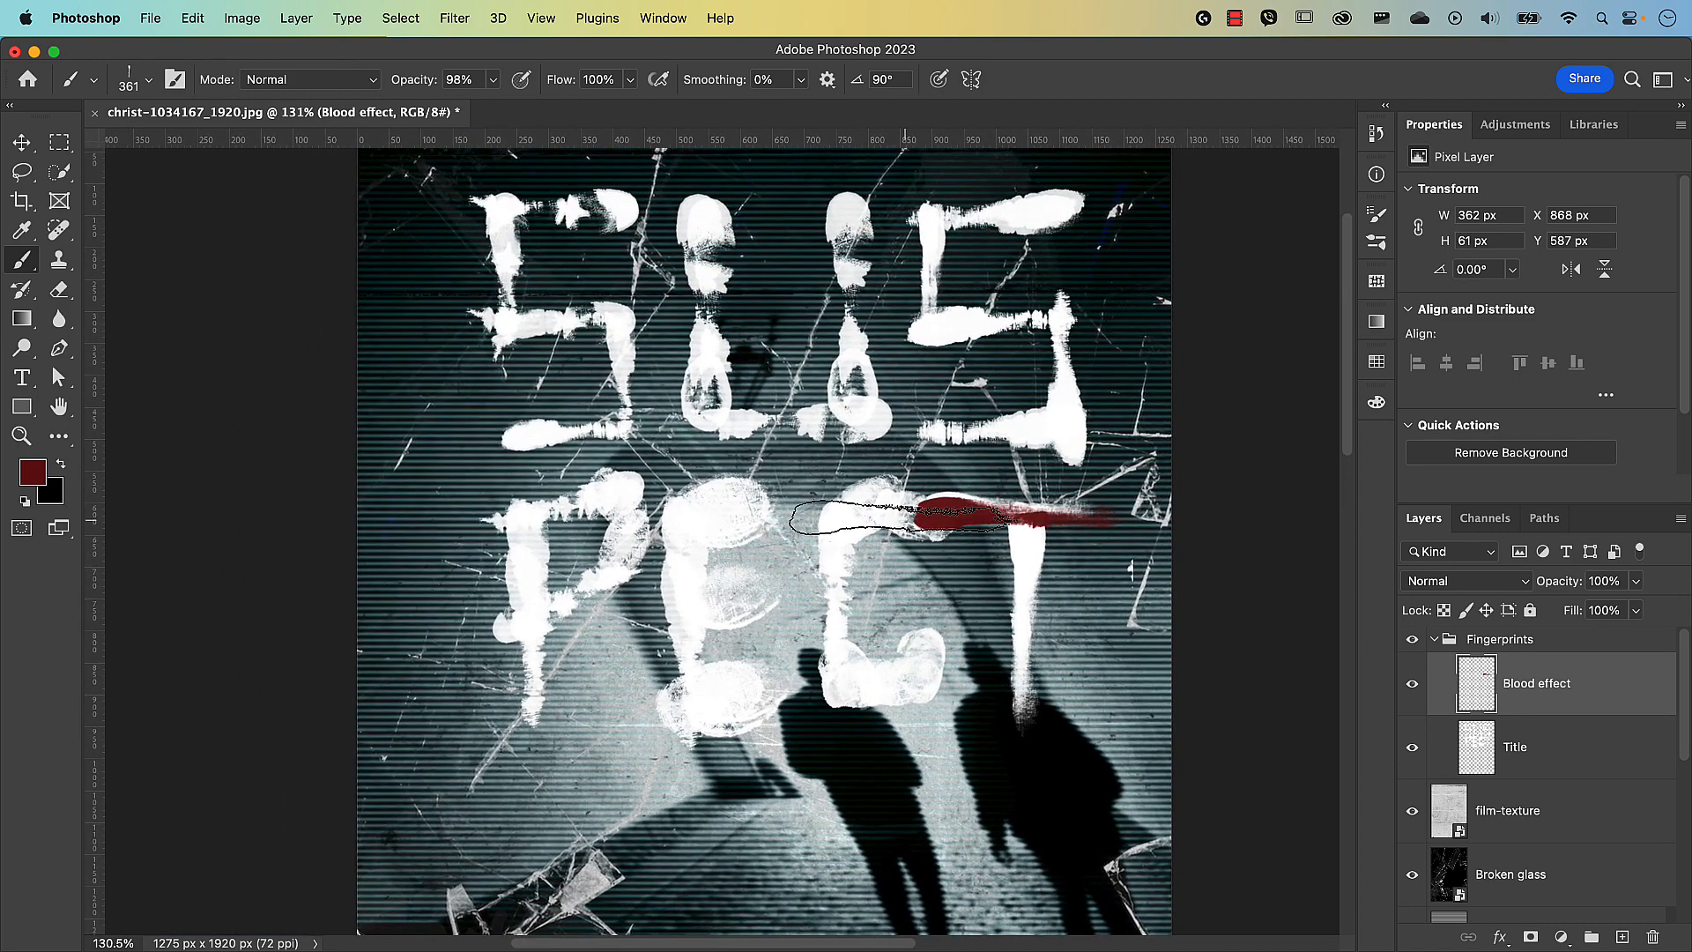
key(shift+Right)
key(shift+Right)
key(shift+Right)
key(shift+Right)
key(shift+Right)
key(shift+Right)
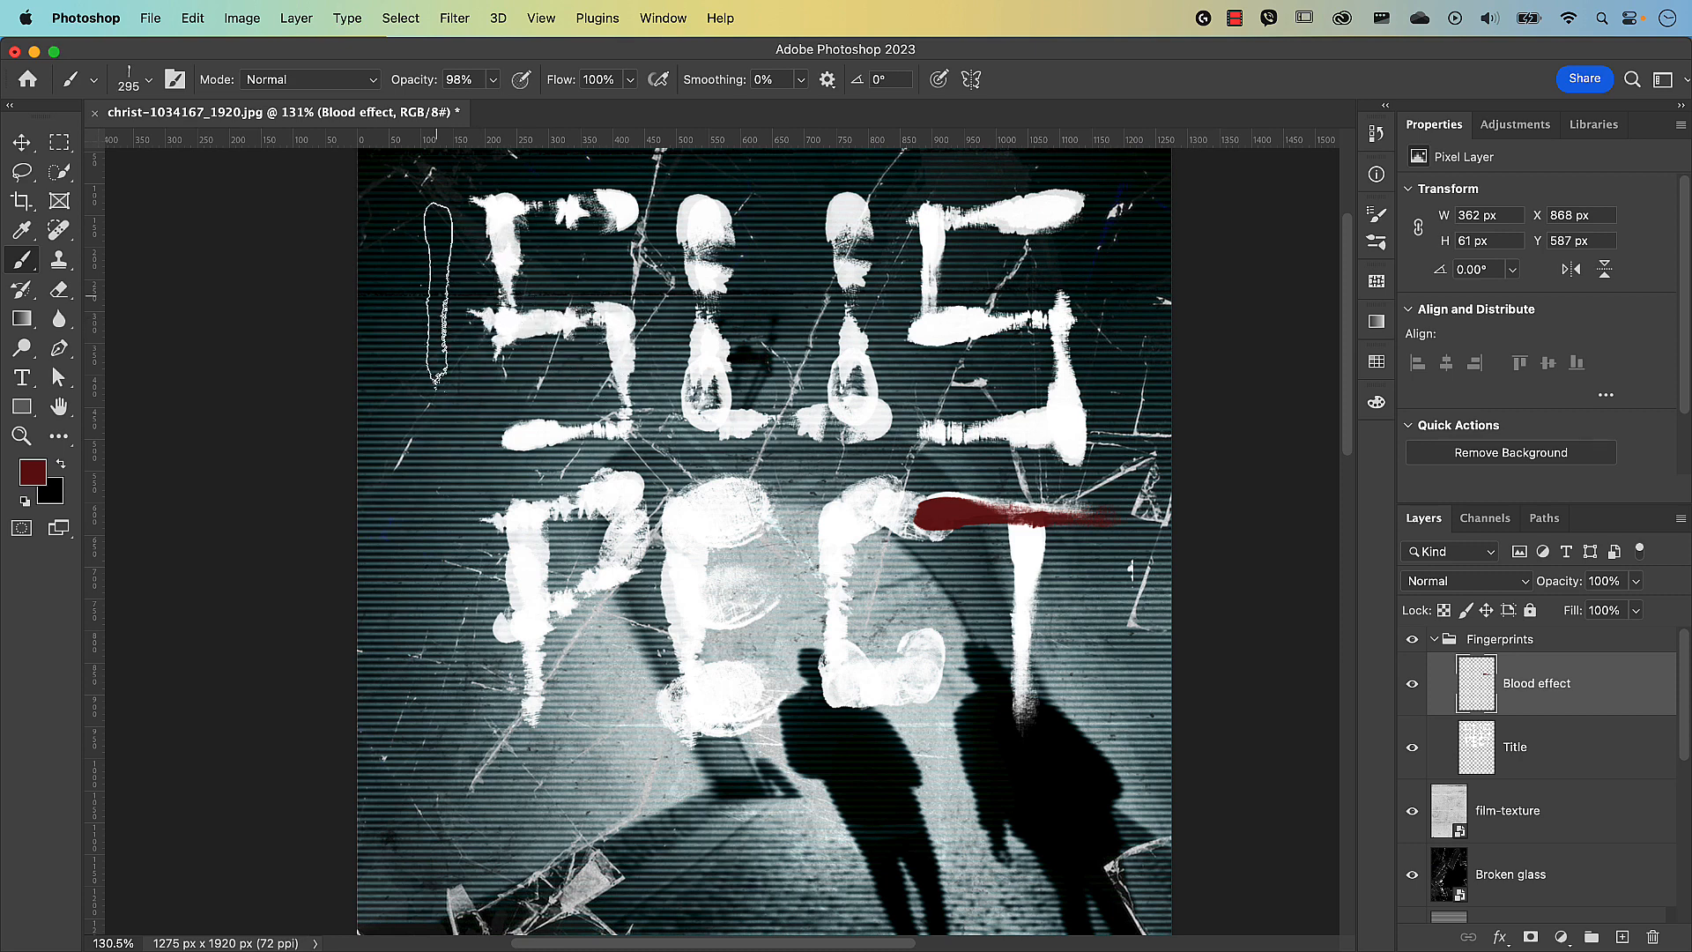
click(149, 82)
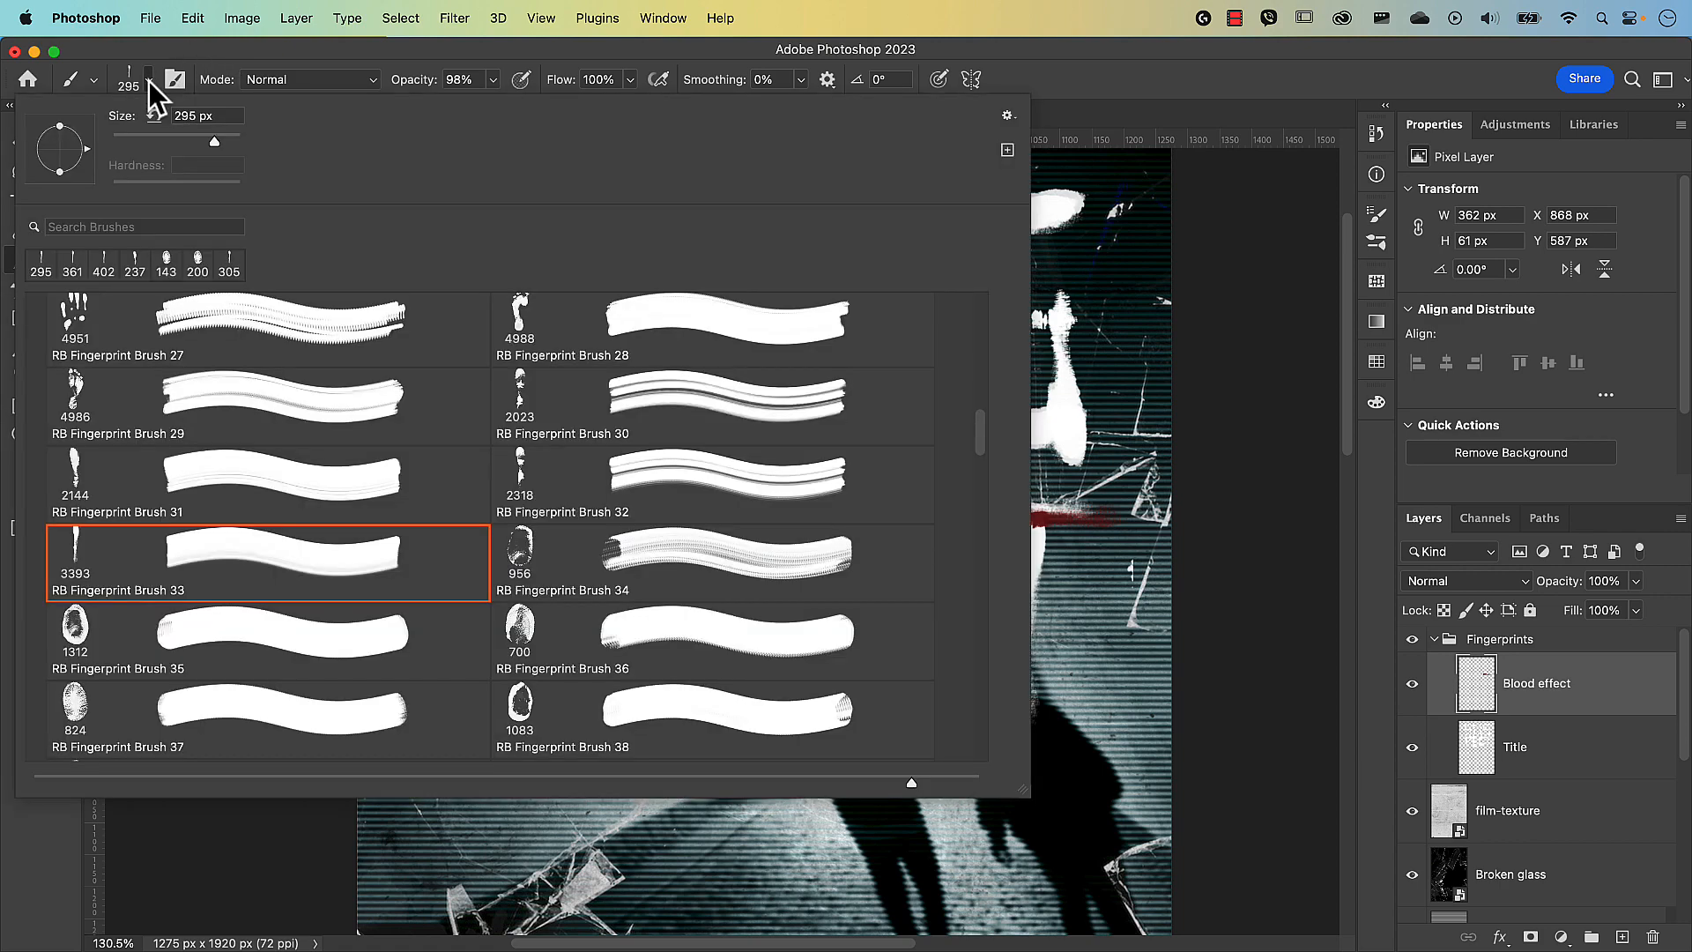
click(561, 413)
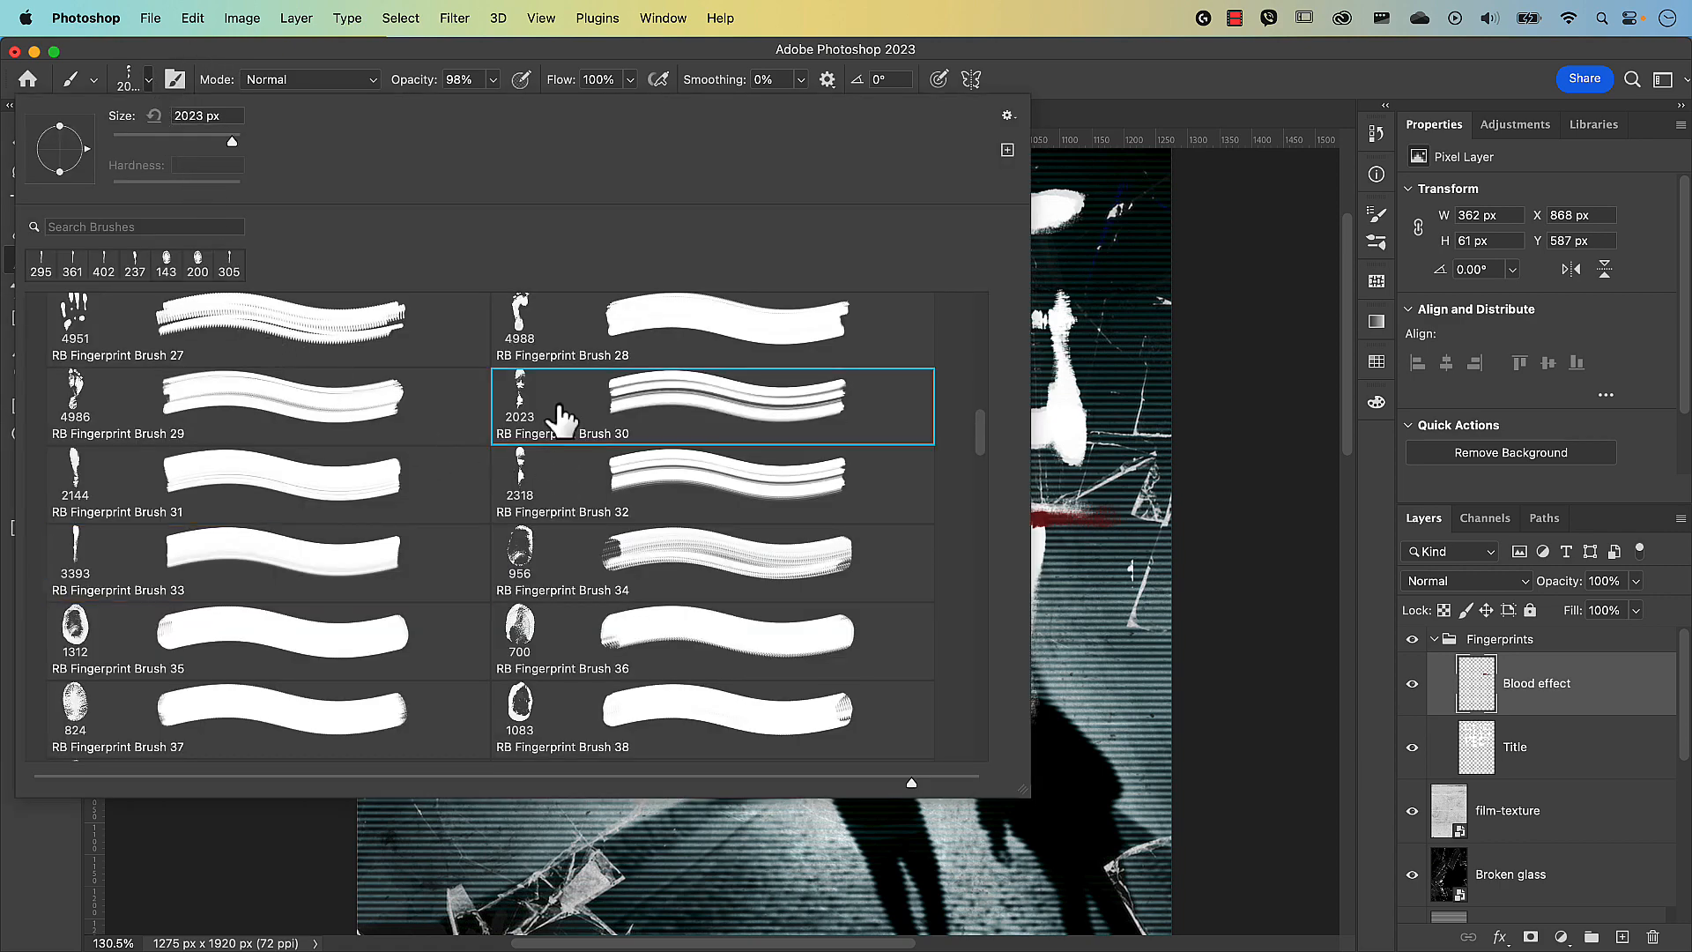
click(1084, 79)
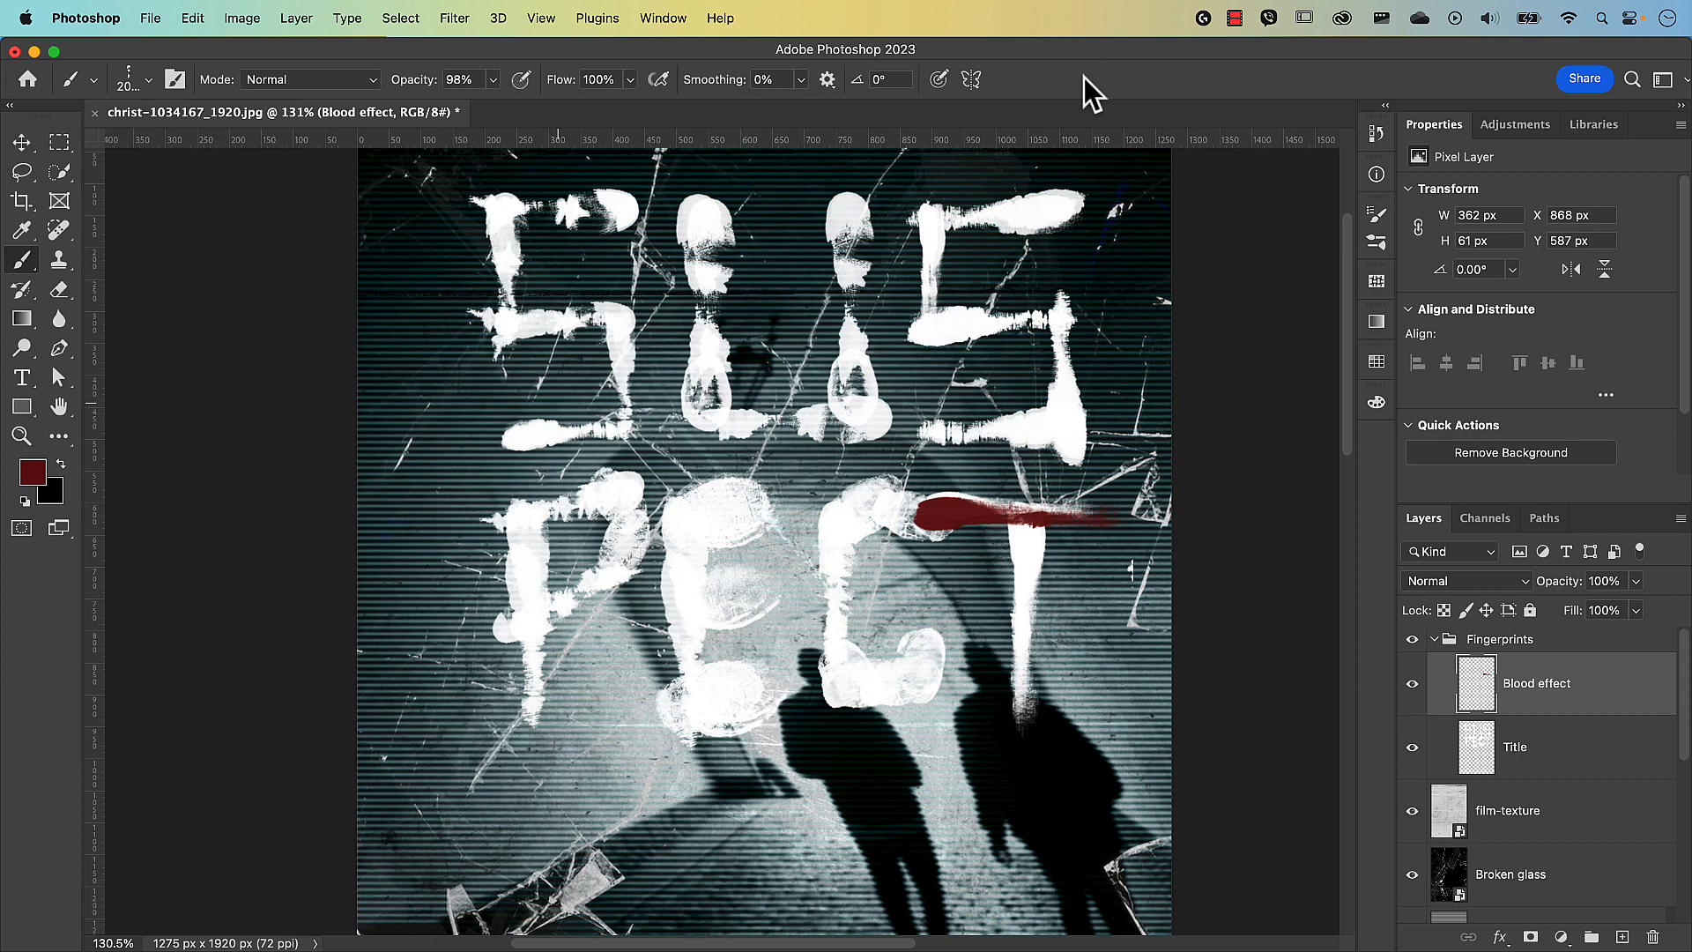
drag(988, 416, 241, 455)
drag(622, 420, 305, 426)
drag(499, 299, 446, 299)
click(501, 282)
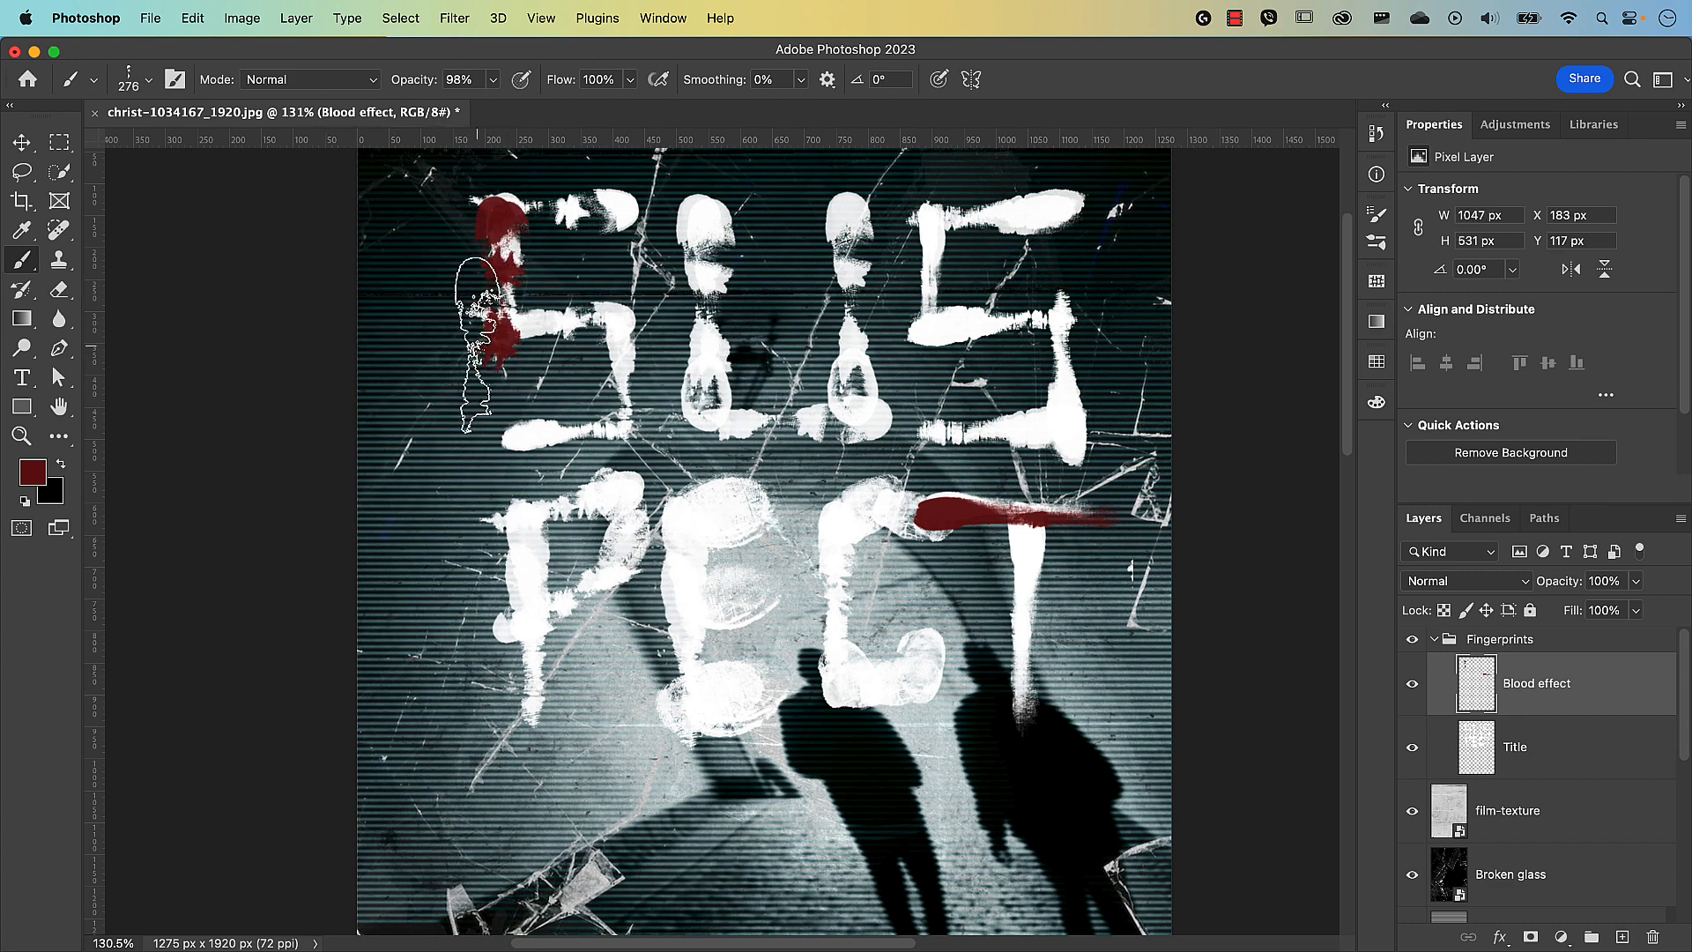
key(super+z)
Enlarge the brush to 379 px and stamp a blood mark on the E's stem.
drag(600, 315, 709, 323)
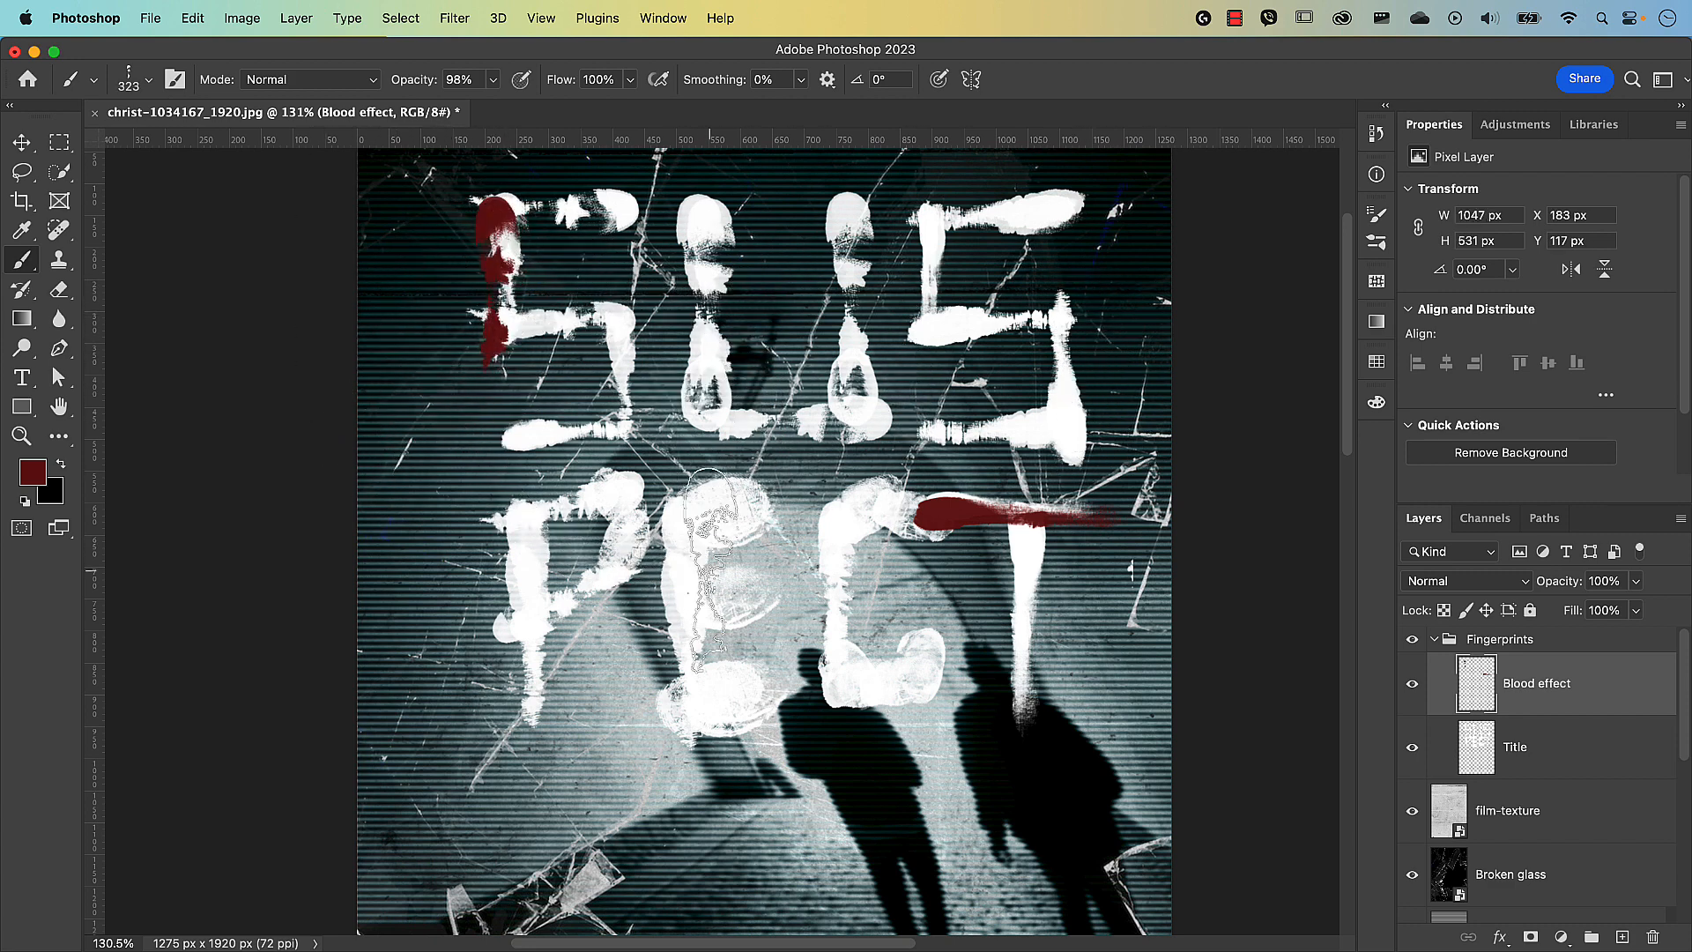
key(])
click(698, 597)
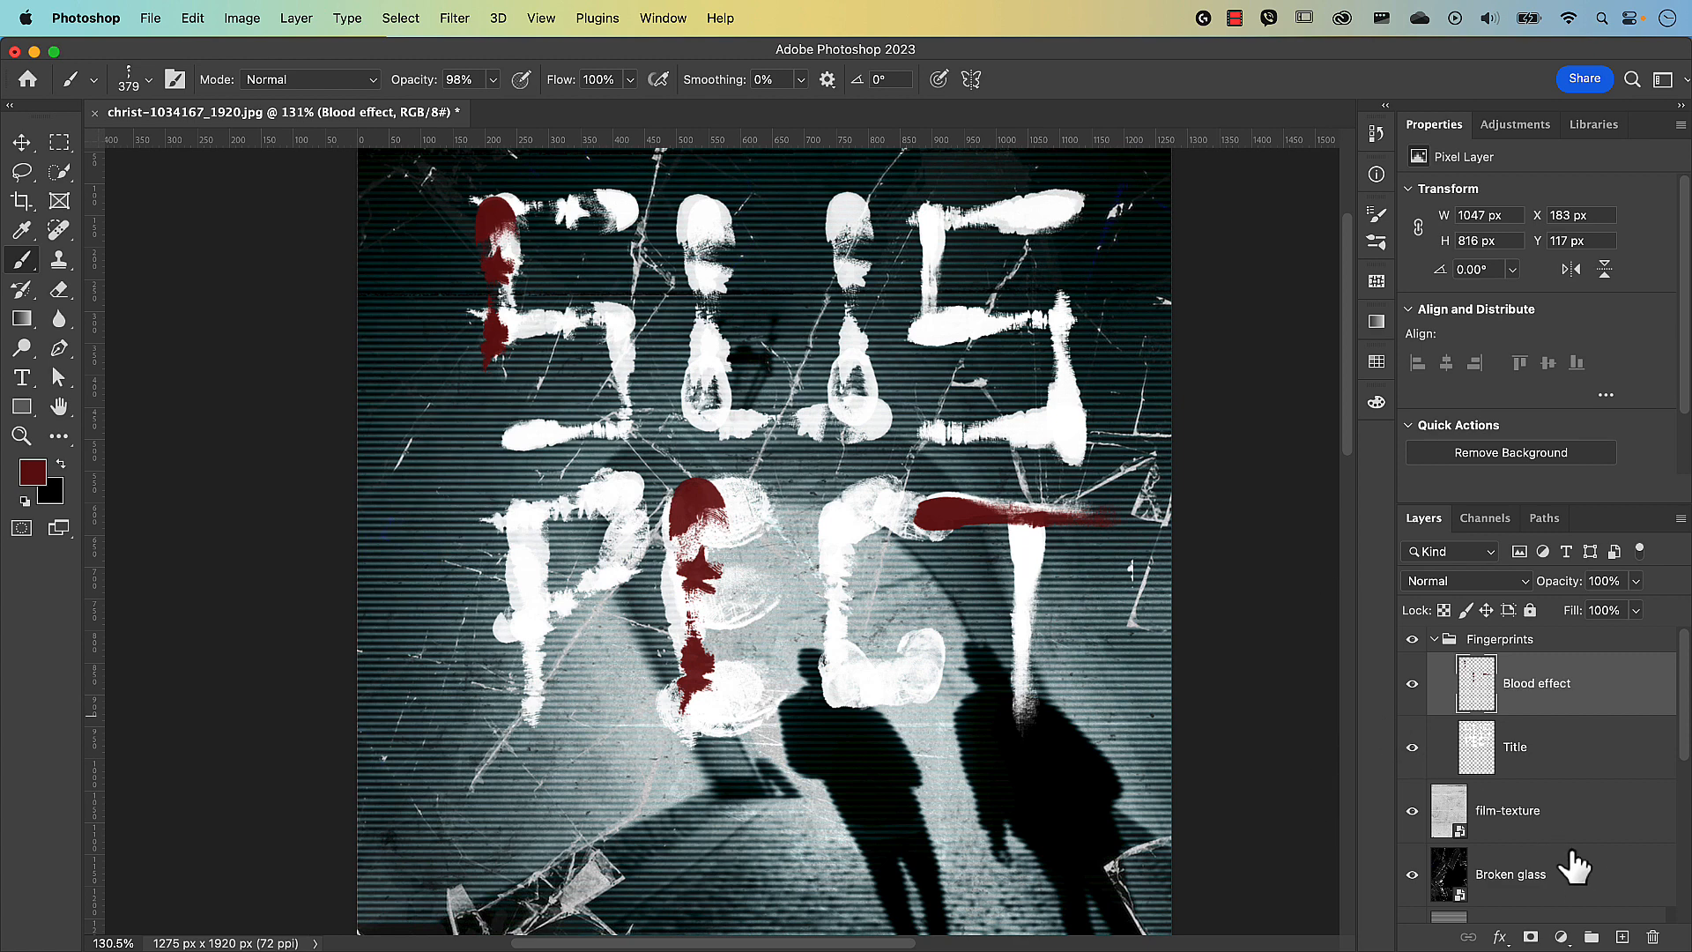
Add a layer named 'Blood effect - behind' below the Title layer.
click(1623, 936)
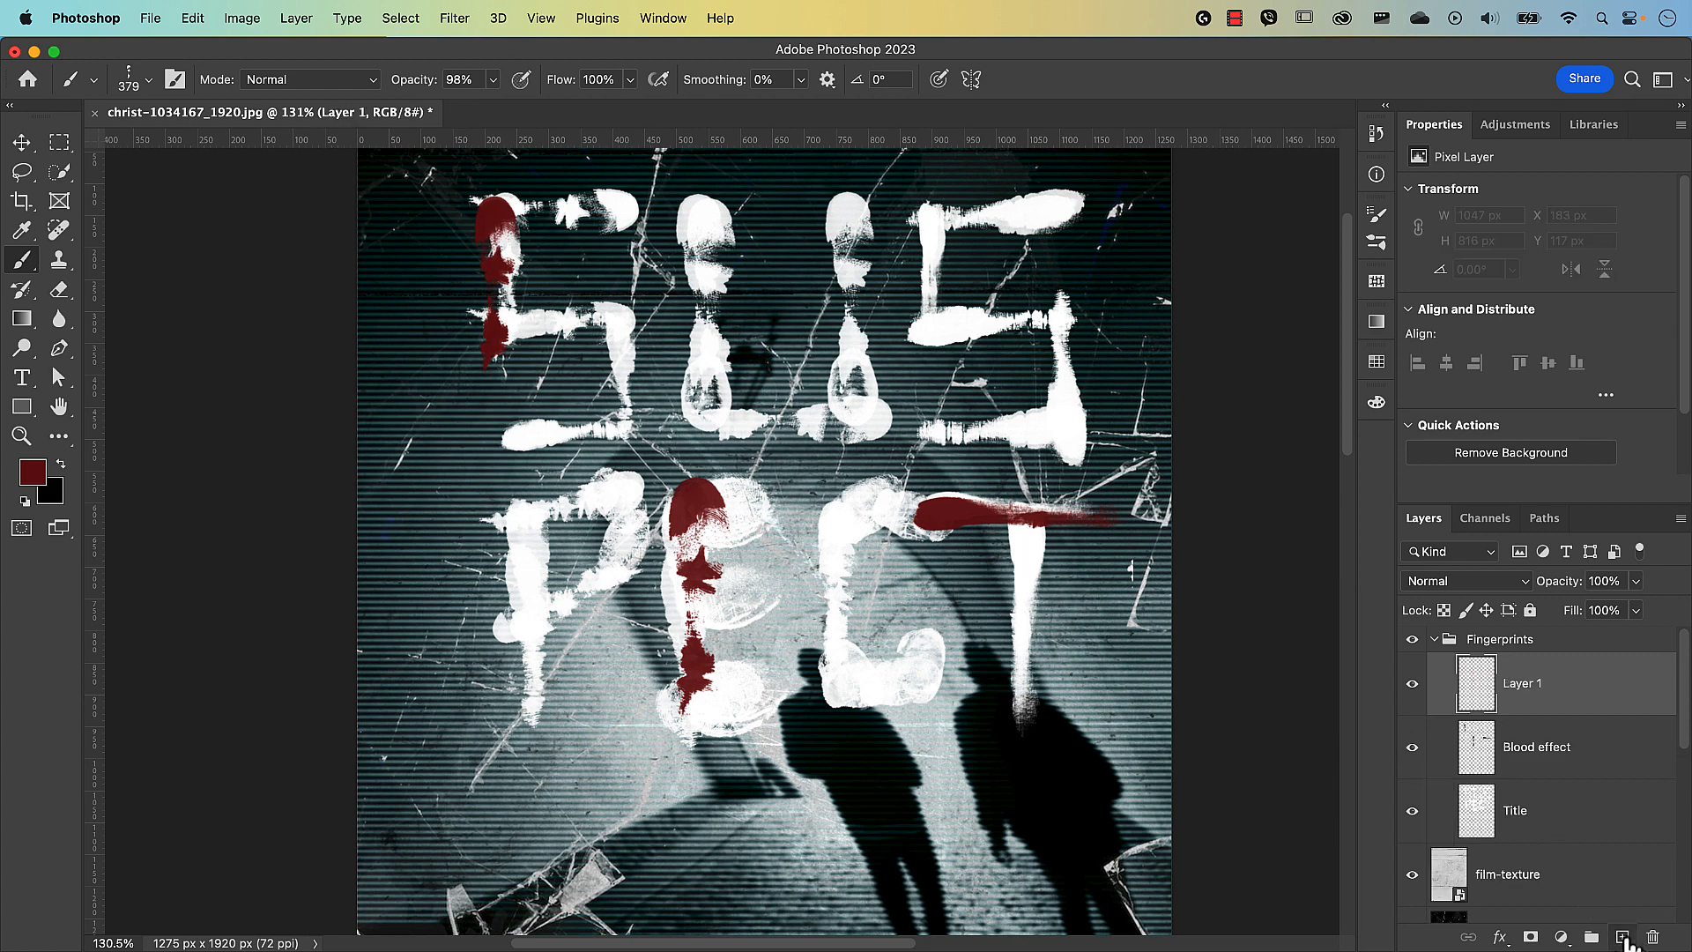
drag(1544, 701, 1549, 828)
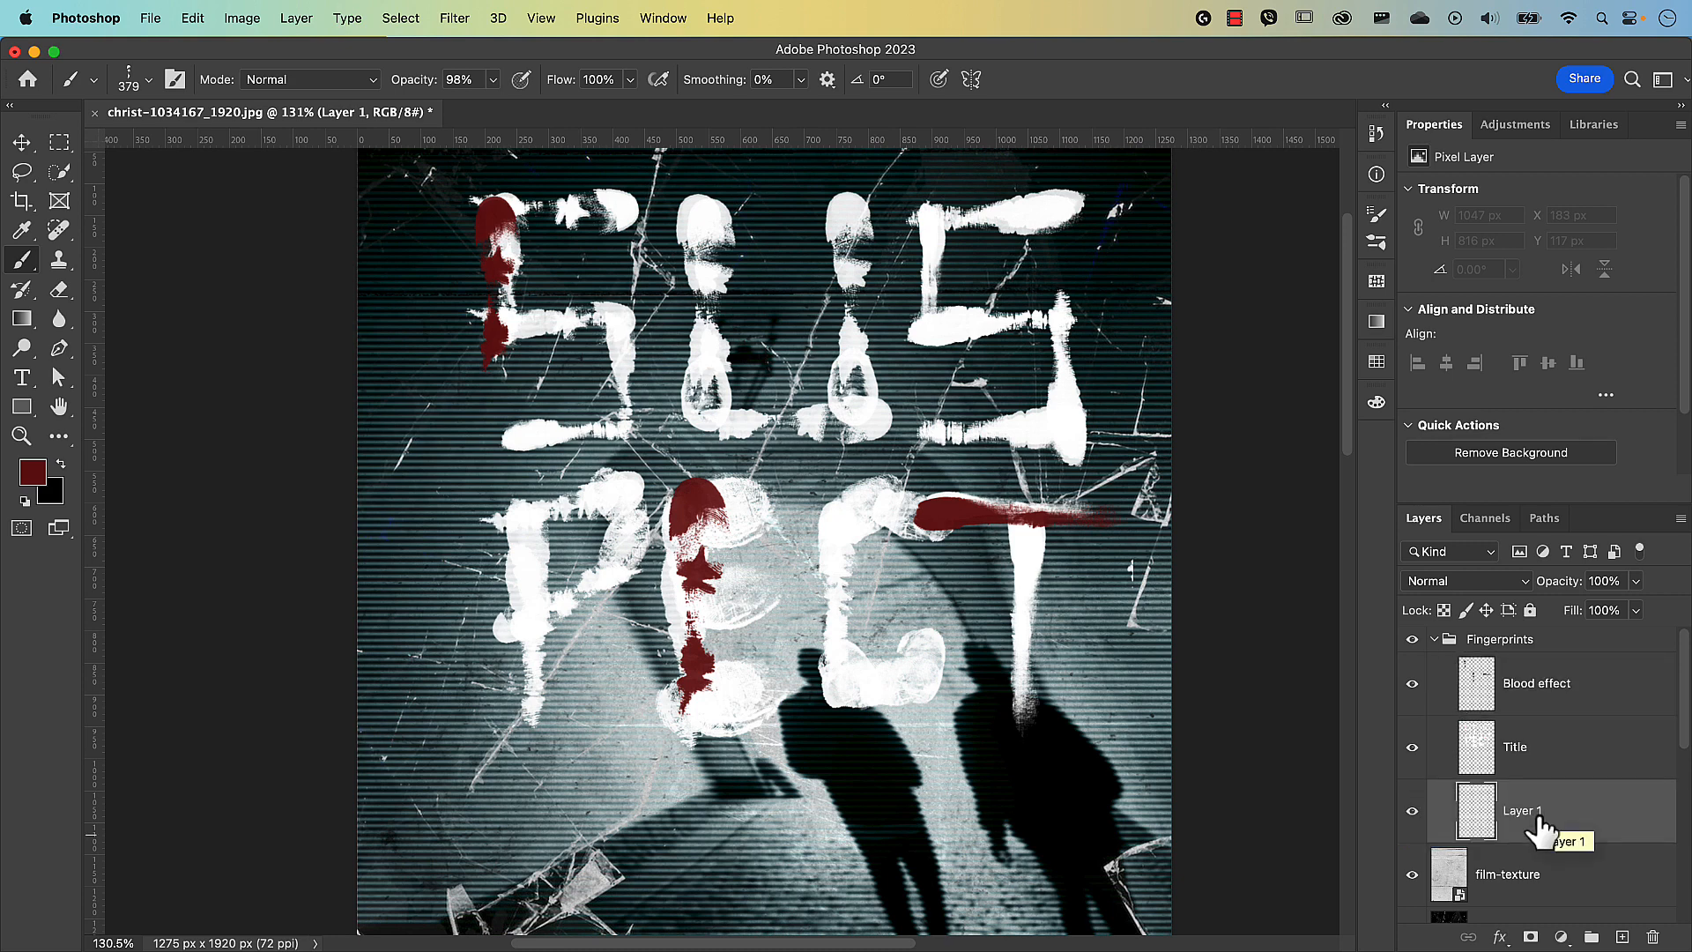
double_click(1534, 811)
text(Blood effect - )
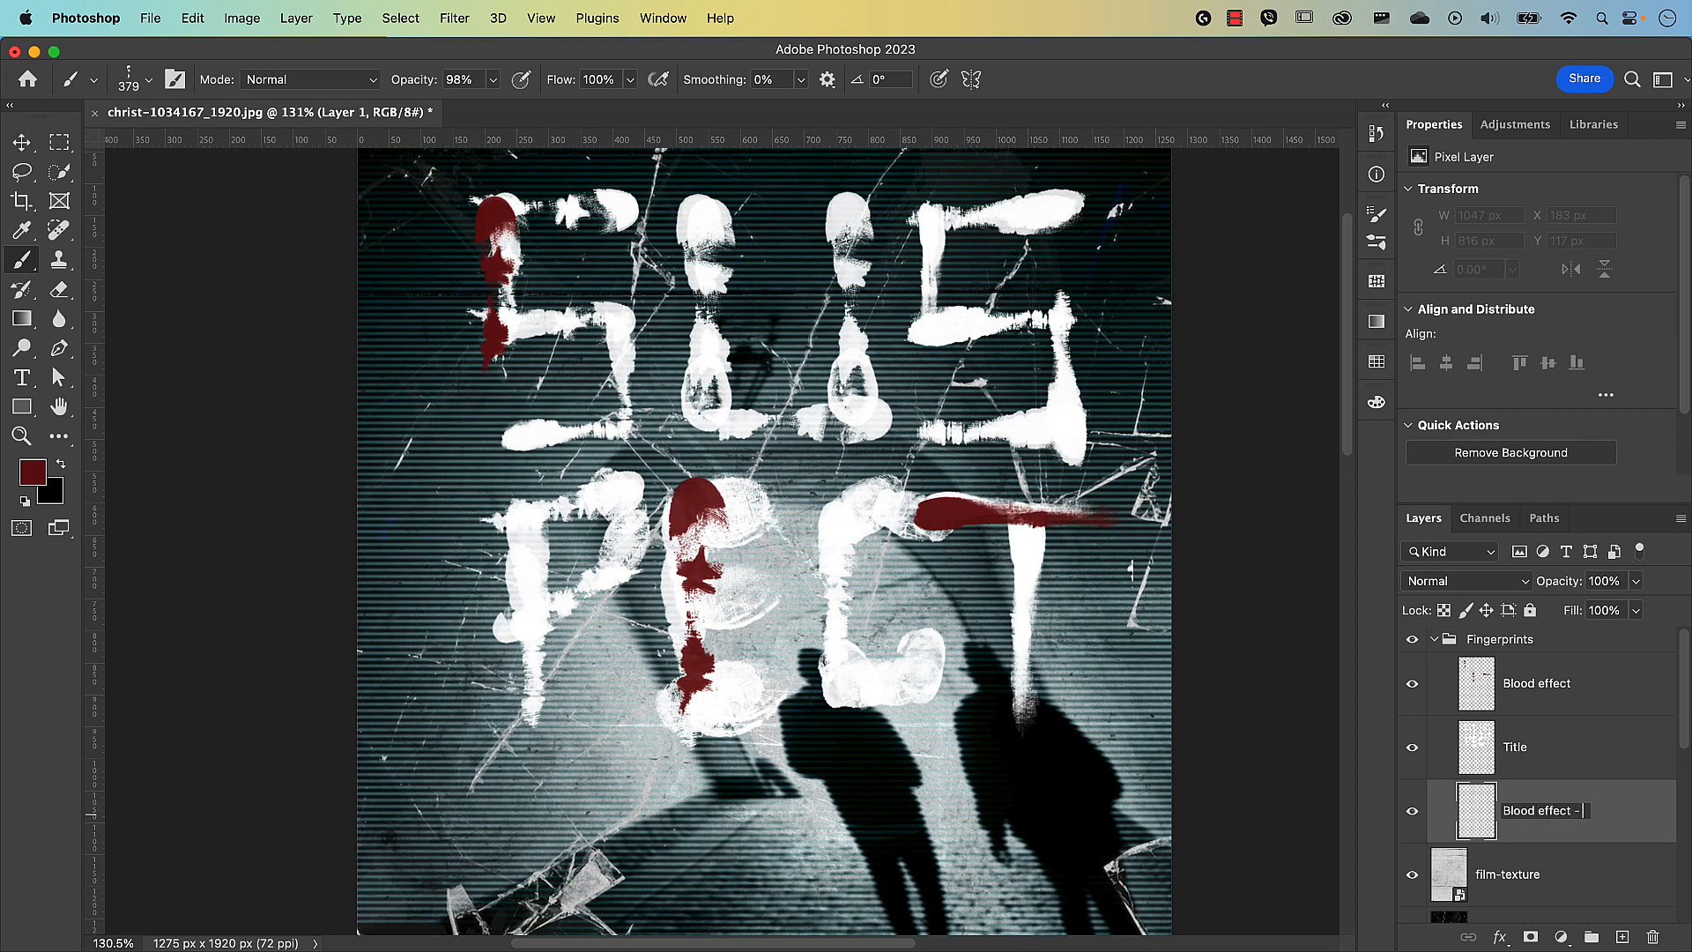
text(behind)
key(Return)
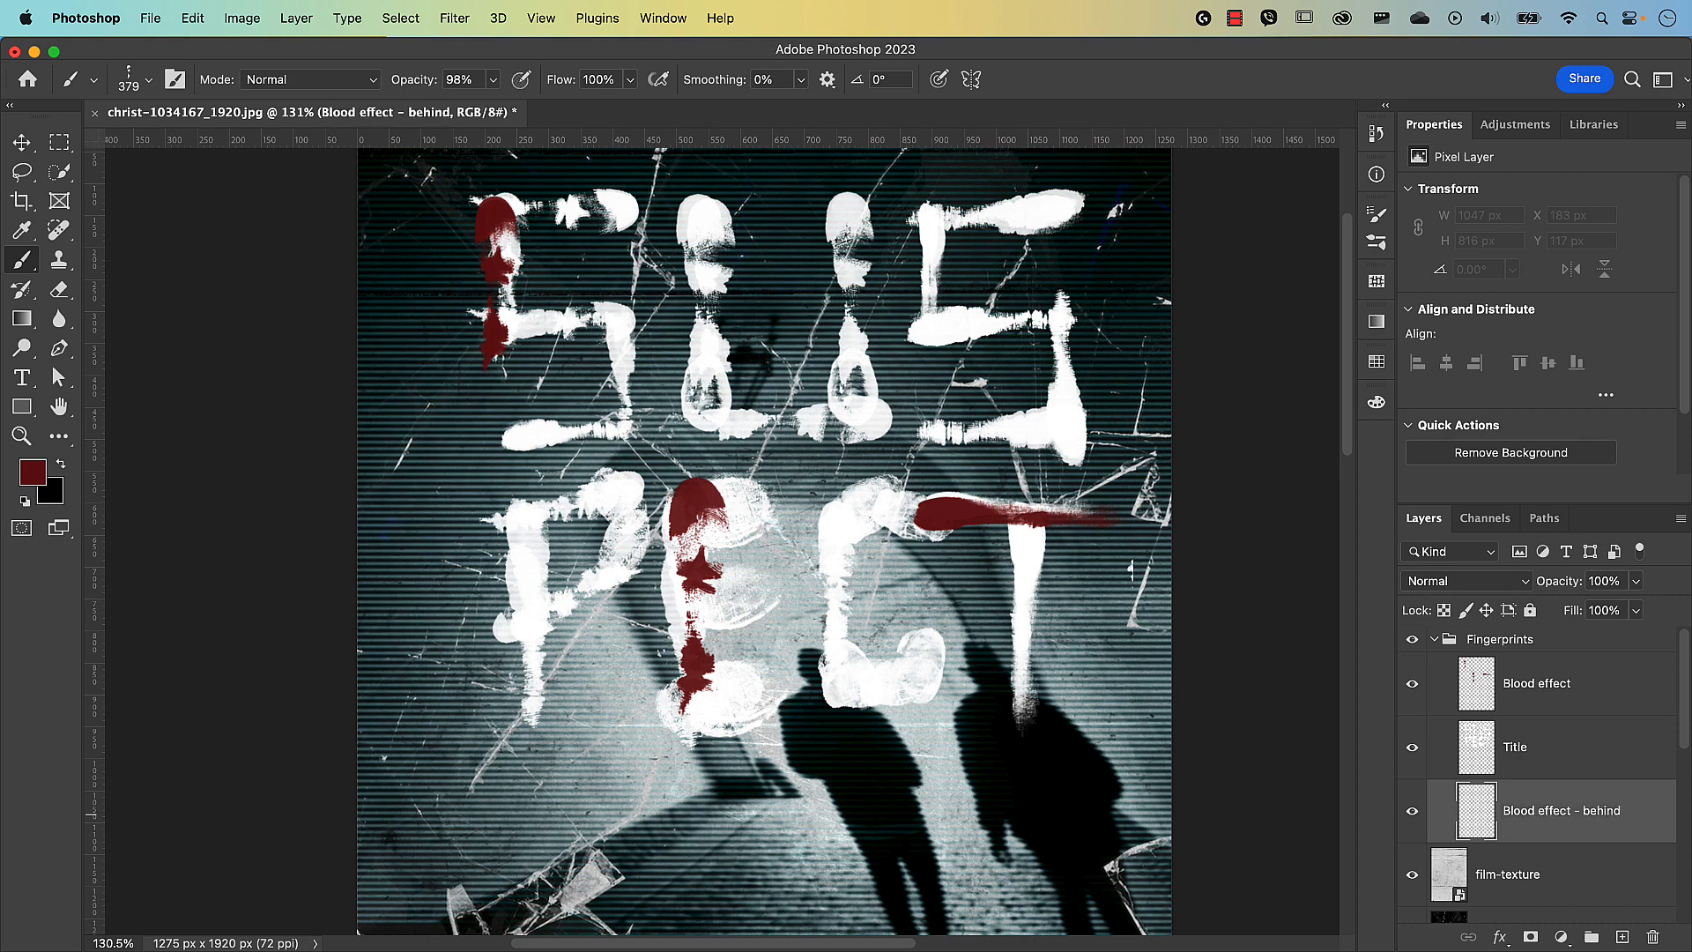
Stamp a 501 px RB Fingerprint Brush 32 print behind the P.
click(150, 81)
click(582, 489)
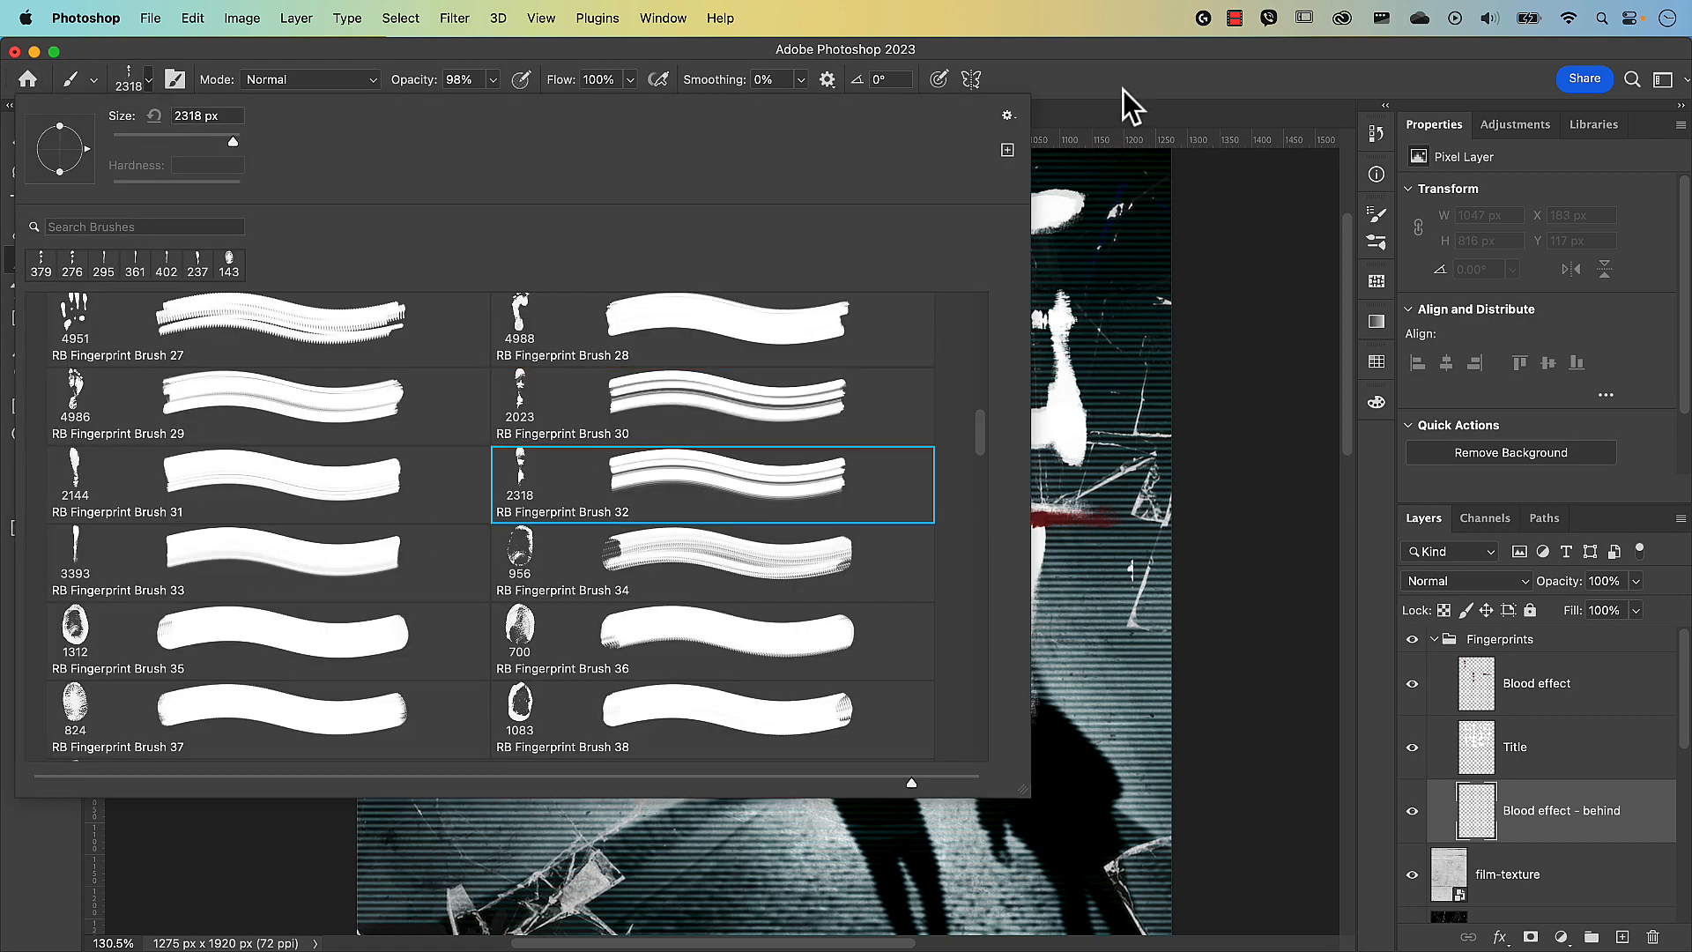
click(1123, 89)
drag(585, 594, 207, 592)
drag(828, 578, 449, 567)
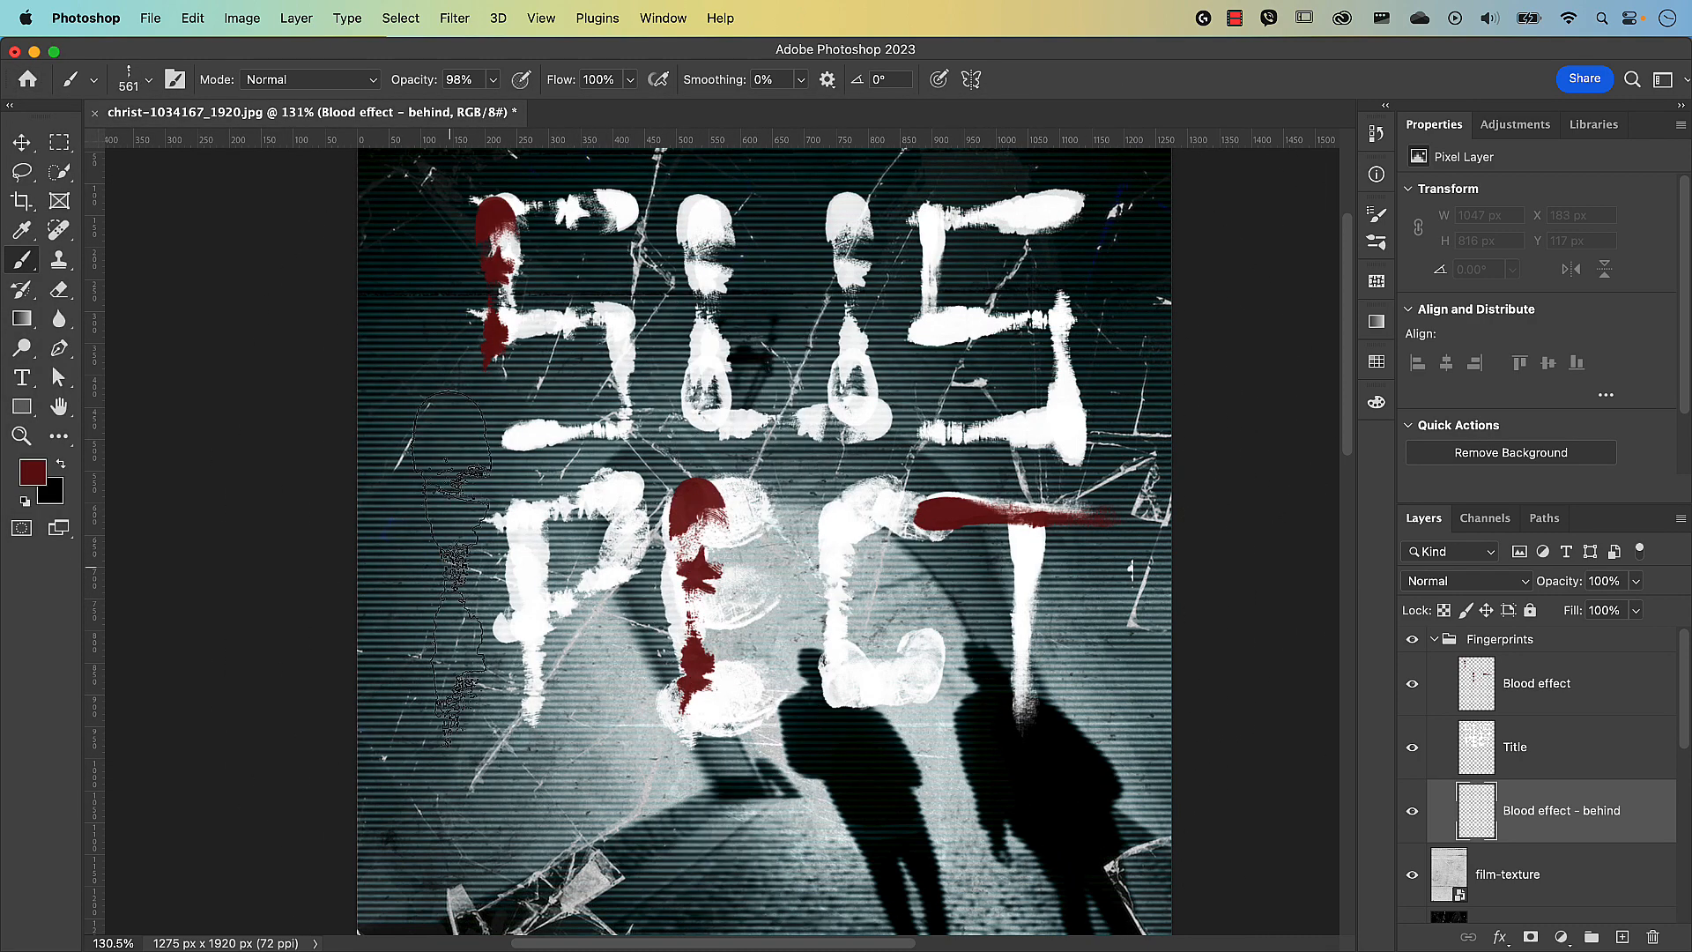
drag(516, 611, 495, 616)
click(514, 622)
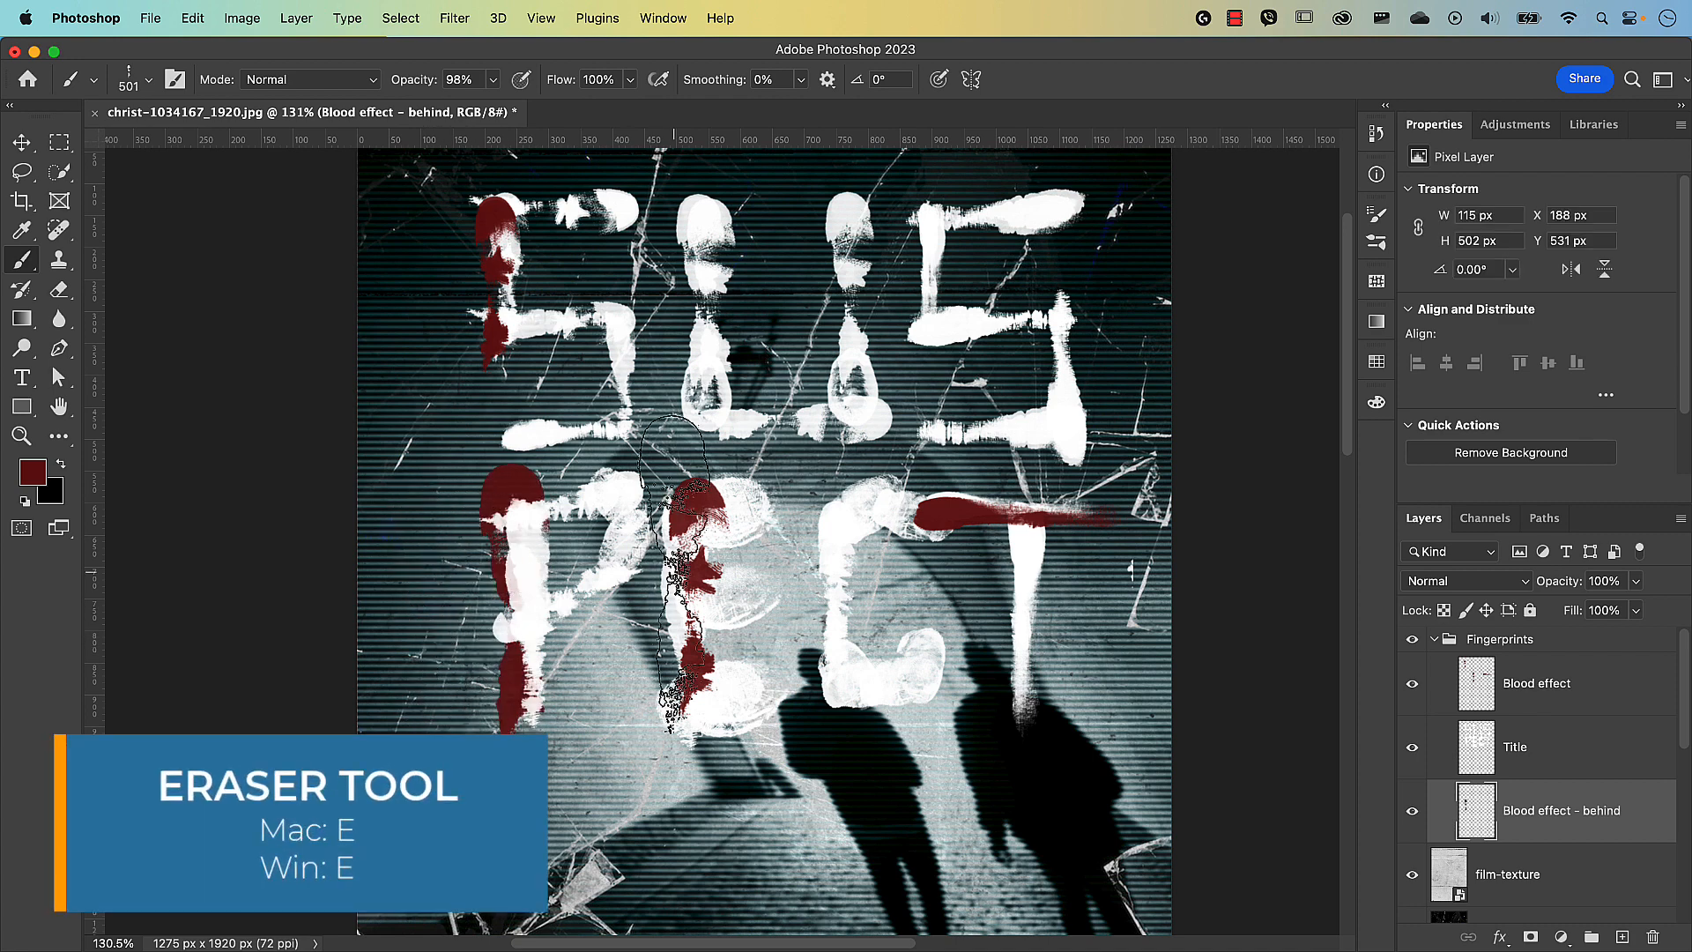
Erase the red blood mark from the E on the Blood effect layer.
key(e)
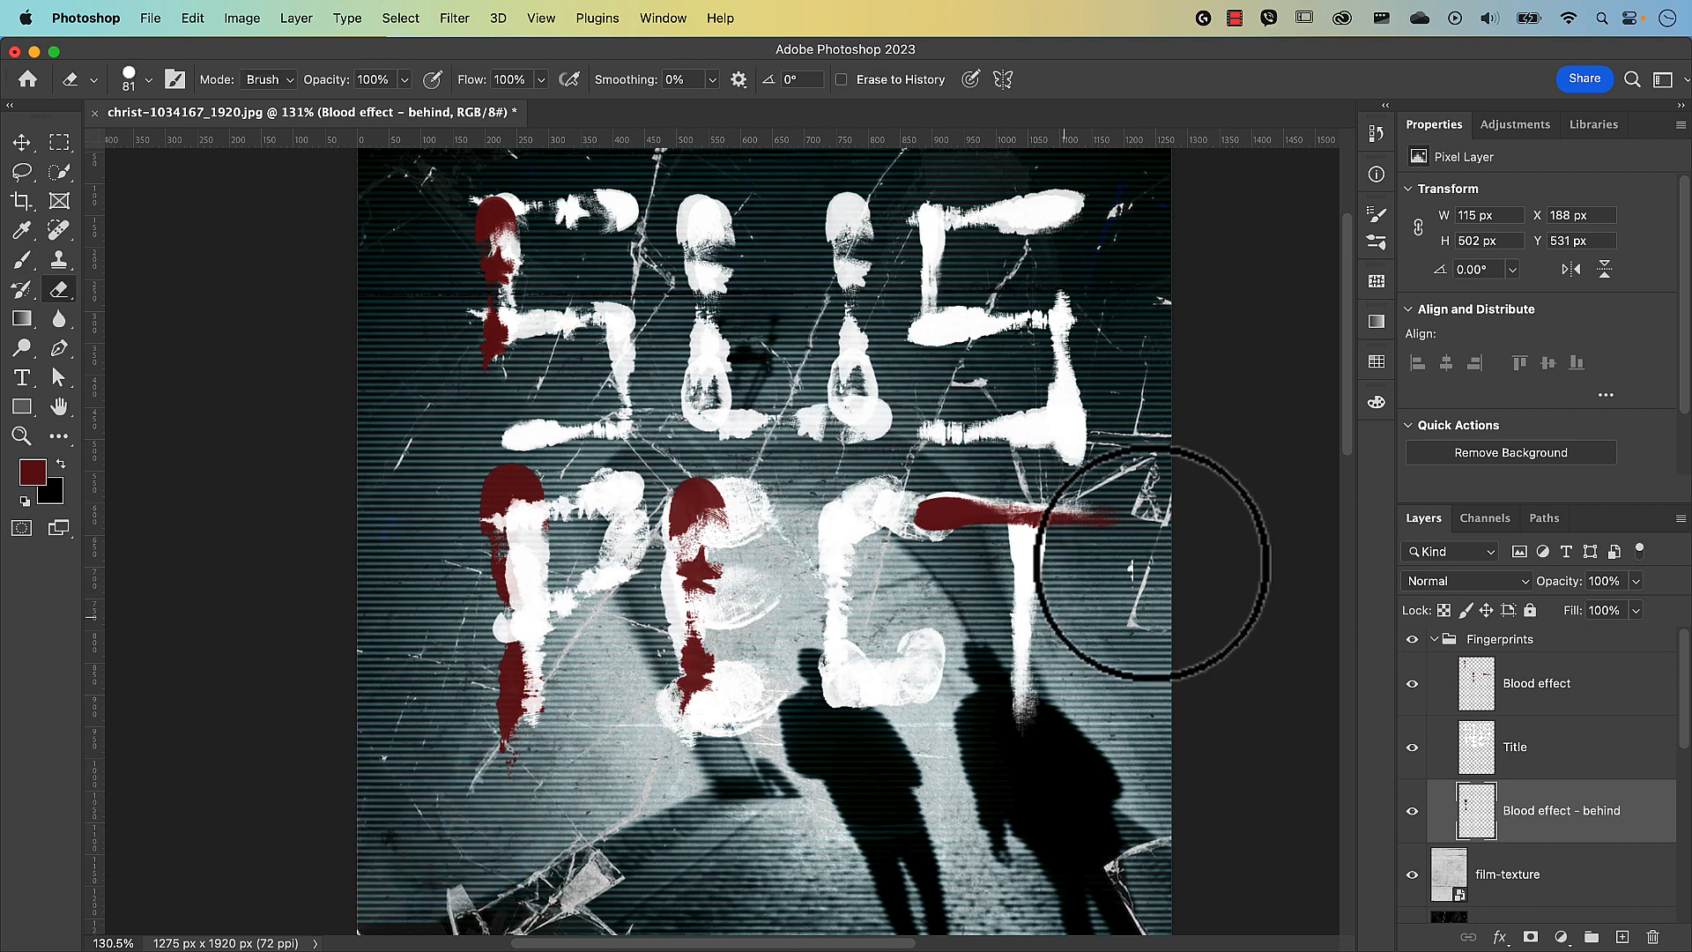
click(1496, 697)
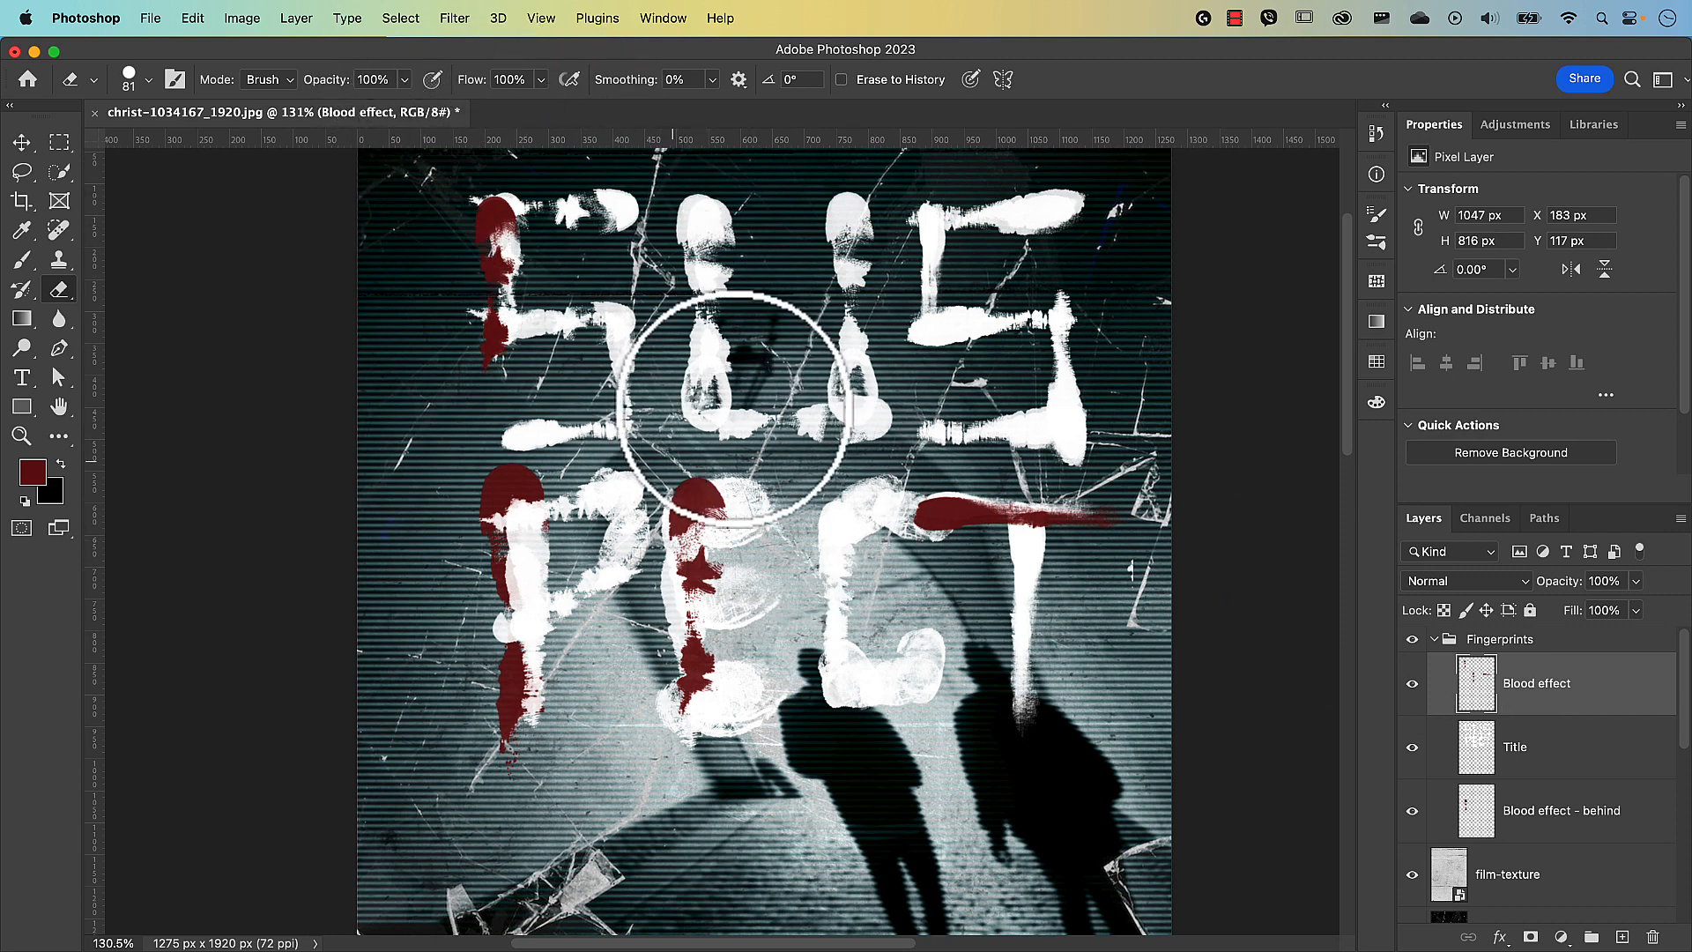
mouse_move(717, 397)
mouse_down()
mouse_move(699, 397)
mouse_move(765, 436)
mouse_move(717, 409)
mouse_move(755, 472)
mouse_move(737, 605)
mouse_move(840, 505)
mouse_up()
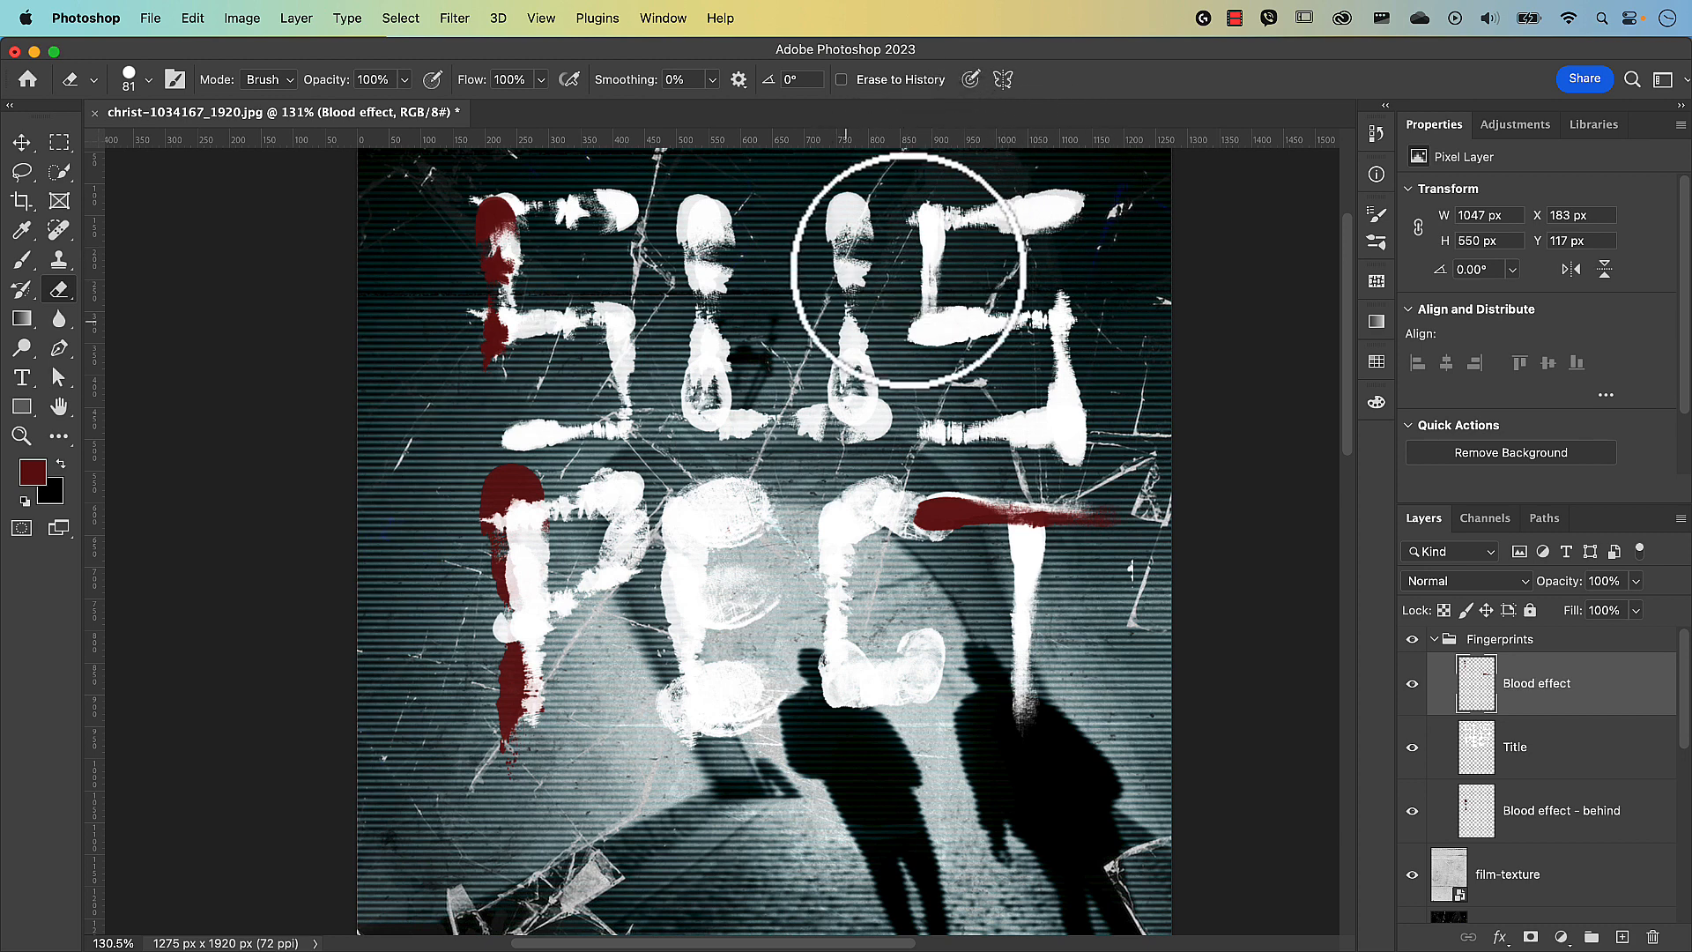
Set the eraser to RB Fingerprint Brush 35 at 217 px.
click(149, 80)
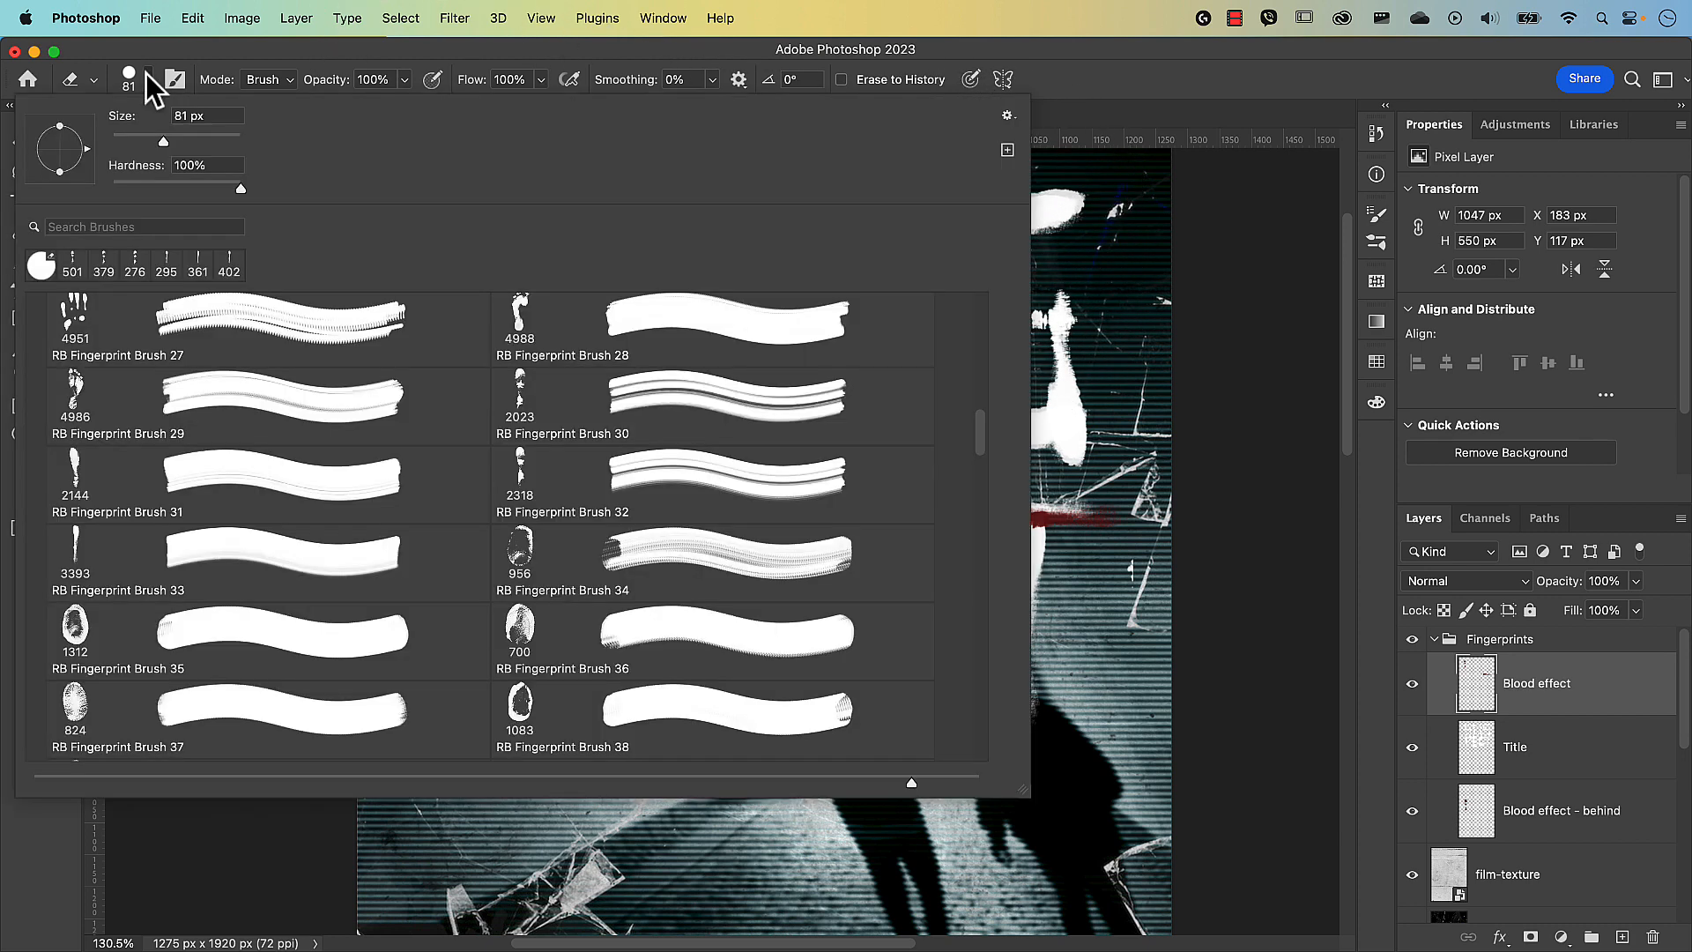
click(134, 637)
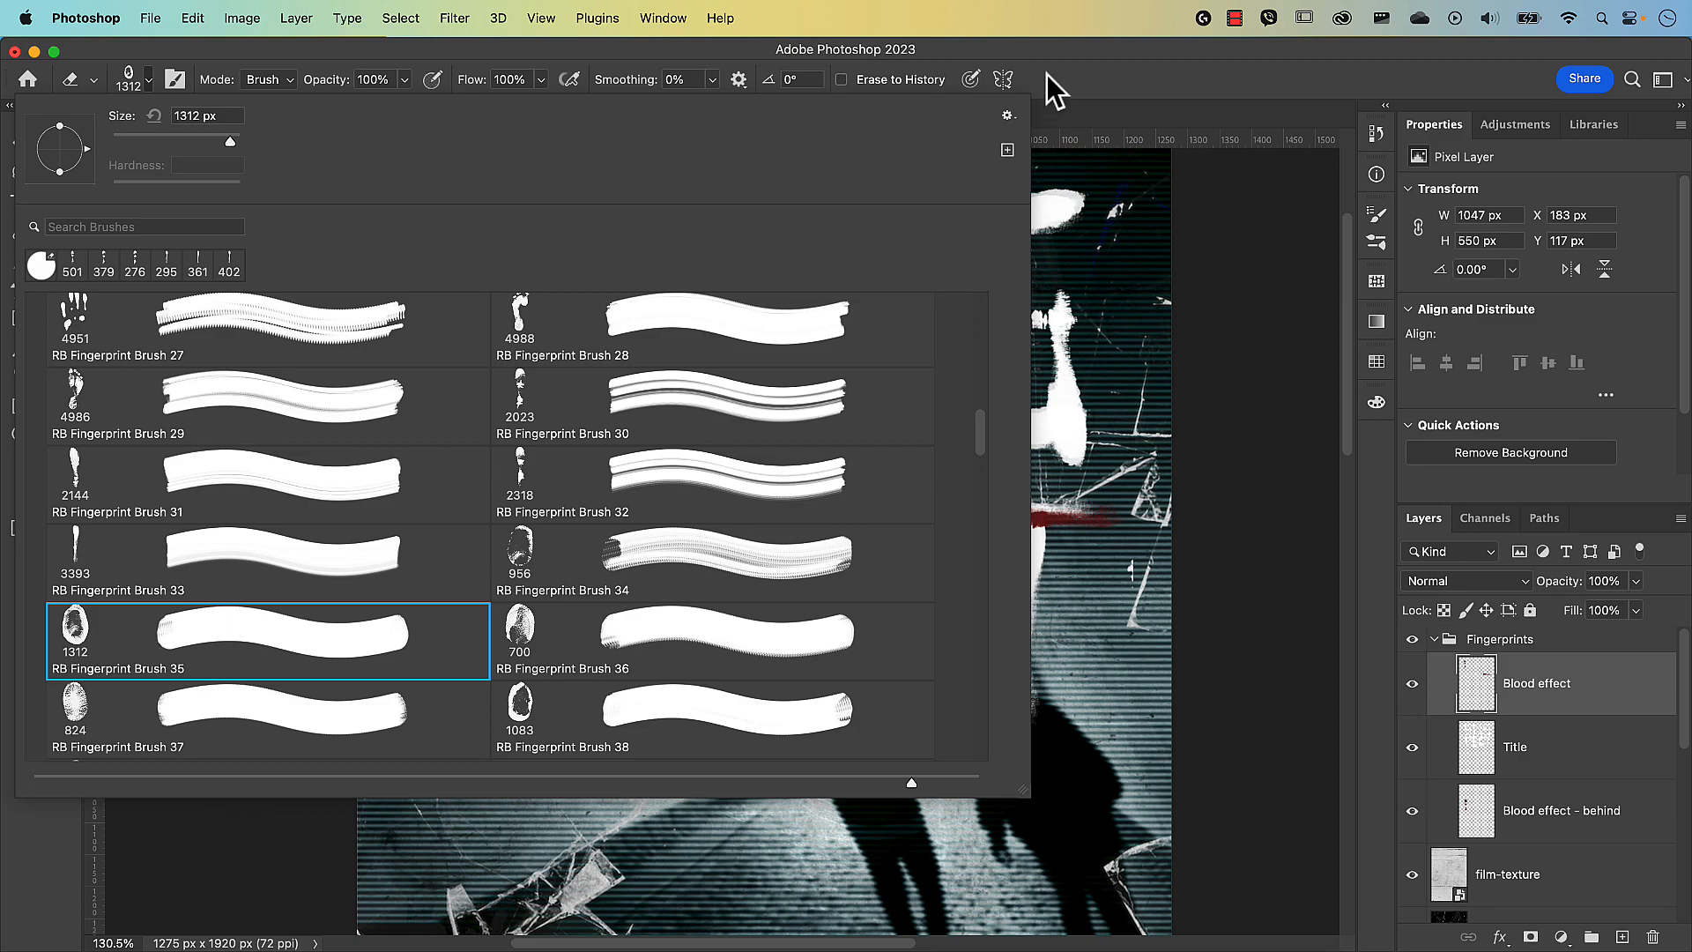
click(1089, 72)
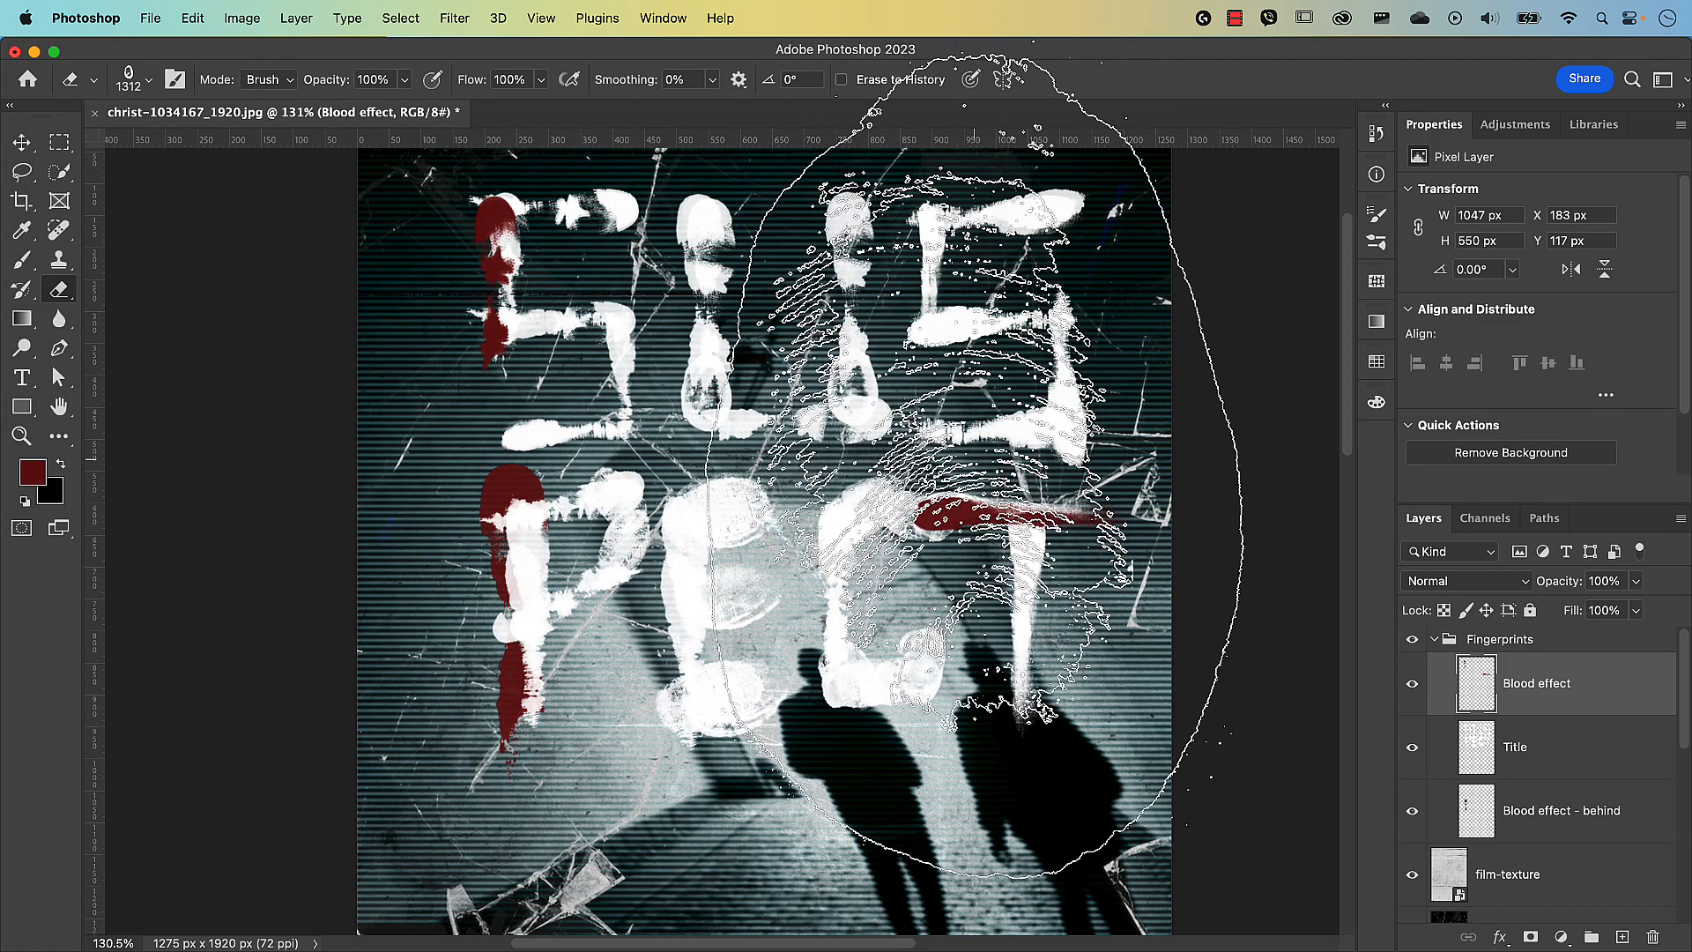
drag(974, 459, 357, 467)
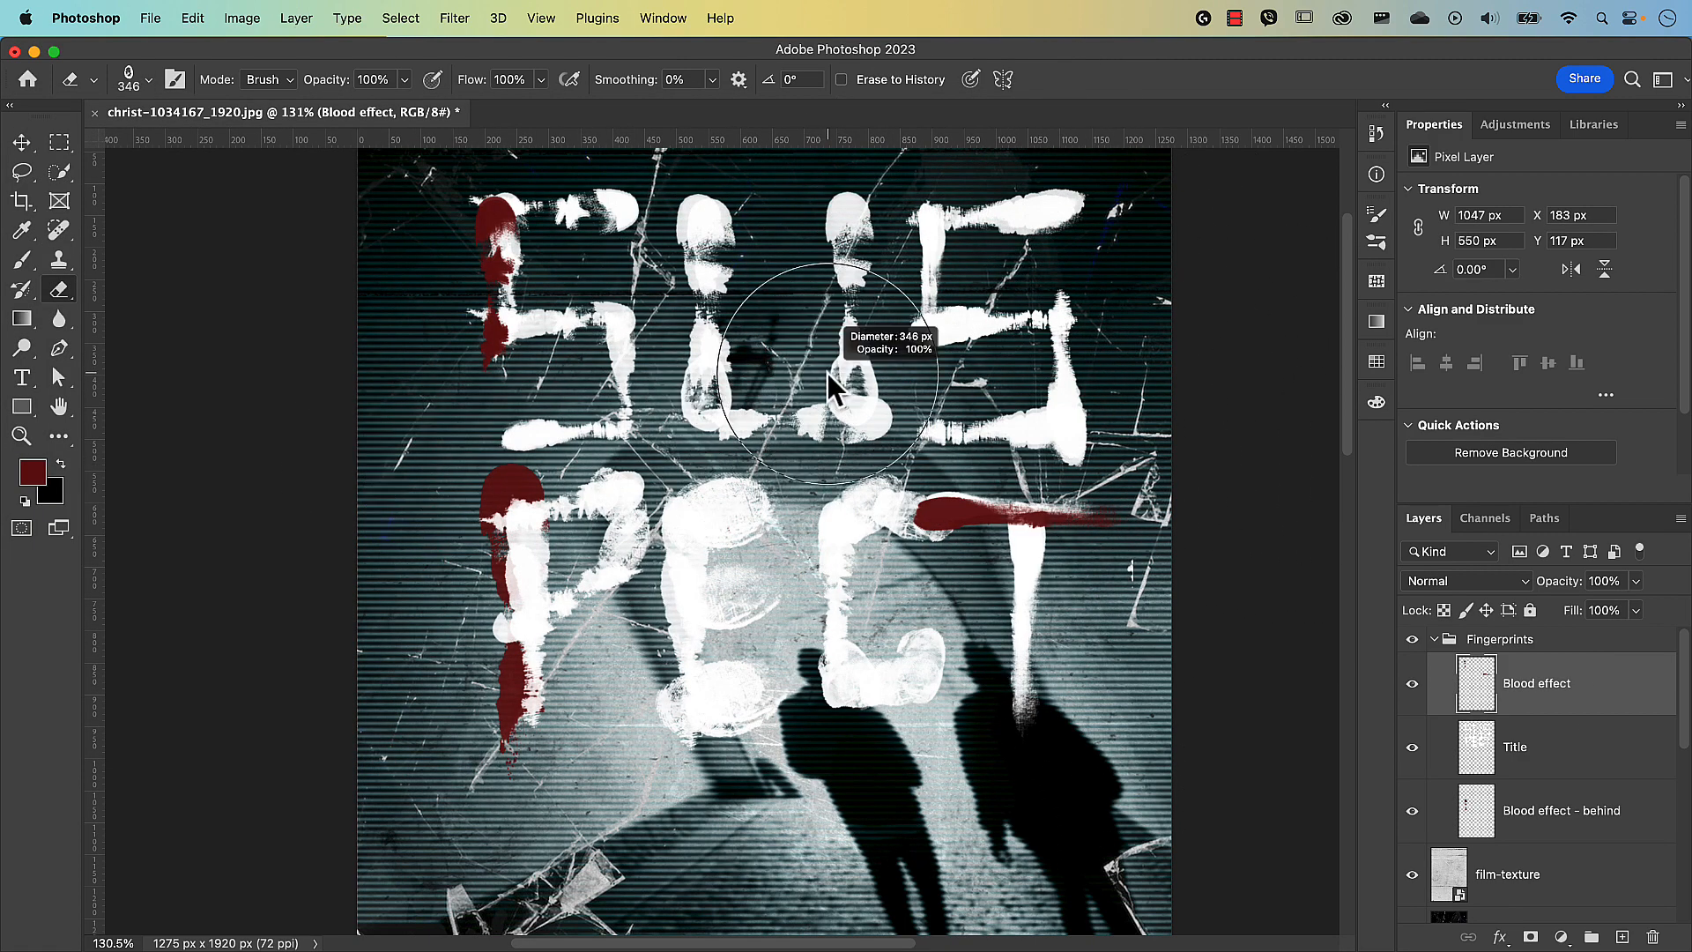
drag(828, 373, 751, 374)
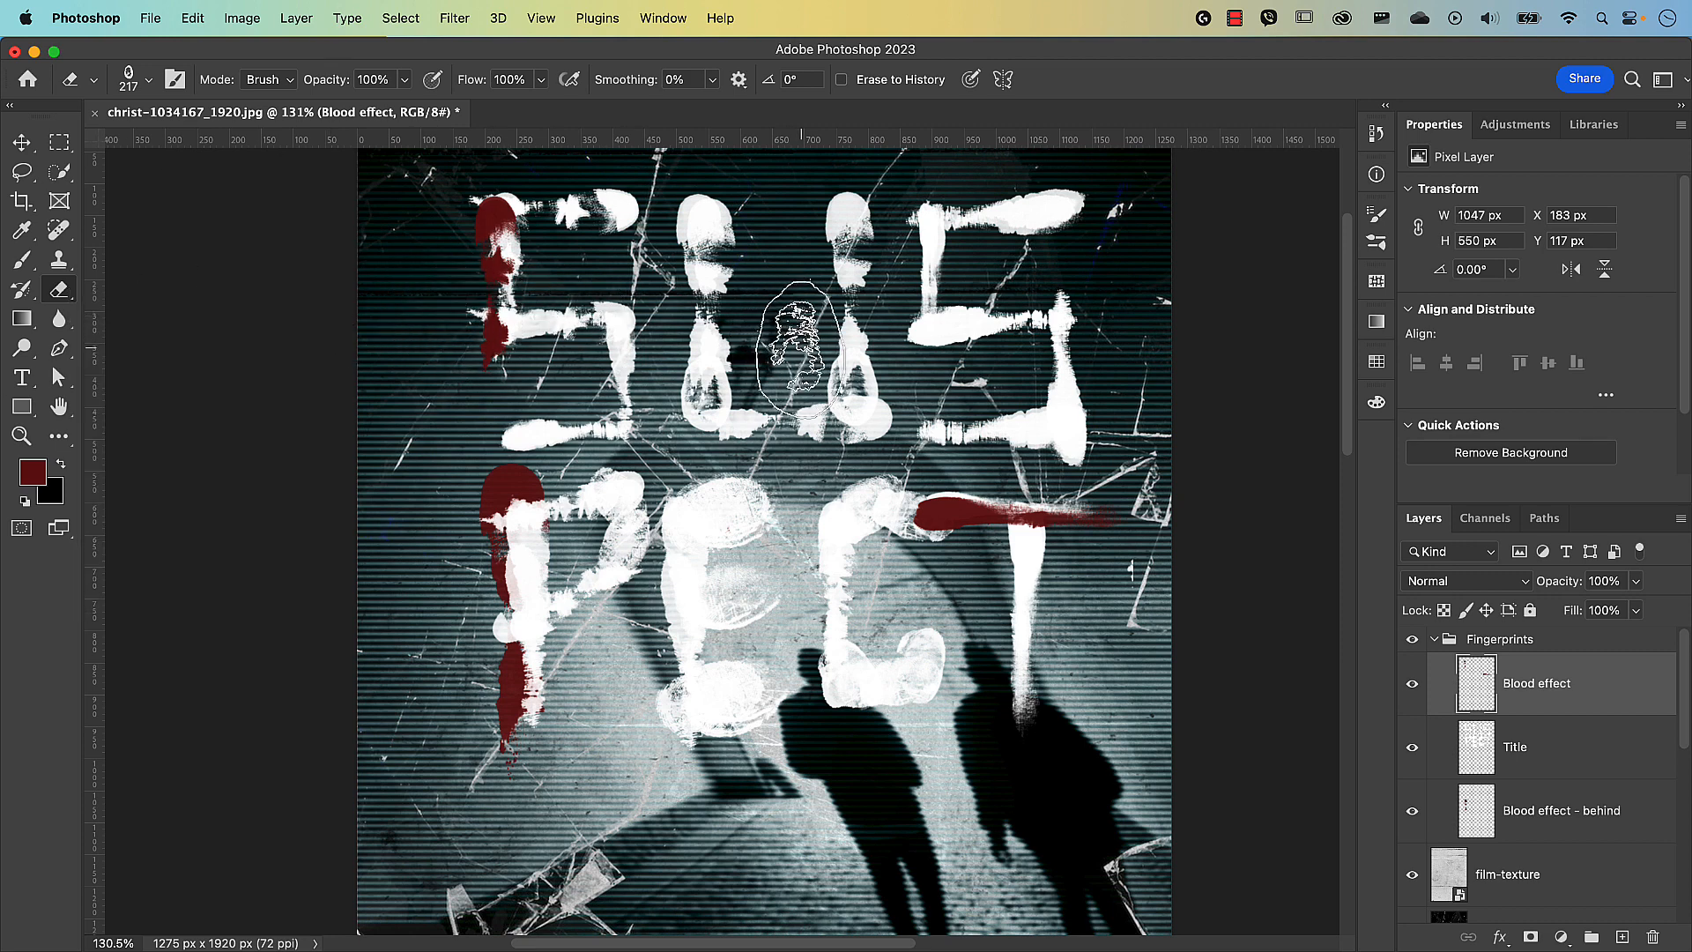
Stamp a -9° RB Fingerprint Brush 35 print on the second U, then collapse the Fingerprints group.
key(b)
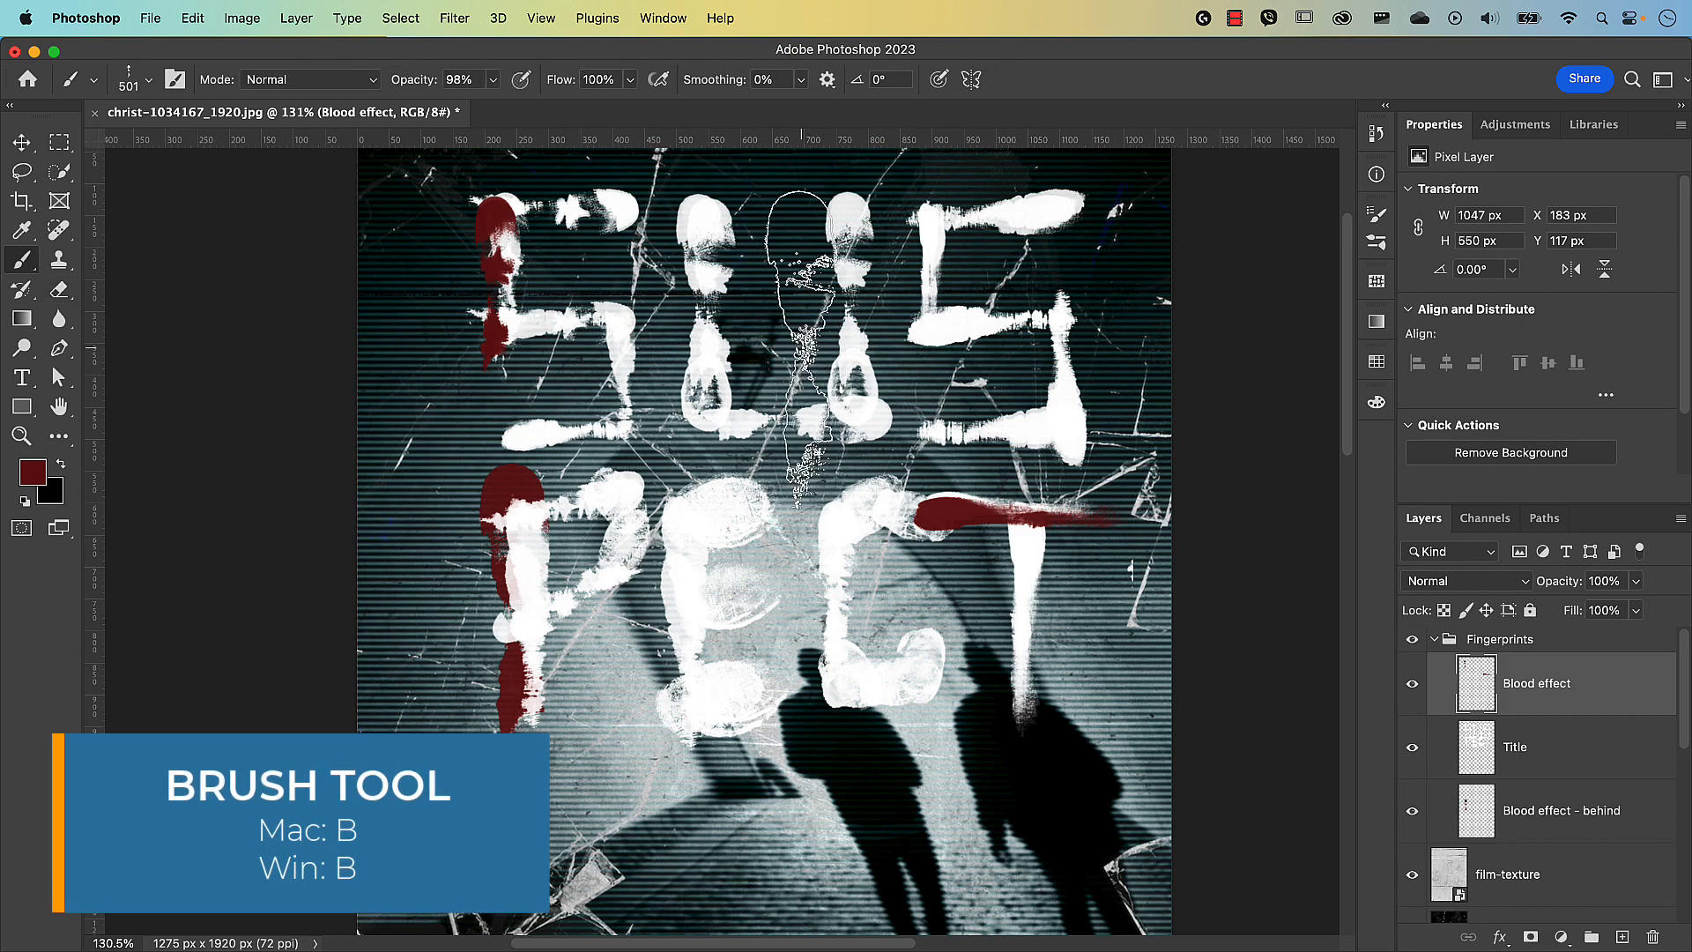
click(149, 79)
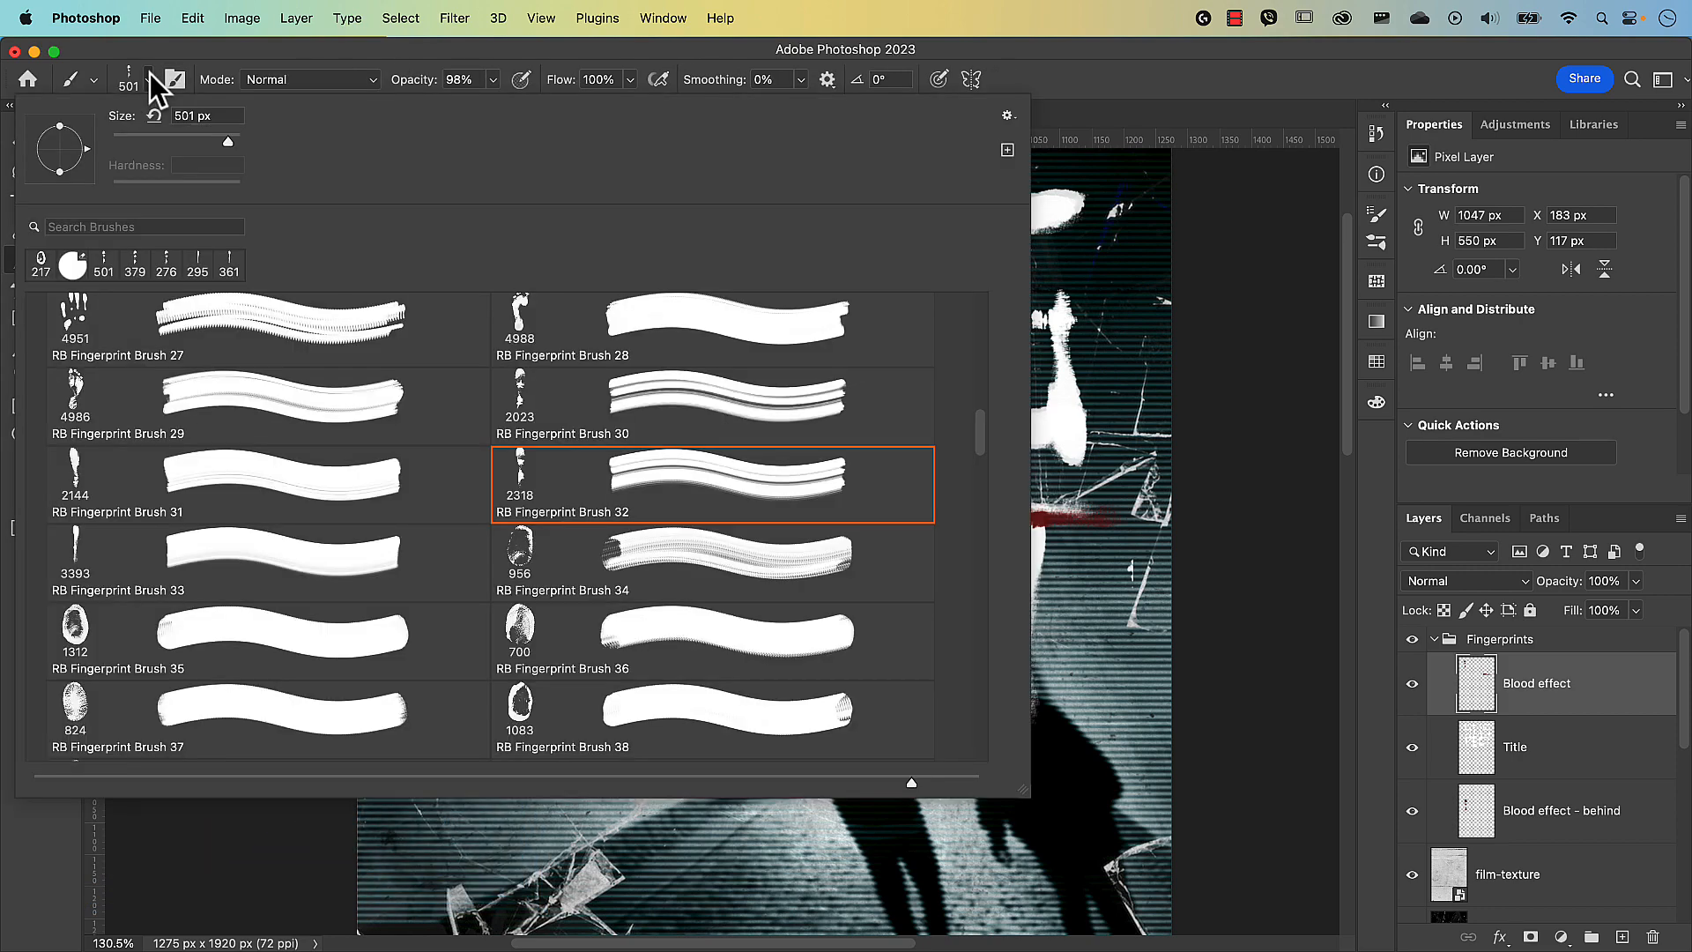
click(95, 635)
key(Return)
drag(921, 449, 593, 467)
key(Right)
key(Right)
key(Right)
key(Right)
key(Right)
key(Right)
key(Right)
key(Right)
key(Right)
click(862, 415)
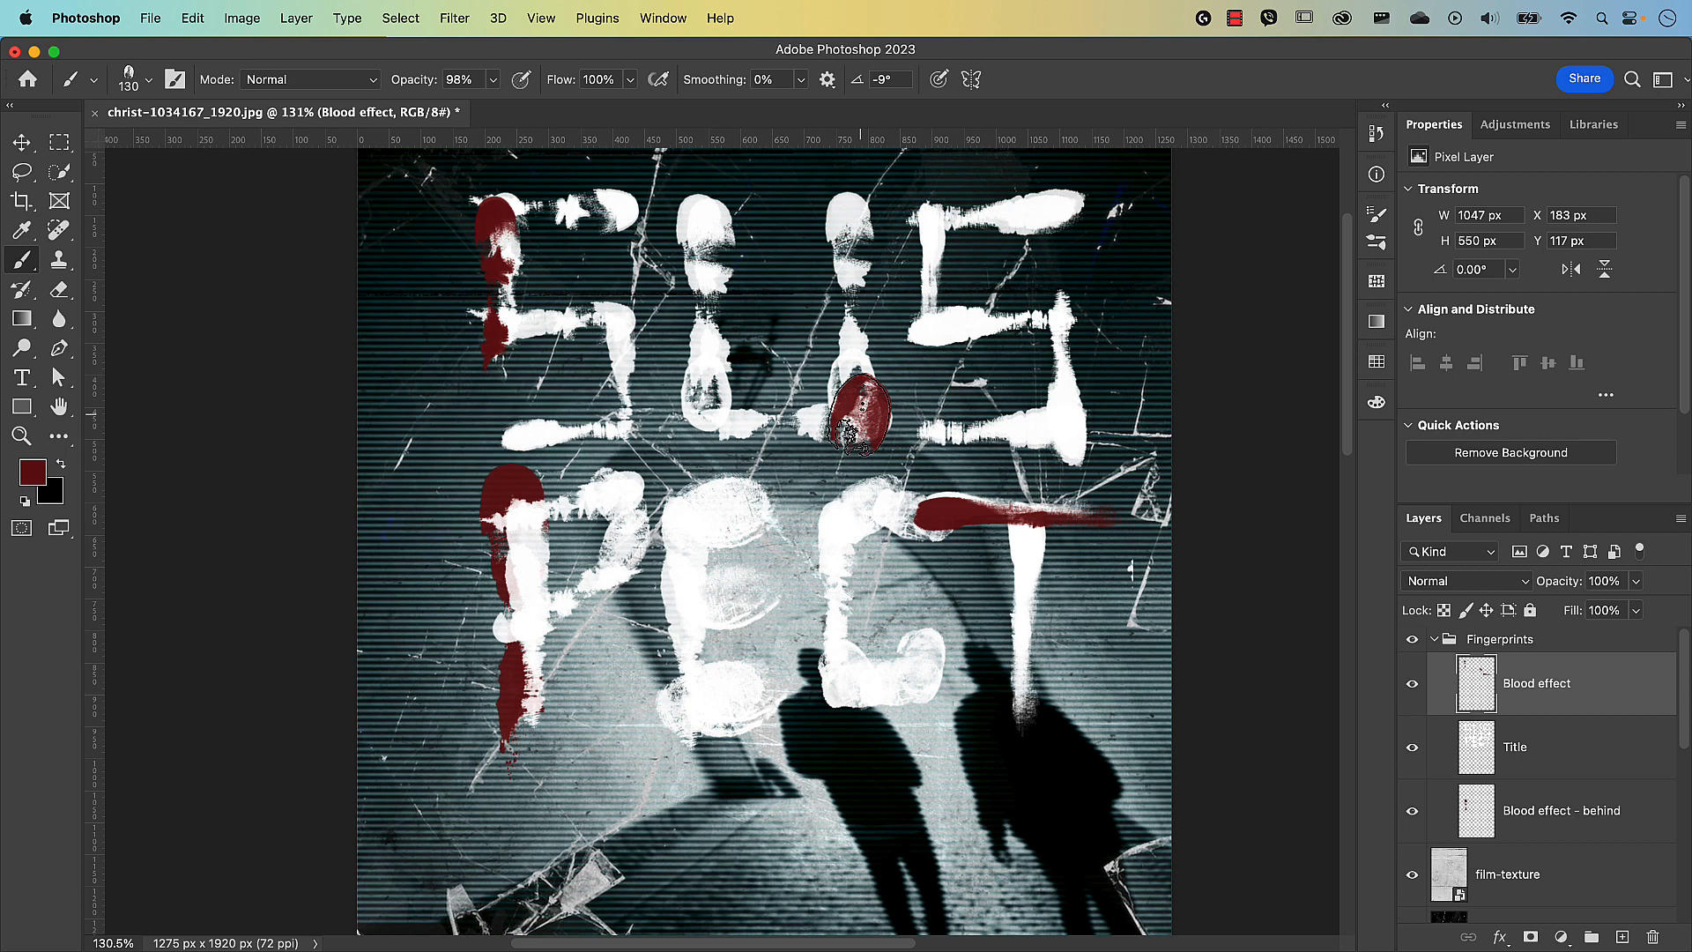
key(super+0)
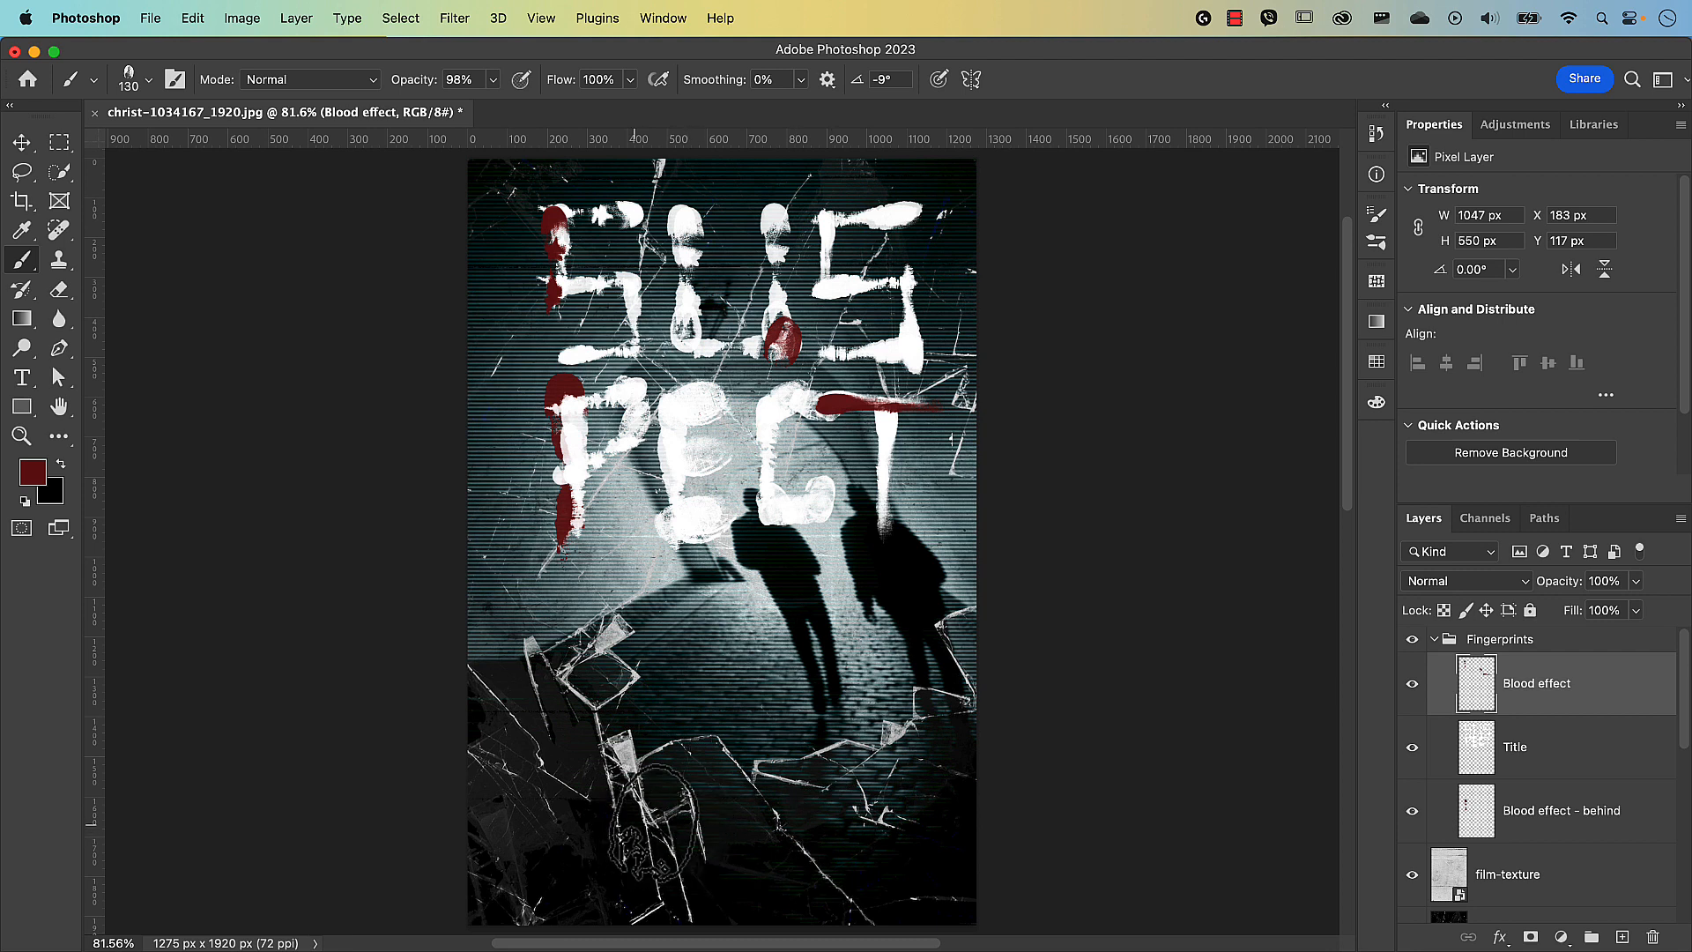
click(1434, 640)
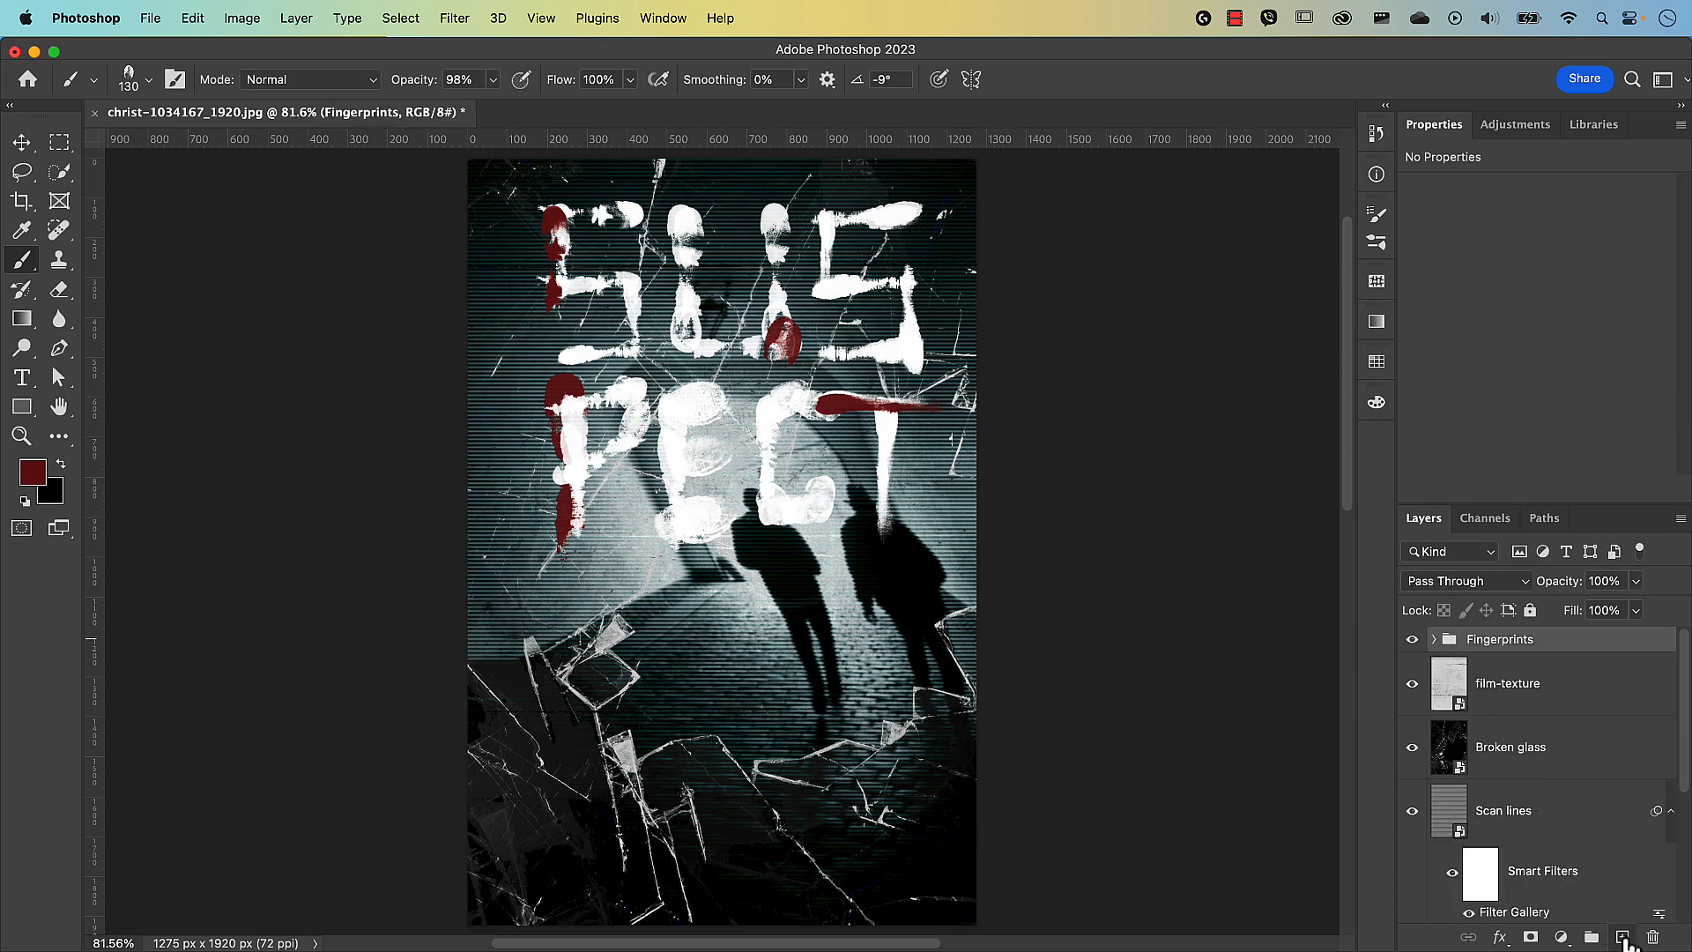
Add a new layer named 'Author name' above the Fingerprints group.
click(1623, 937)
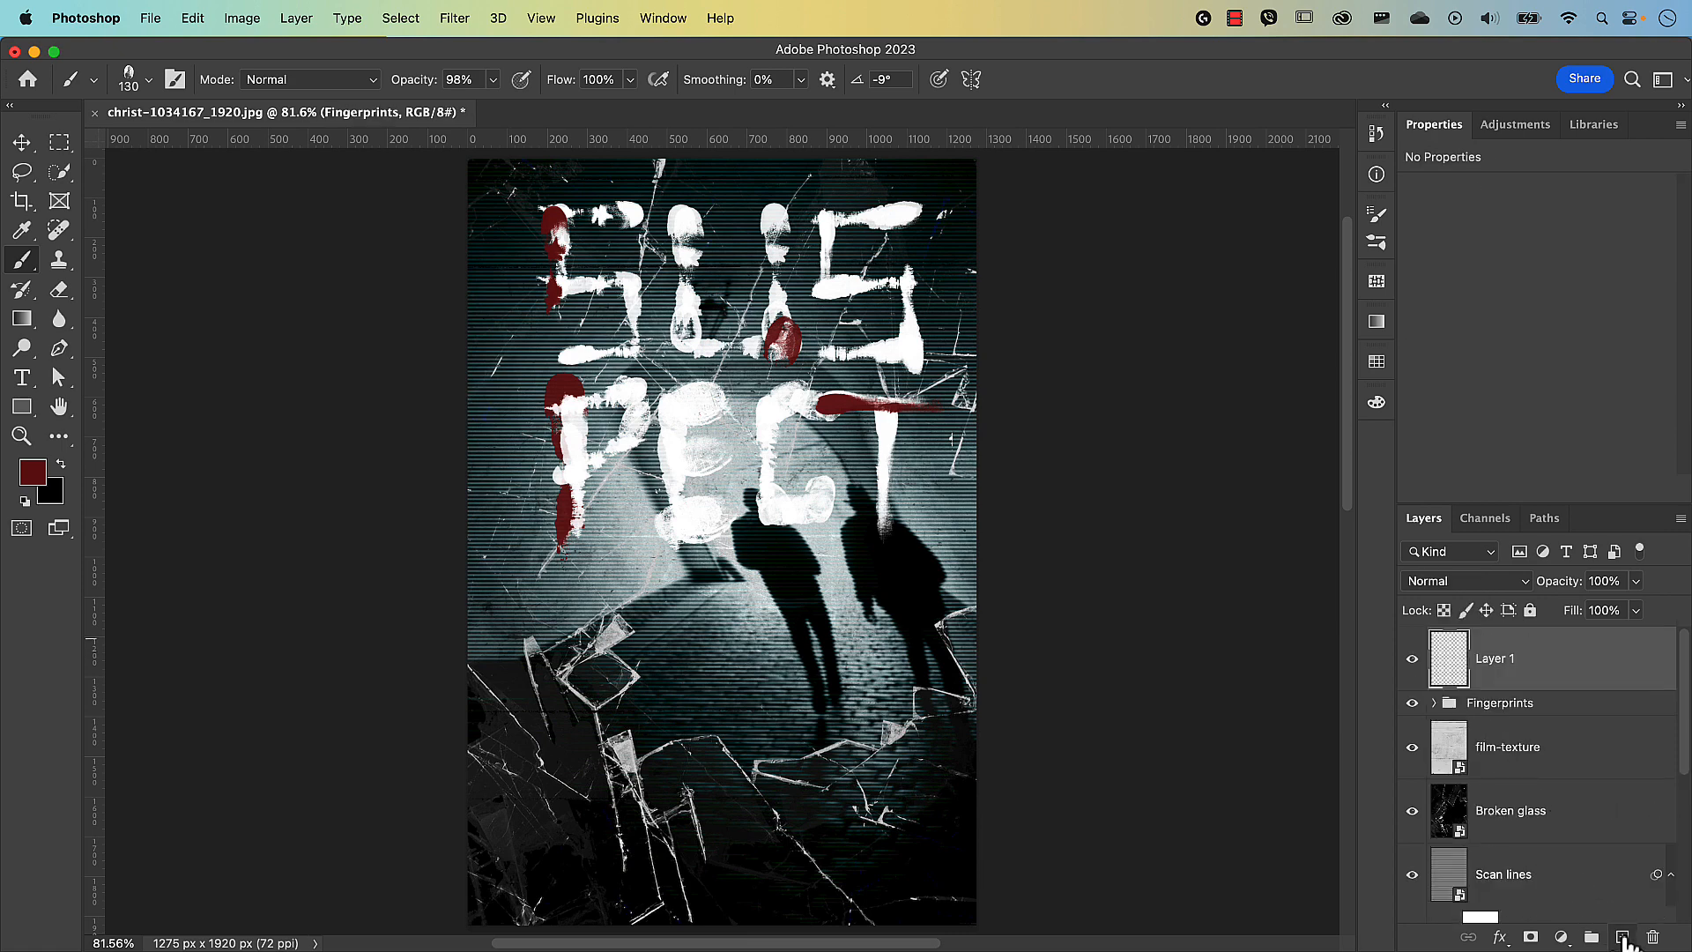
double_click(1508, 663)
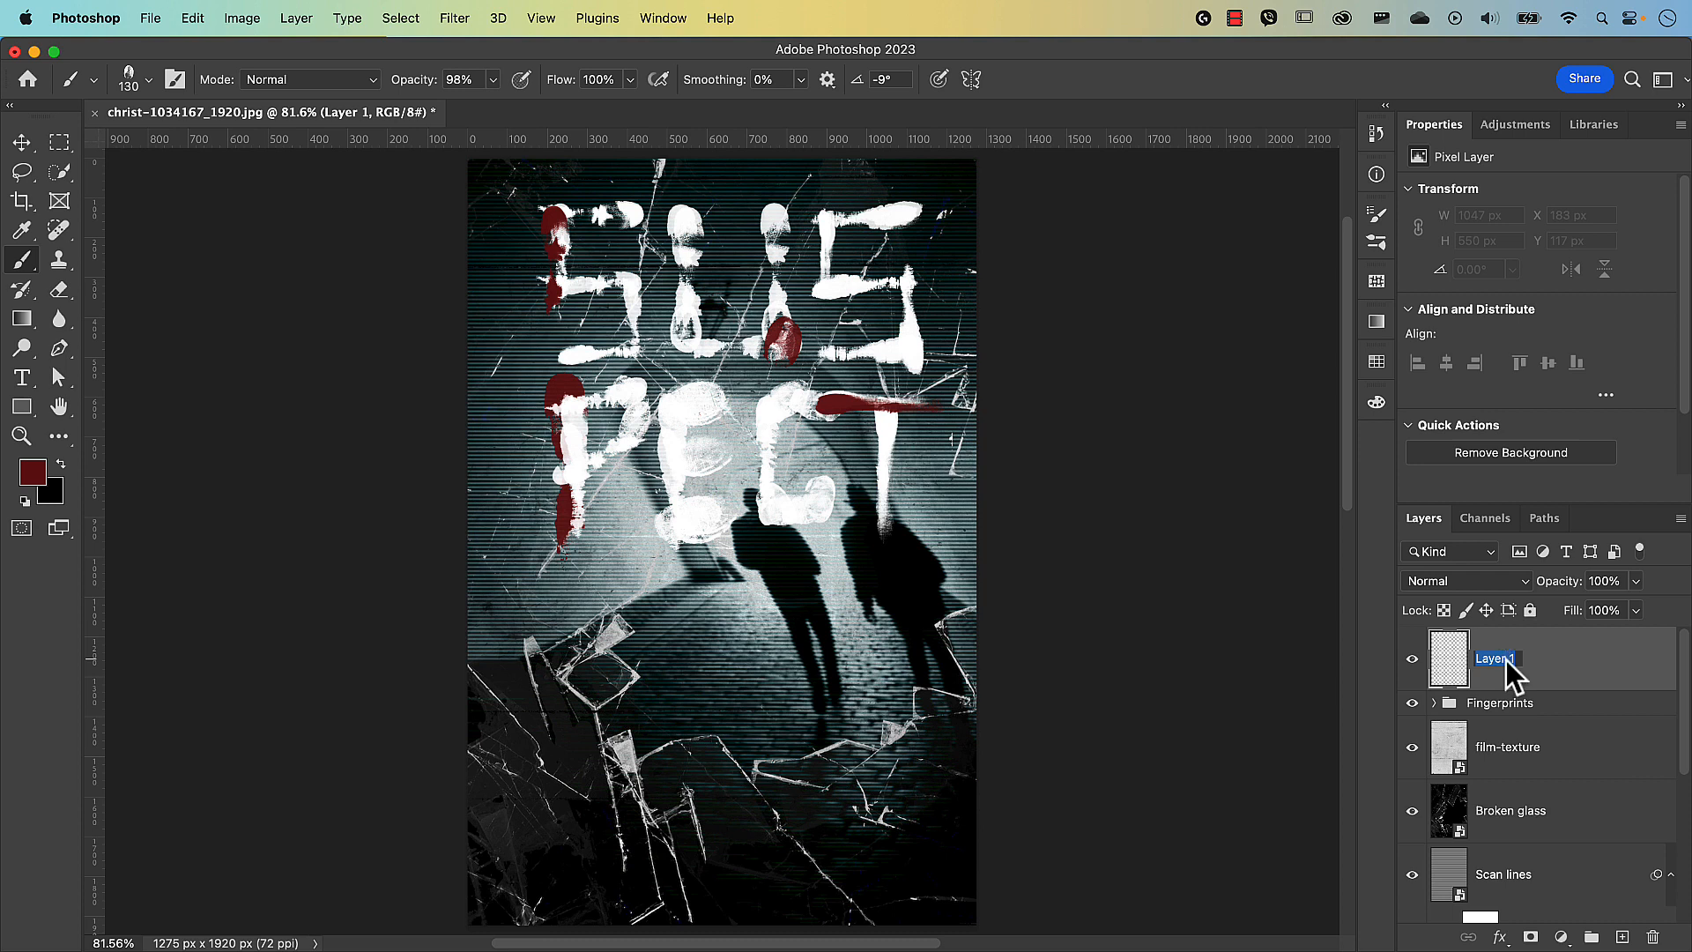
text(Author name)
key(Return)
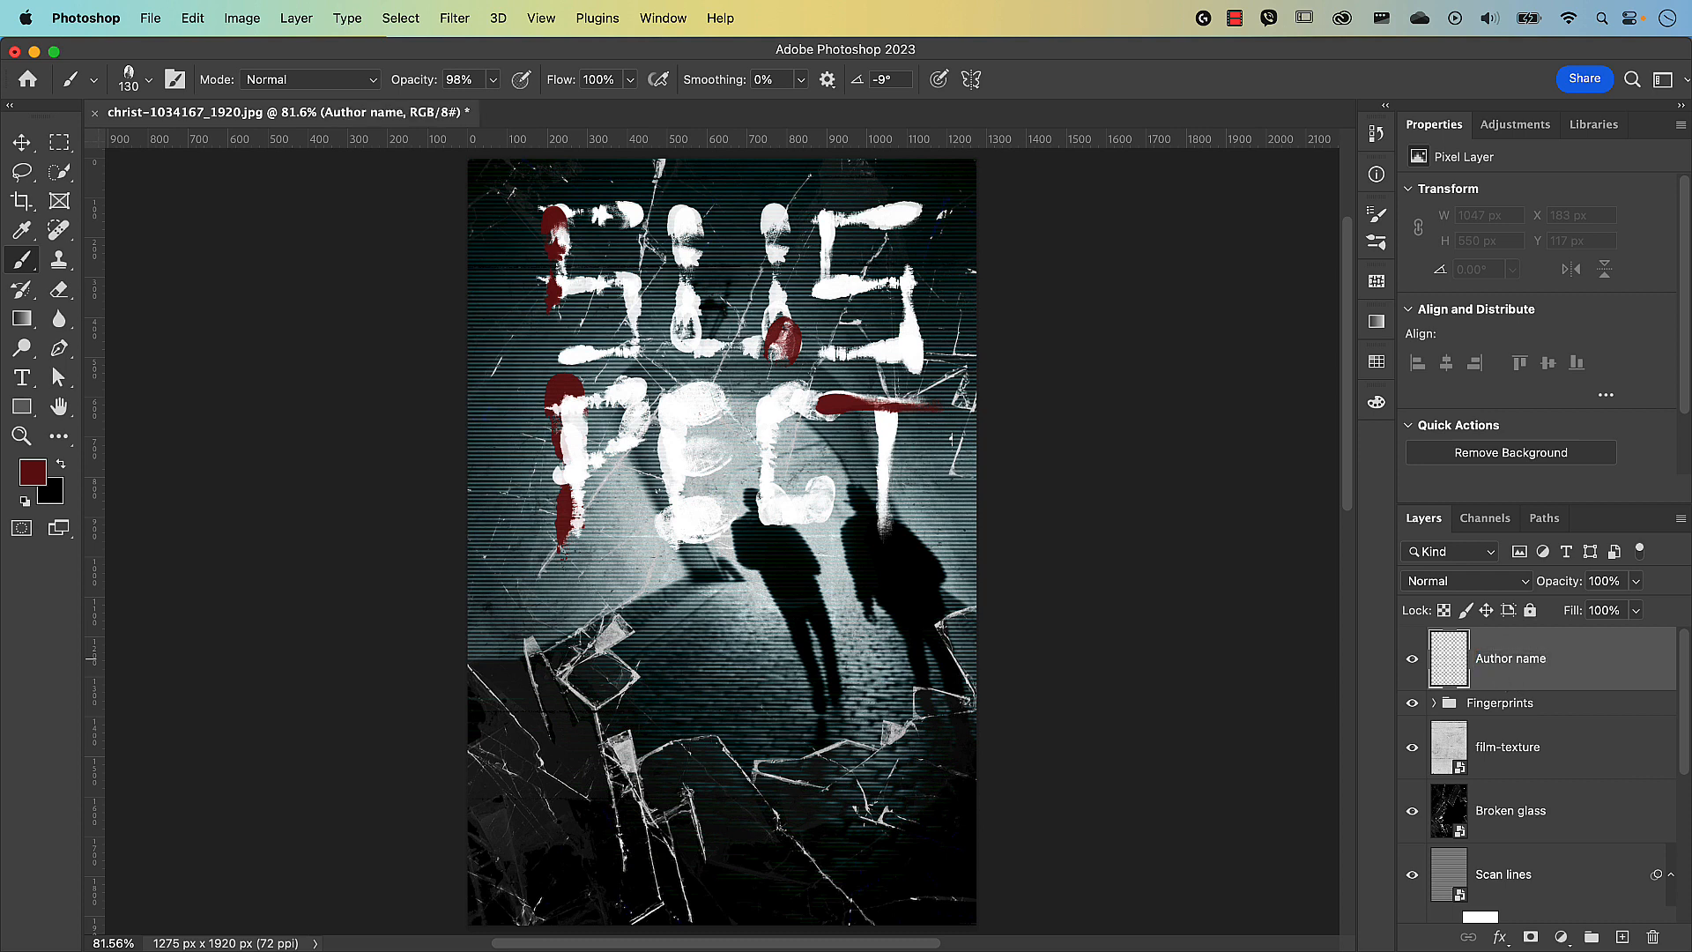
Type the author's name near the lower left in dark red Trailmade at 333 pt.
click(22, 379)
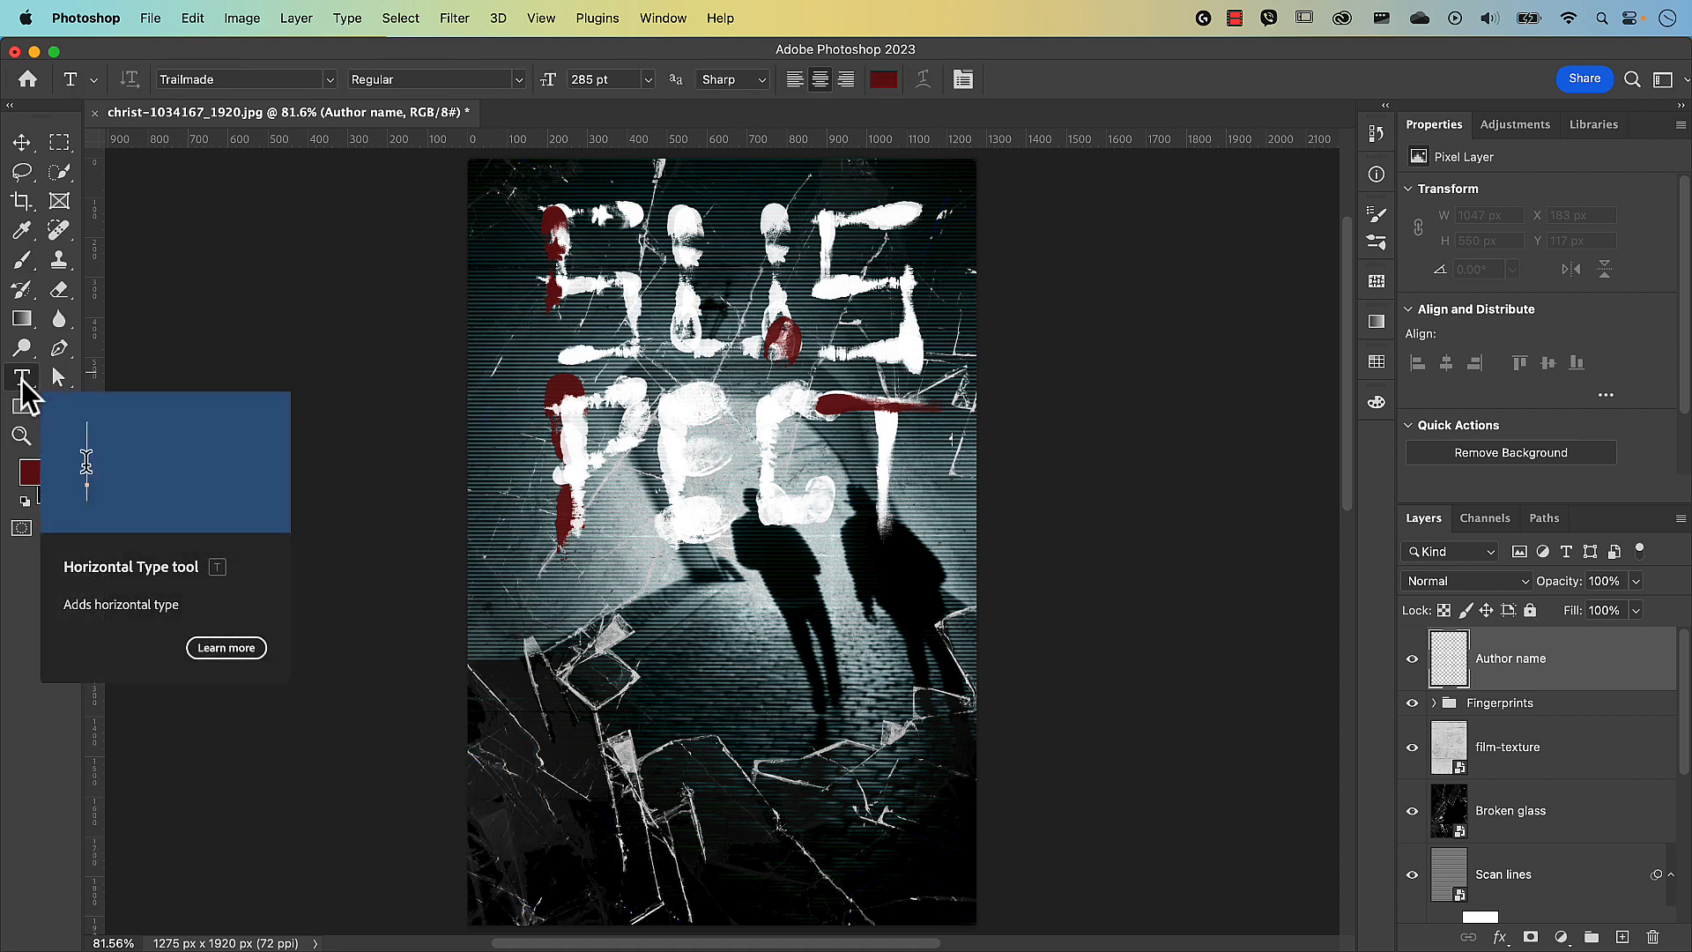
click(598, 823)
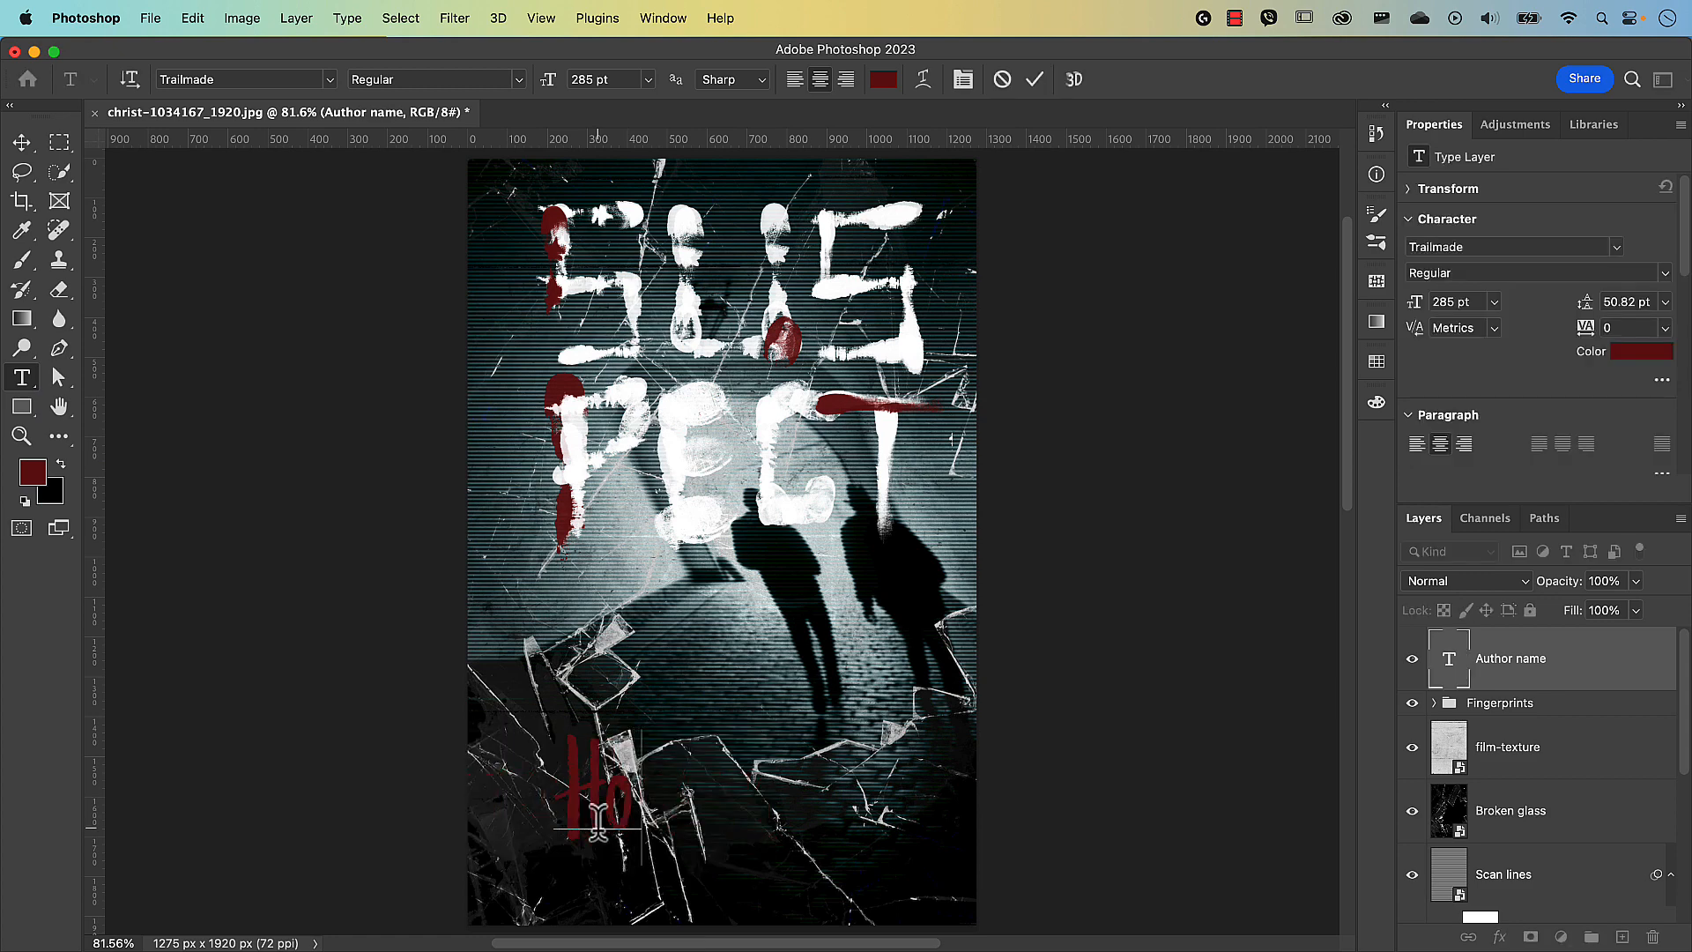
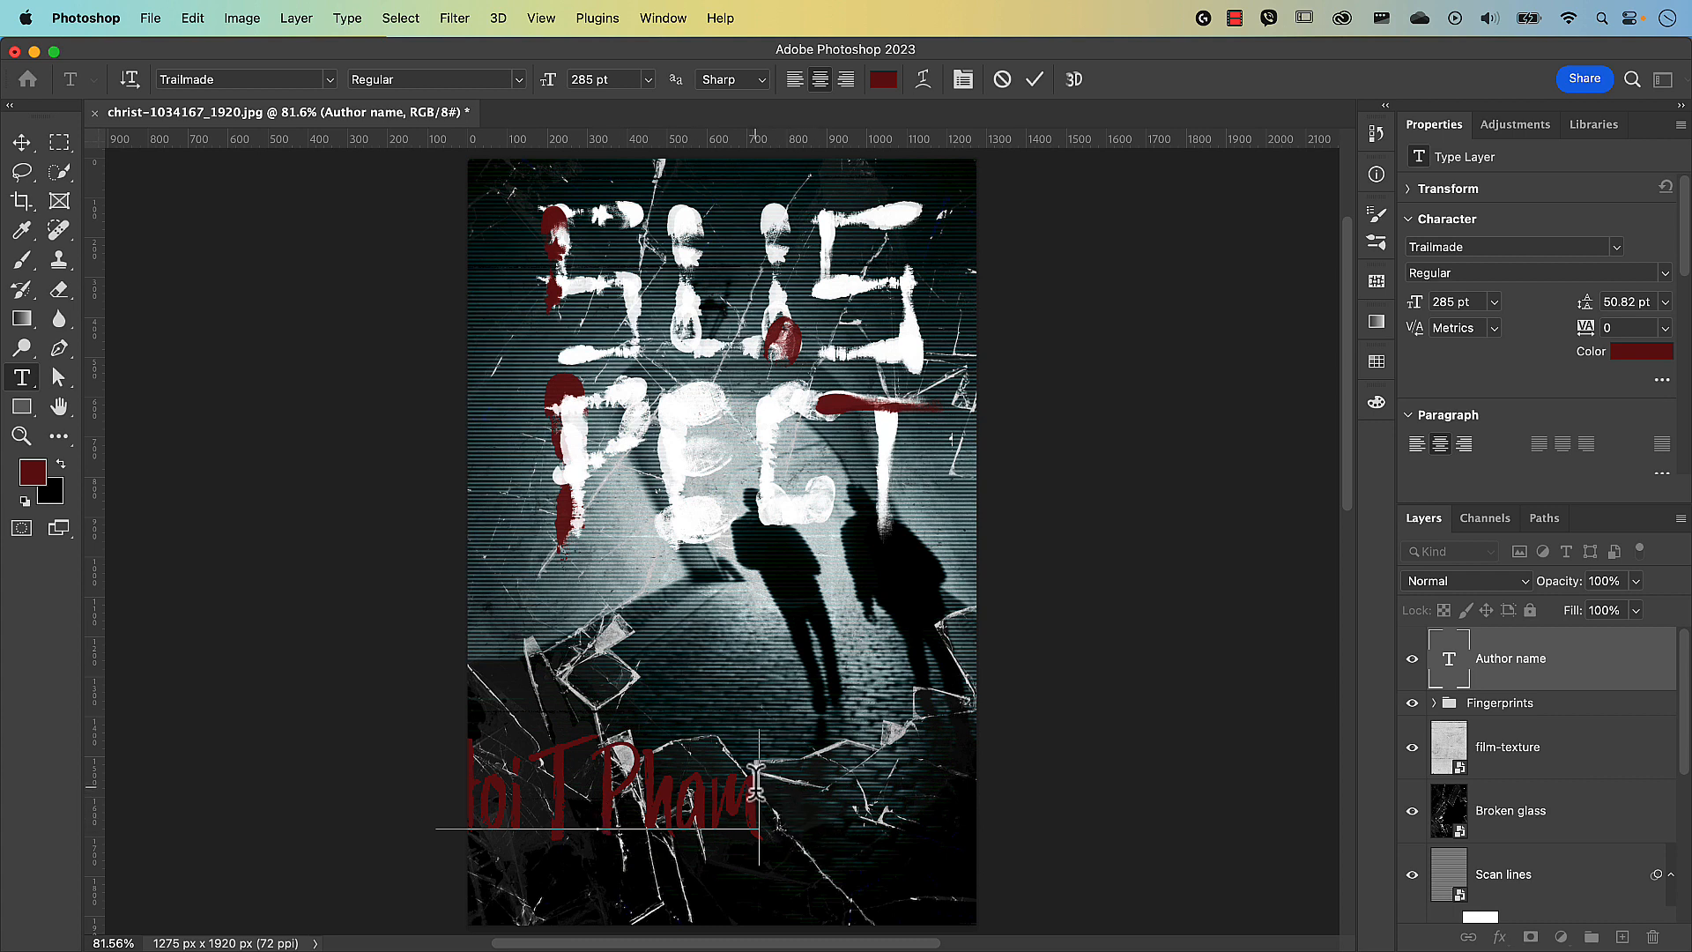
drag(758, 786, 317, 777)
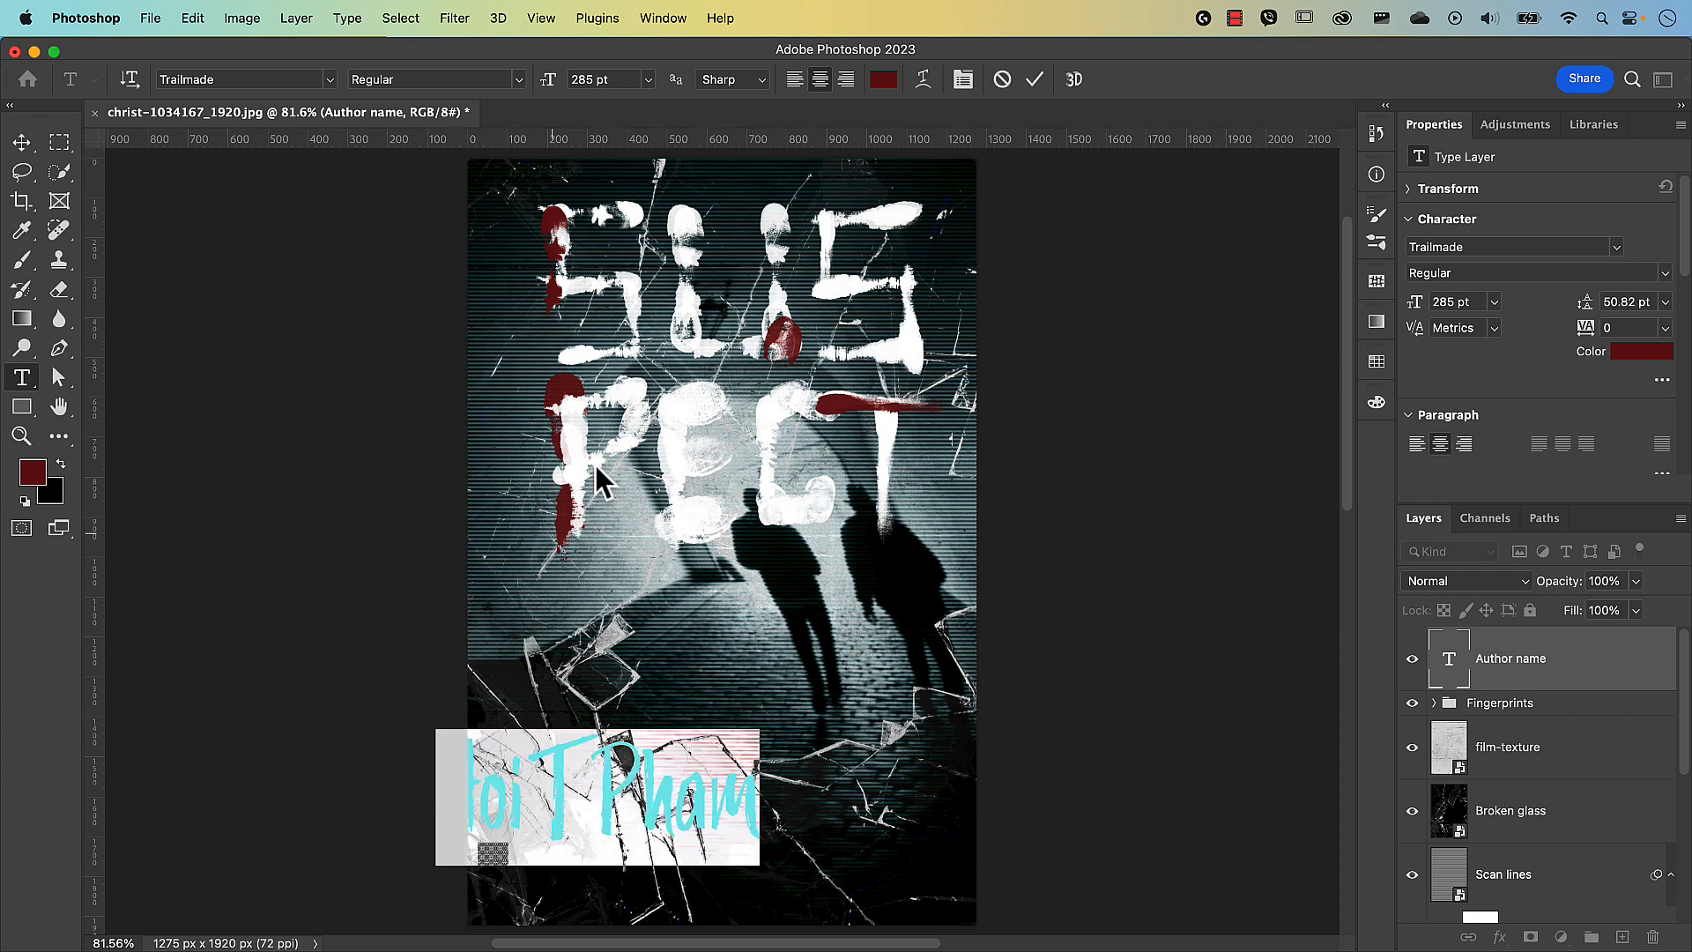
click(883, 79)
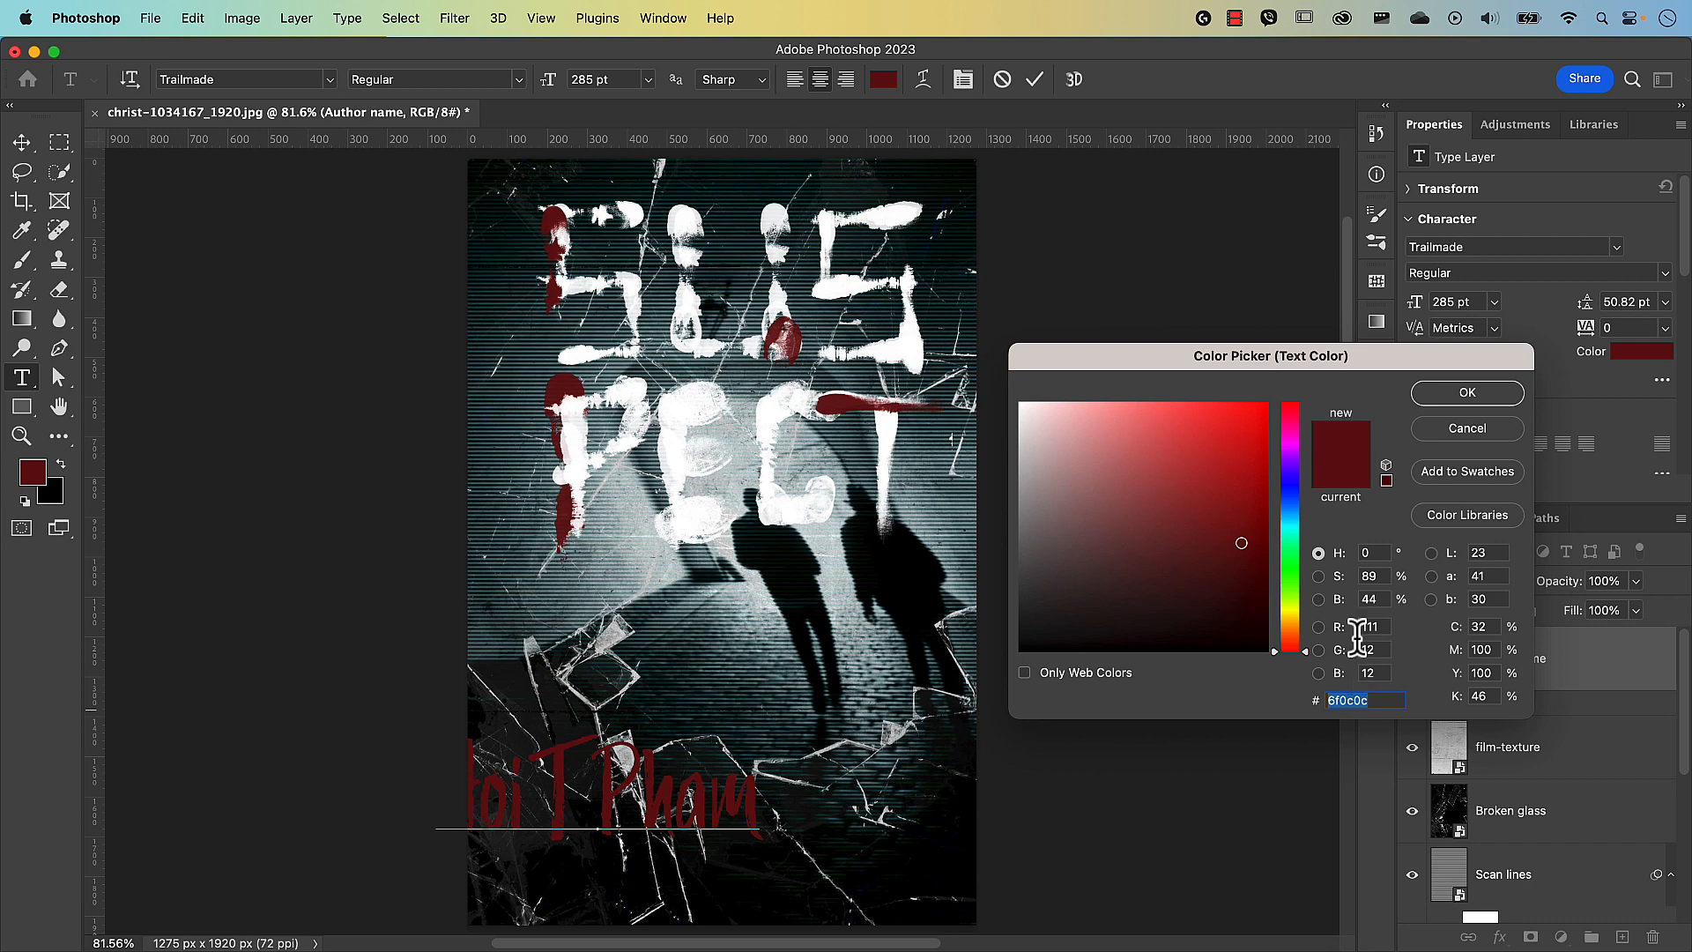
click(1451, 428)
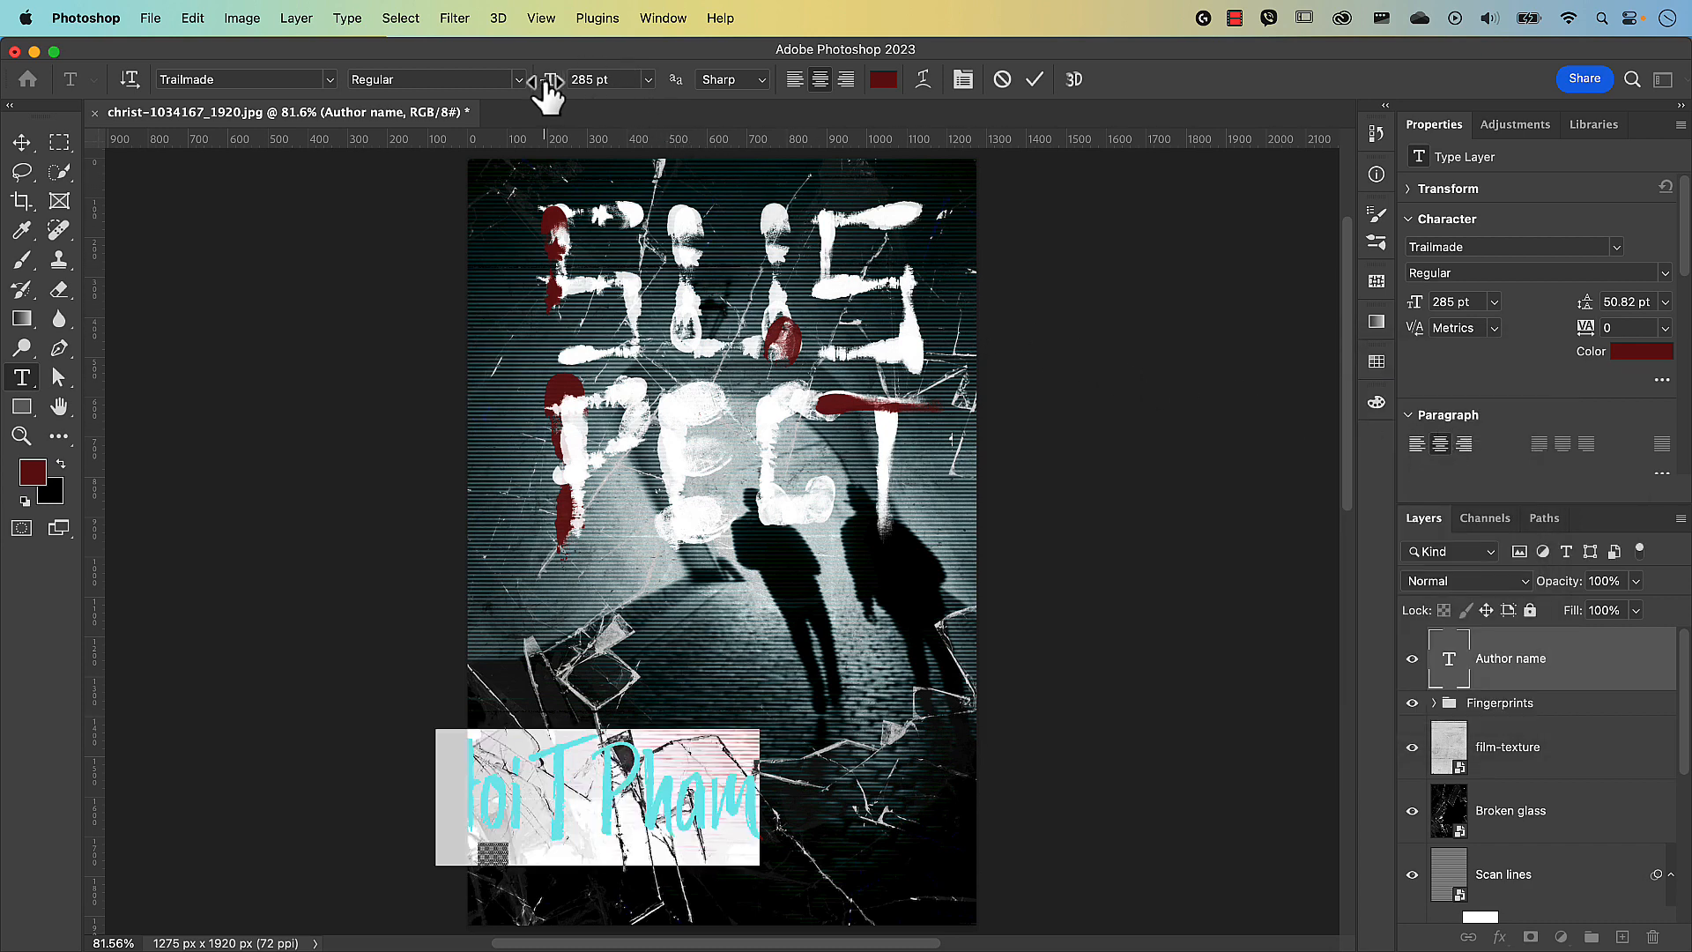
drag(551, 81, 591, 104)
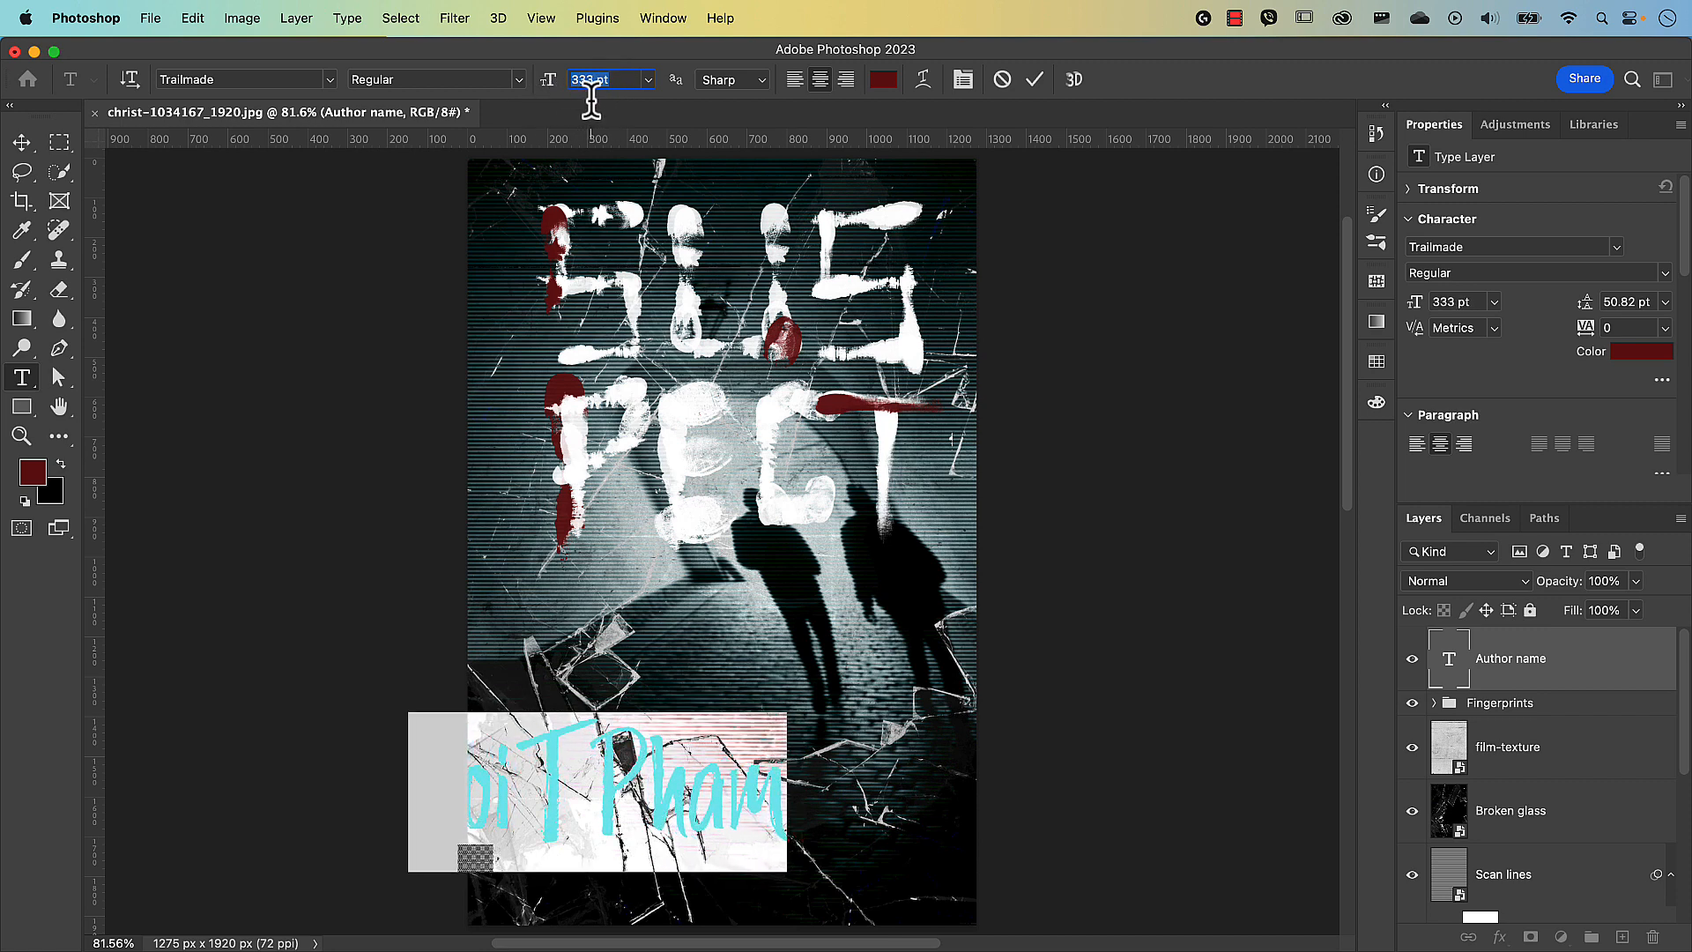
click(330, 78)
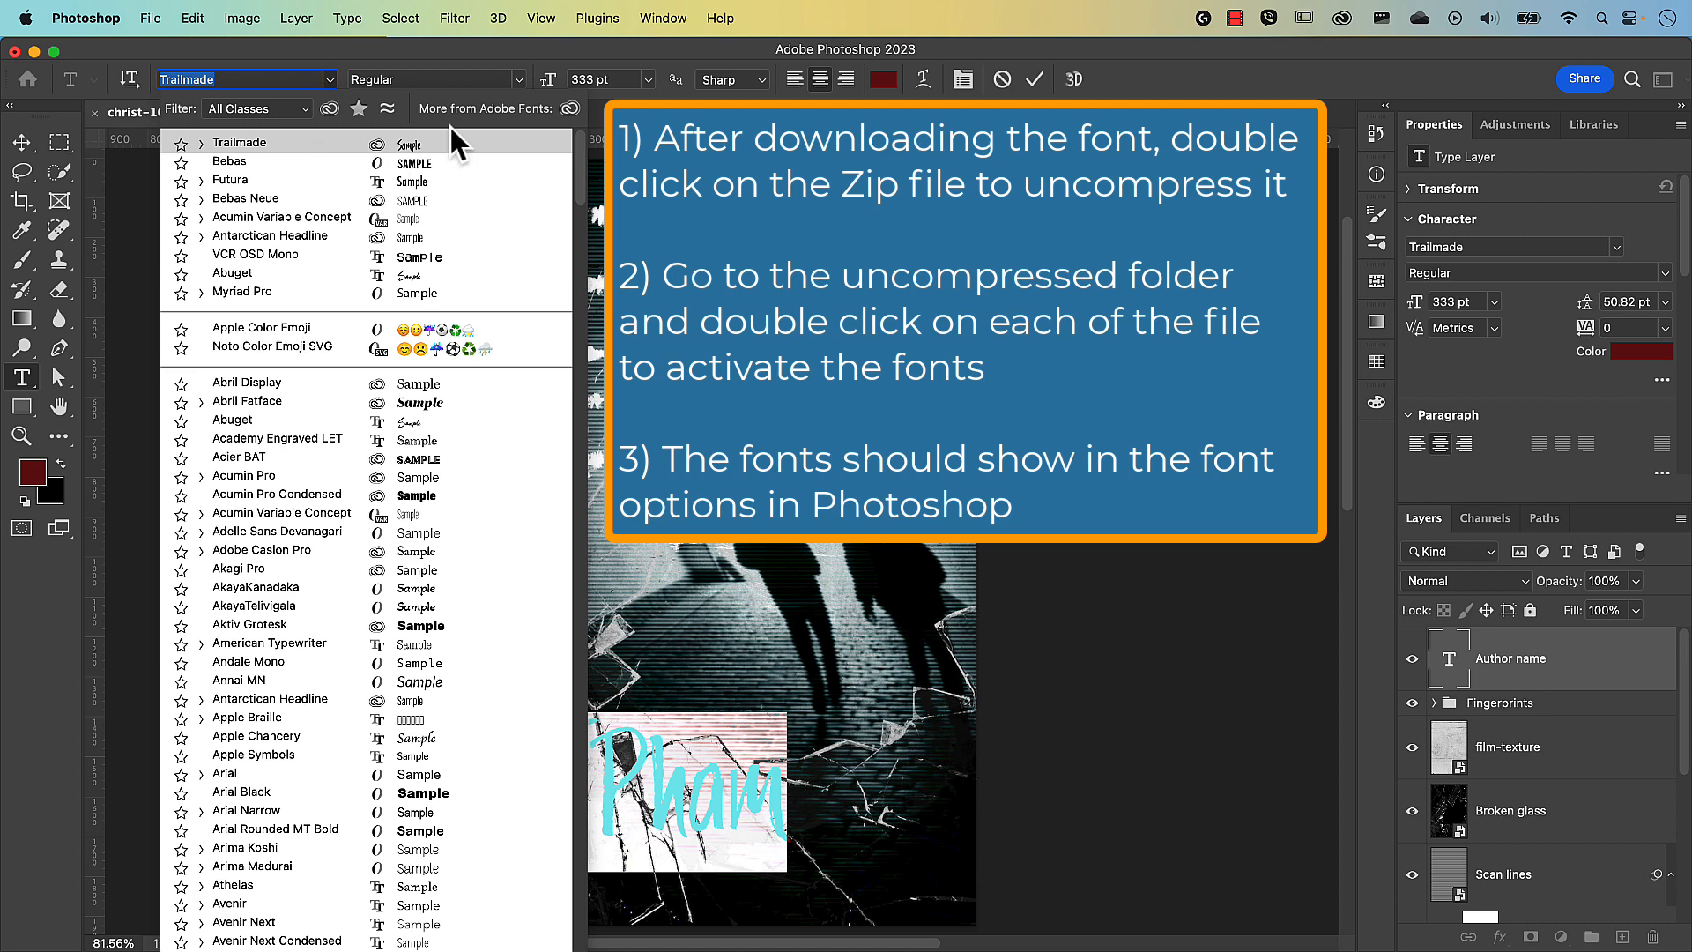
click(1038, 78)
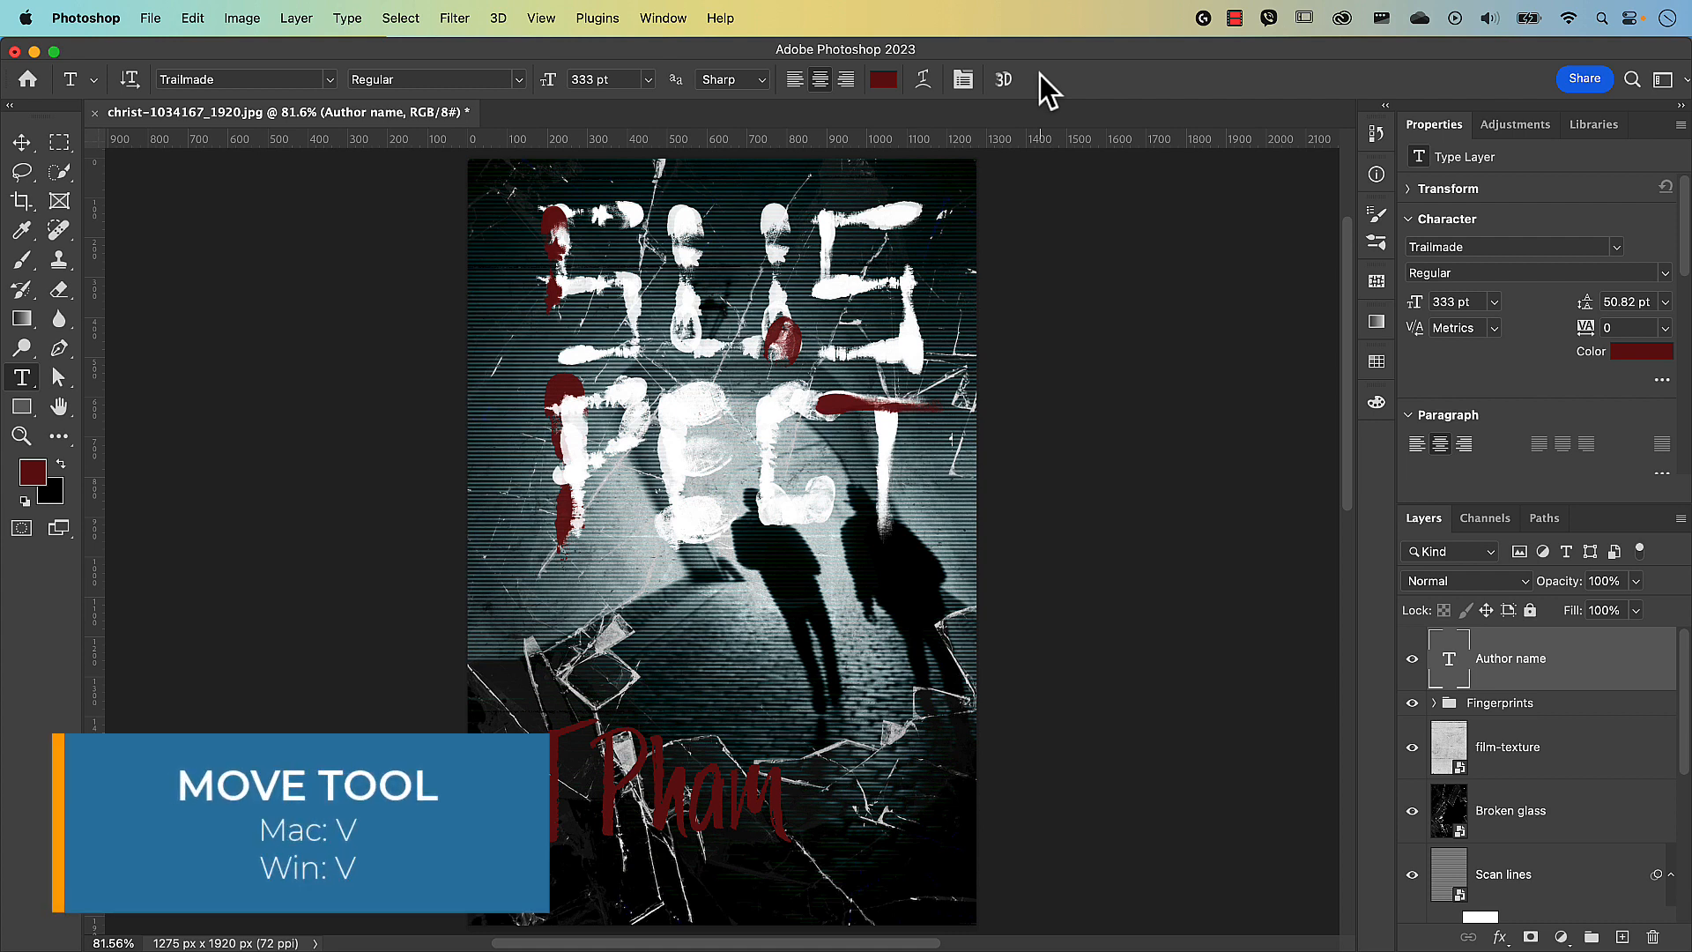
Move the author name to the bottom centre of the poster, below the silhouettes.
key(v)
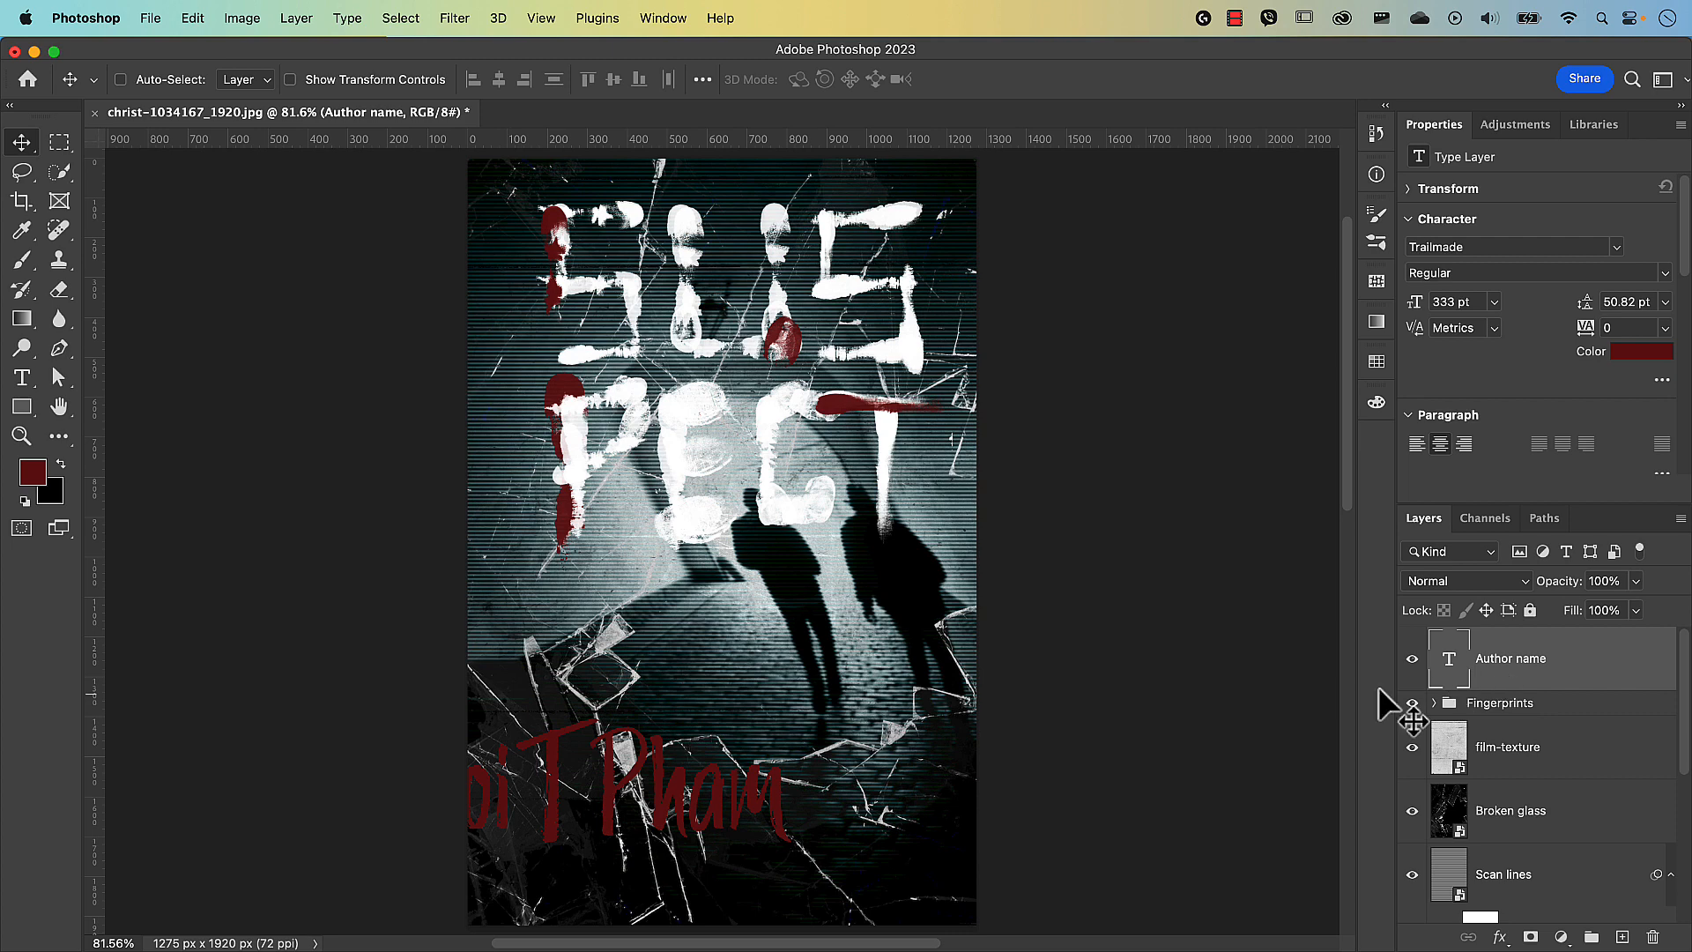
drag(675, 791, 809, 811)
drag(811, 813, 811, 813)
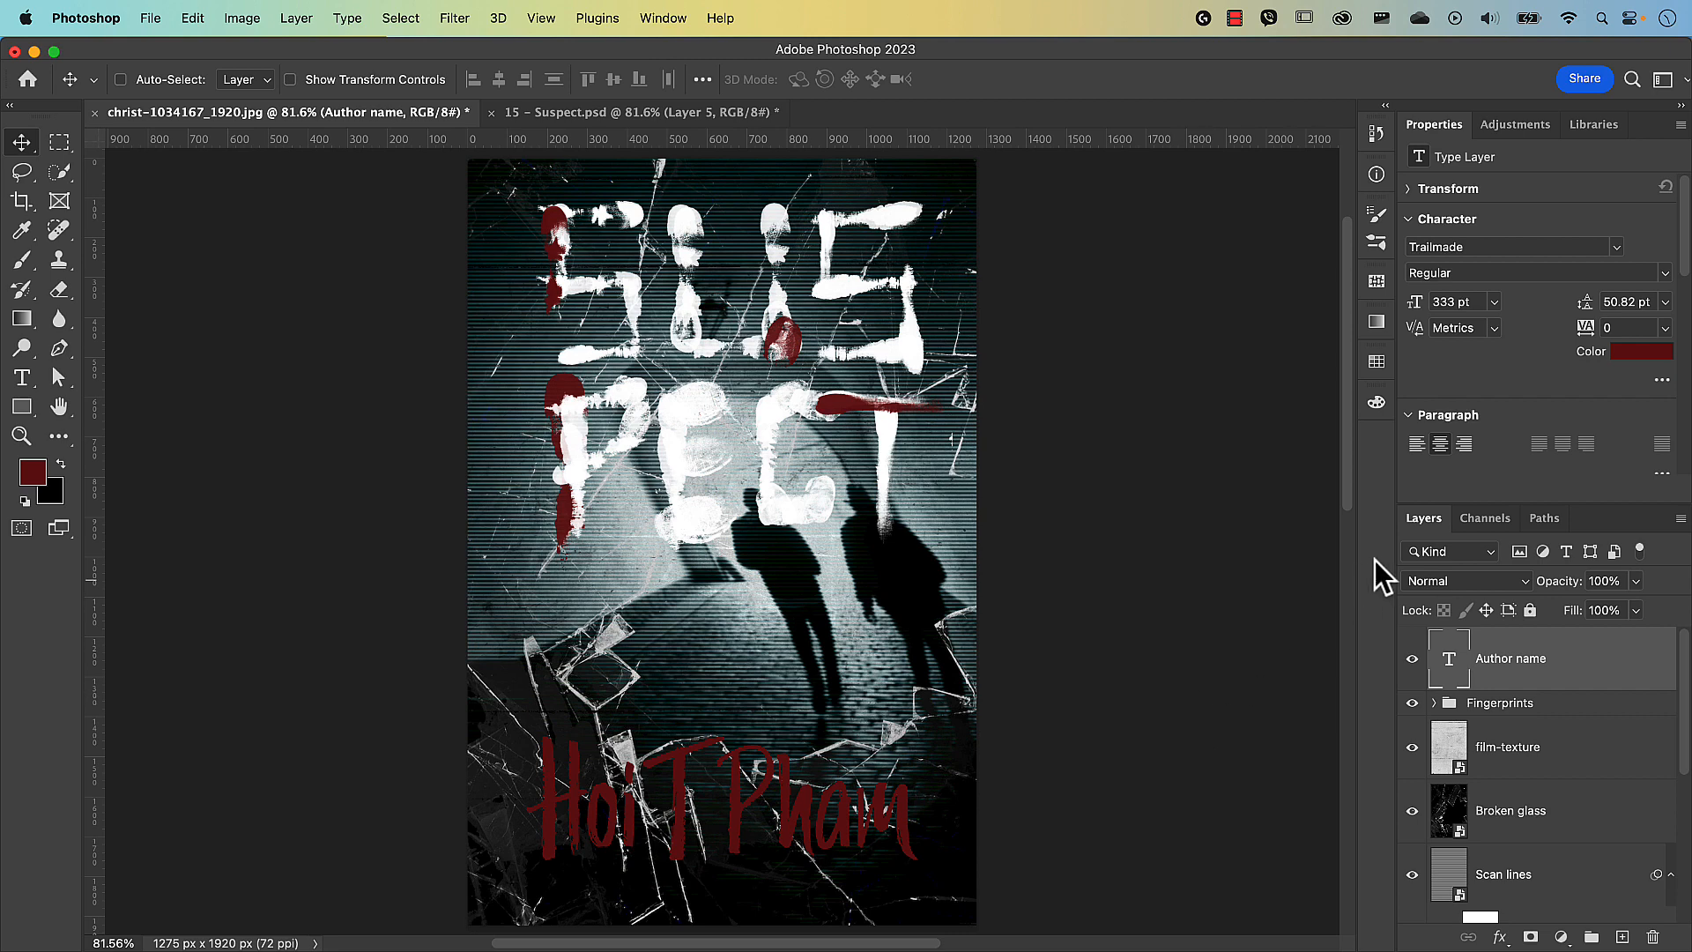
drag(1583, 503, 1575, 313)
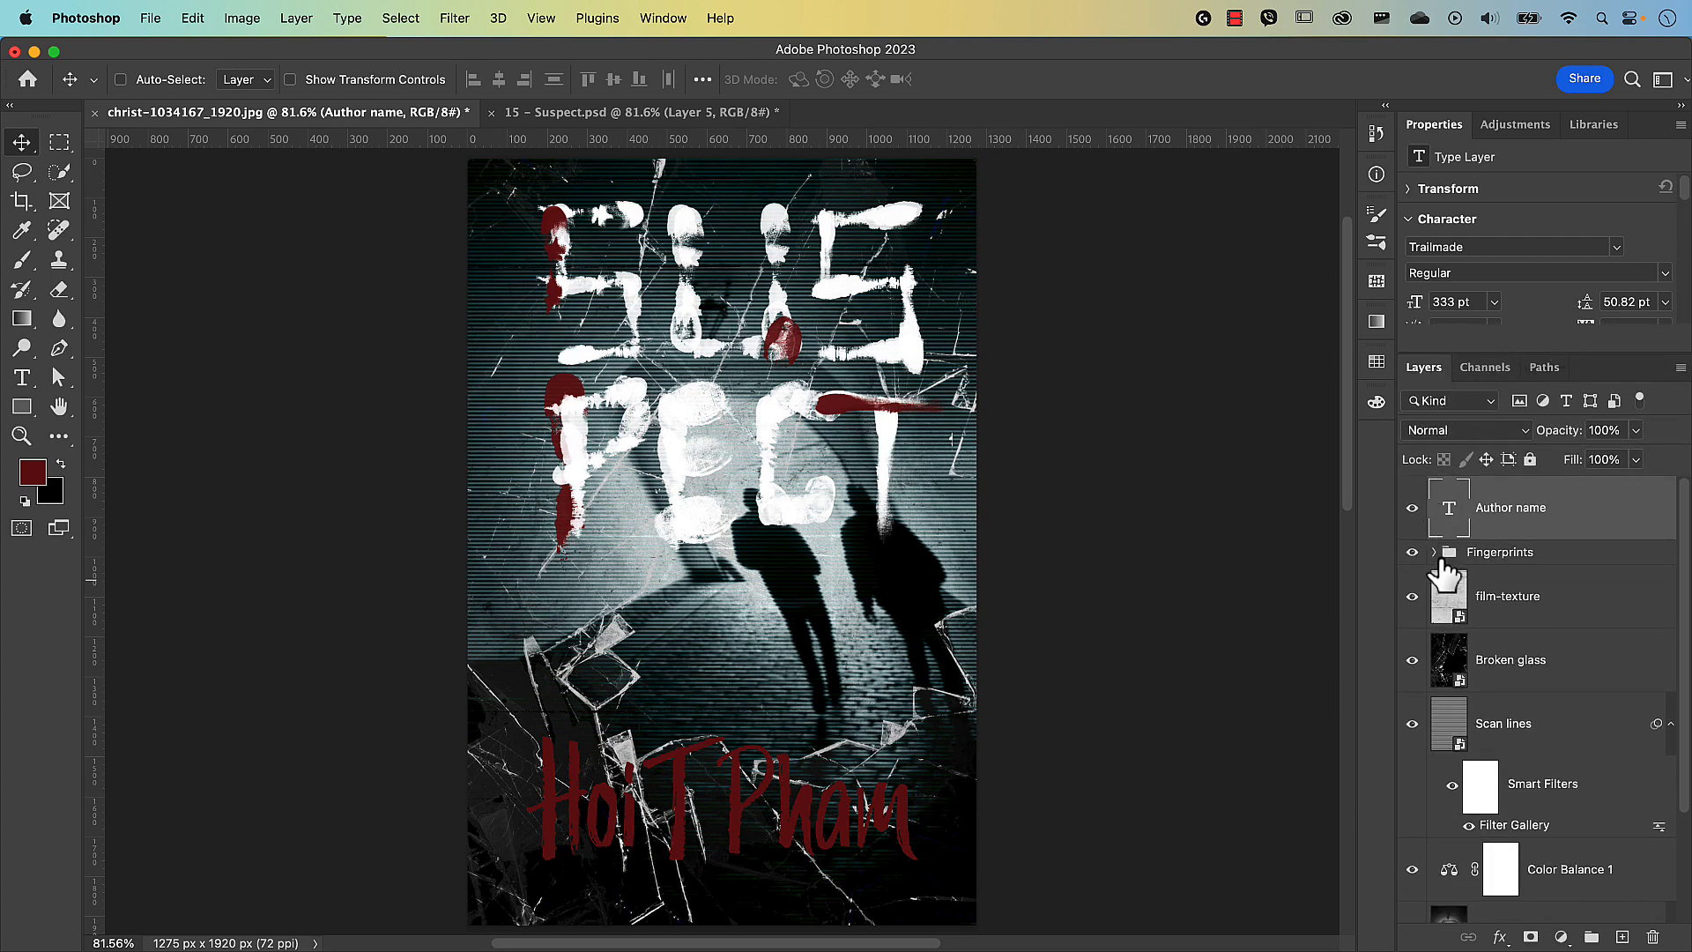
scroll(1455, 737, down, 3)
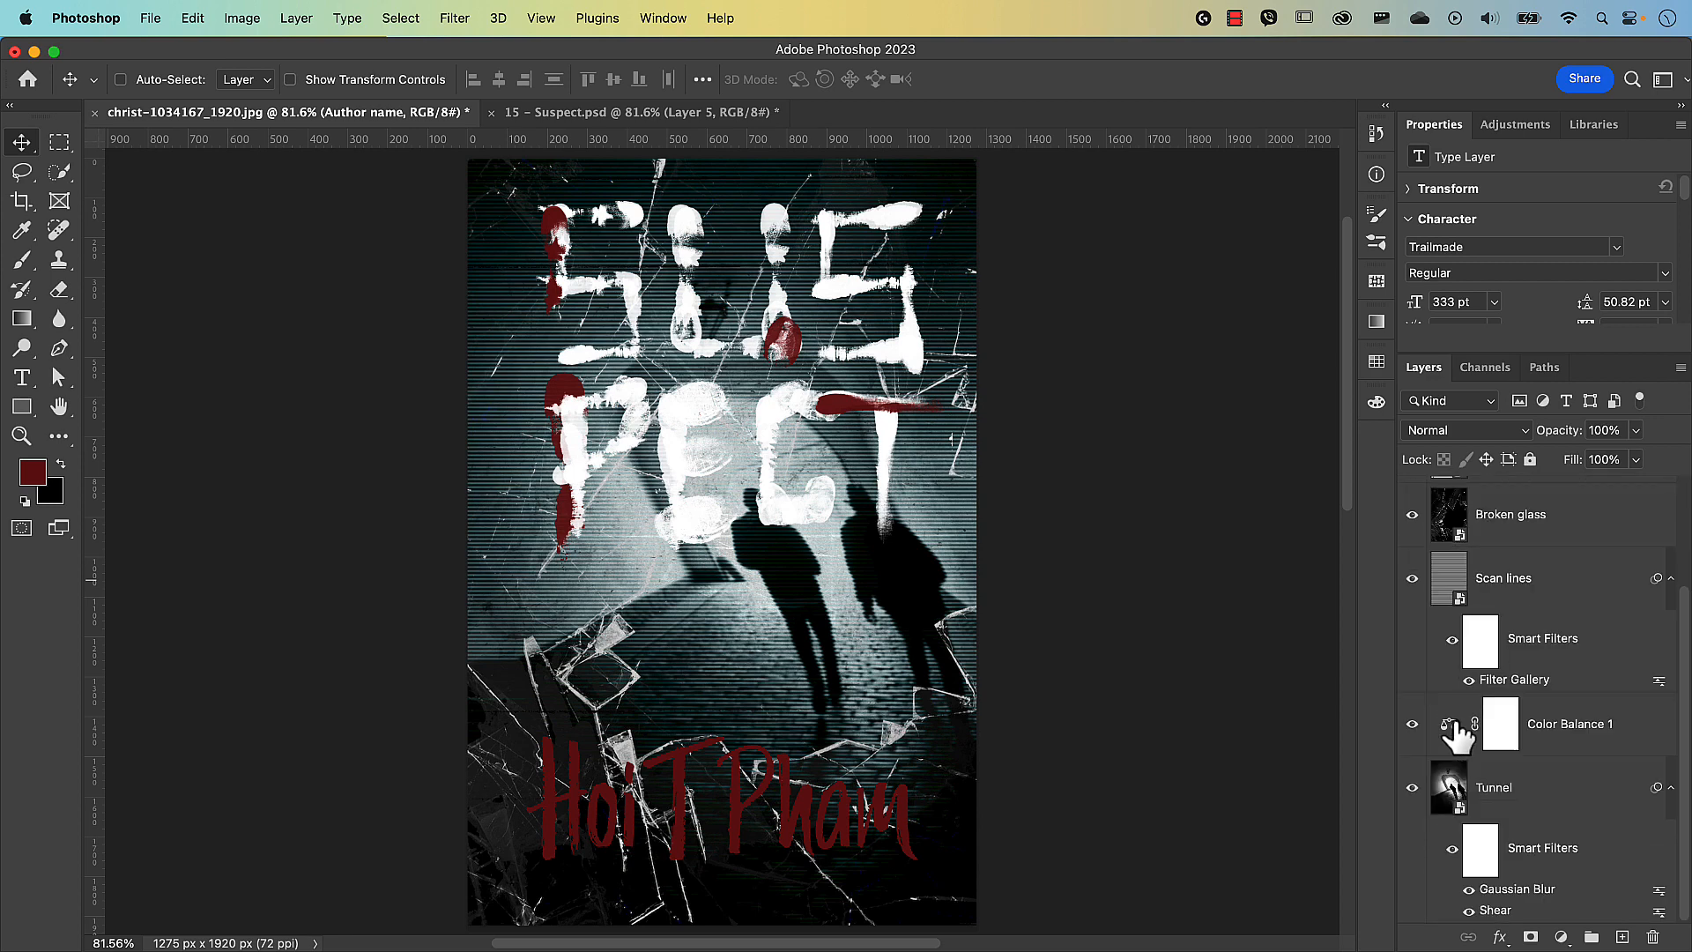
drag(1415, 741, 1417, 608)
scroll(1417, 598, down, 3)
click(1453, 850)
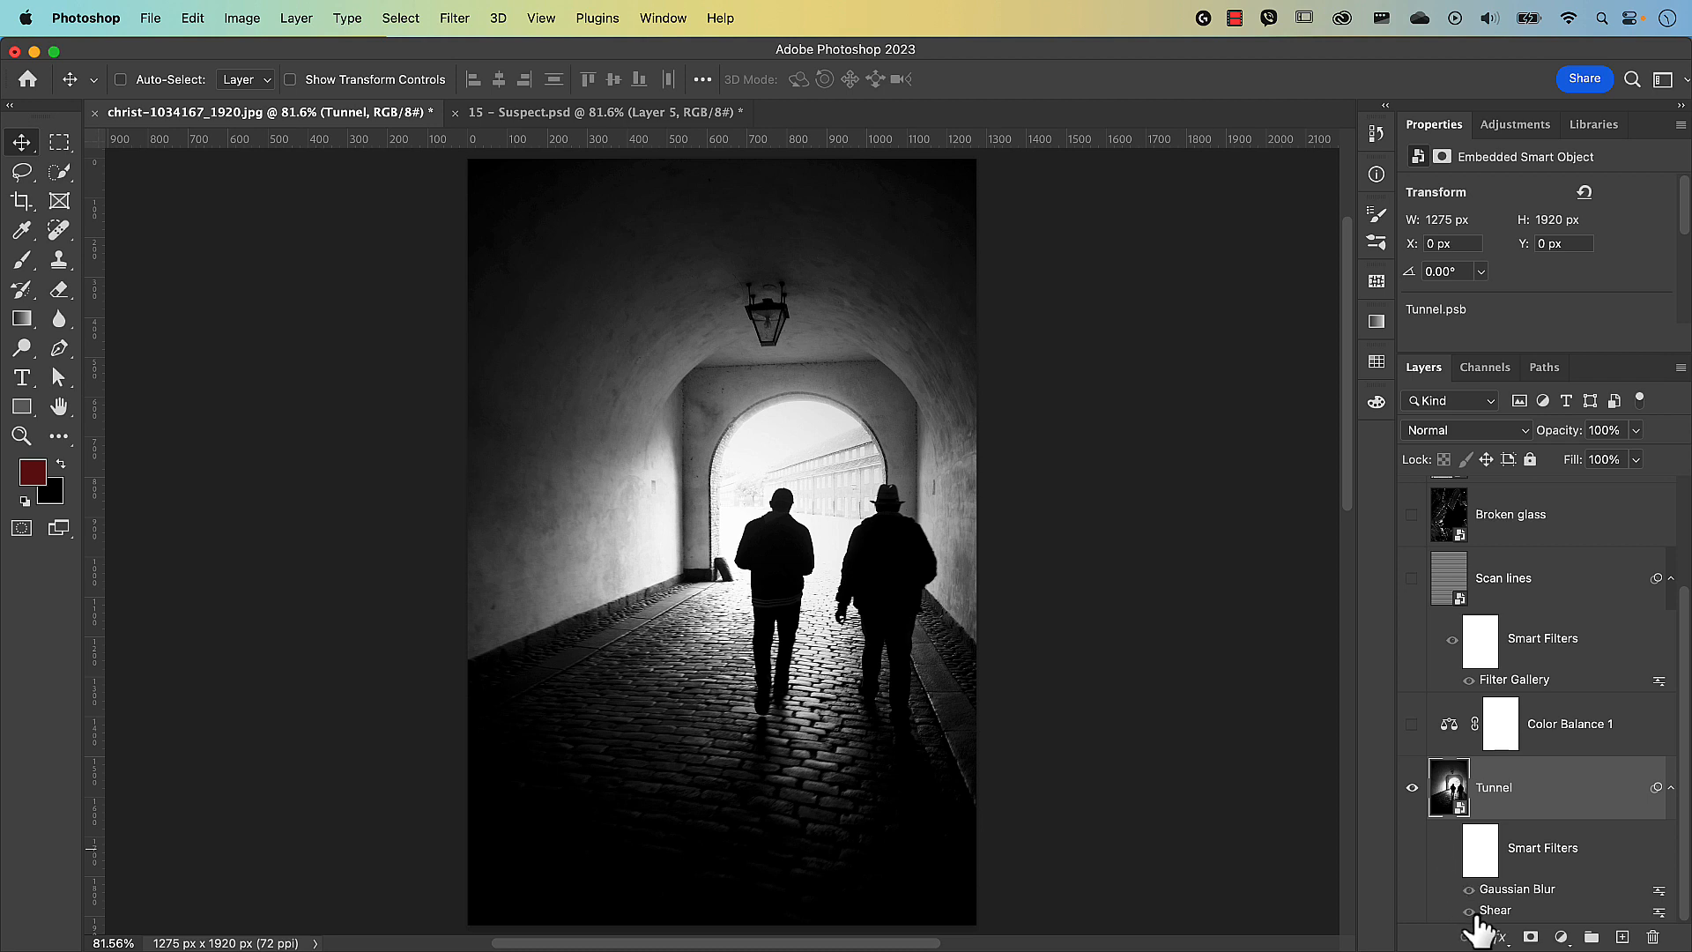
click(1453, 850)
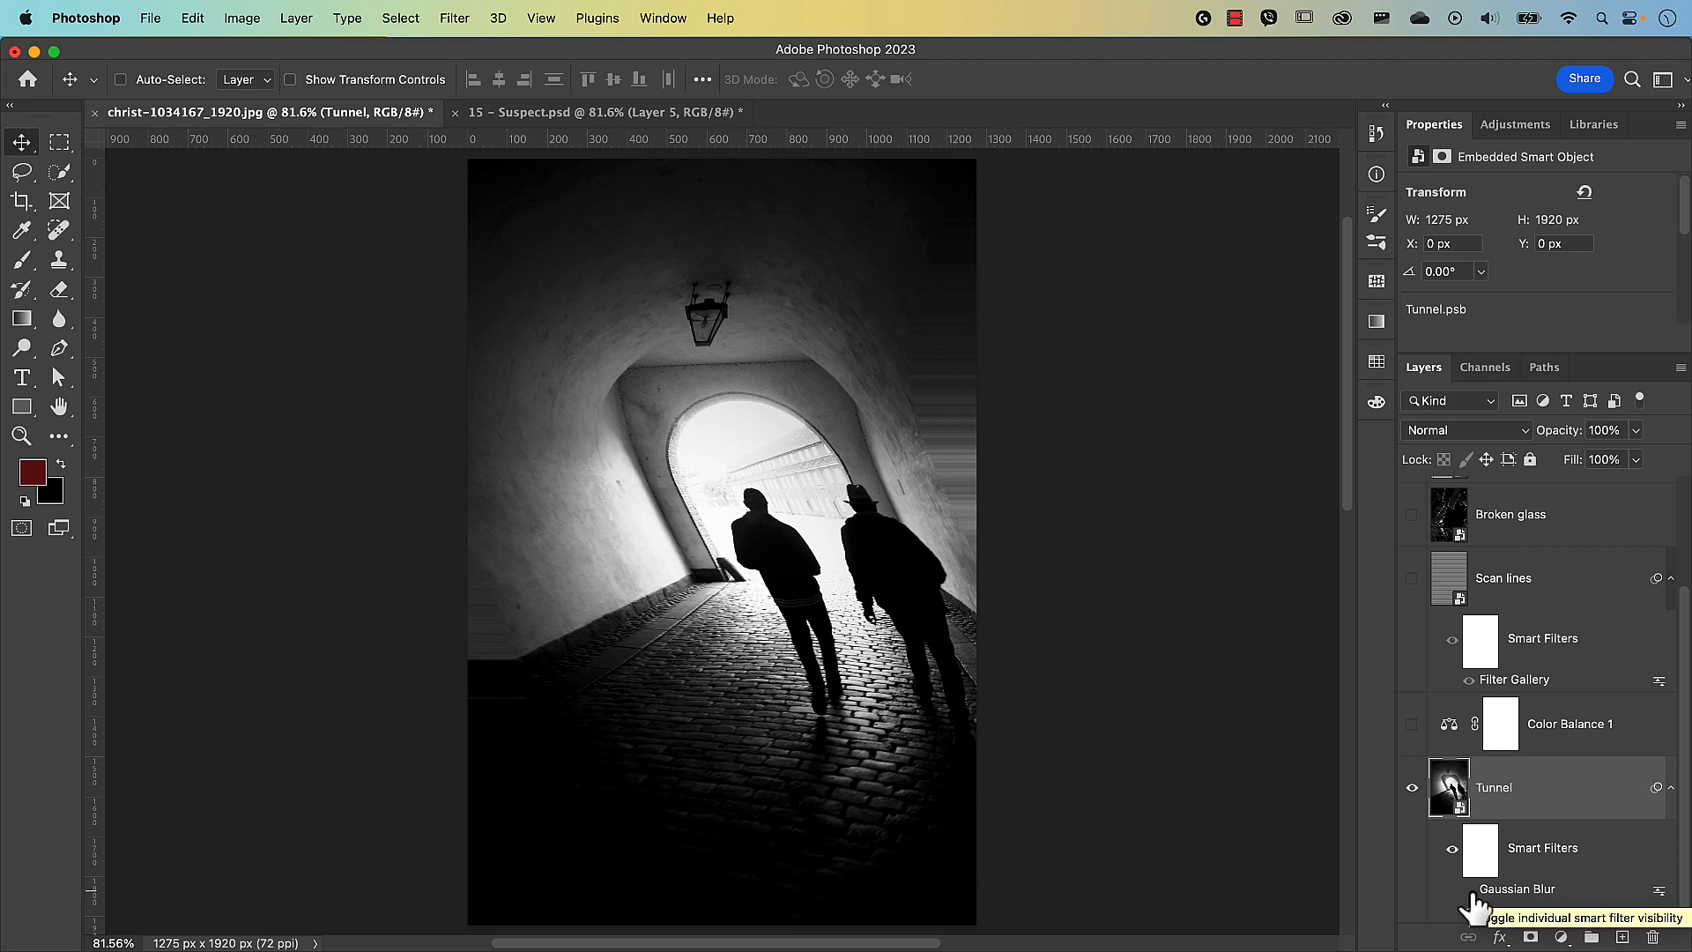
click(1470, 890)
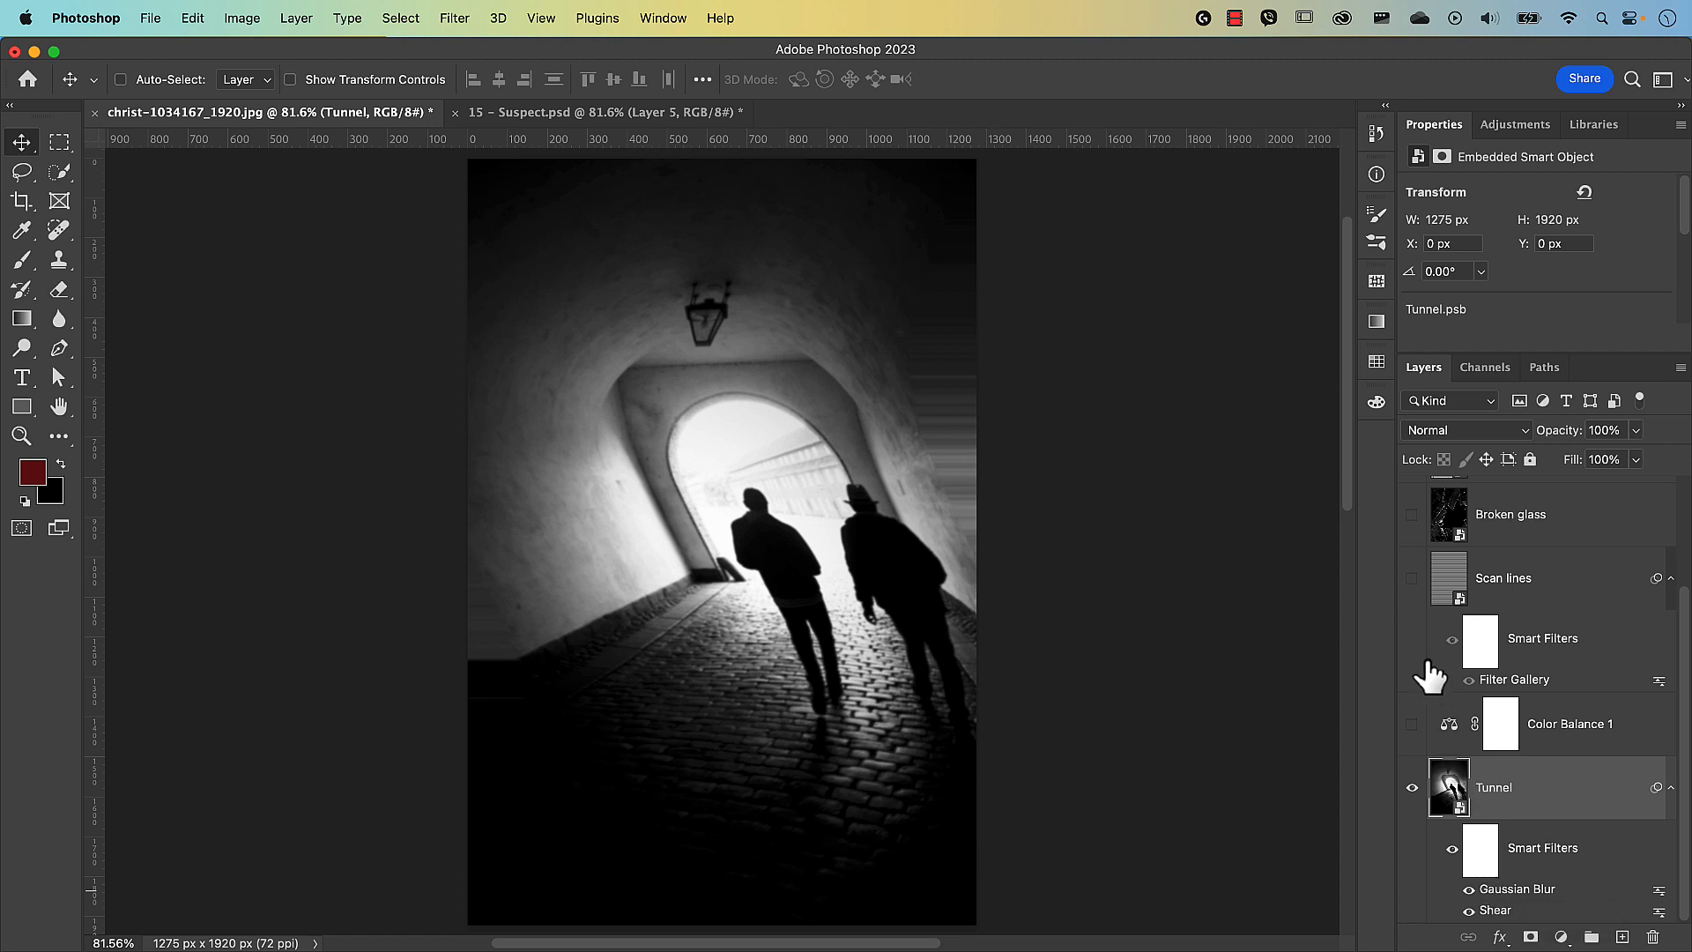
click(1411, 578)
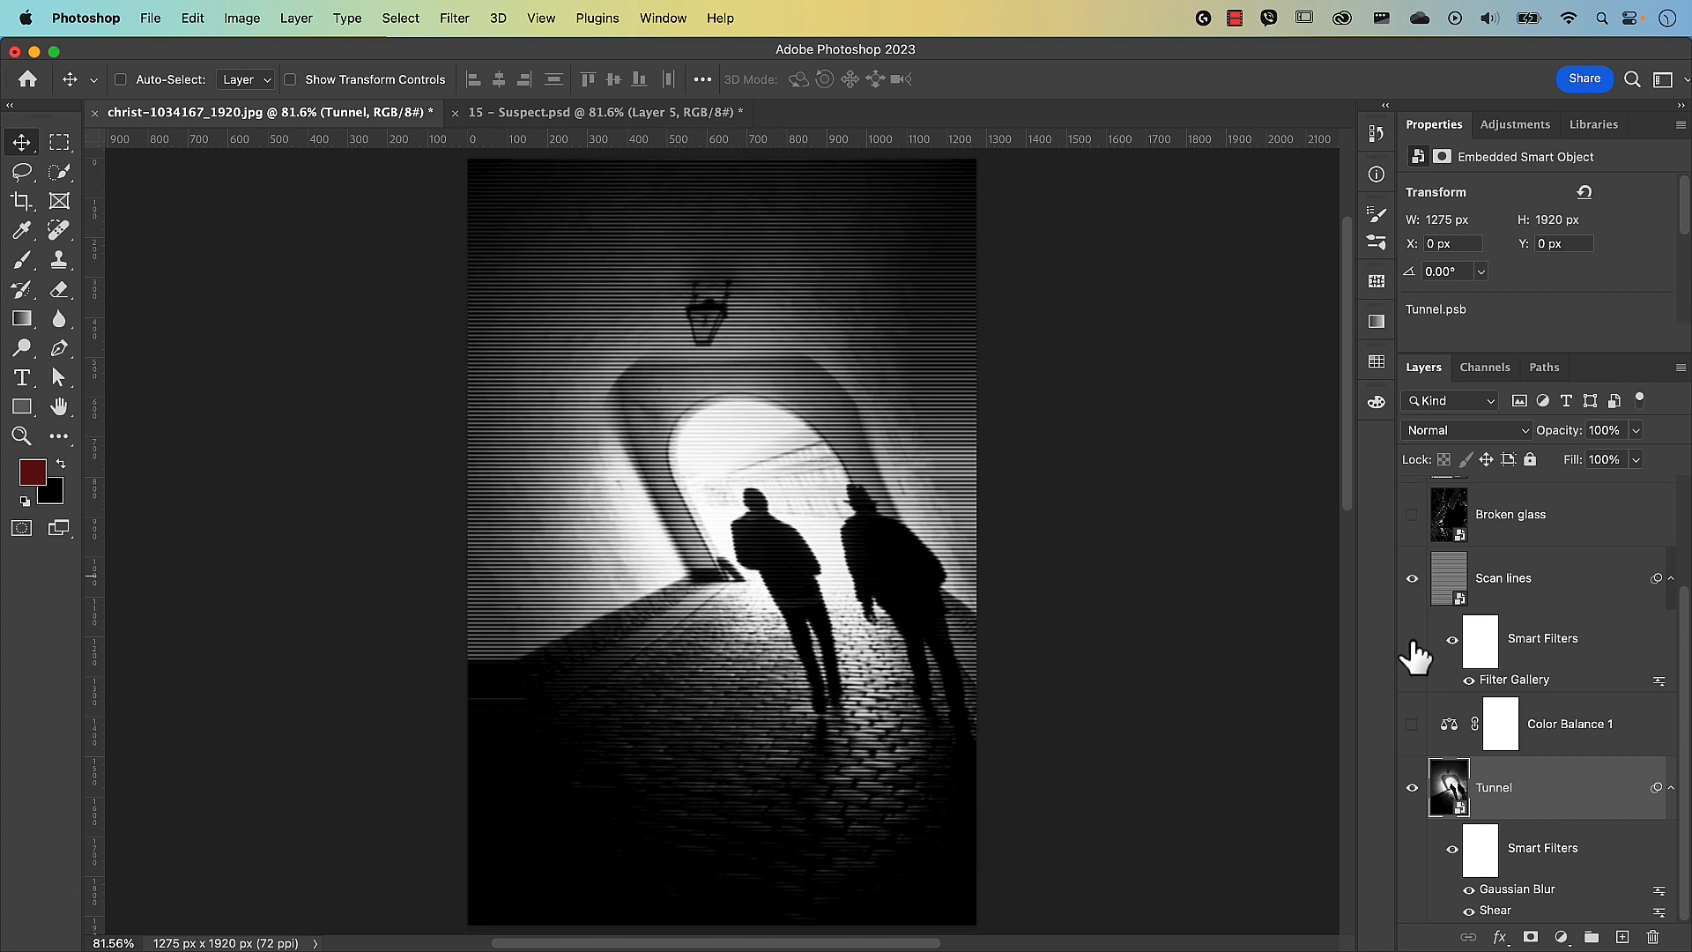
click(1411, 724)
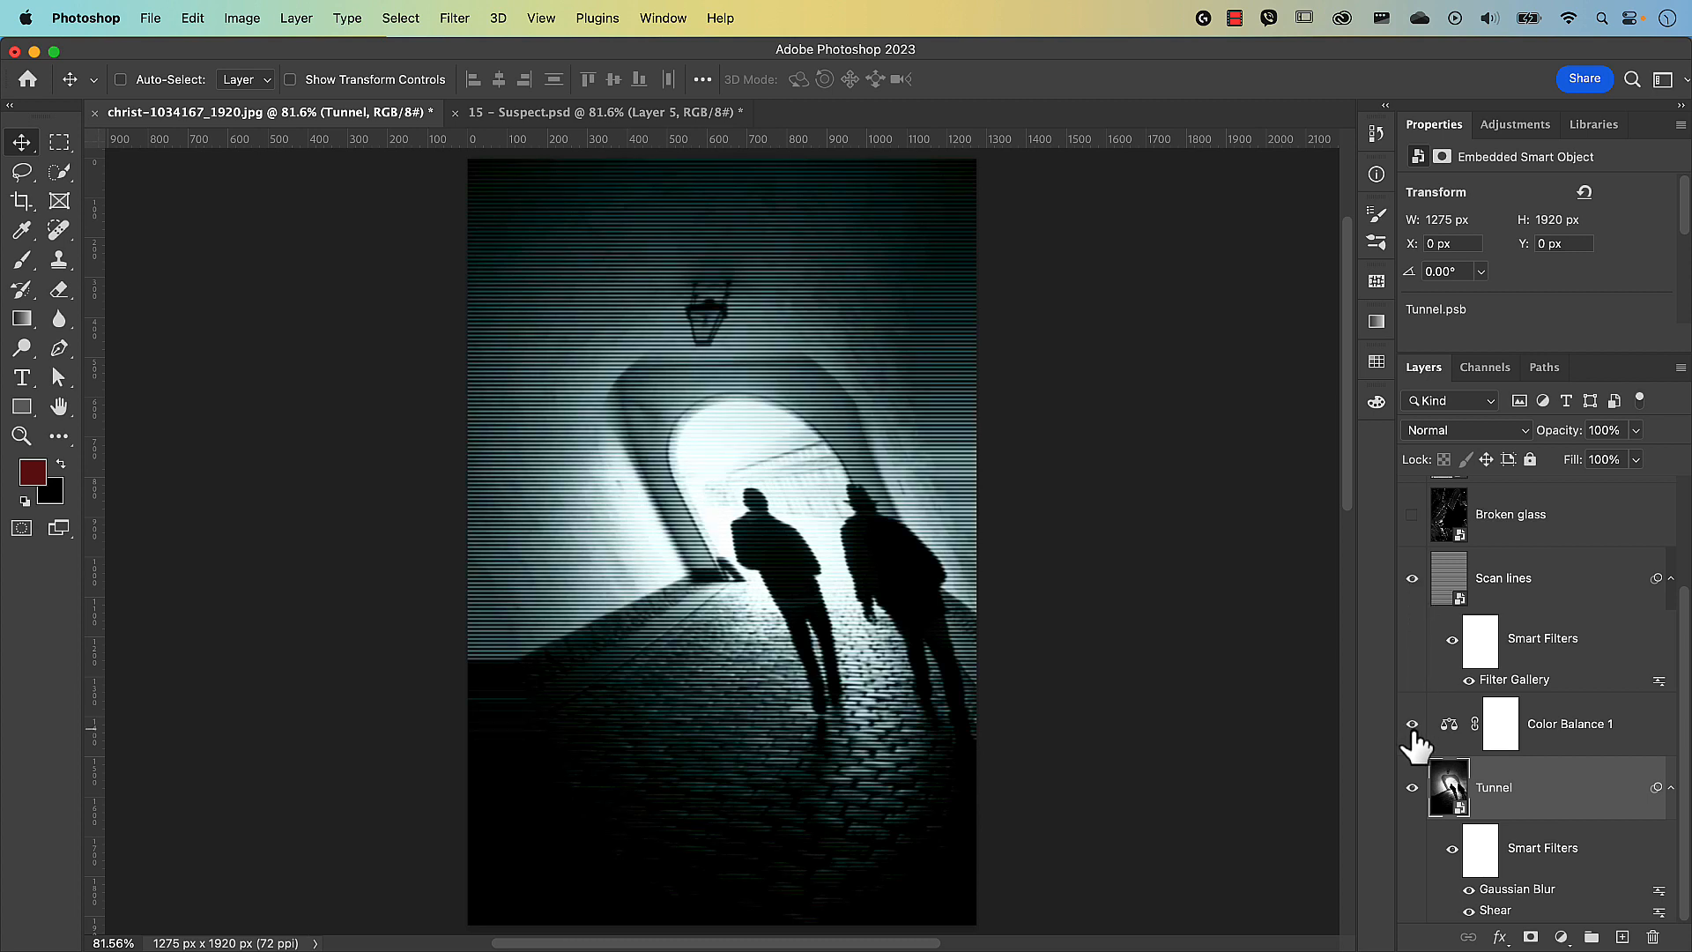
click(1413, 515)
scroll(1418, 525, up, 2)
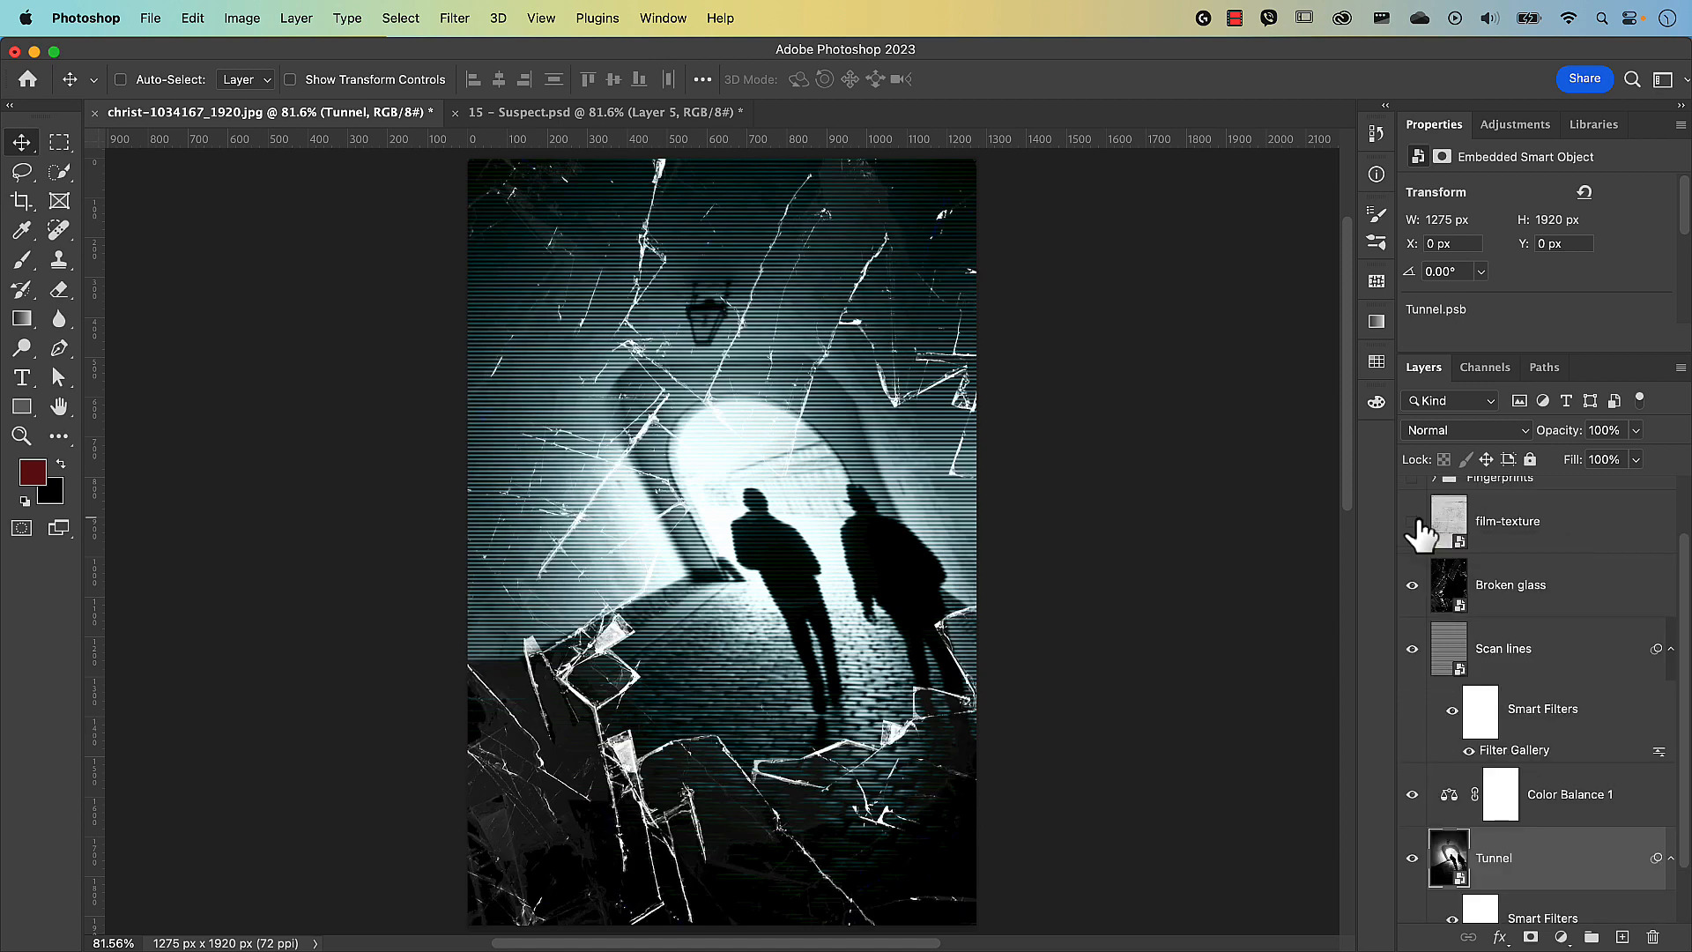
click(1412, 521)
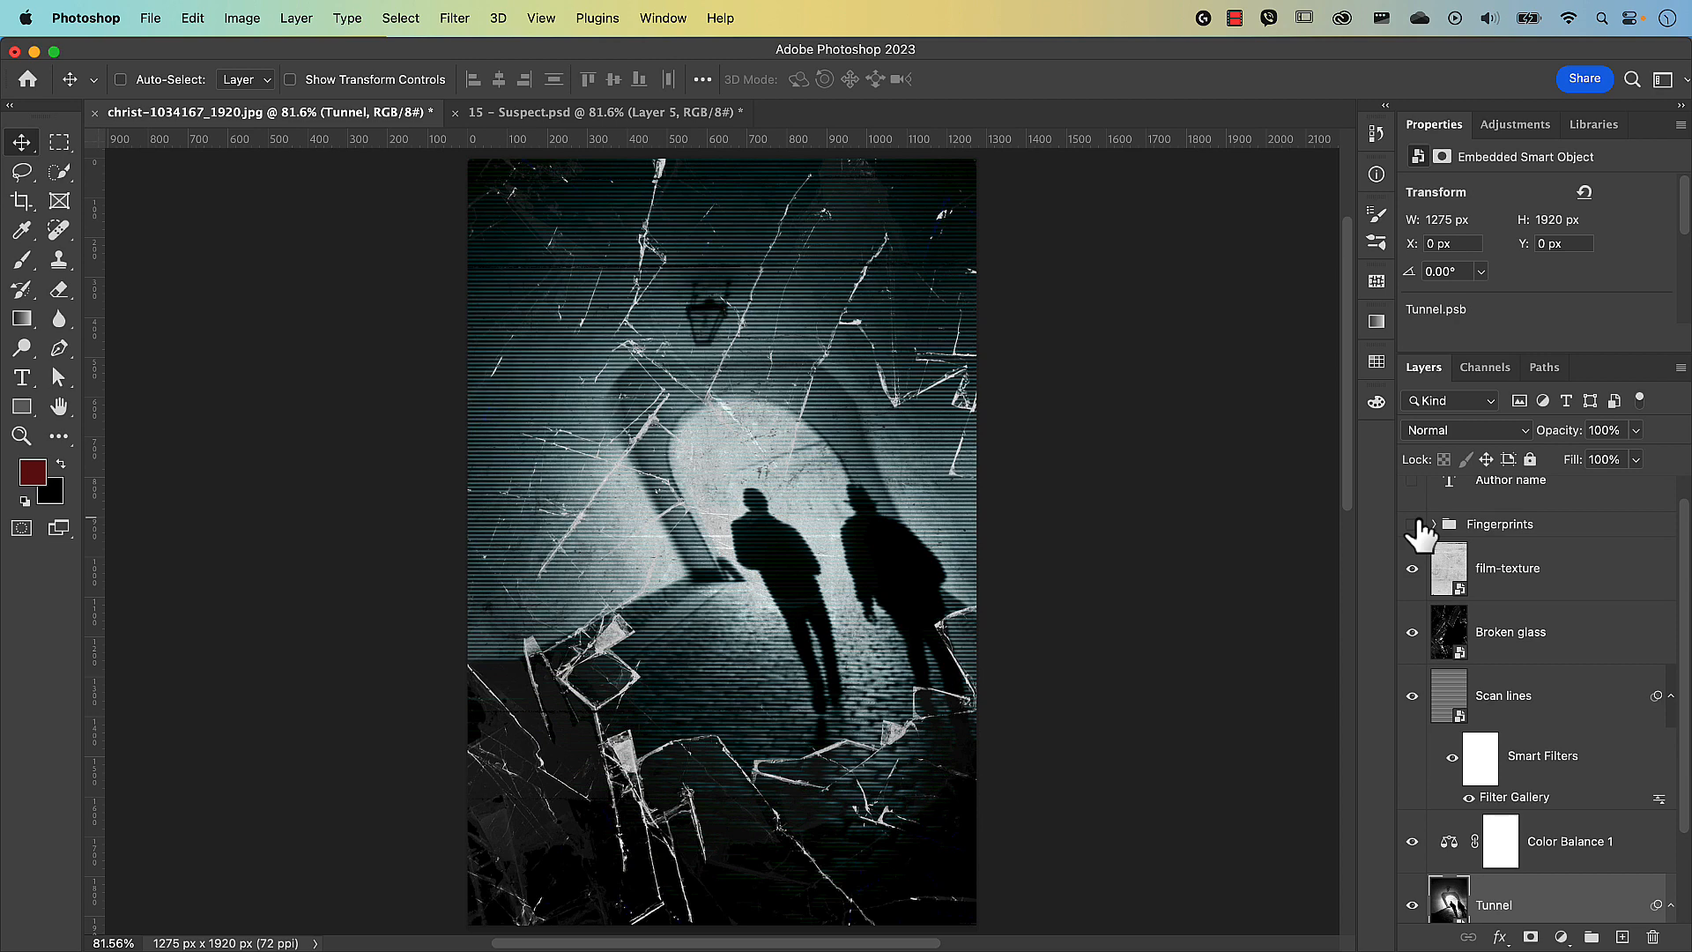
click(1413, 524)
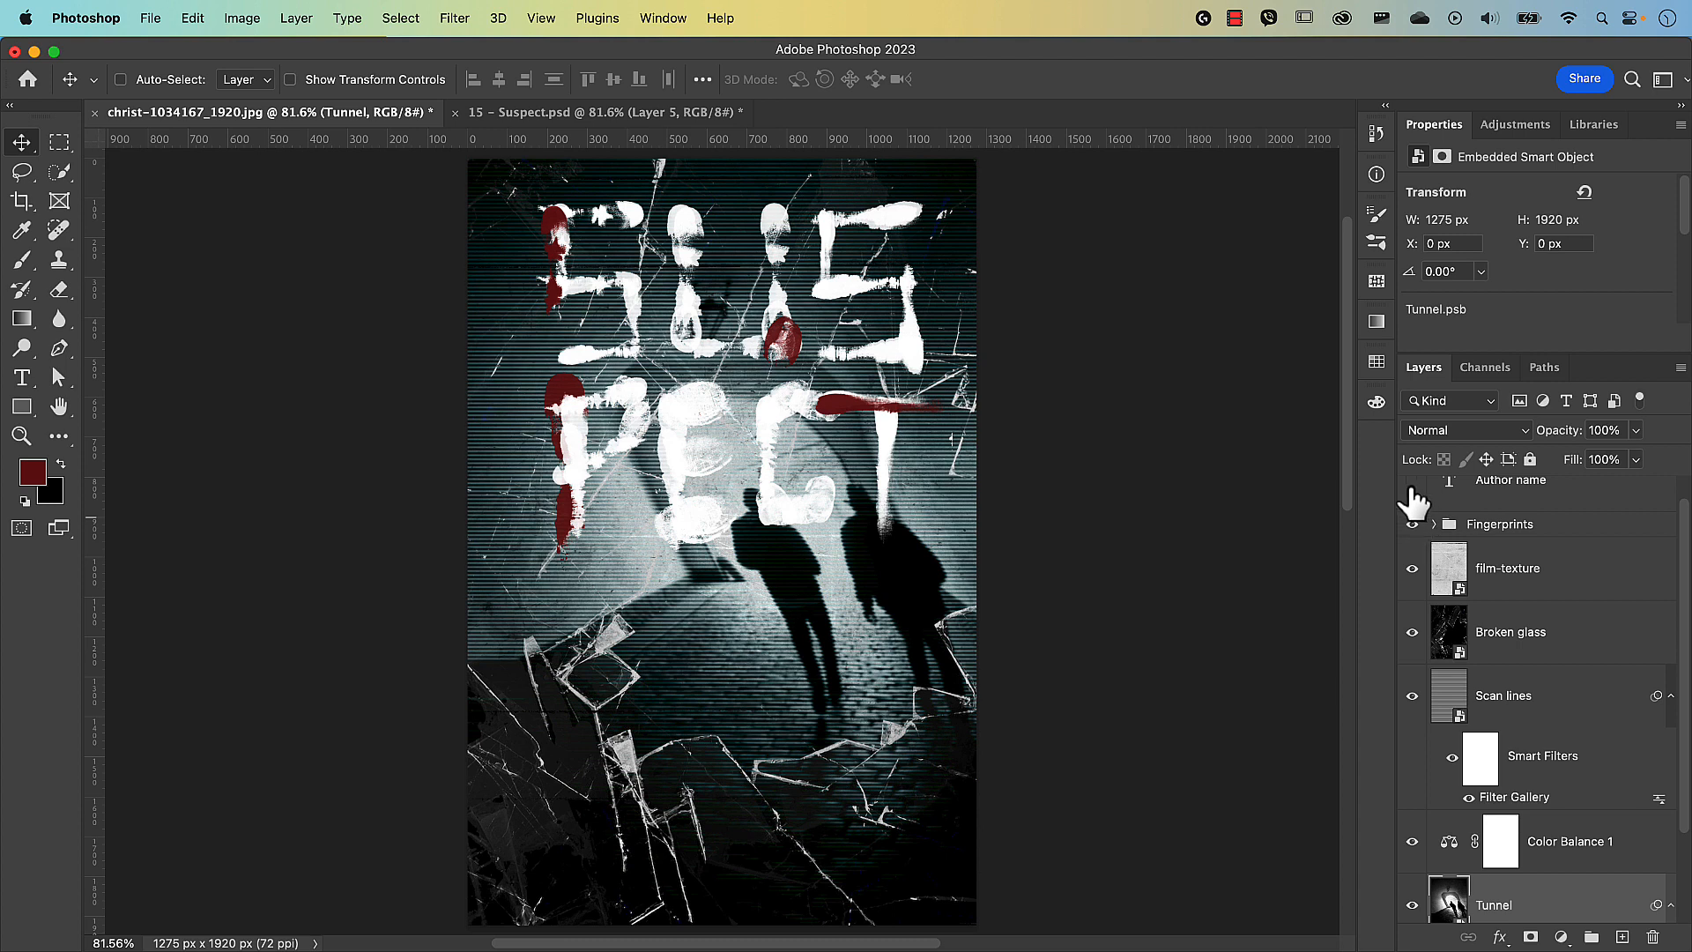
click(1413, 483)
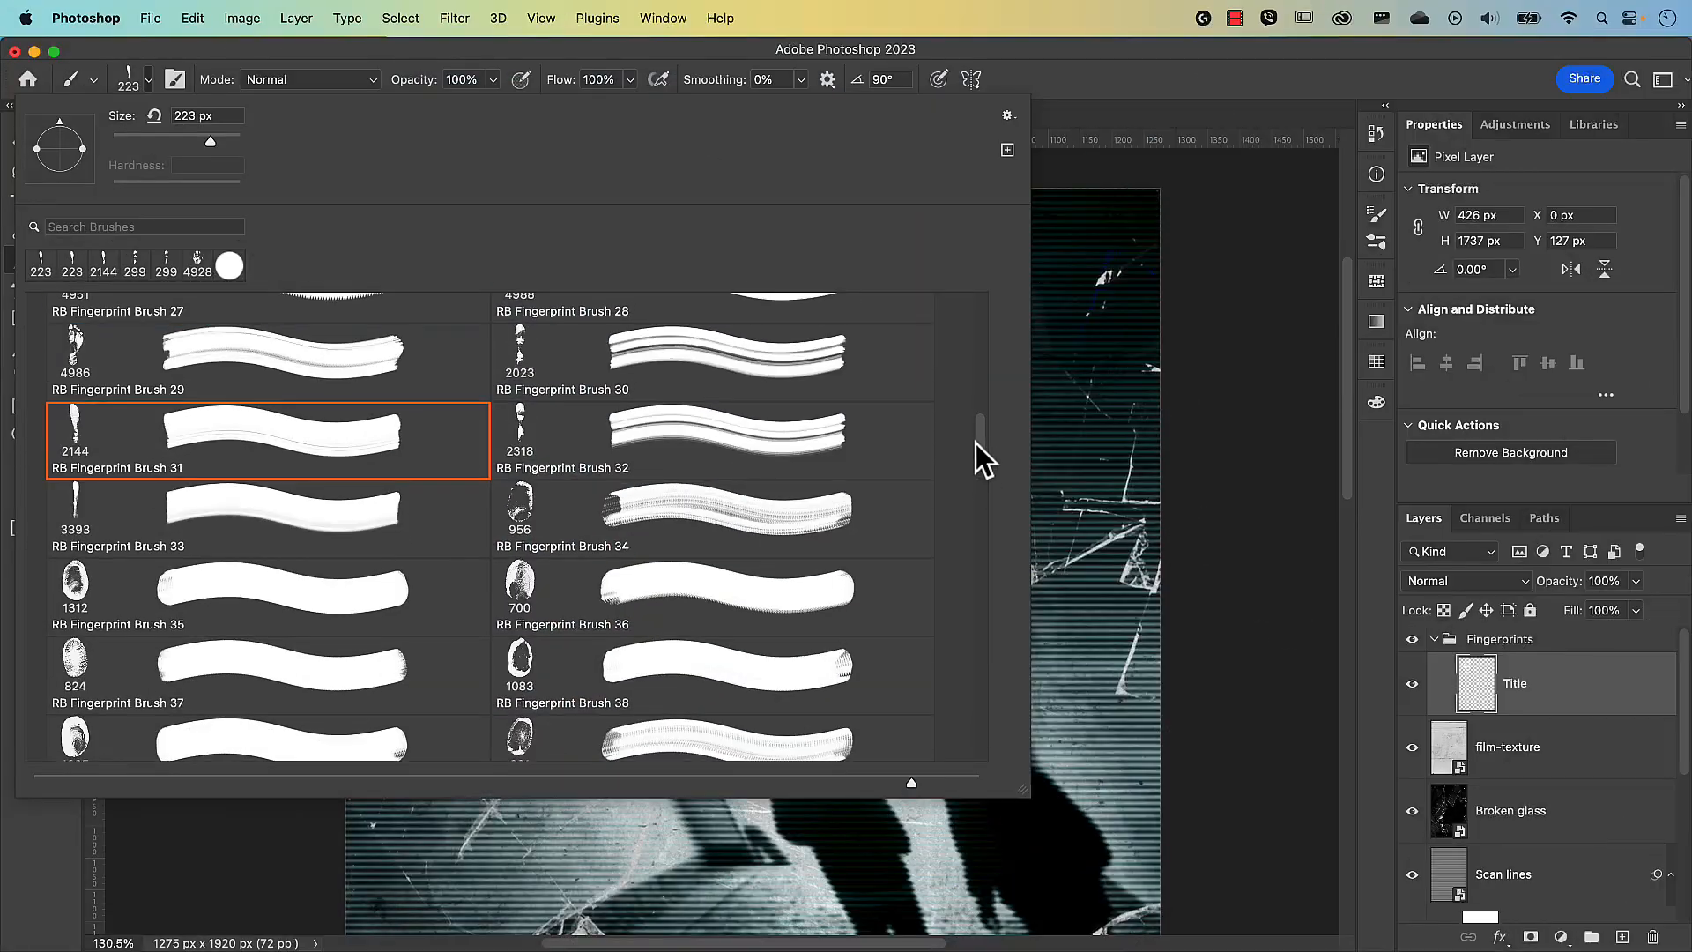
key(Return)
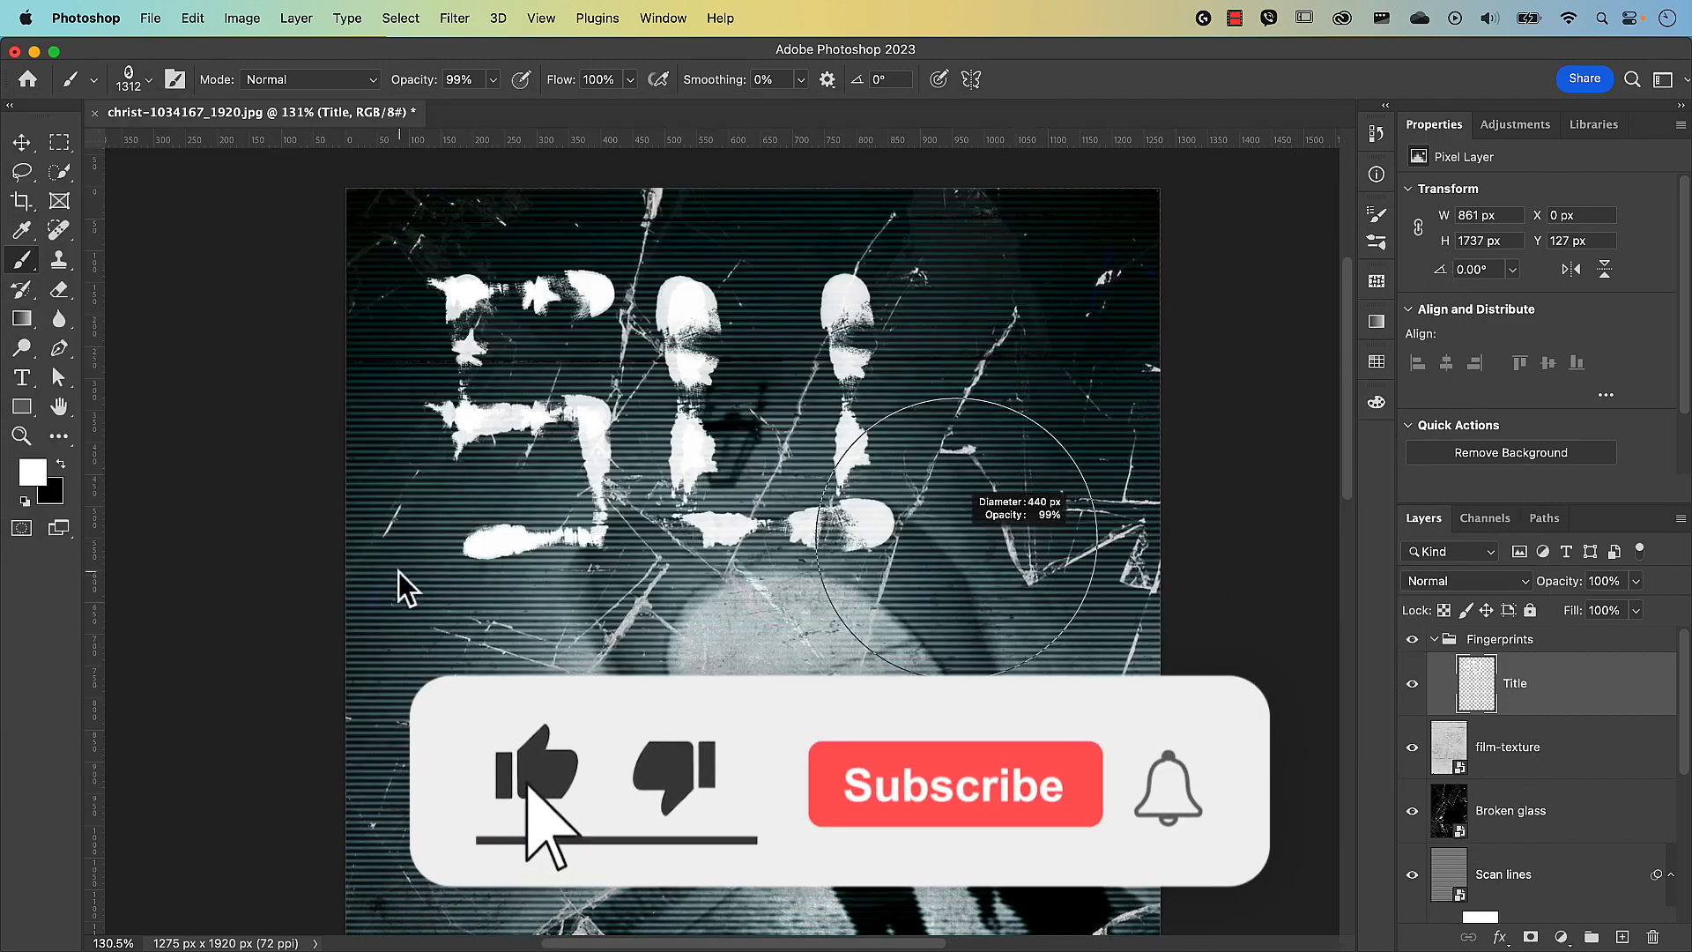
click(850, 490)
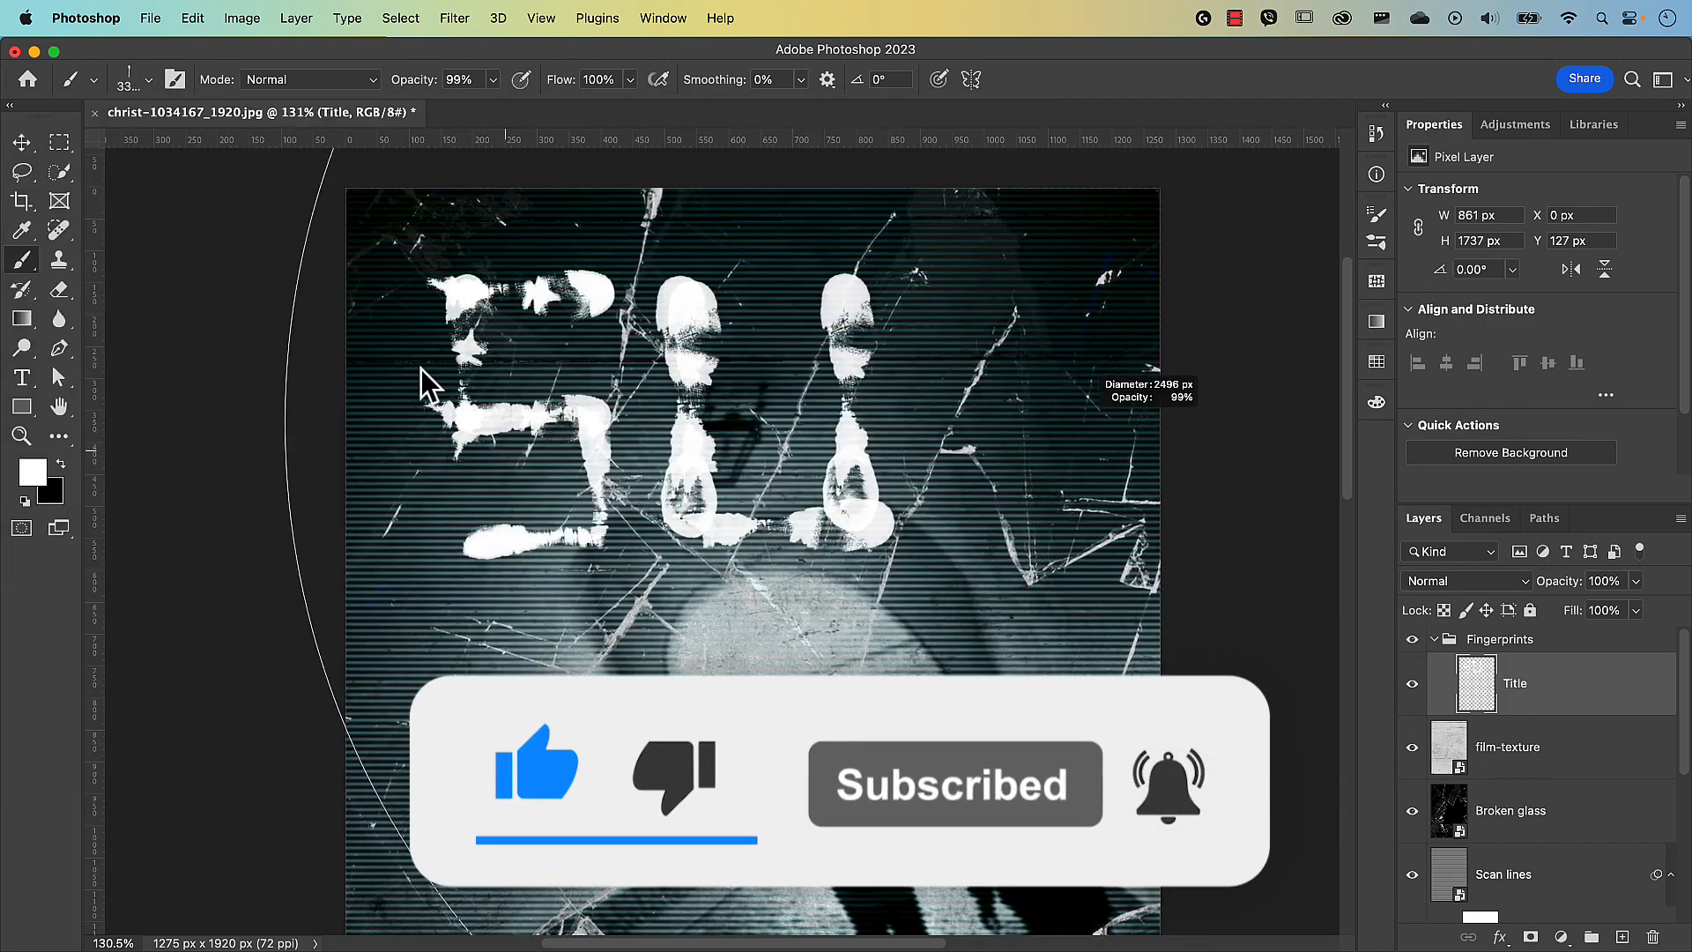